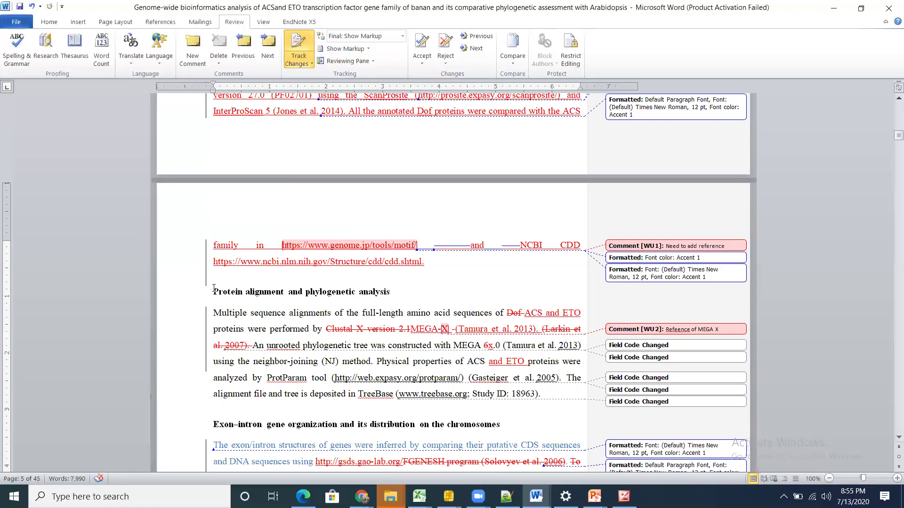
# Step: Review the methods text from the protein alignment section through the Ks and Ka duplication event section
pyautogui.moveTo(214, 289); pyautogui.dragTo(356, 382)
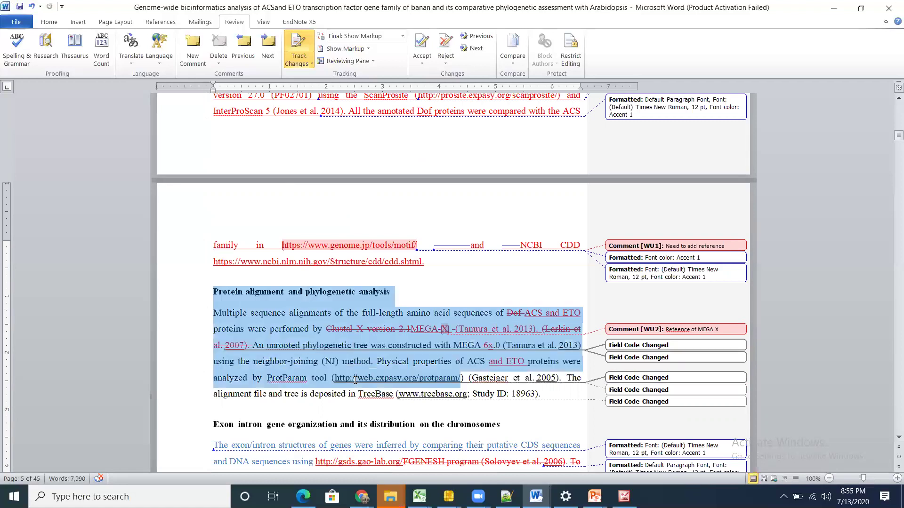
pyautogui.click(355, 380)
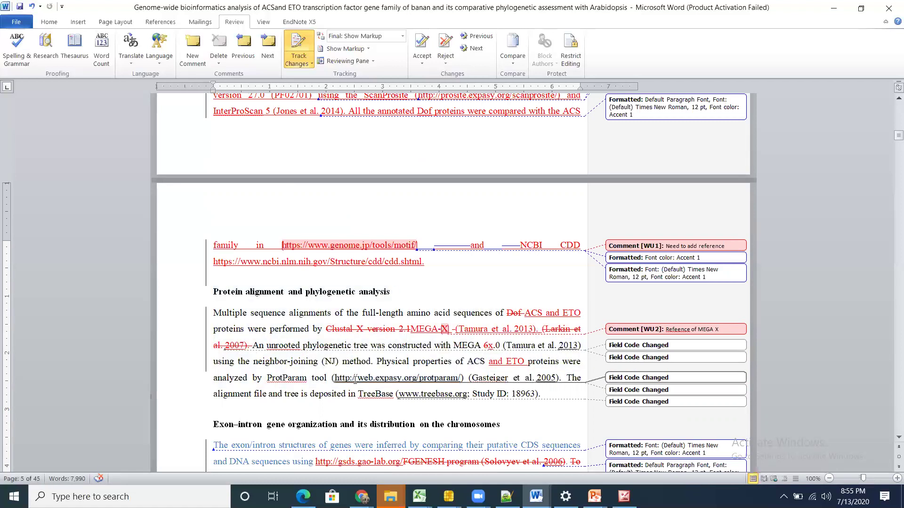
pyautogui.press('Down')
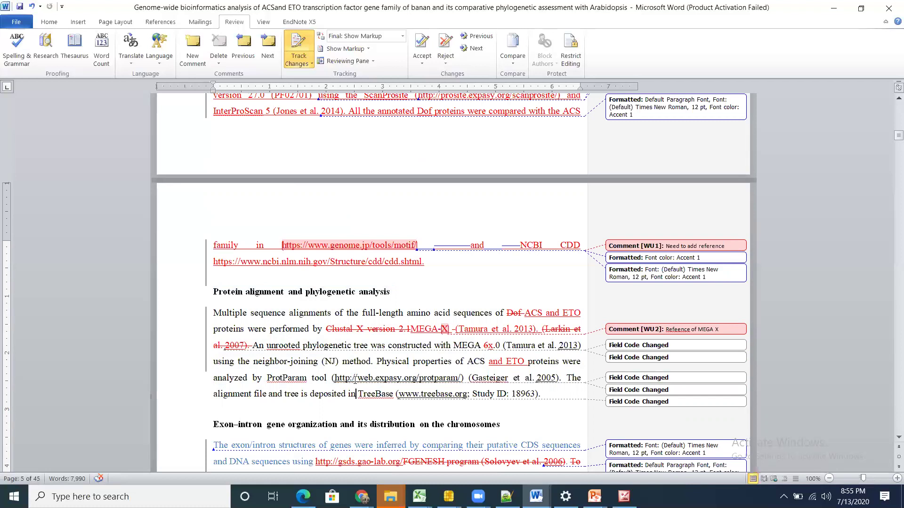
pyautogui.press('Down')
pyautogui.press('Down')
pyautogui.press('Down')
pyautogui.press('Down')
pyautogui.press('Down')
pyautogui.press('Down')
pyautogui.press('Down')
pyautogui.press('Down')
pyautogui.press('Down')
pyautogui.press('Down')
pyautogui.press('Down')
pyautogui.press('Down')
pyautogui.press('Down')
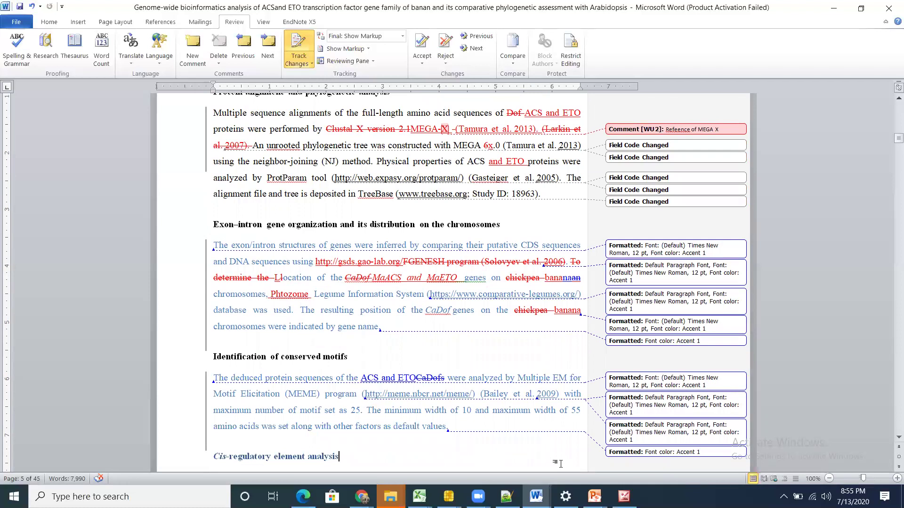
pyautogui.press('Up')
pyautogui.press('Up')
pyautogui.press('Up')
pyautogui.press('Up')
pyautogui.press('Up')
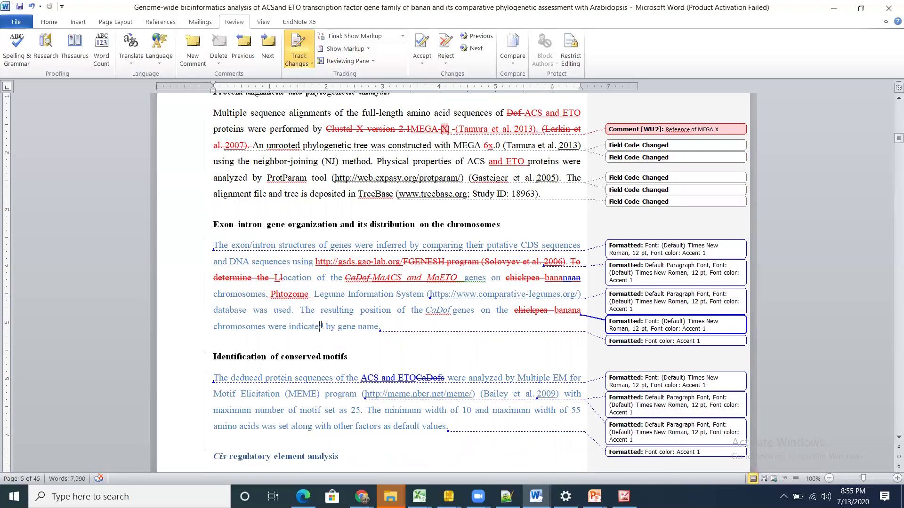
pyautogui.press('Down')
pyautogui.press('Down')
pyautogui.press('Down')
pyautogui.press('Down')
pyautogui.press('Down')
pyautogui.press('Down')
pyautogui.press('Down')
pyautogui.press('Down')
pyautogui.press('Down')
pyautogui.press('Down')
pyautogui.press('Down')
pyautogui.press('Down')
pyautogui.press('Down')
pyautogui.press('Down')
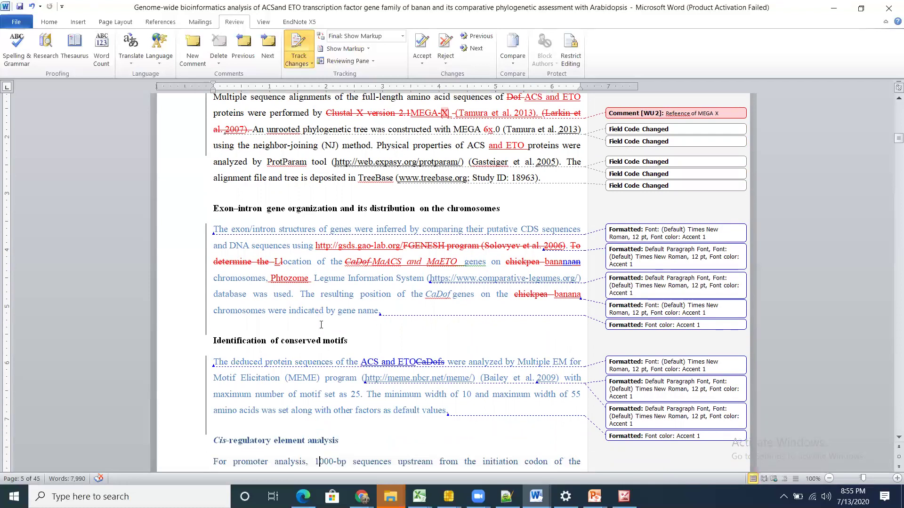
pyautogui.press('Down')
pyautogui.press('Down')
pyautogui.press('Down')
pyautogui.press('Down')
pyautogui.press('Down')
pyautogui.press('Down')
pyautogui.press('Down')
pyautogui.press('Down')
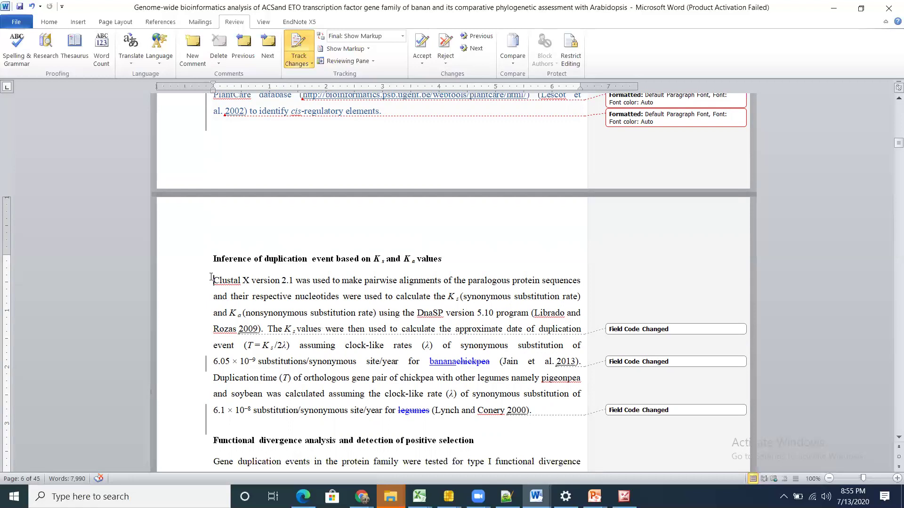
# Step: Replace "Clustal X version" with "tbtool" at the start of the duplication event inference paragraph
pyautogui.doubleClick(238, 281)
pyautogui.moveTo(258, 281); pyautogui.dragTo(279, 281)
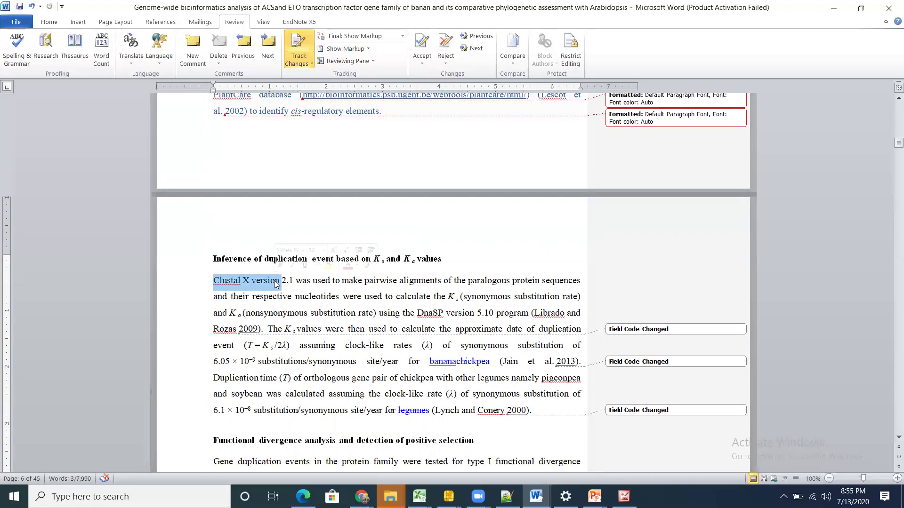
pyautogui.write('tbtool')
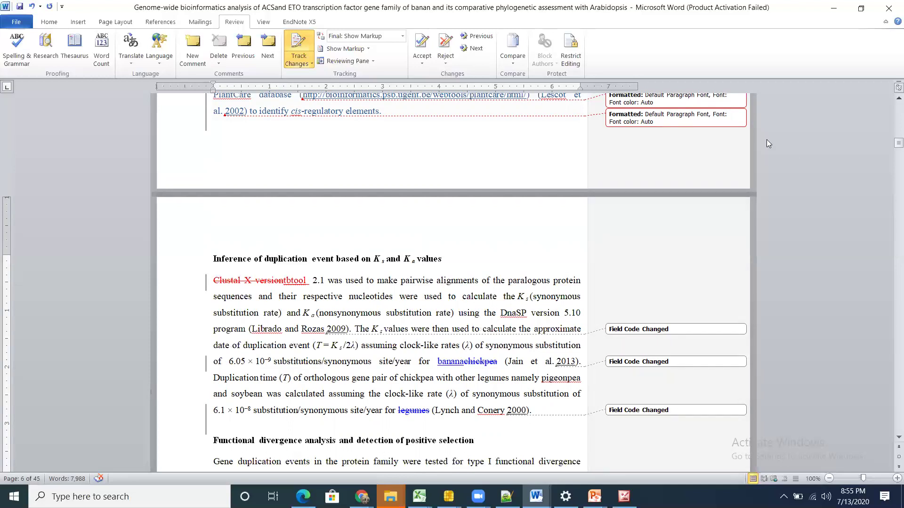
# Step: Minimise the open windows to reach the desktop, and open the Simple Ka/Ks Calculator in TBtools
pyautogui.click(833, 8)
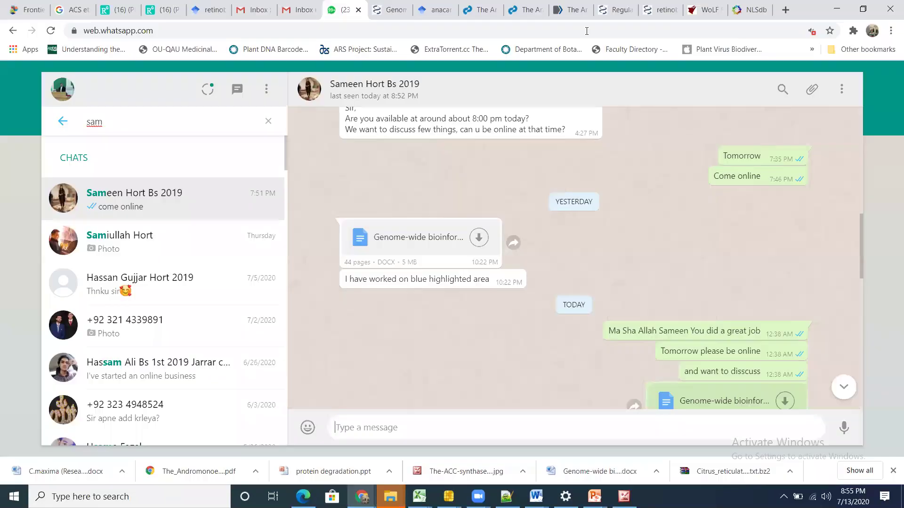
pyautogui.click(836, 10)
pyautogui.click(833, 8)
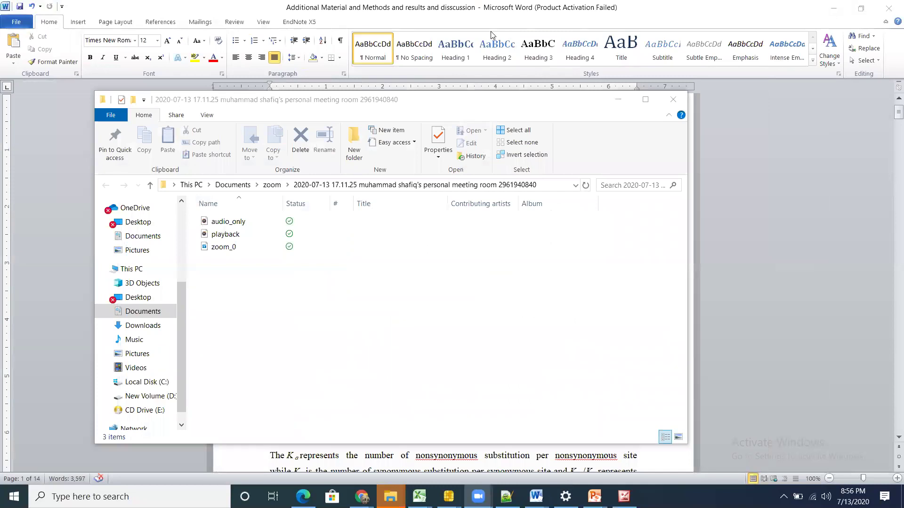
pyautogui.click(837, 9)
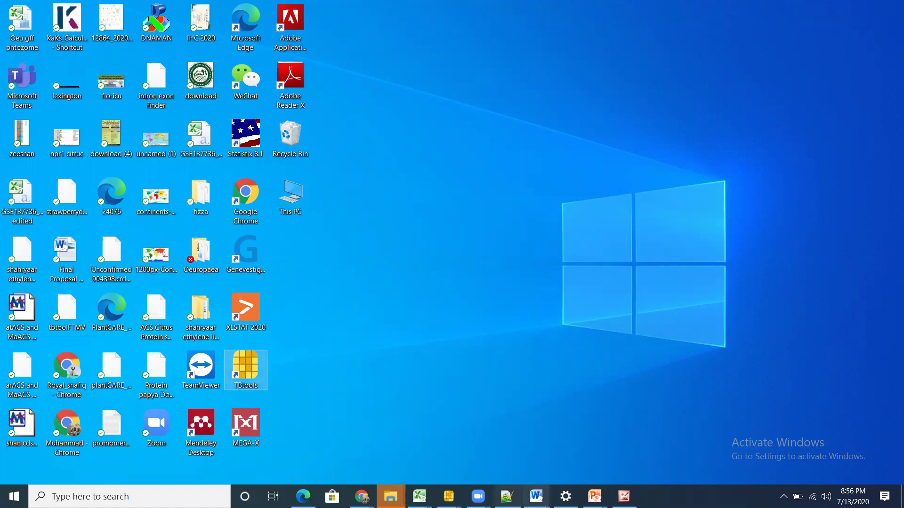
pyautogui.moveTo(623, 496)
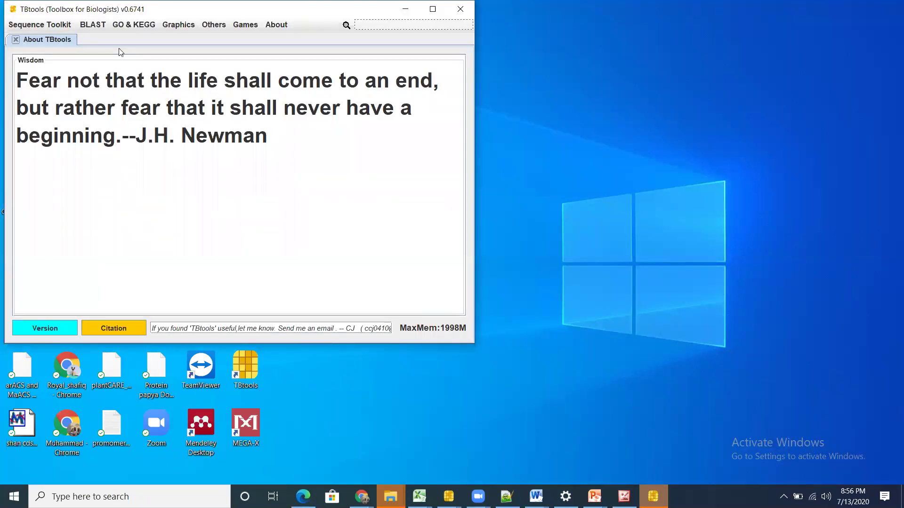
pyautogui.click(219, 27)
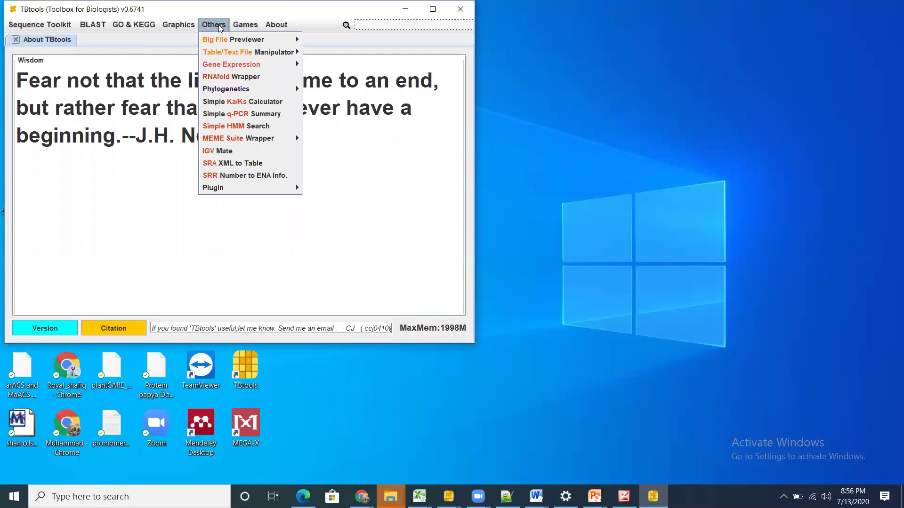
pyautogui.click(272, 102)
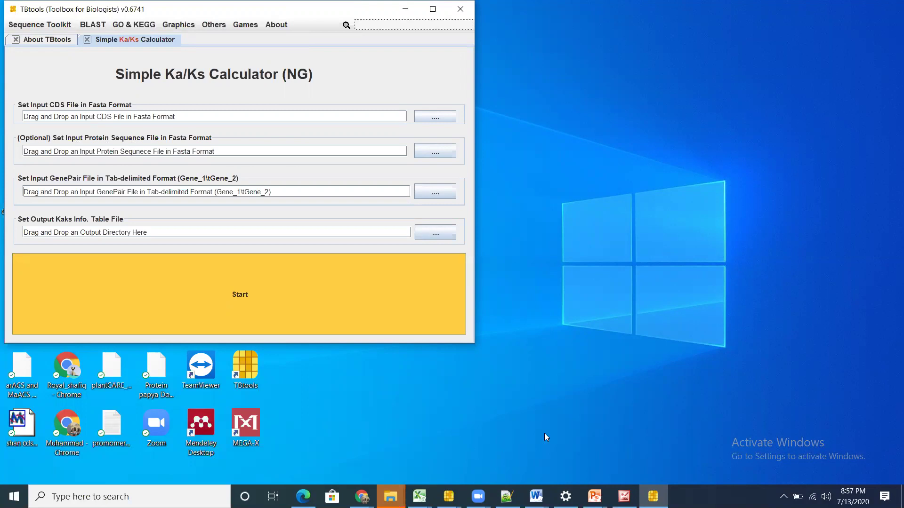
# Step: Switch to the Next gen seq workbook in Excel and copy gene IDs A36:A40 into column A of a new sheet
pyautogui.click(419, 497)
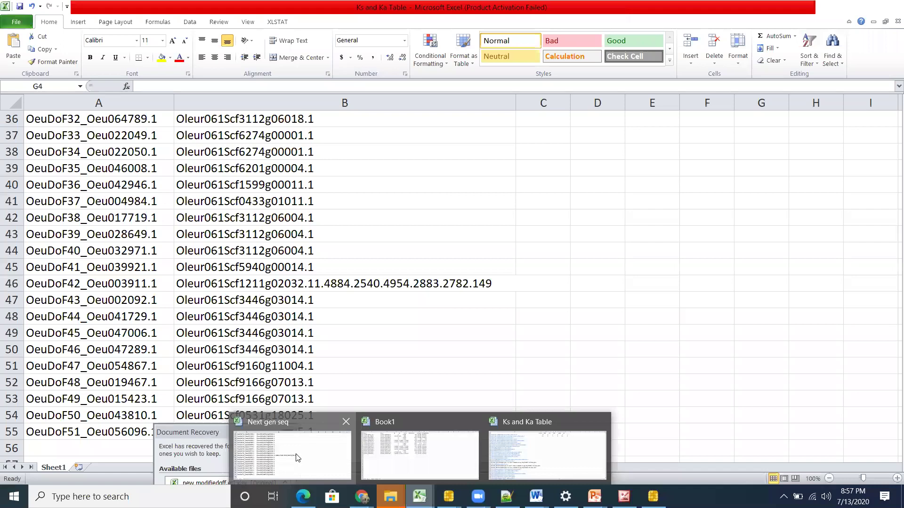
pyautogui.click(299, 456)
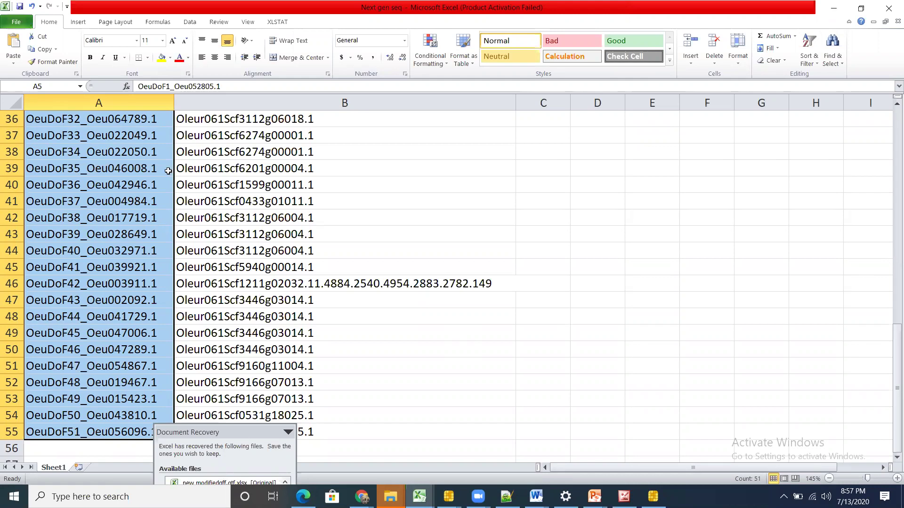
pyautogui.click(91, 131)
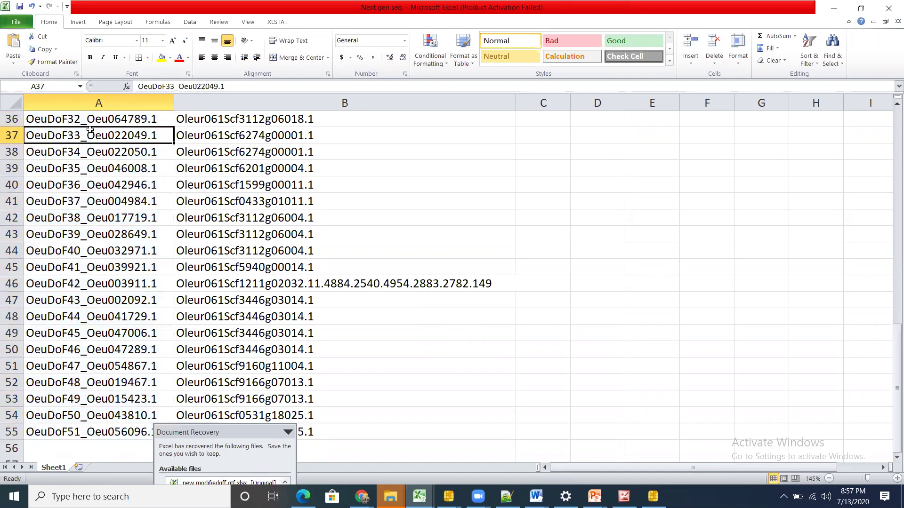
pyautogui.press('Up')
pyautogui.moveTo(96, 152); pyautogui.dragTo(101, 185)
pyautogui.rightClick(102, 186)
pyautogui.click(118, 193)
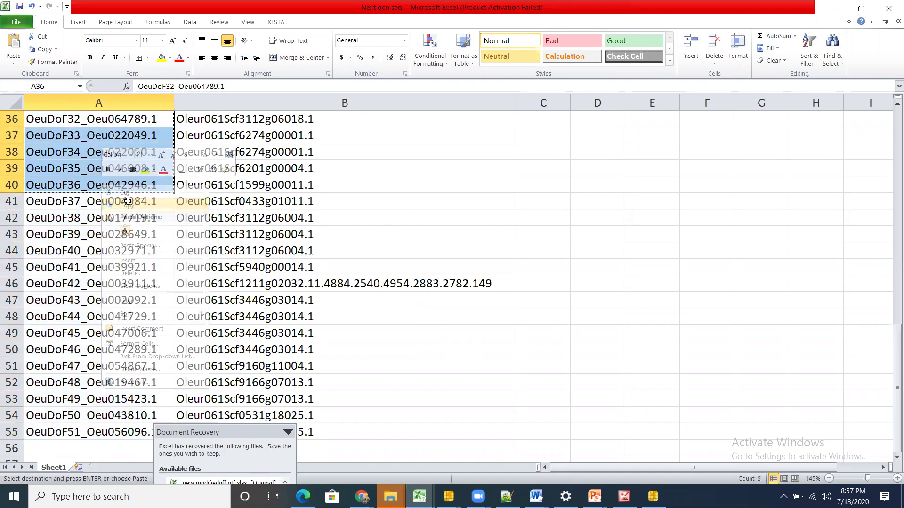
pyautogui.click(79, 468)
pyautogui.hotkey('ctrl', 'v')
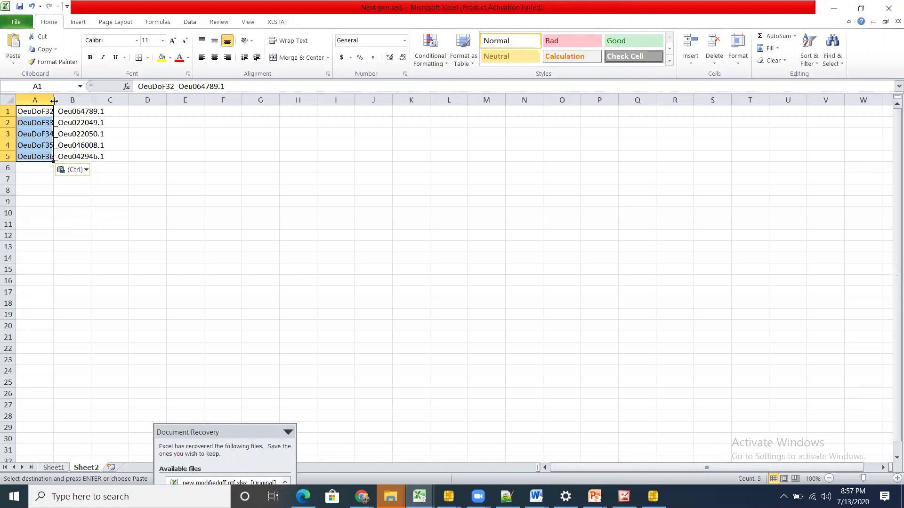
# Step: Widen column A to fit the pasted gene IDs and widen the empty column B beside it
pyautogui.doubleClick(43, 111)
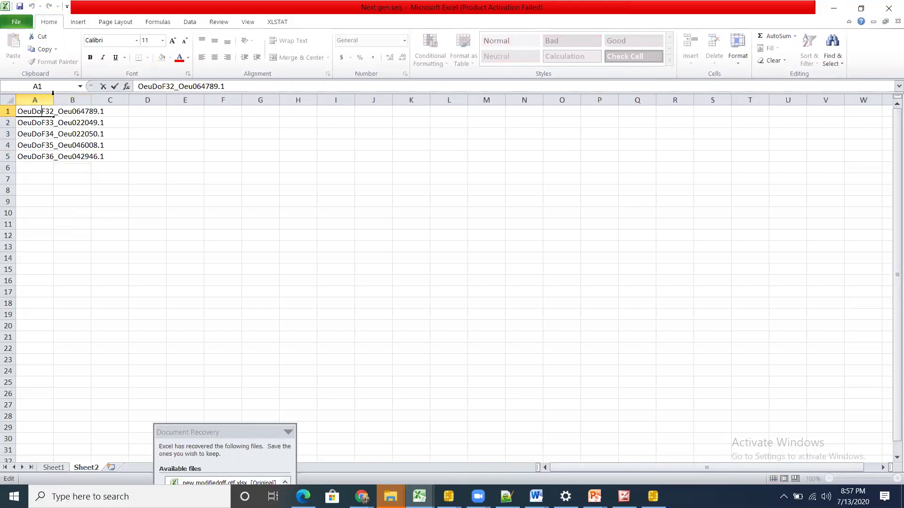
pyautogui.rightClick(53, 152)
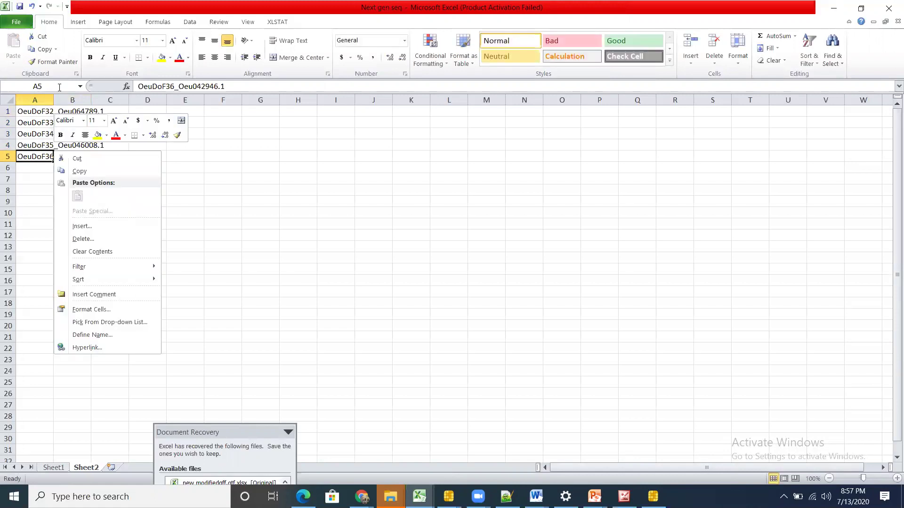
pyautogui.click(55, 98)
pyautogui.moveTo(55, 98); pyautogui.dragTo(107, 99)
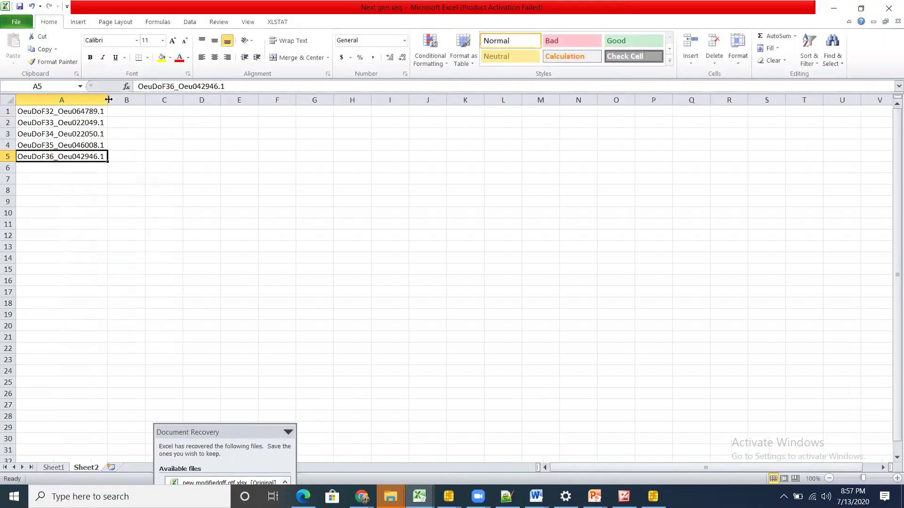
pyautogui.click(135, 129)
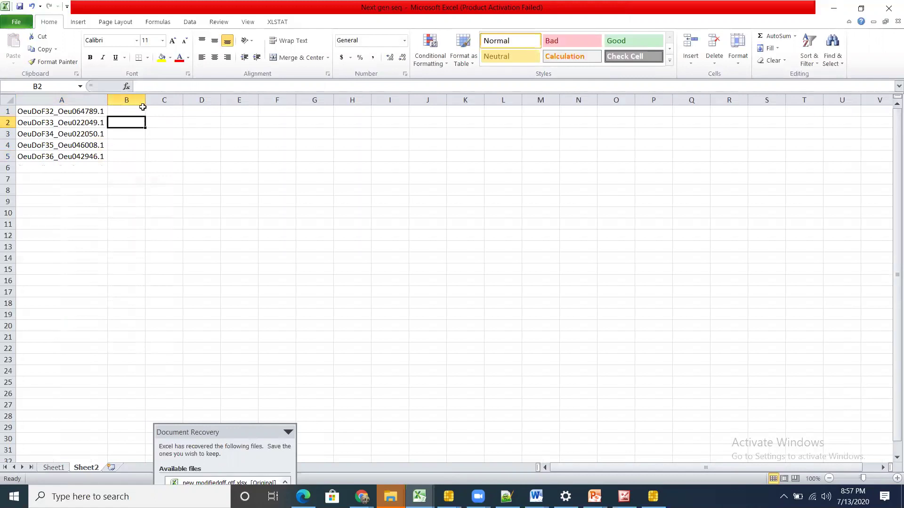
pyautogui.moveTo(145, 100); pyautogui.dragTo(210, 100)
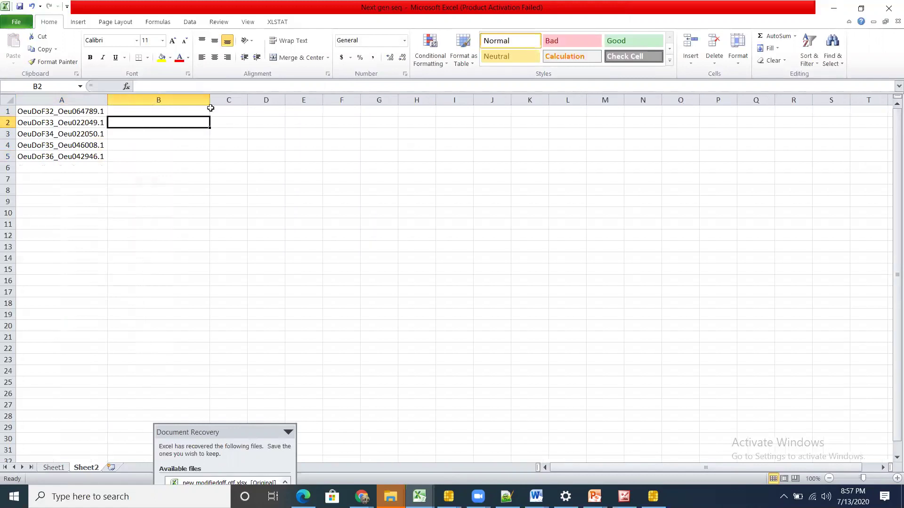
# Step: Paste the gene ID from A2 as a value into B1 and fill it down to B5
pyautogui.click(58, 121)
pyautogui.rightClick(58, 122)
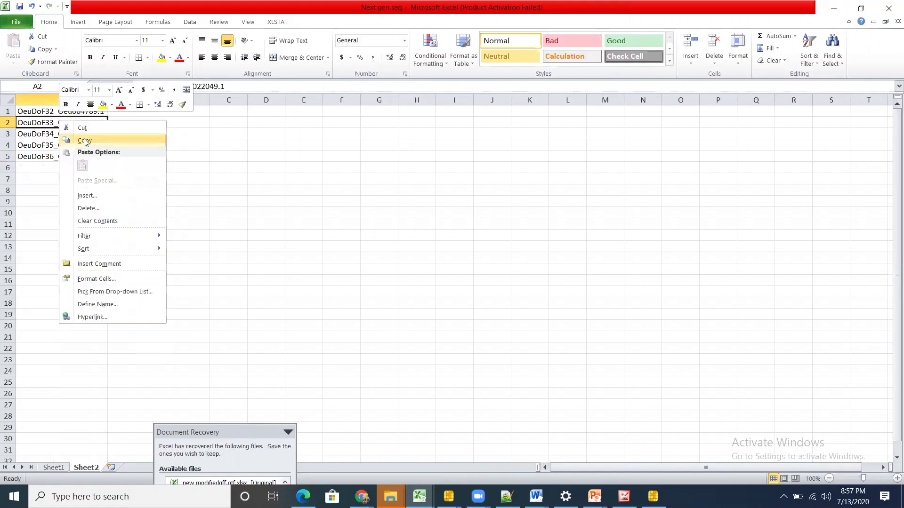
pyautogui.click(118, 139)
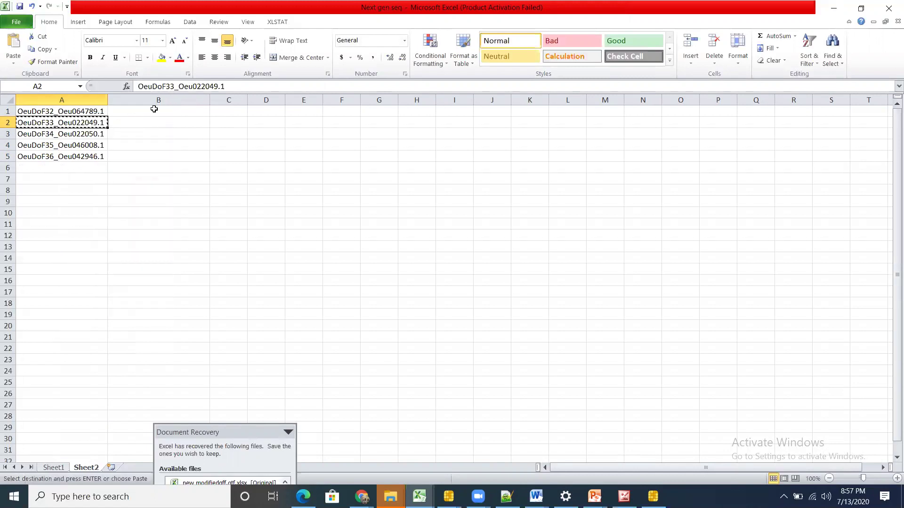
pyautogui.click(154, 110)
pyautogui.rightClick(154, 111)
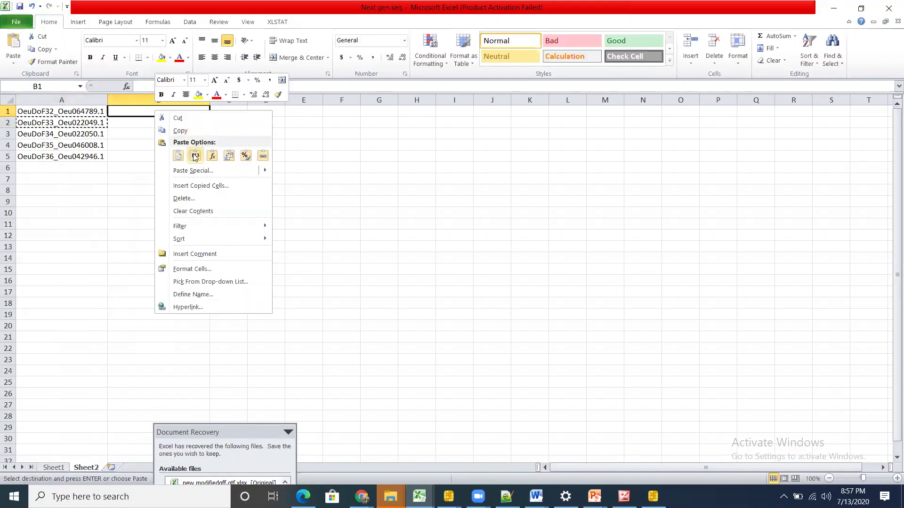
pyautogui.click(195, 156)
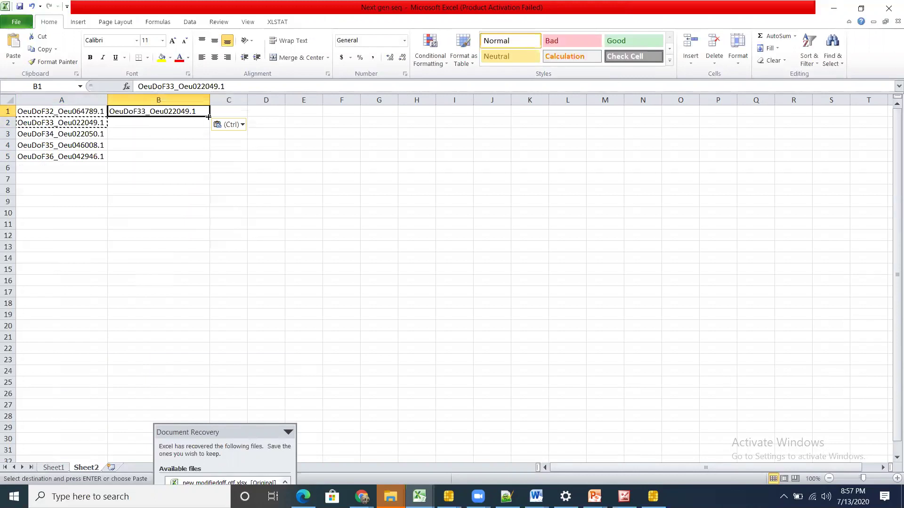
pyautogui.moveTo(211, 117); pyautogui.dragTo(199, 163)
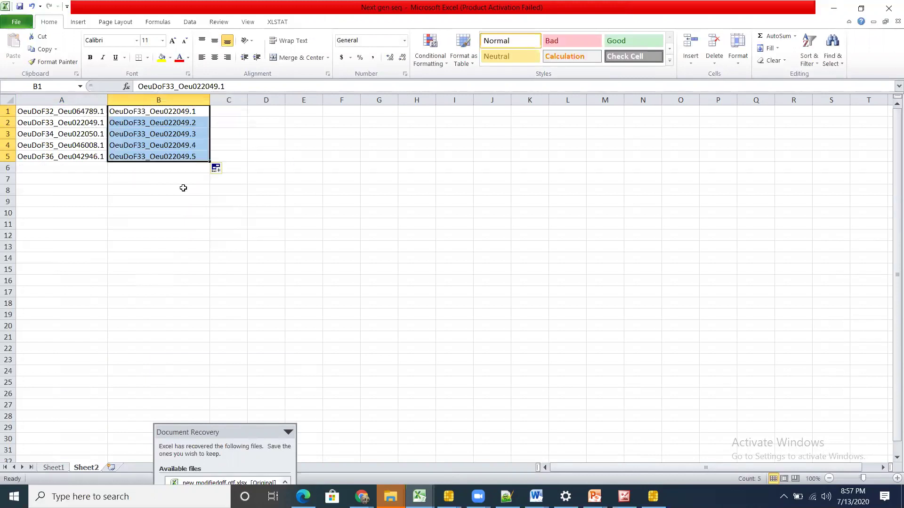
pyautogui.click(178, 192)
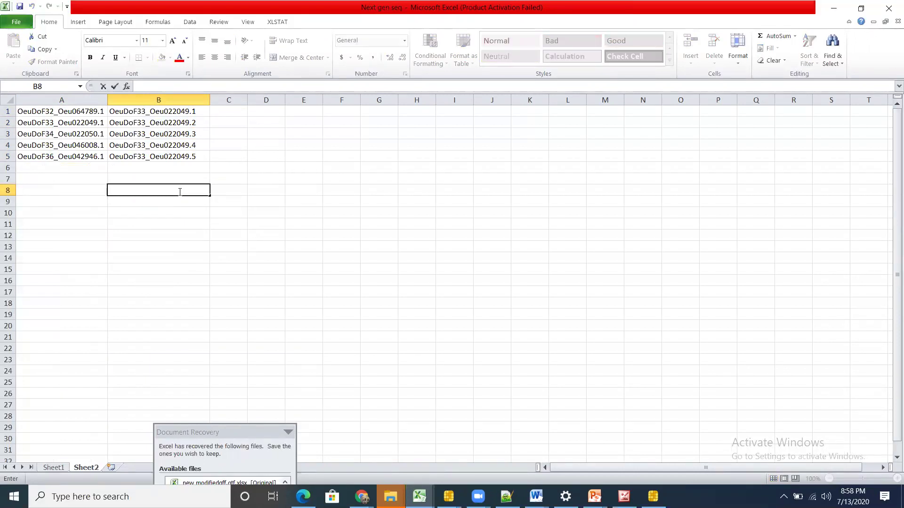
# Step: Clear the filled gene IDs from column B, covering cells B1:B6
pyautogui.moveTo(190, 120); pyautogui.dragTo(191, 155)
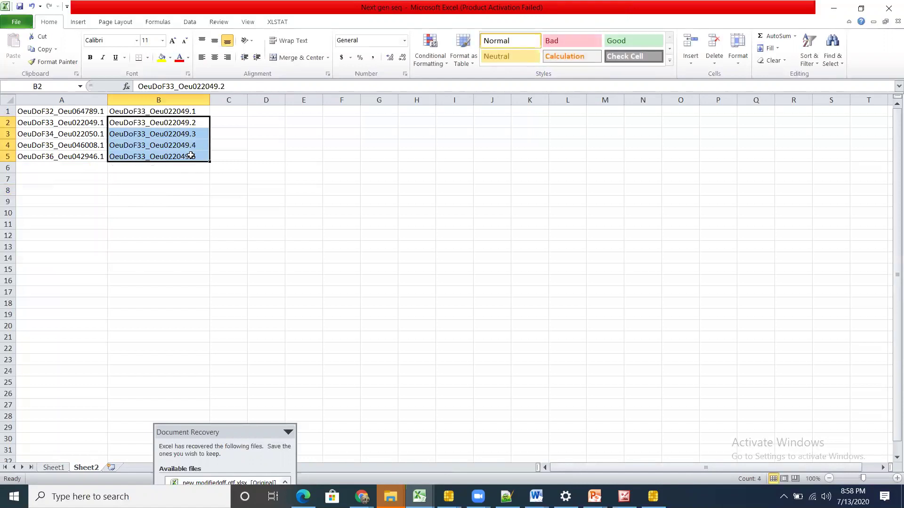
pyautogui.doubleClick(202, 122)
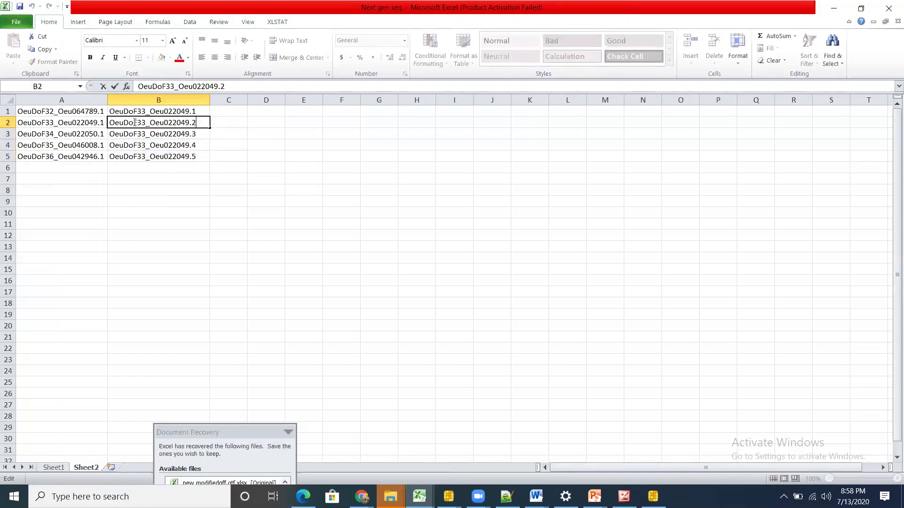
pyautogui.moveTo(114, 122); pyautogui.dragTo(185, 172)
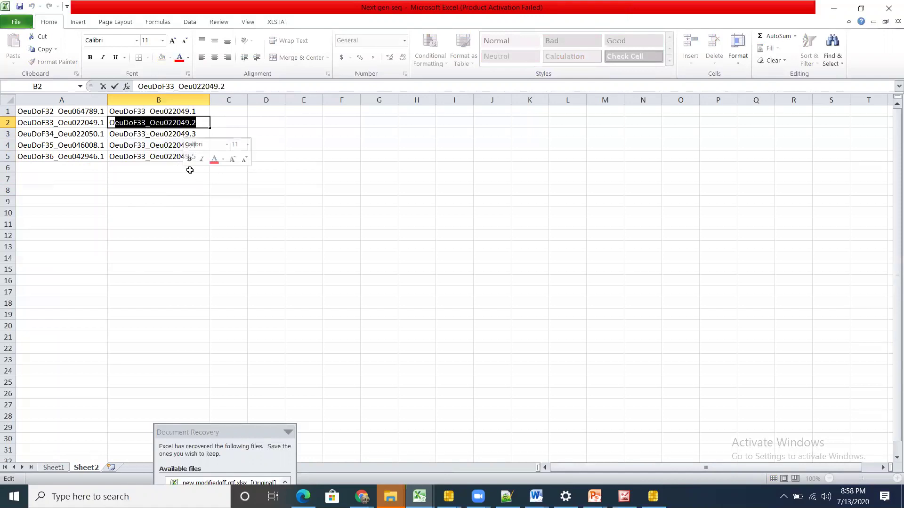
pyautogui.click(167, 157)
pyautogui.moveTo(117, 112); pyautogui.dragTo(164, 166)
pyautogui.press('Delete')
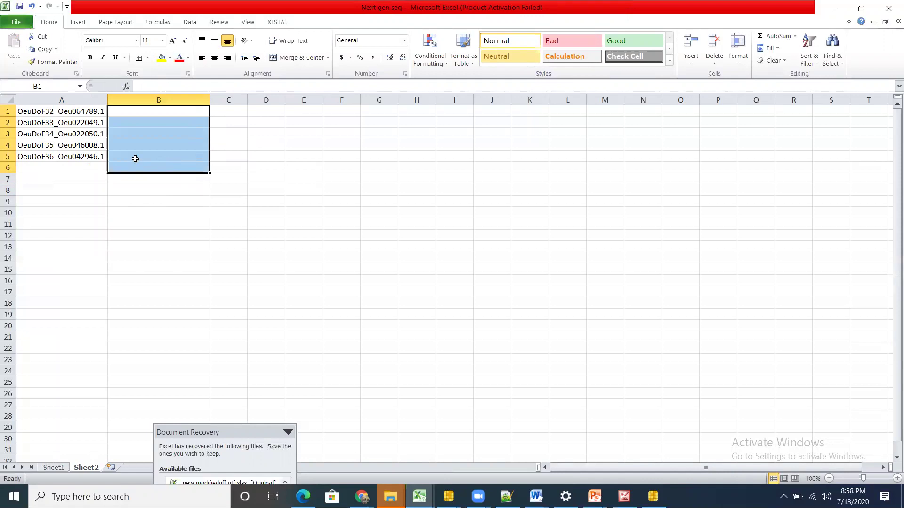
# Step: Copy the gene ID from A2 into cell B1
pyautogui.click(77, 177)
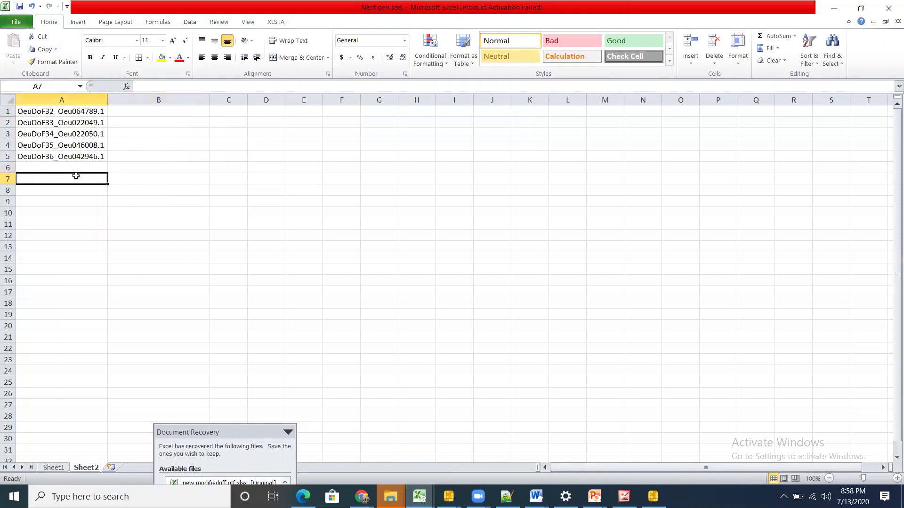
pyautogui.click(49, 112)
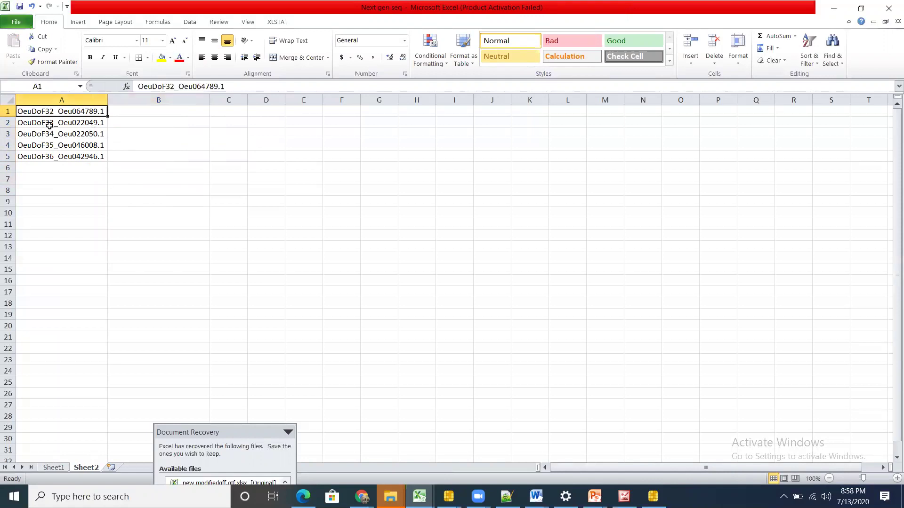
pyautogui.click(49, 124)
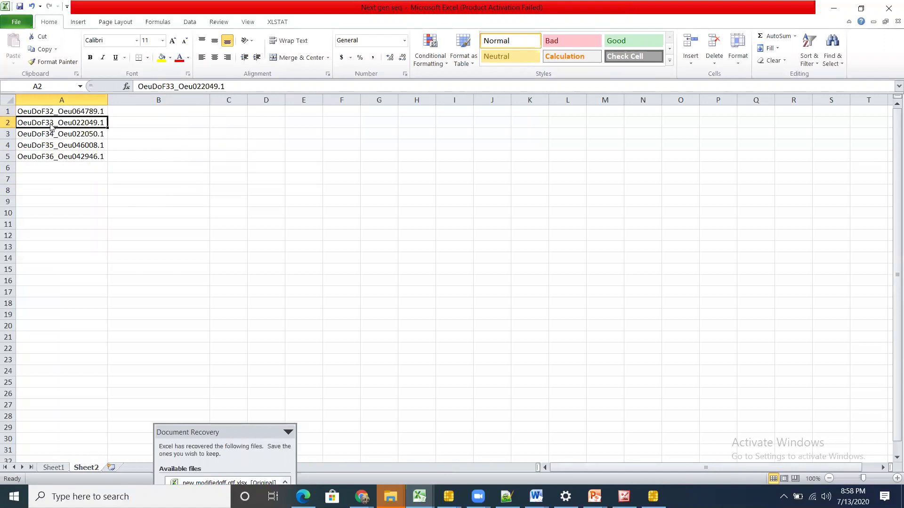
pyautogui.rightClick(50, 124)
pyautogui.click(89, 145)
pyautogui.click(127, 110)
pyautogui.hotkey('ctrl', 'v')
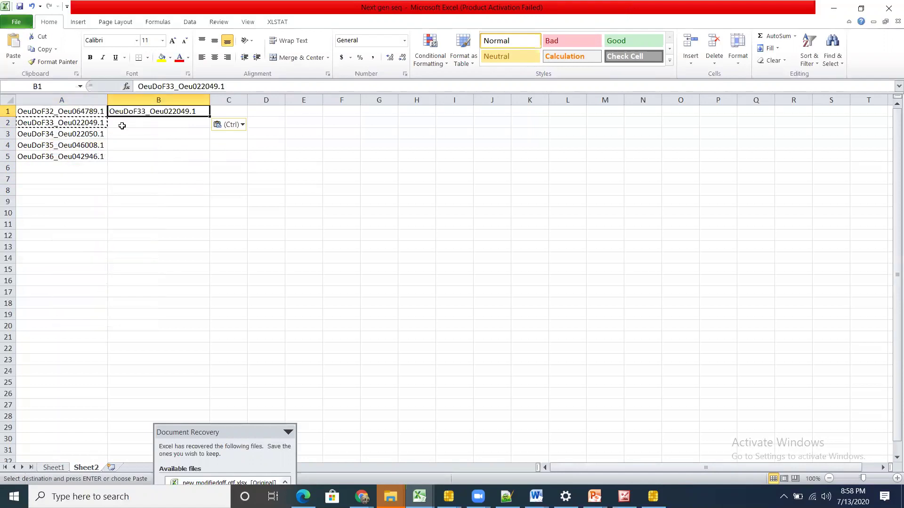
# Step: Paste the copied gene ID OeuDoF33_Oeu022049.1 into each of the cells B2 through B5
pyautogui.click(122, 122)
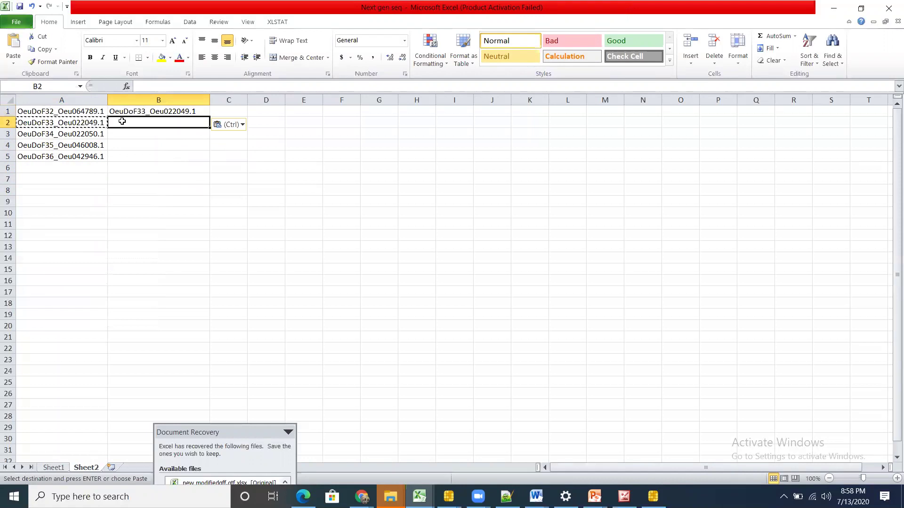
pyautogui.hotkey('ctrl', 'v')
pyautogui.click(123, 132)
pyautogui.press('ctrl')
pyautogui.press('Escape')
pyautogui.press('Up')
pyautogui.hotkey('ctrl', 'v')
pyautogui.click(142, 144)
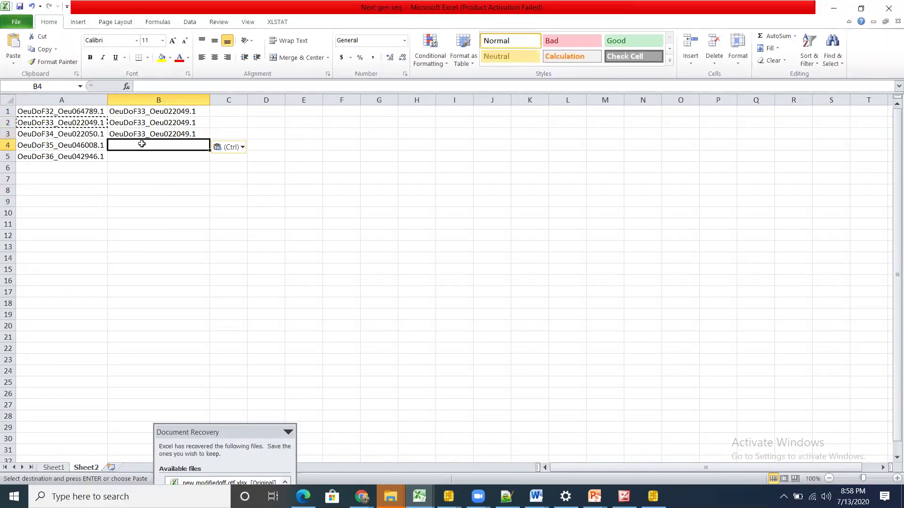
pyautogui.hotkey('ctrl', 'v')
pyautogui.click(132, 157)
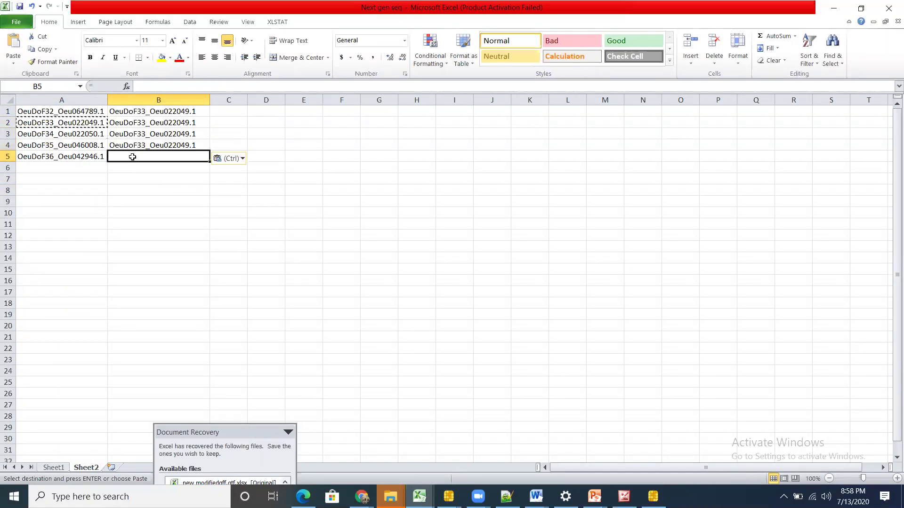
pyautogui.hotkey('ctrl', 'v')
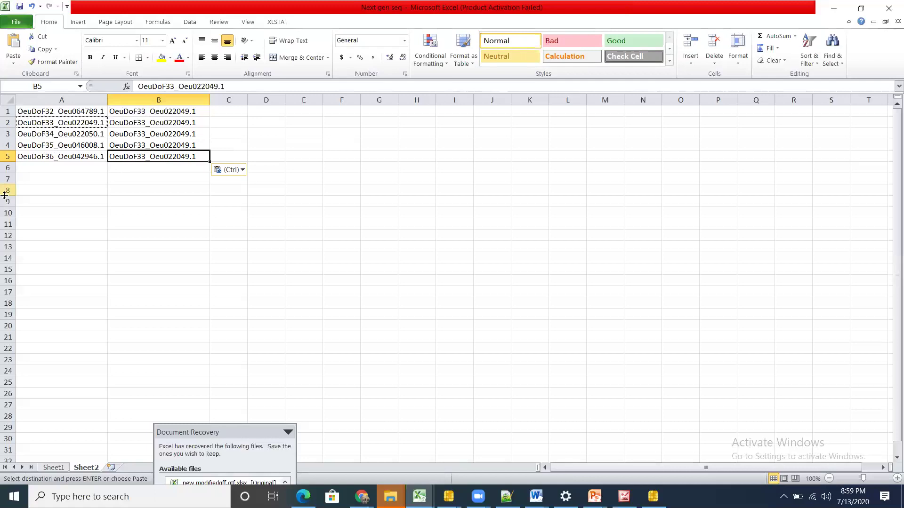
# Step: Enter the example gene labels A, B and C in cells A8 to A10
pyautogui.click(56, 191)
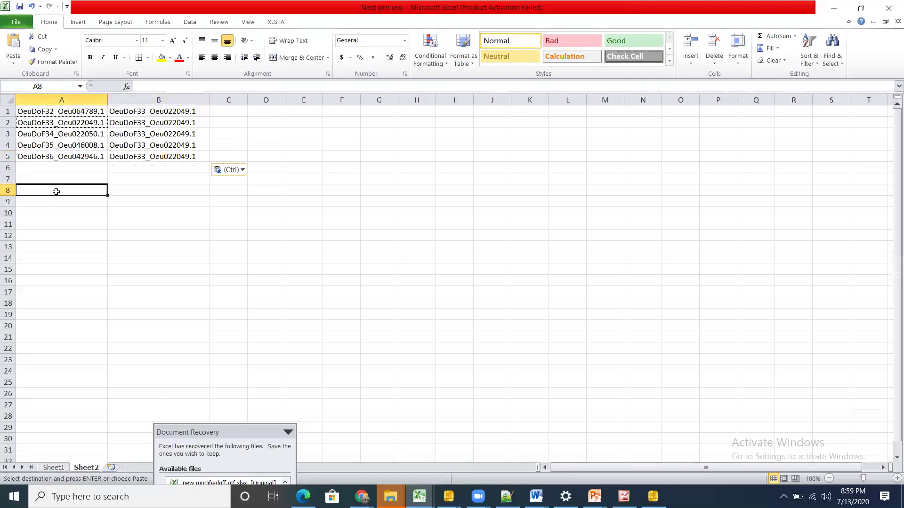
pyautogui.write('A')
pyautogui.press('Return')
pyautogui.write('B')
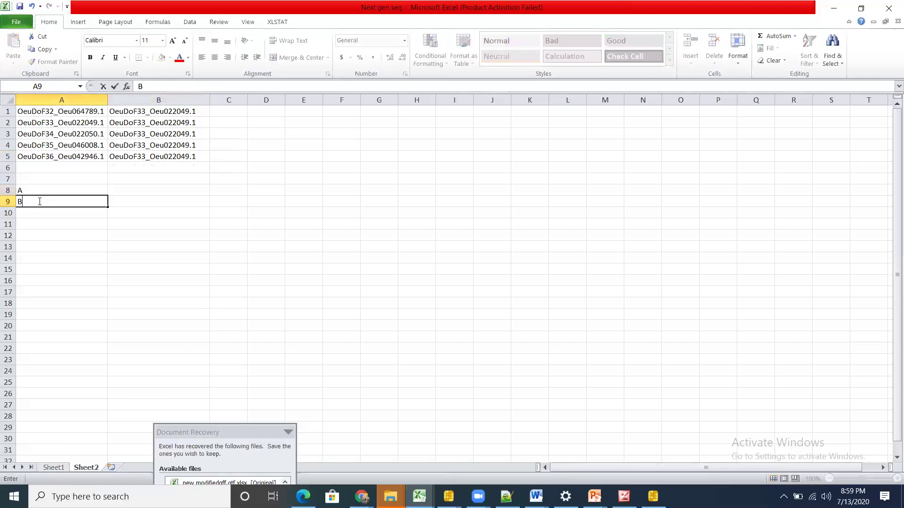
pyautogui.press('Return')
pyautogui.write('C')
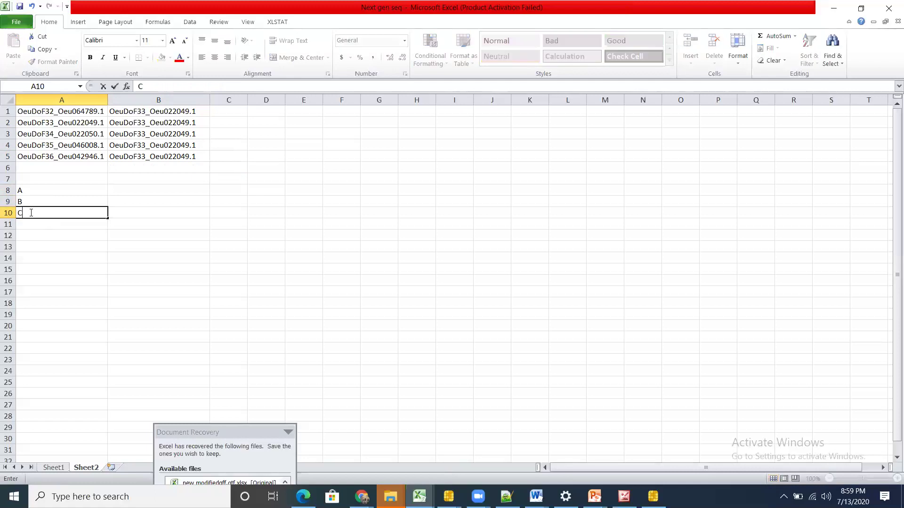
# Step: Enter the partner labels B, C and A in cells B8 to B10
pyautogui.click(133, 191)
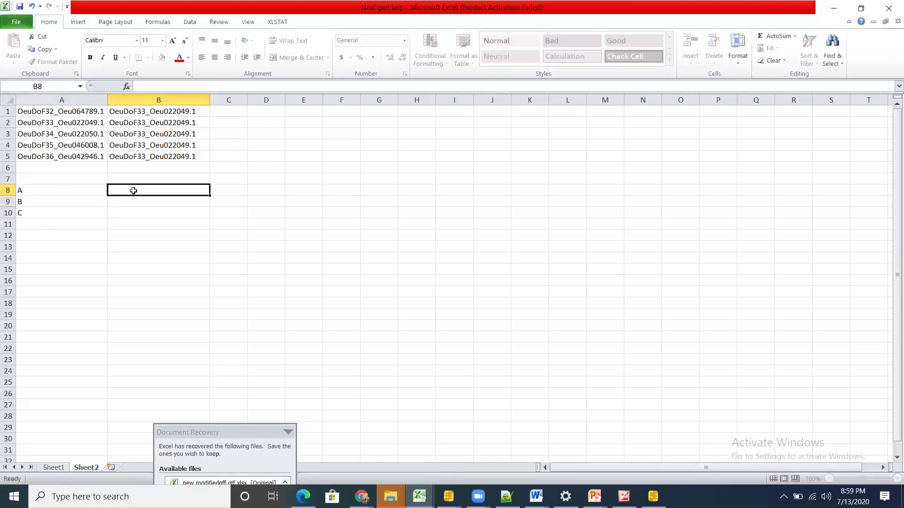
pyautogui.write('B')
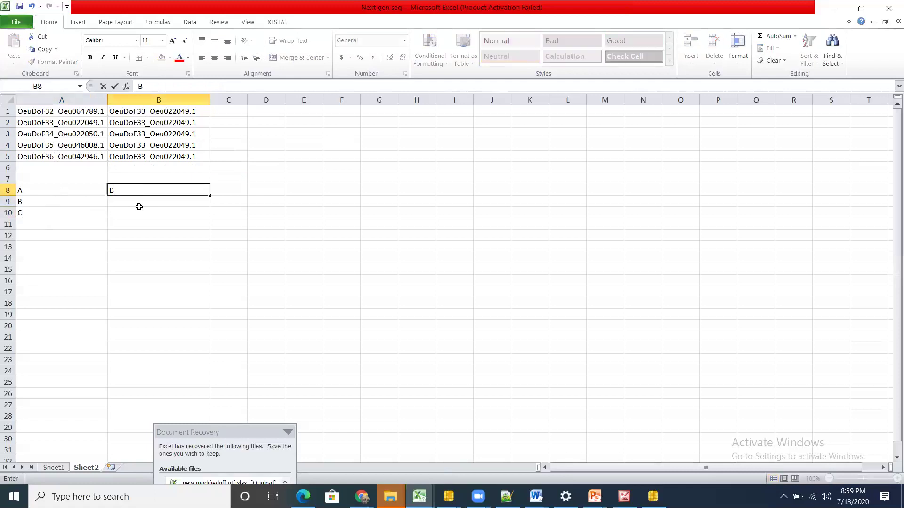
pyautogui.click(138, 202)
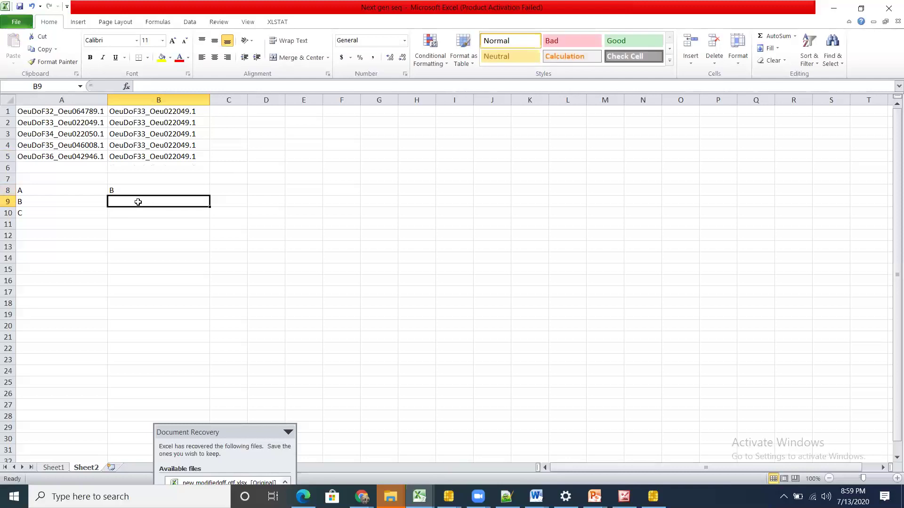
pyautogui.write('C')
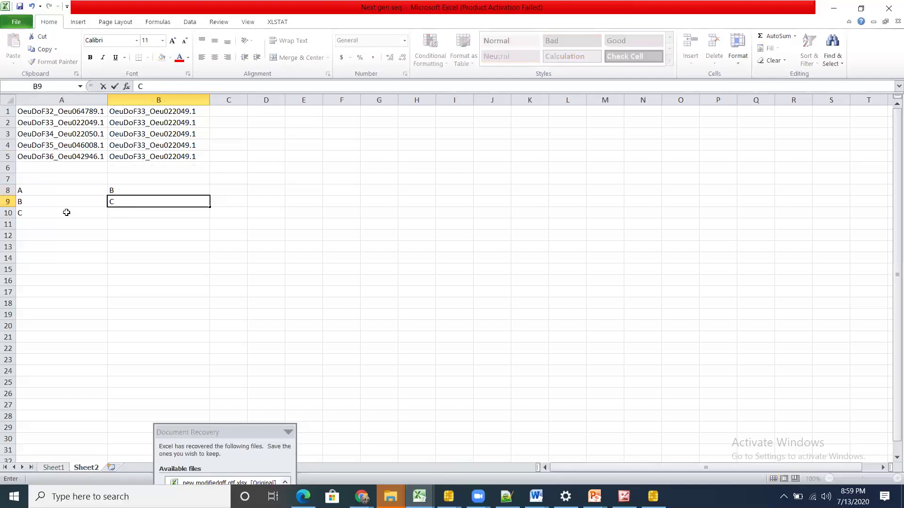
pyautogui.click(135, 214)
pyautogui.write('A')
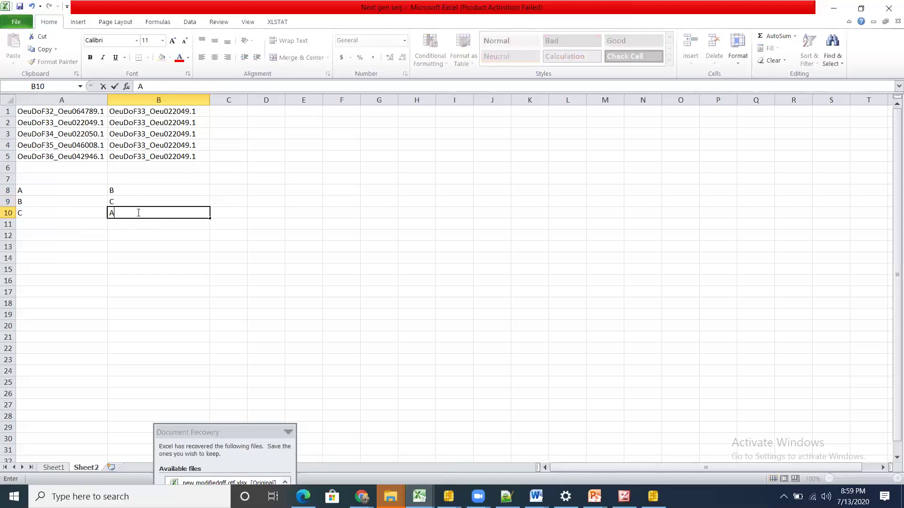
pyautogui.rightClick(131, 238)
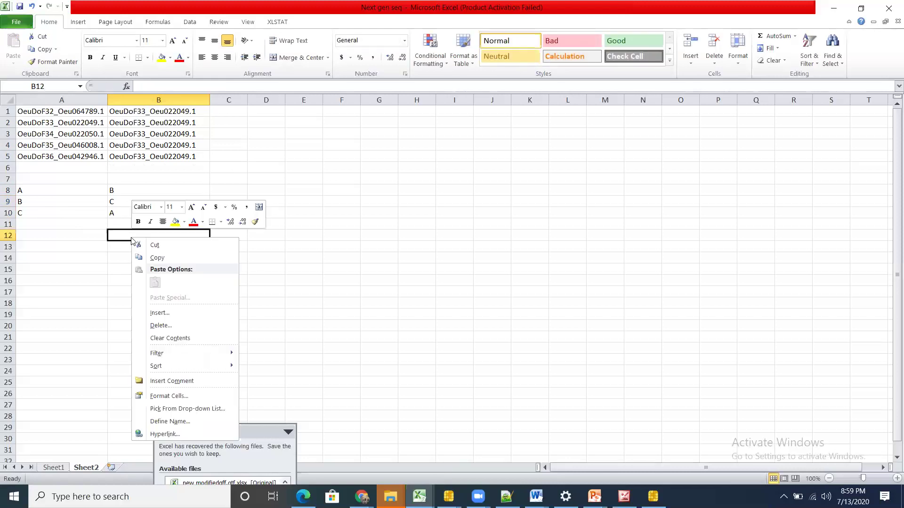
pyautogui.click(51, 224)
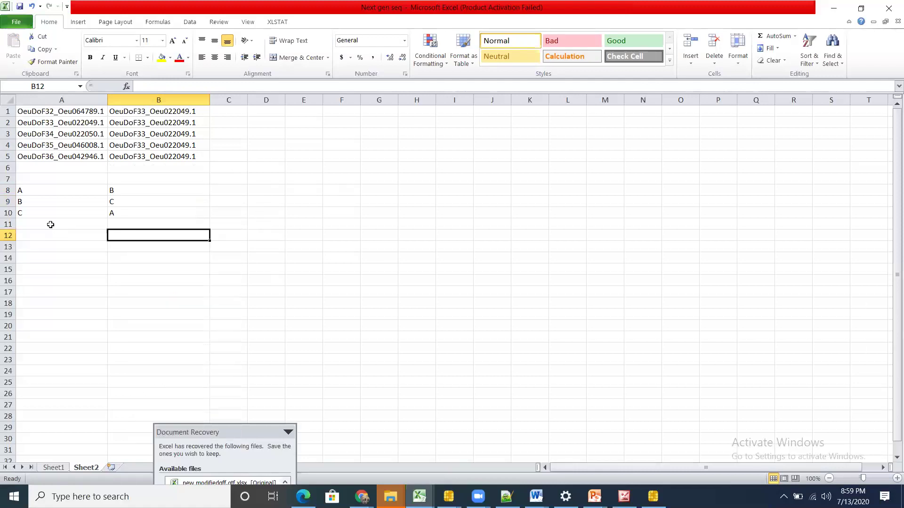
# Step: Add the example pairs D with A in row 11 and D with B in row 12
pyautogui.click(21, 224)
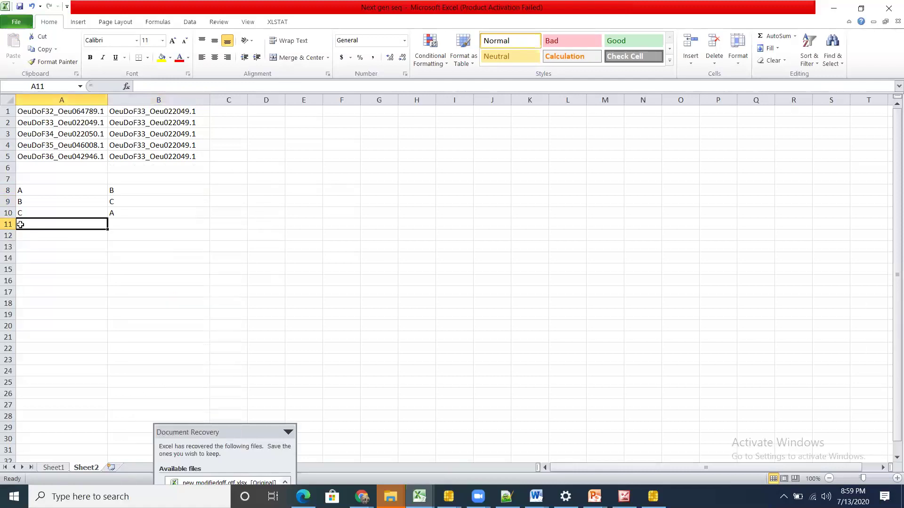
pyautogui.write('D')
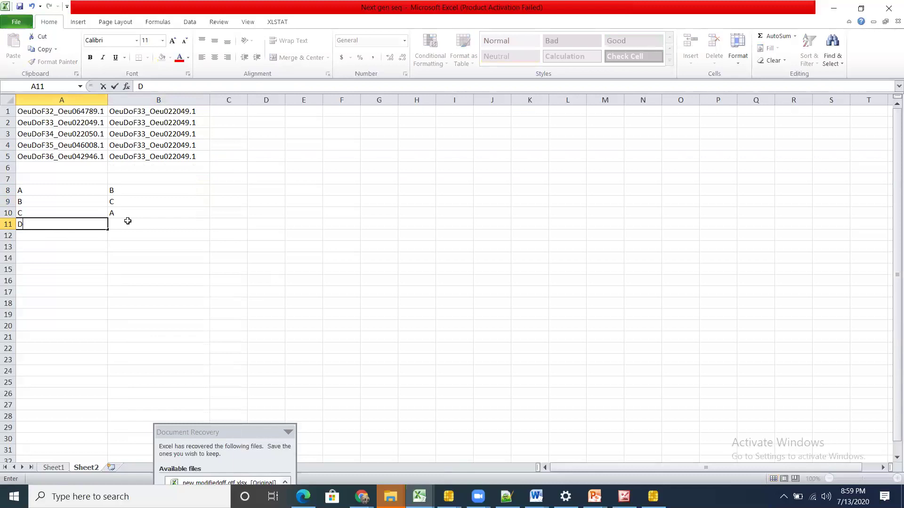
pyautogui.click(128, 225)
pyautogui.write('A')
pyautogui.click(60, 235)
pyautogui.write('D')
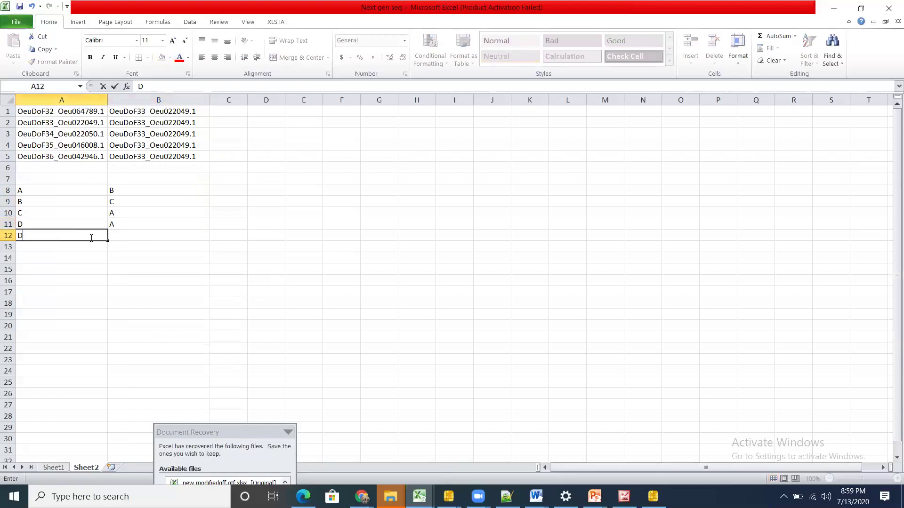
pyautogui.click(119, 235)
pyautogui.write('B')
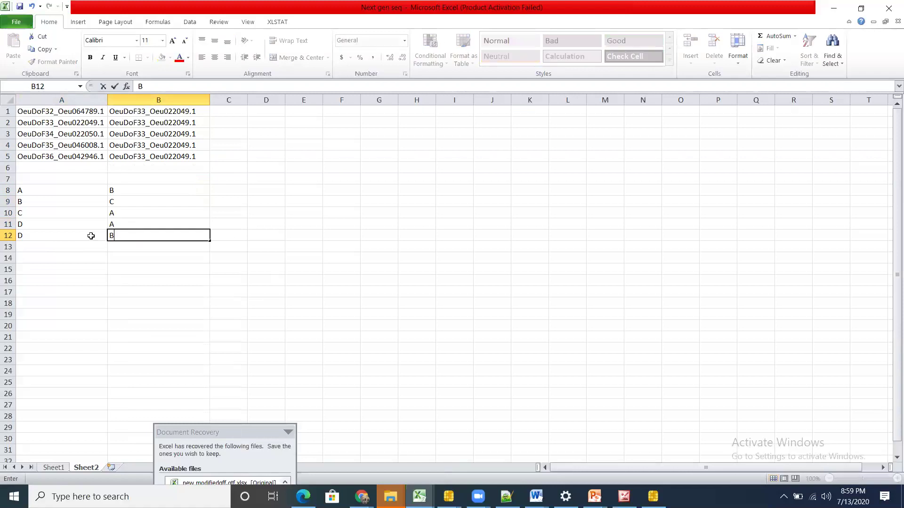
# Step: Add the example pair D with C in cells A13 and B13
pyautogui.click(53, 248)
pyautogui.write('D')
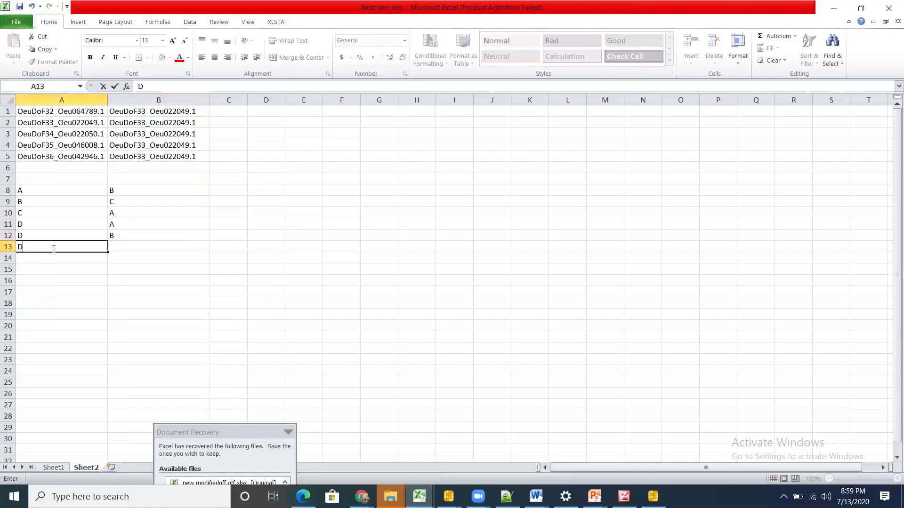
pyautogui.keyDown('shift'); pyautogui.click(137, 249); pyautogui.keyUp('shift')
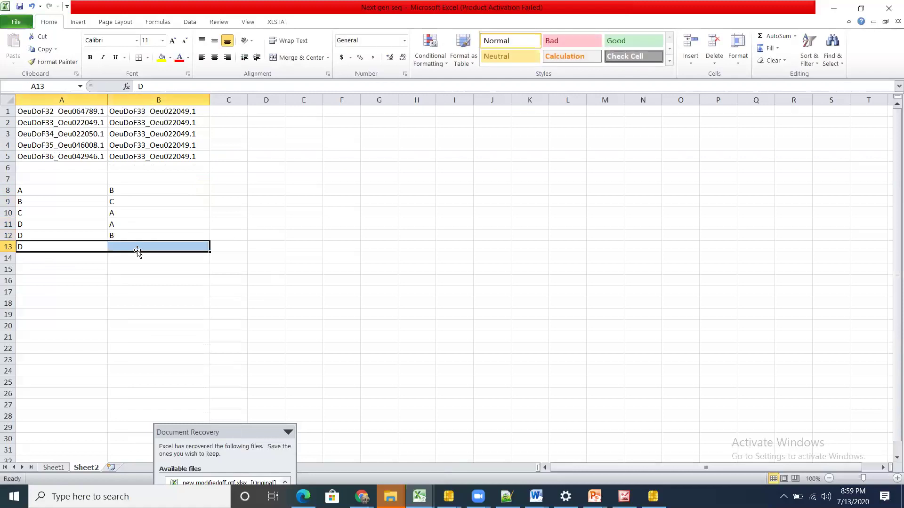
pyautogui.click(142, 247)
pyautogui.write('C')
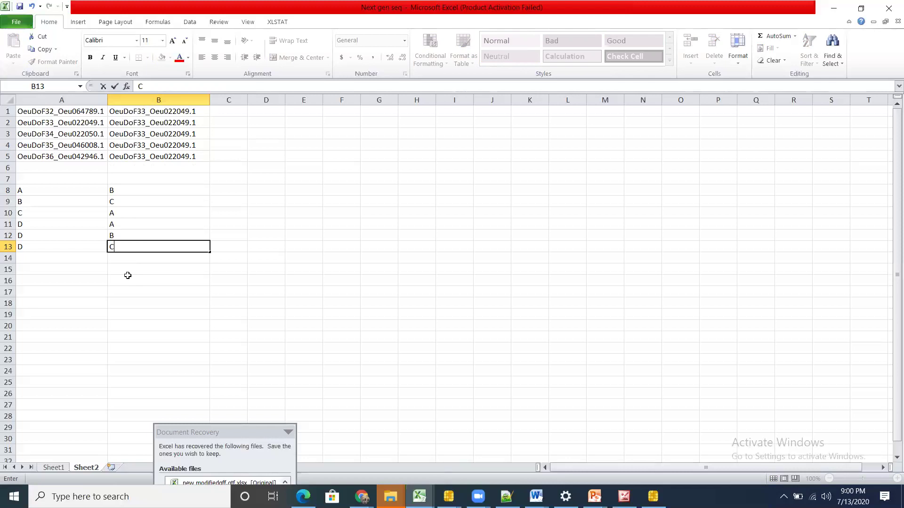
# Step: Enter 1 in cell D9 and fill it down to D22
pyautogui.click(268, 201)
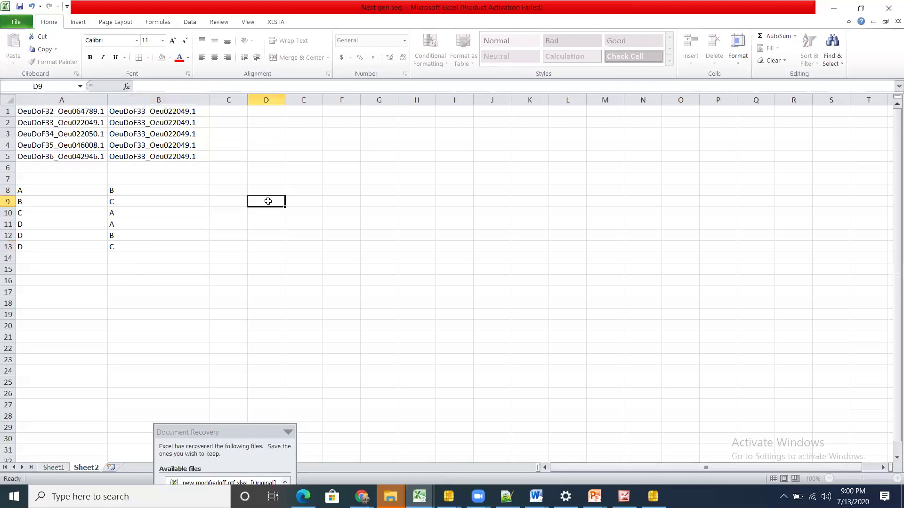
pyautogui.write('1')
pyautogui.moveTo(286, 207); pyautogui.dragTo(280, 349)
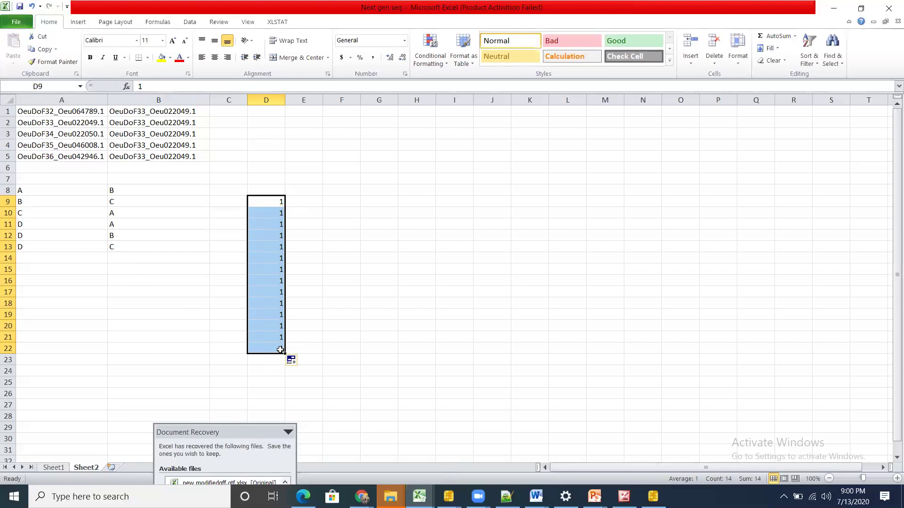
pyautogui.doubleClick(280, 350)
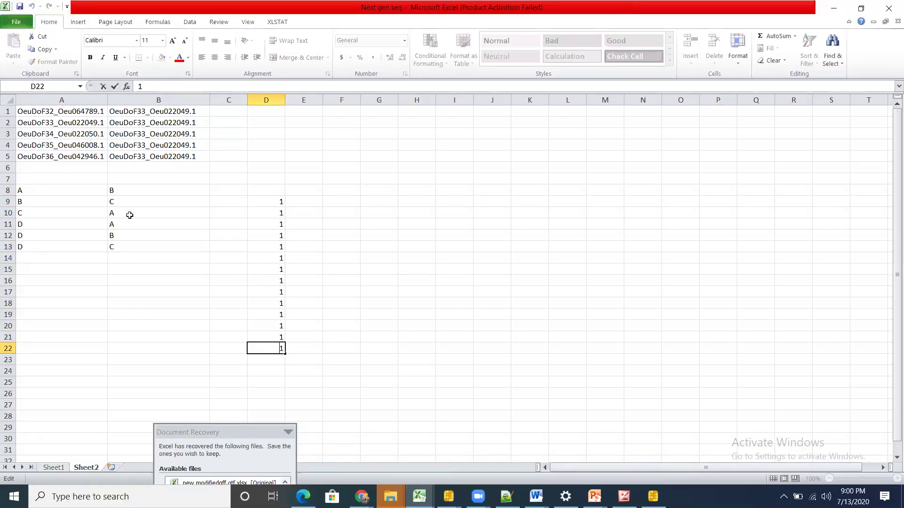
# Step: Copy the gene ID from A1 into cell E9
pyautogui.click(80, 114)
pyautogui.rightClick(79, 115)
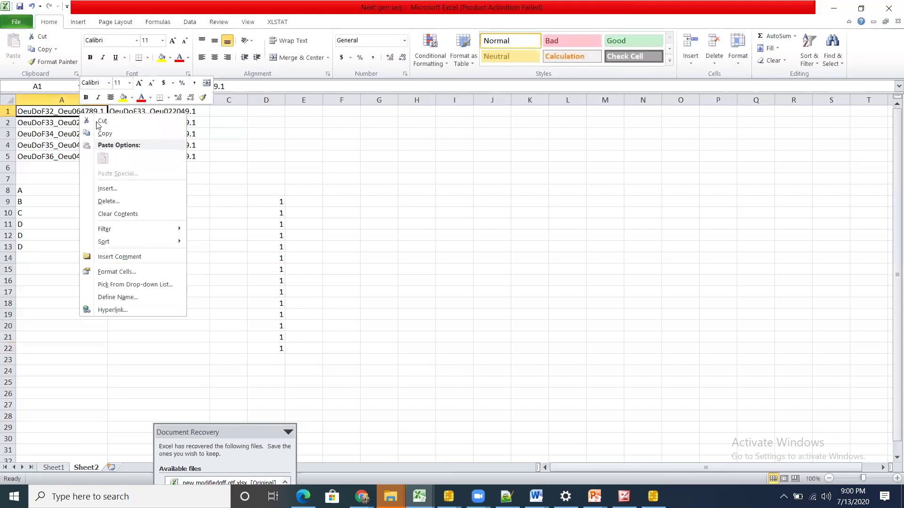
pyautogui.click(101, 132)
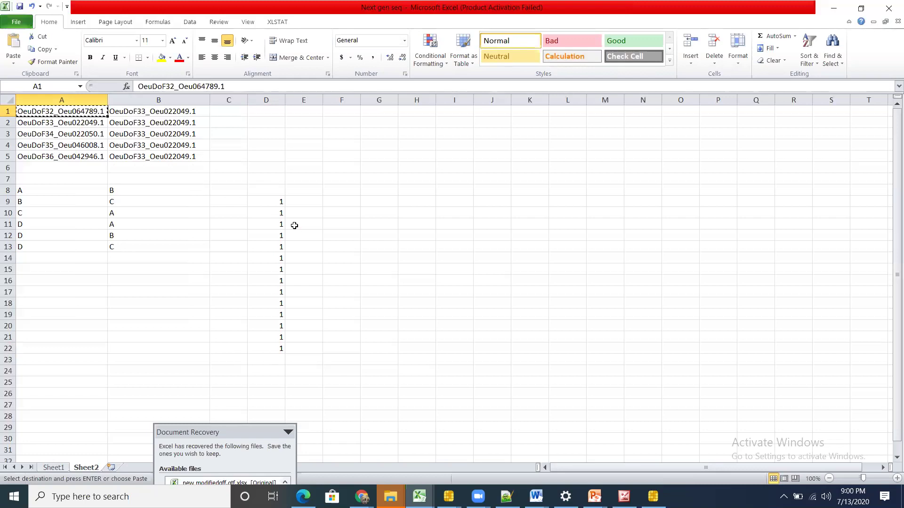
pyautogui.click(296, 201)
pyautogui.hotkey('ctrl', 'v')
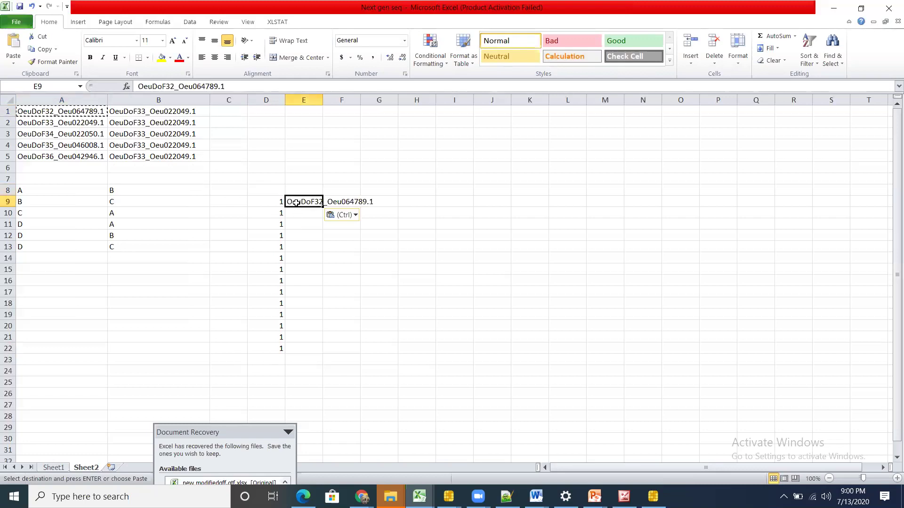
# Step: Try to fill the gene ID from E9 down to E22 and undo the fill
pyautogui.moveTo(323, 206); pyautogui.dragTo(306, 350)
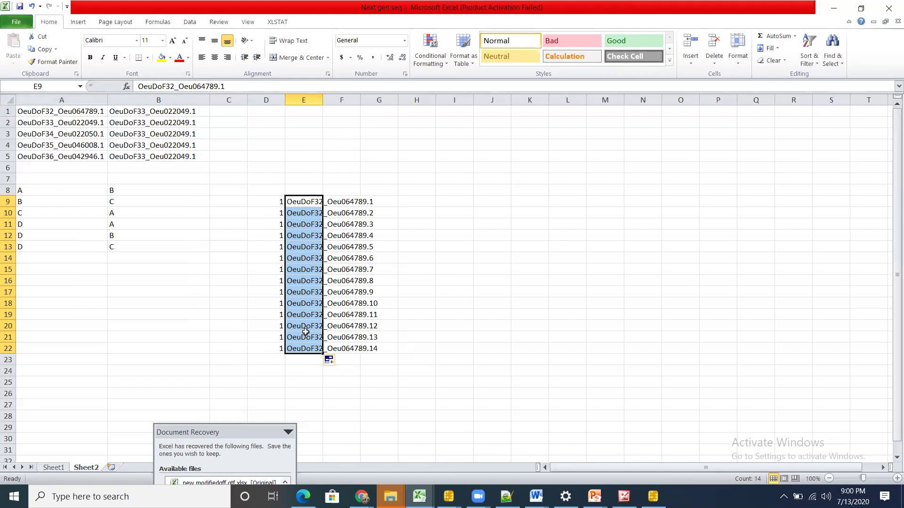
pyautogui.hotkey('ctrl', 'z')
pyautogui.moveTo(310, 213); pyautogui.dragTo(307, 347)
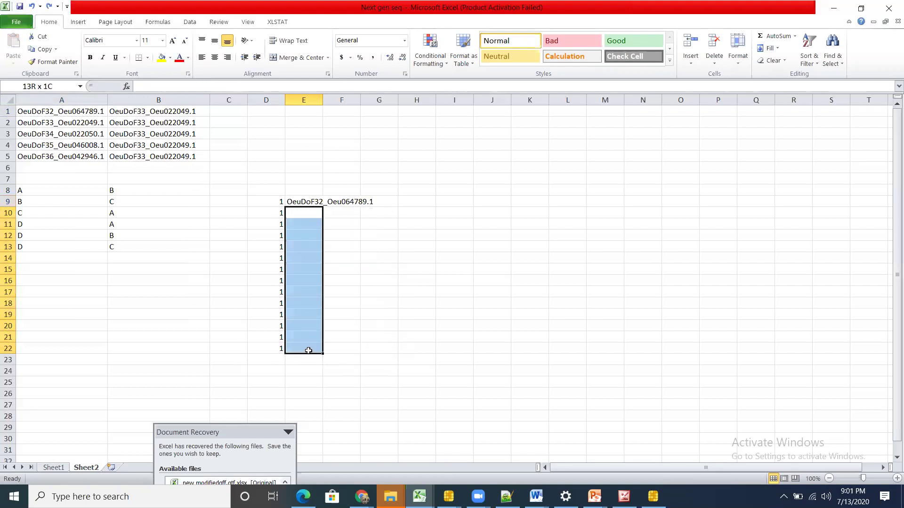
pyautogui.rightClick(303, 213)
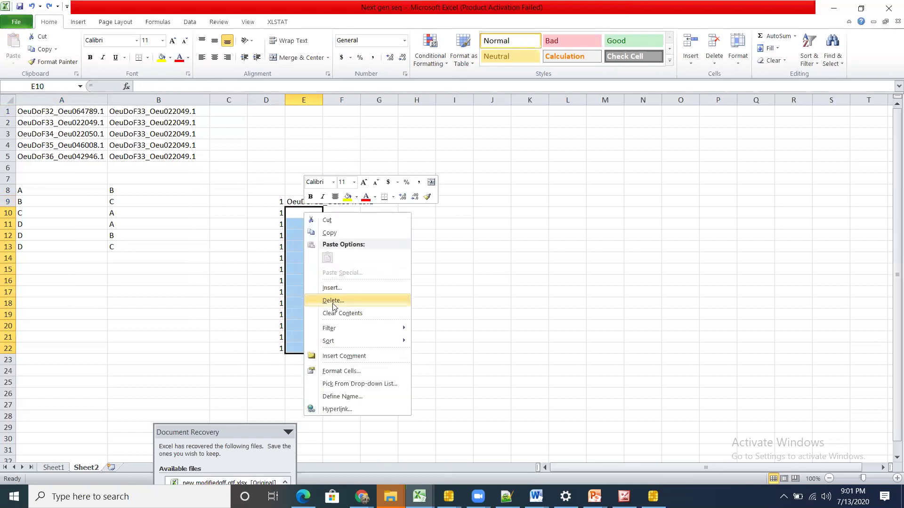
pyautogui.click(299, 198)
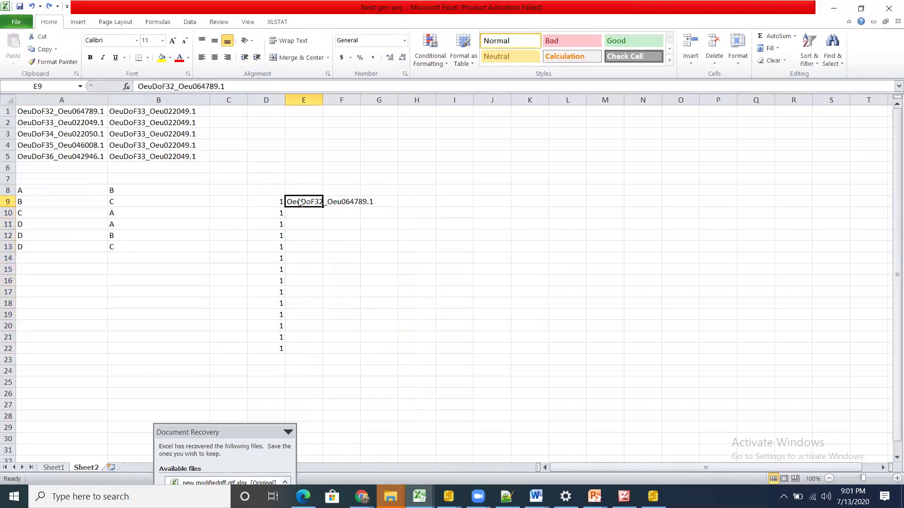
# Step: Copy the gene ID in E9 and paste it as values with number formatting into E10 through E22
pyautogui.rightClick(299, 198)
pyautogui.click(308, 221)
pyautogui.moveTo(308, 211); pyautogui.dragTo(300, 349)
pyautogui.rightClick(299, 216)
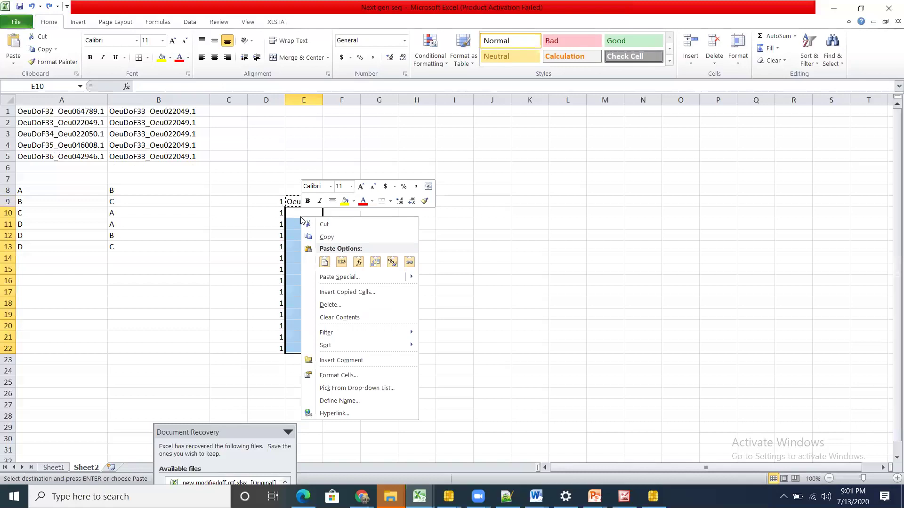
pyautogui.moveTo(346, 277)
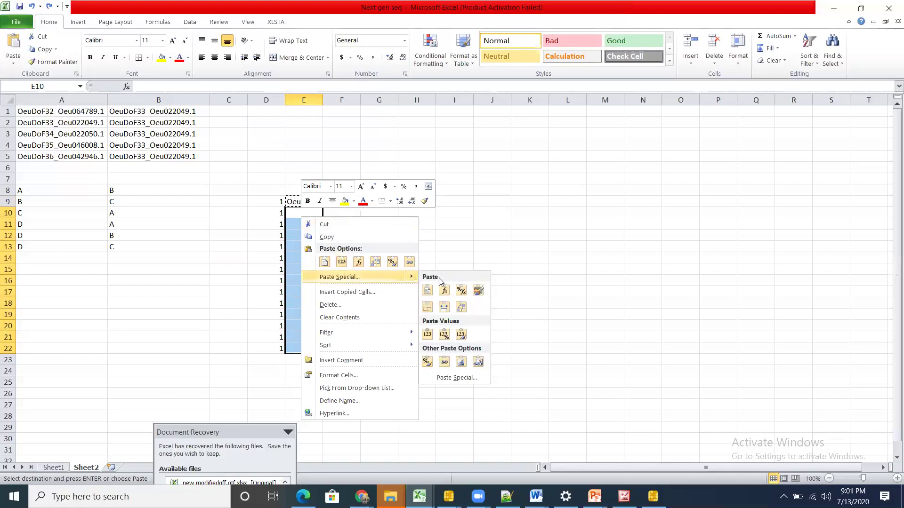
pyautogui.click(445, 339)
pyautogui.click(405, 389)
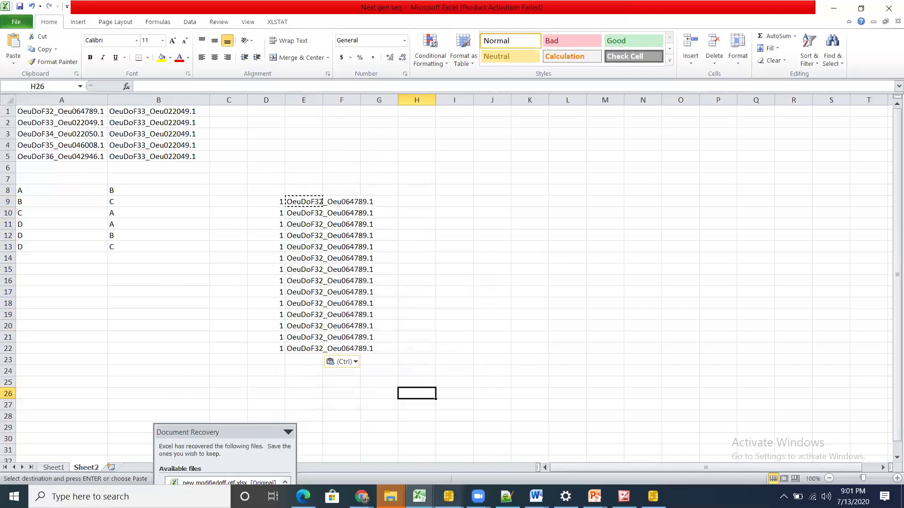
# Step: Switch to Notepad++ and look through the open sequence files, including the OeuDOF protein alignment, for usable gene sequences
pyautogui.click(419, 497)
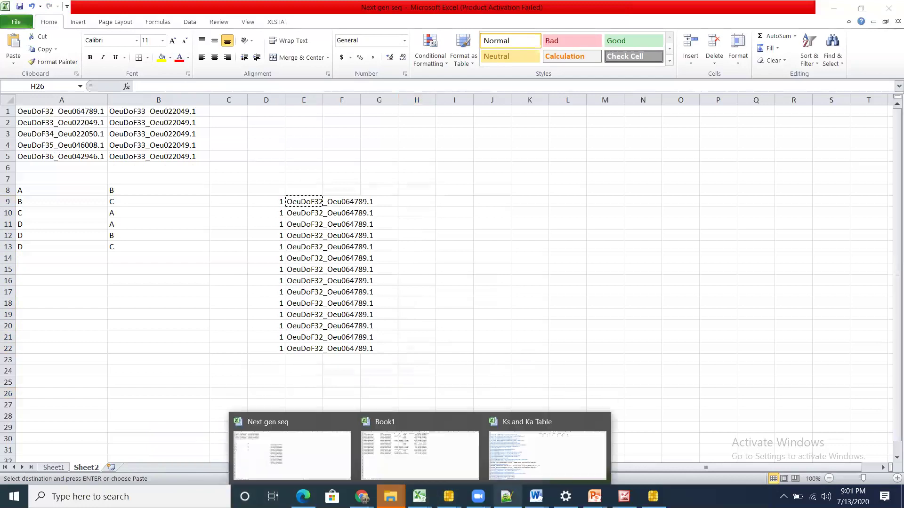
pyautogui.moveTo(507, 497)
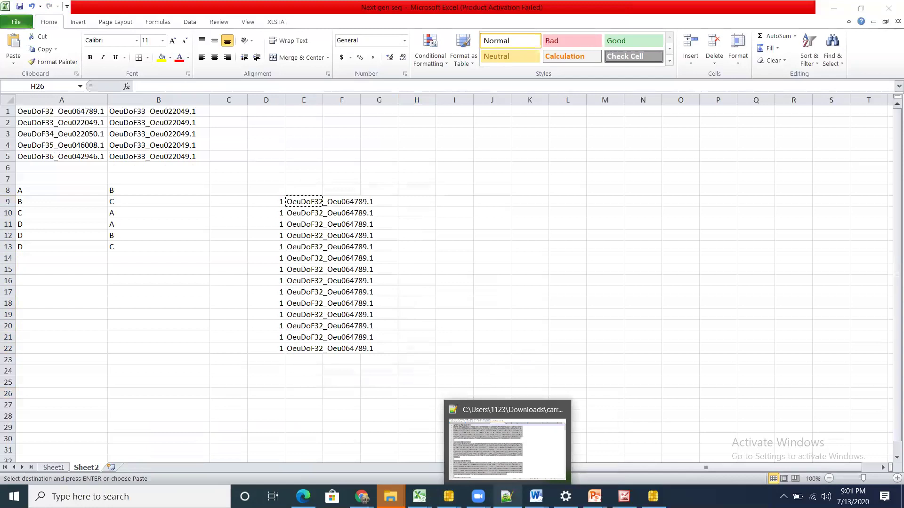
pyautogui.click(486, 440)
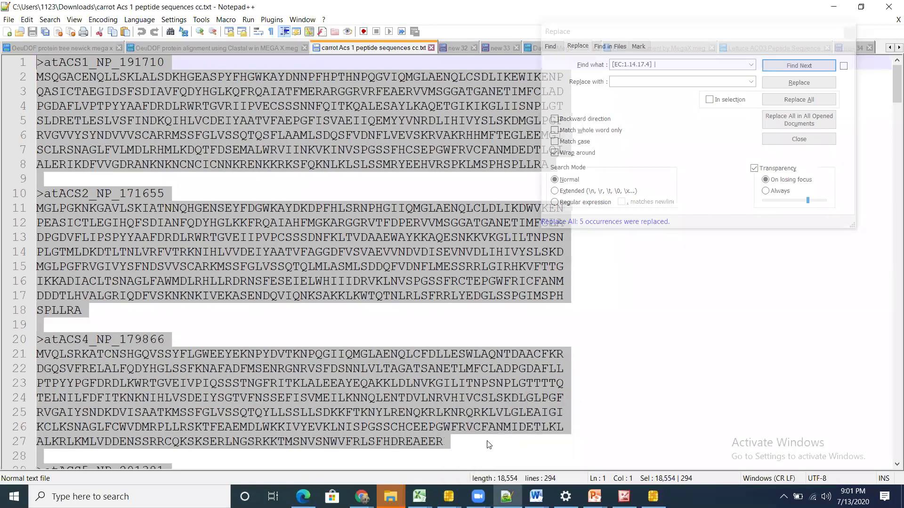
pyautogui.click(191, 48)
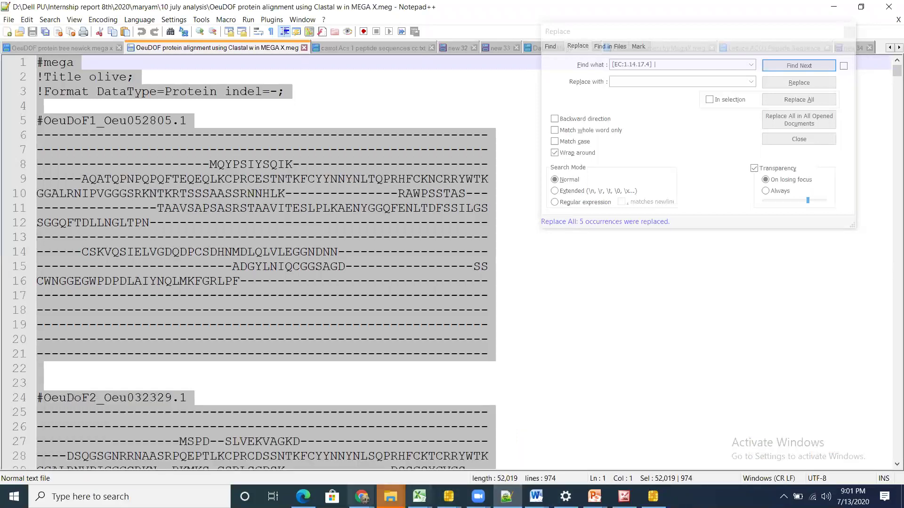
# Step: Switch to WhatsApp Web in Chrome and look through the student's chat history for shared sequences
pyautogui.moveTo(361, 497)
pyautogui.click(310, 459)
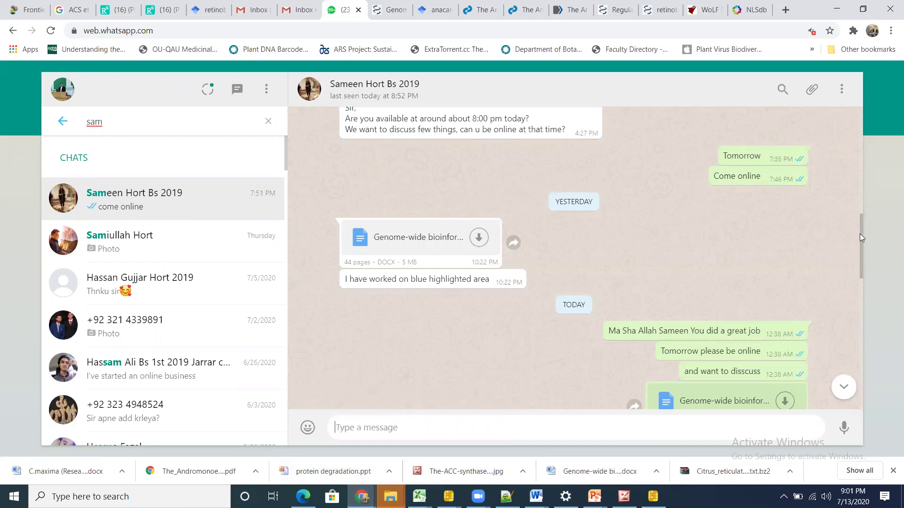
pyautogui.moveTo(861, 245); pyautogui.dragTo(846, 31)
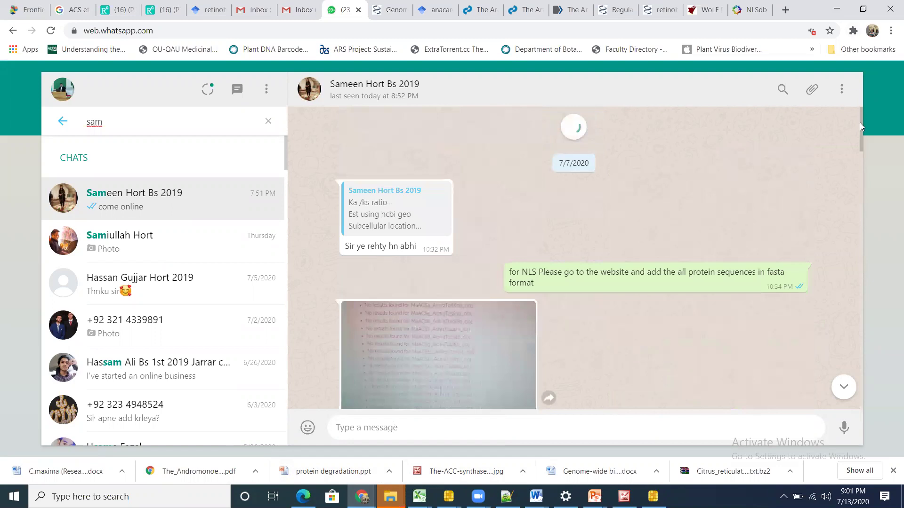
pyautogui.scroll(-5, 856, 174)
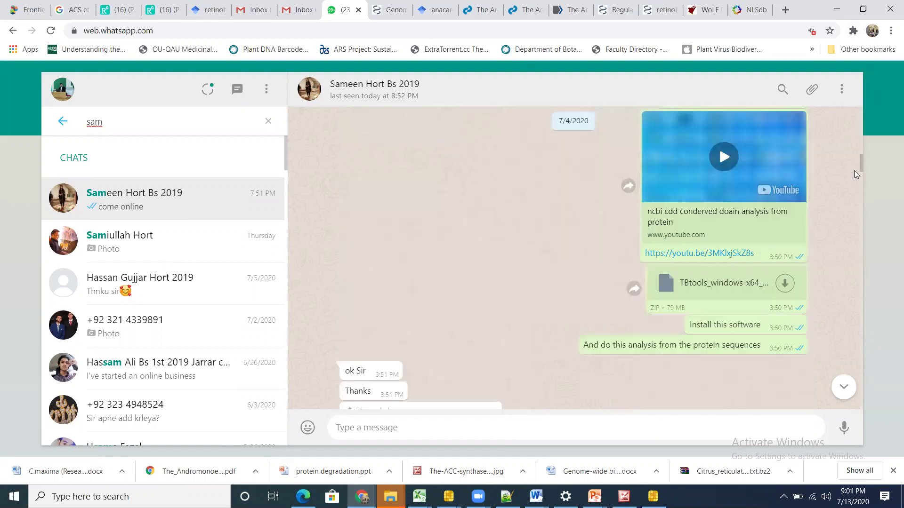
pyautogui.moveTo(862, 169); pyautogui.dragTo(866, 231)
pyautogui.scroll(-5, 866, 231)
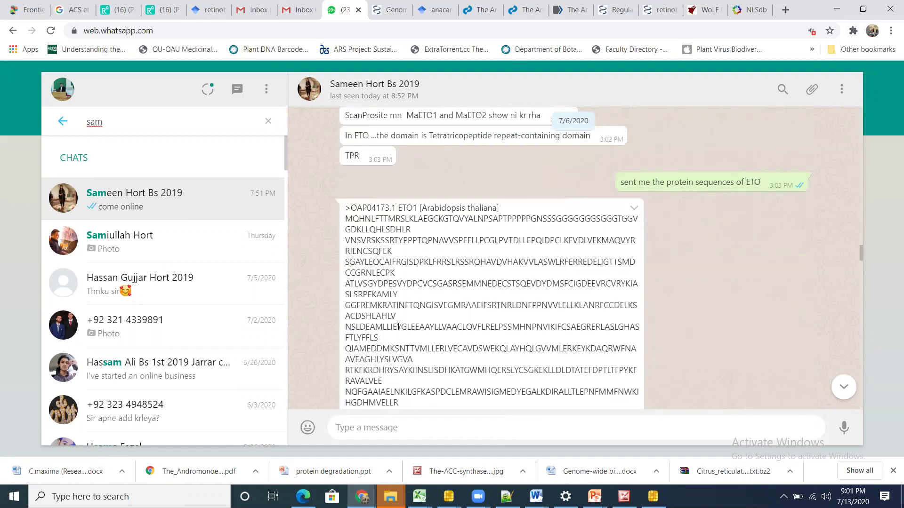
# Step: Switch to File Explorer, search drive D: for the student's folder by first name, and open it
pyautogui.moveTo(391, 495)
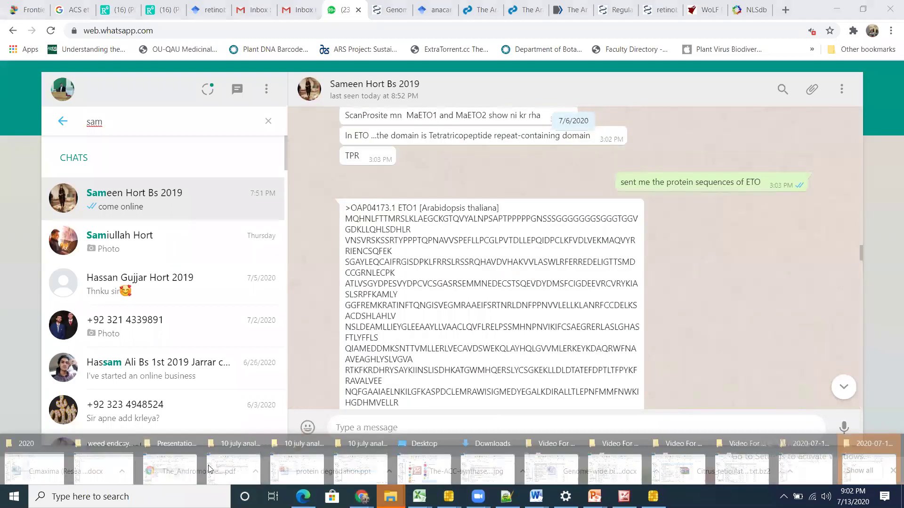
pyautogui.click(43, 461)
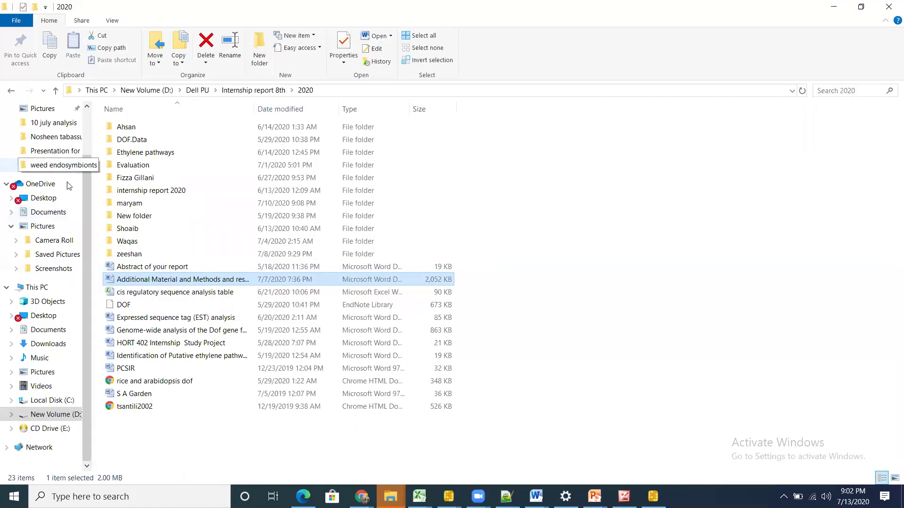
pyautogui.click(58, 414)
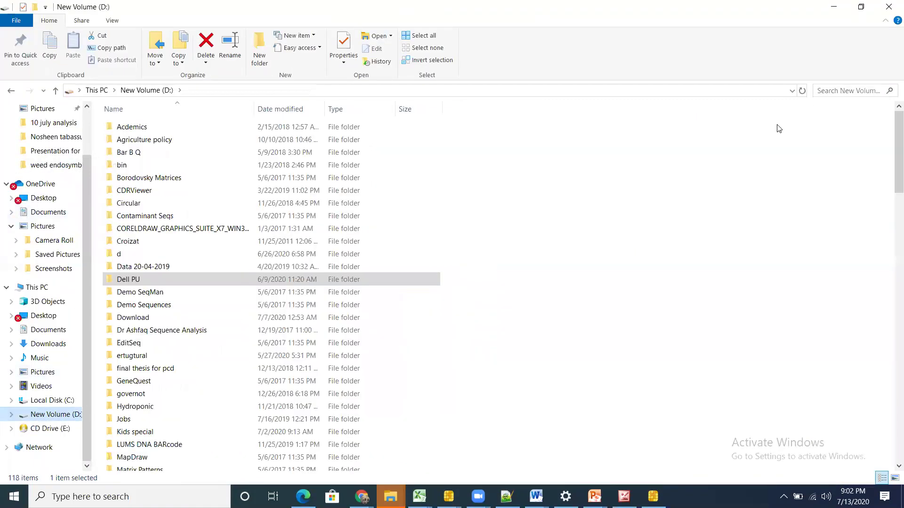
pyautogui.click(828, 92)
pyautogui.write('sam')
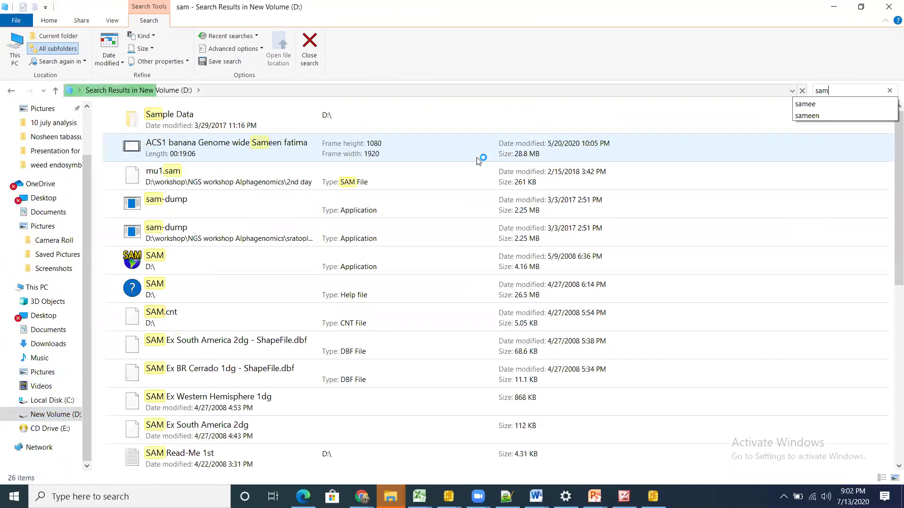
pyautogui.write('ee')
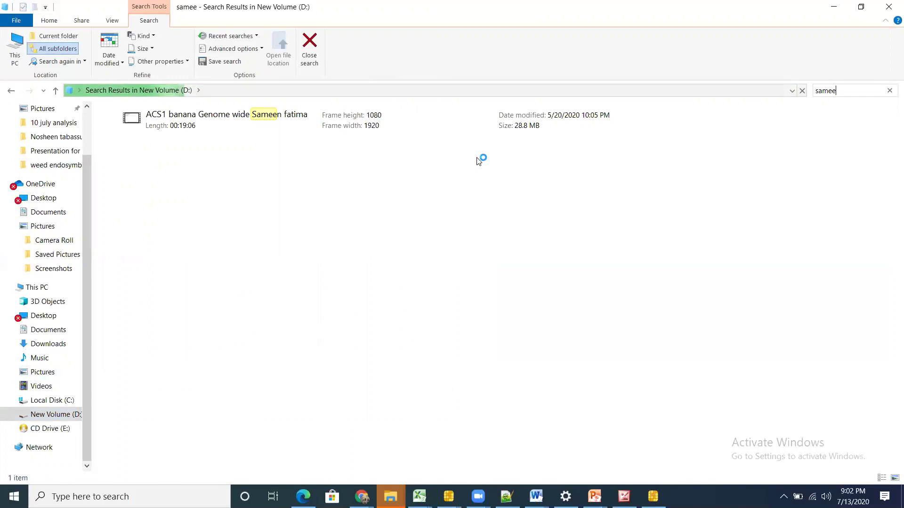
pyautogui.doubleClick(188, 116)
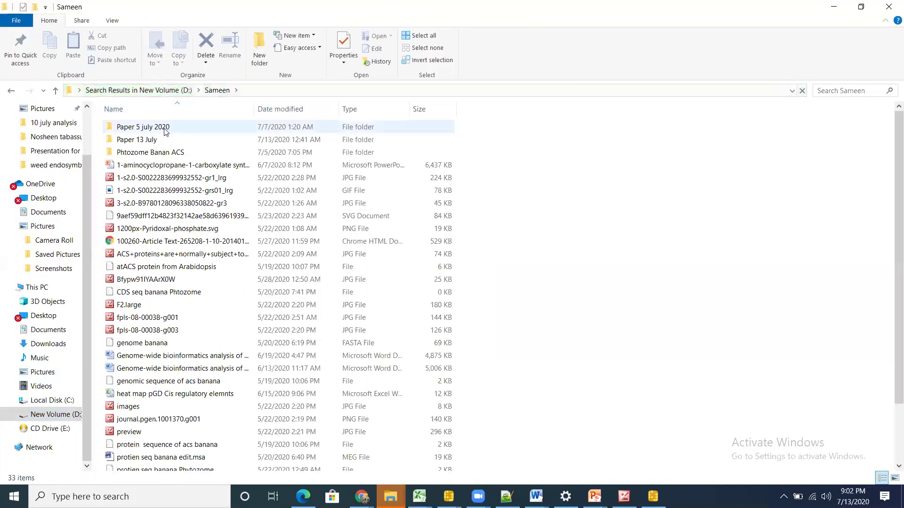
# Step: Check the Paper 5 july 2020 folder, then view the file protien seq banana Phytozome in Notepad++ and return to the folder
pyautogui.doubleClick(165, 128)
pyautogui.hotkey('alt', 'Left')
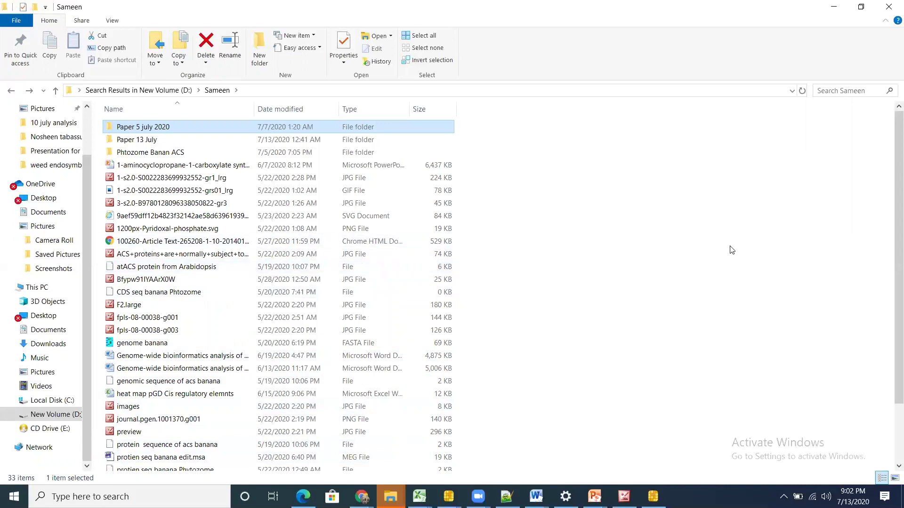
pyautogui.moveTo(891, 127); pyautogui.dragTo(891, 232)
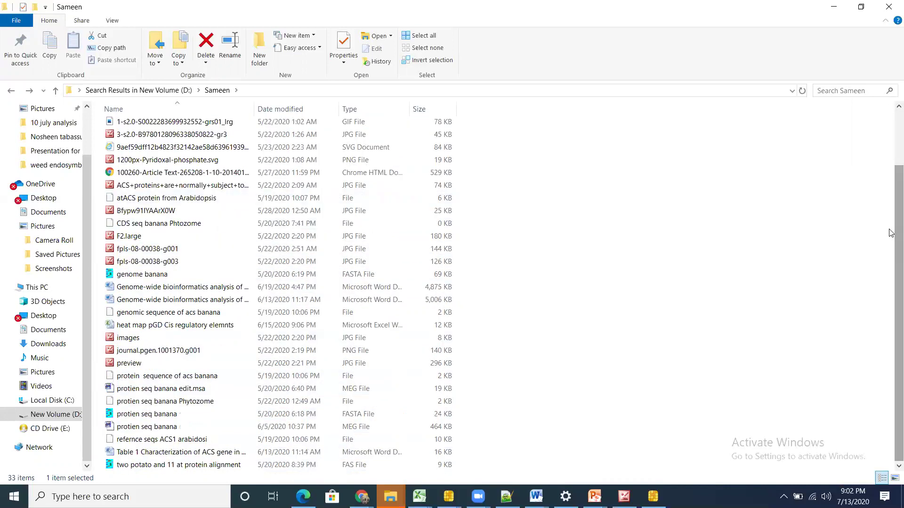
pyautogui.rightClick(165, 404)
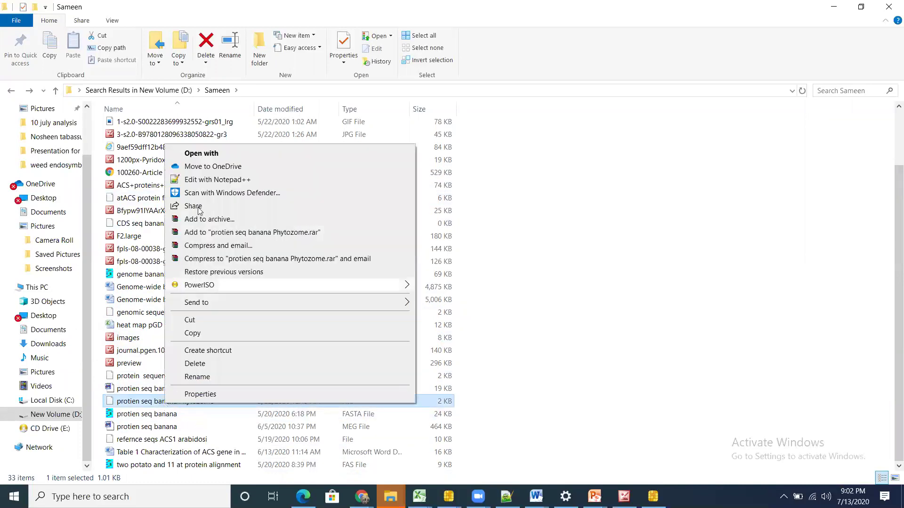
pyautogui.click(206, 179)
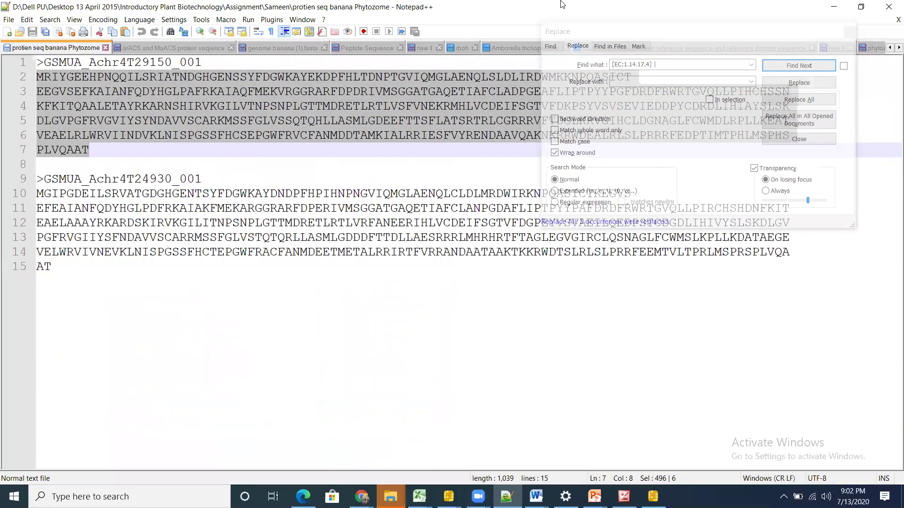
pyautogui.click(834, 7)
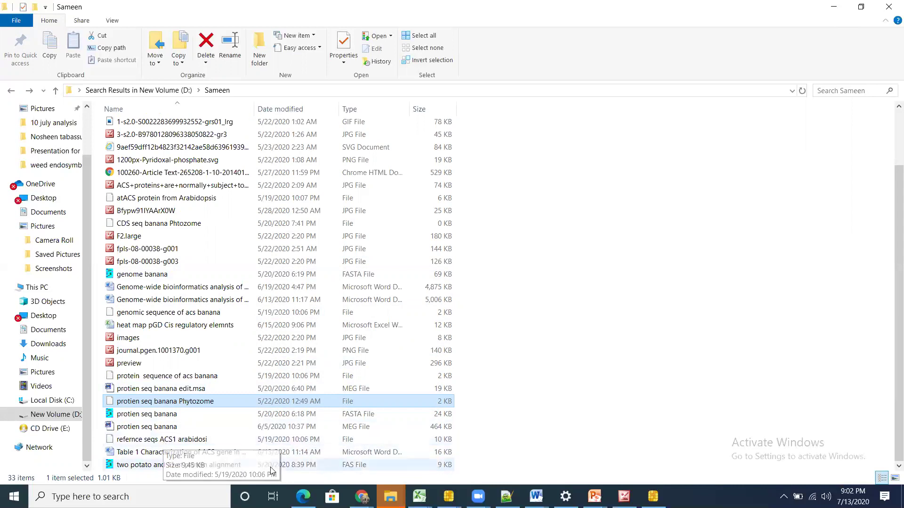
# Step: Return to WhatsApp Web and download the newly received ETO cds Musa accuminata.fasta file from the student's chat
pyautogui.moveTo(362, 497)
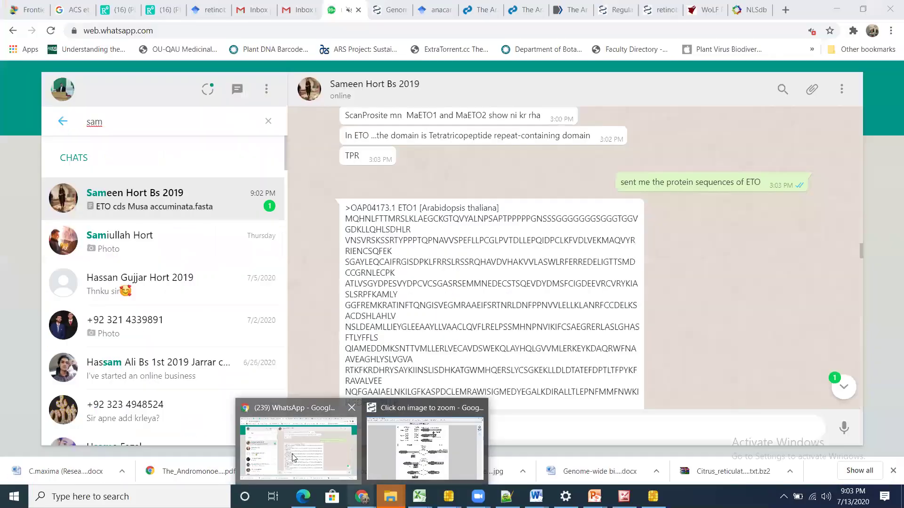
pyautogui.click(293, 458)
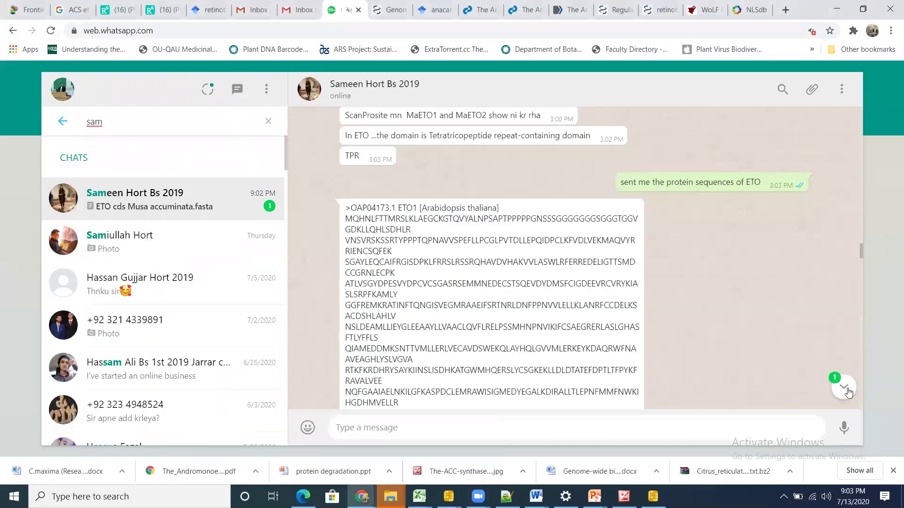
pyautogui.click(844, 387)
pyautogui.click(478, 368)
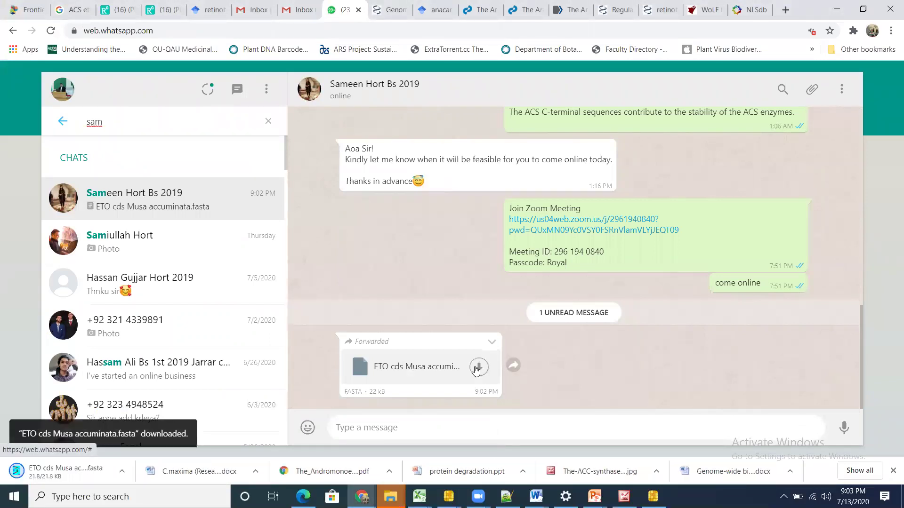
# Step: Show the downloaded ETO cds Musa accuminata.fasta file in its folder and open it in Notepad++
pyautogui.click(121, 472)
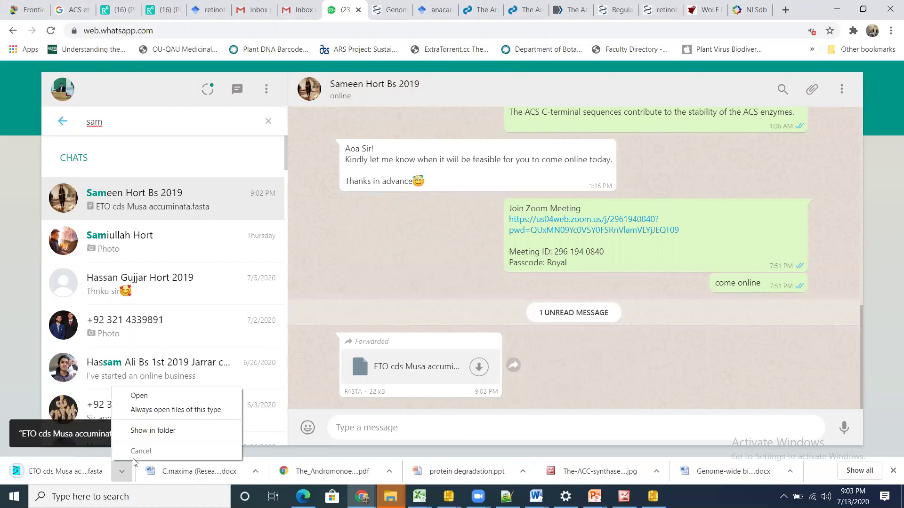
pyautogui.click(151, 431)
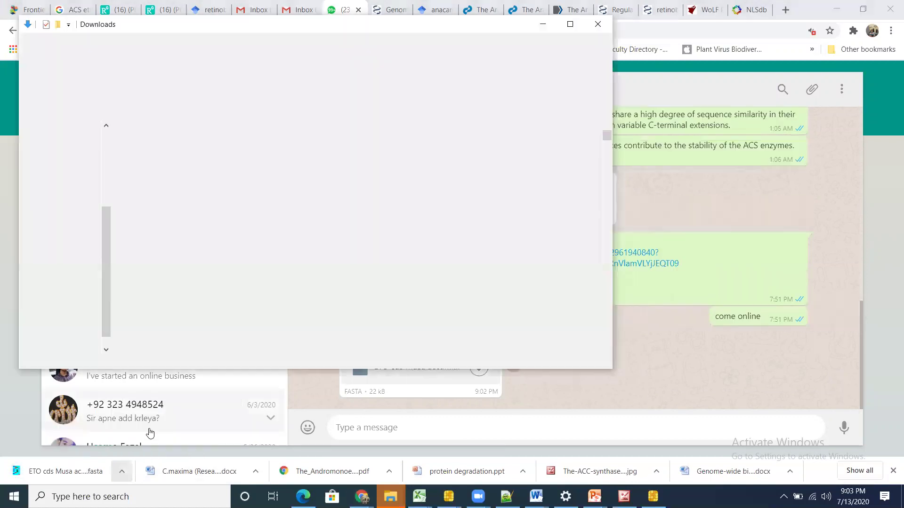
pyautogui.rightClick(177, 220)
pyautogui.click(197, 231)
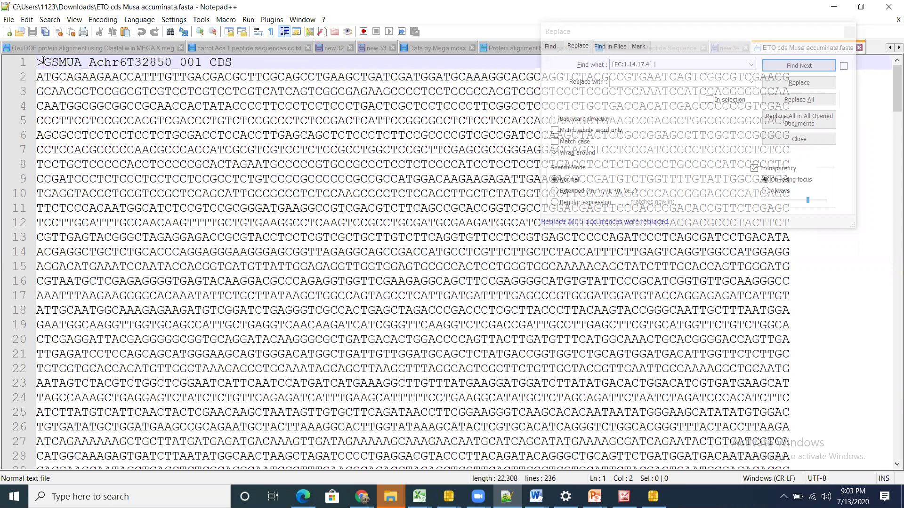
# Step: Add the prefix MaETO1_ to the first sequence header, directly before GSMUA_Achr6T32850_001
pyautogui.write('MA')
pyautogui.press('BackSpace')
pyautogui.write('aETO1')
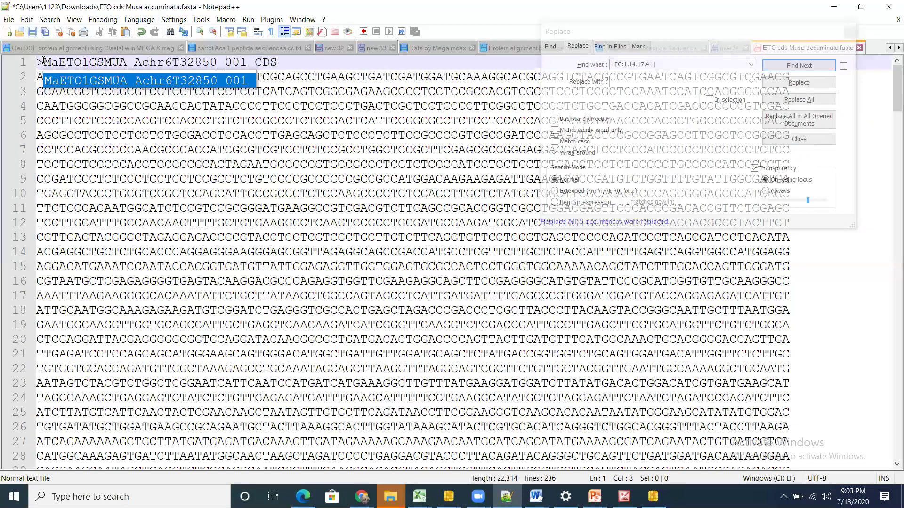
pyautogui.write('_')
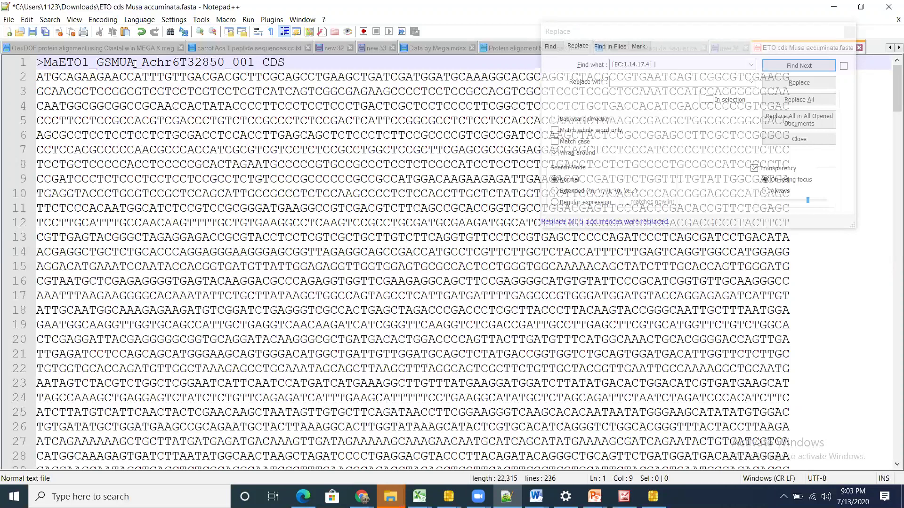
# Step: Remove every occurrence of CDS from the file by replacing it with nothing
pyautogui.doubleClick(273, 63)
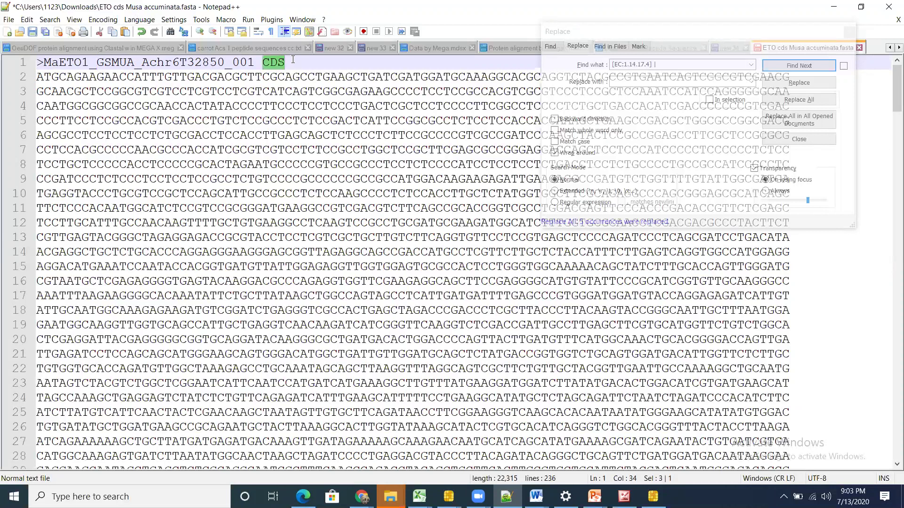
pyautogui.hotkey('ctrl', 'f')
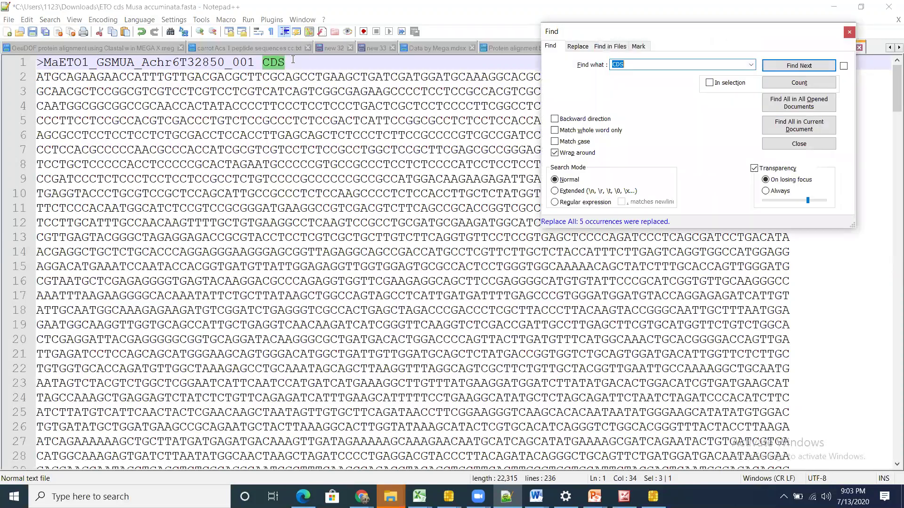
pyautogui.click(576, 47)
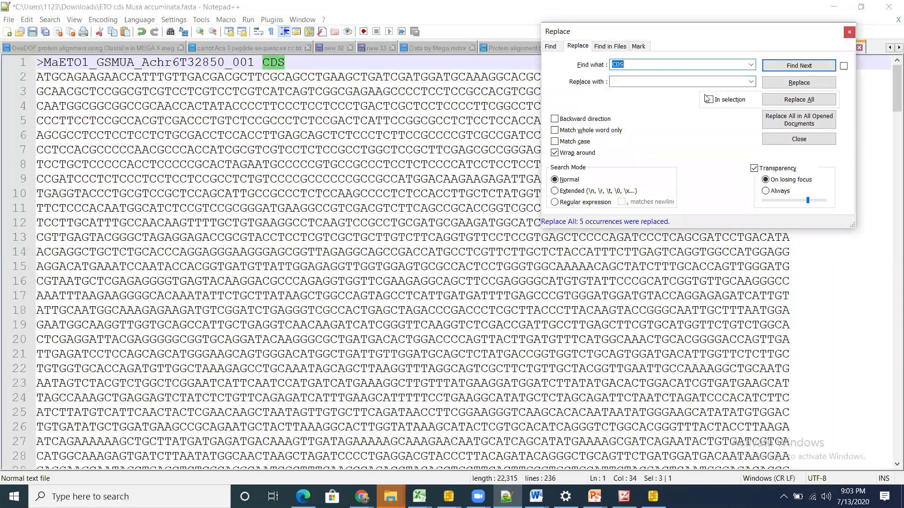
pyautogui.click(799, 99)
pyautogui.click(799, 99)
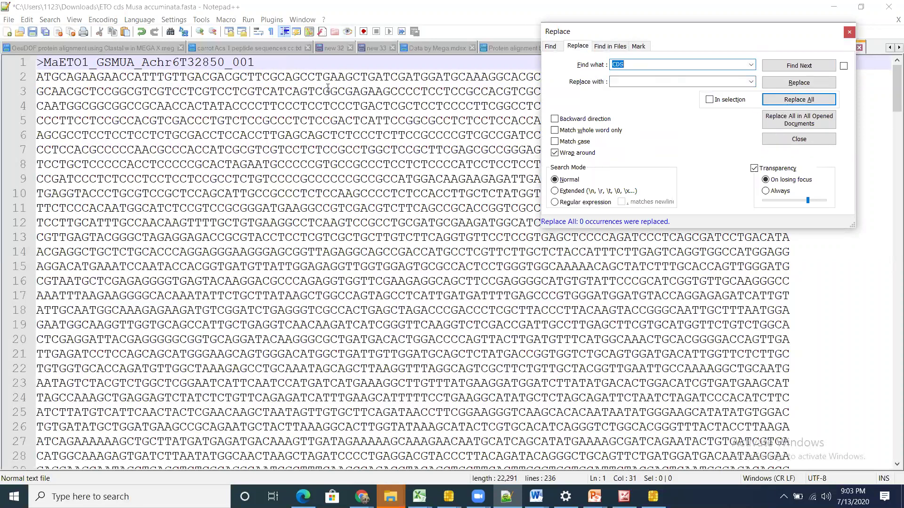
pyautogui.click(317, 64)
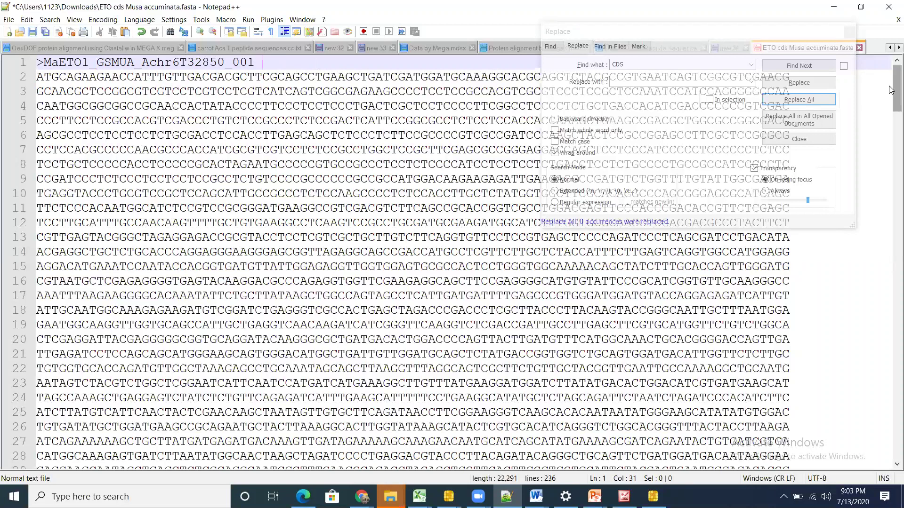
# Step: Add the prefix MaETO1_ to the second sequence header, directly before GSMUA_Achr4T21140_001
pyautogui.scroll(-13, 892, 136)
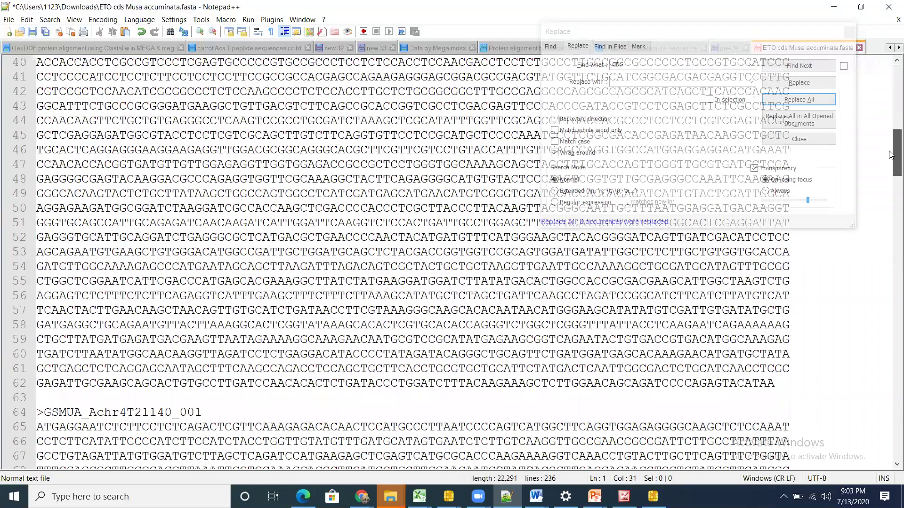
pyautogui.scroll(-20, 892, 155)
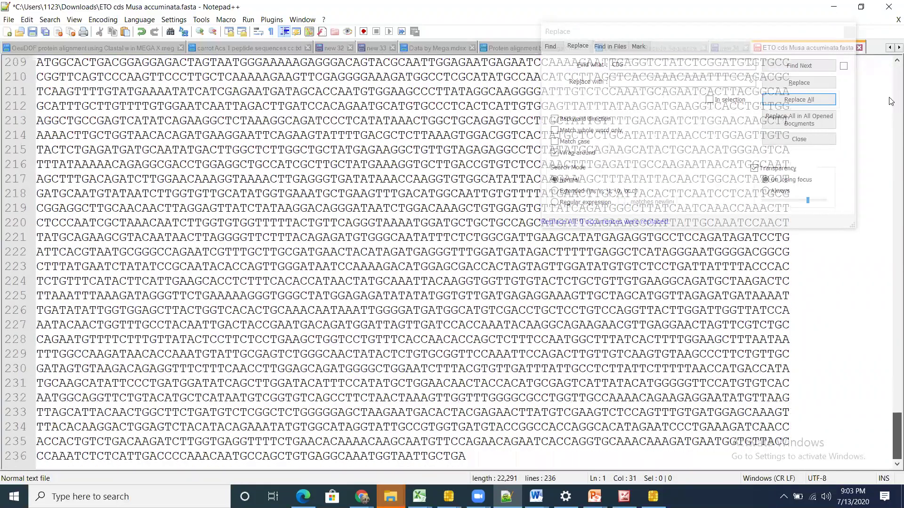
pyautogui.scroll(20, 892, 80)
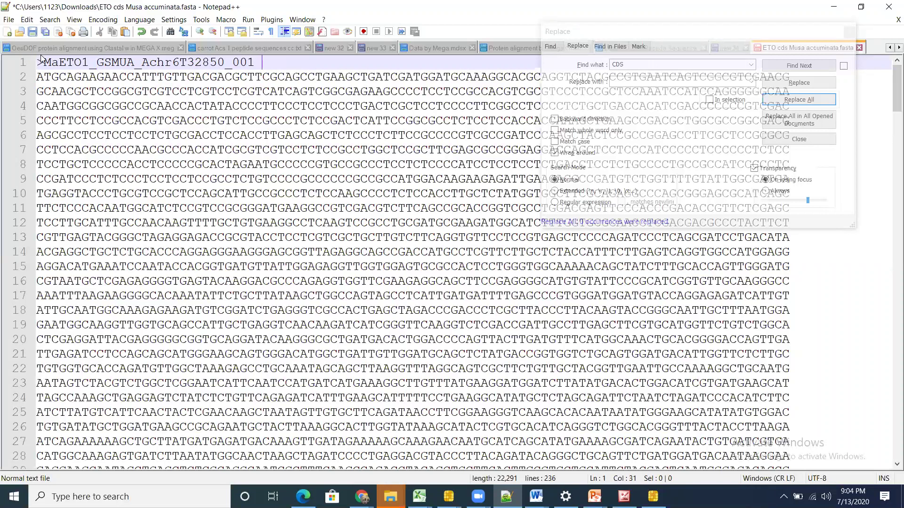
pyautogui.moveTo(43, 61); pyautogui.dragTo(90, 61)
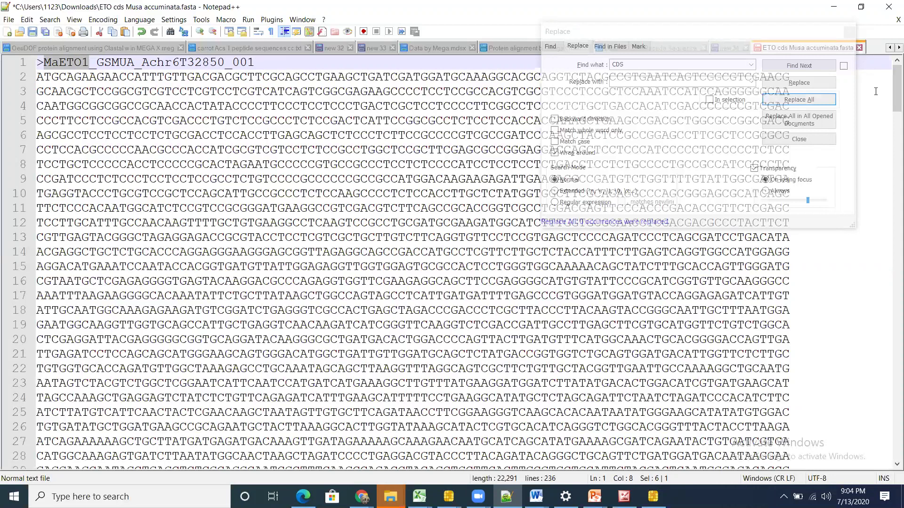
pyautogui.moveTo(892, 102); pyautogui.dragTo(891, 203)
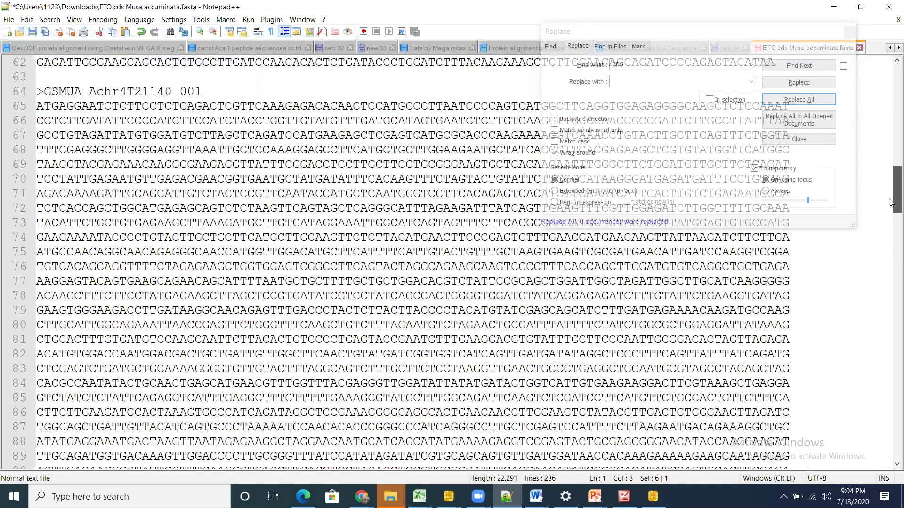
pyautogui.click(44, 91)
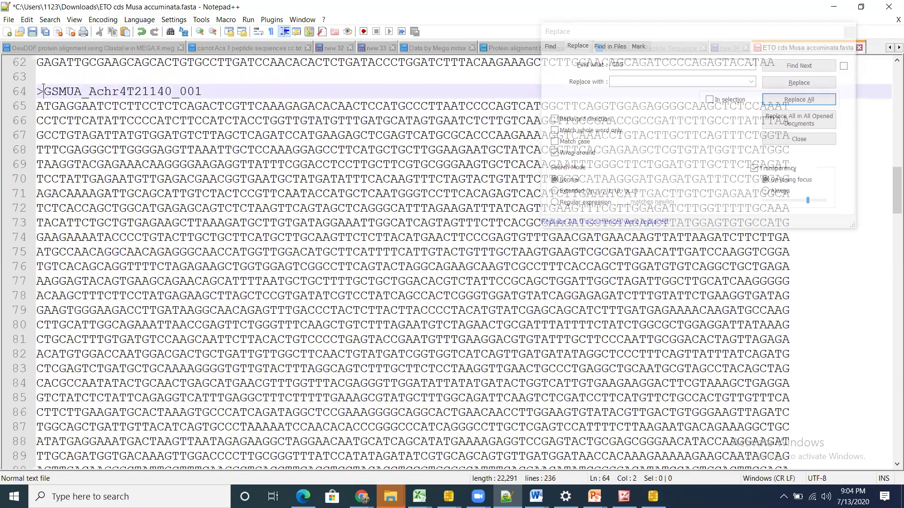
pyautogui.write('MaETO1')
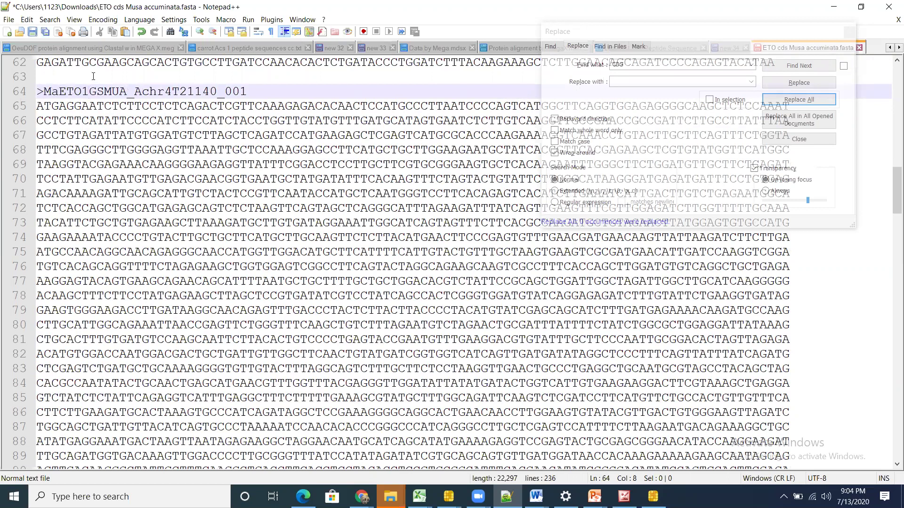
pyautogui.write('_')
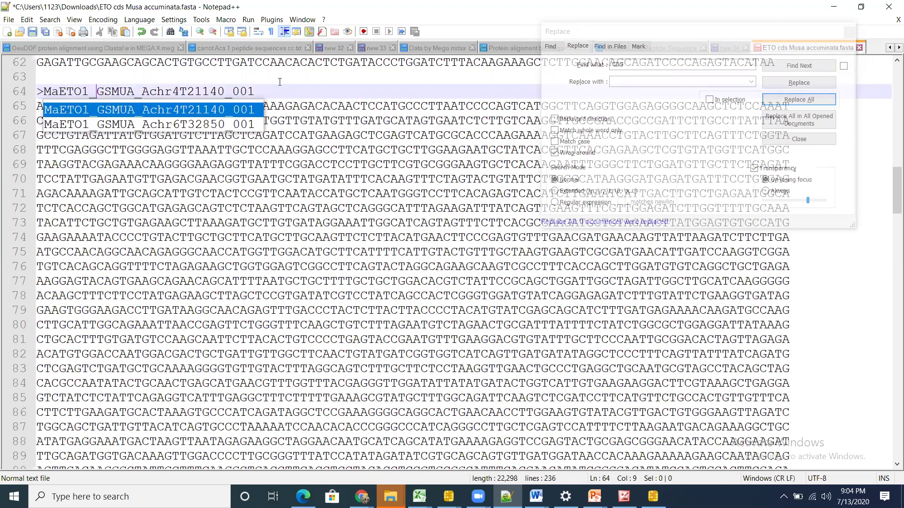
pyautogui.click(280, 81)
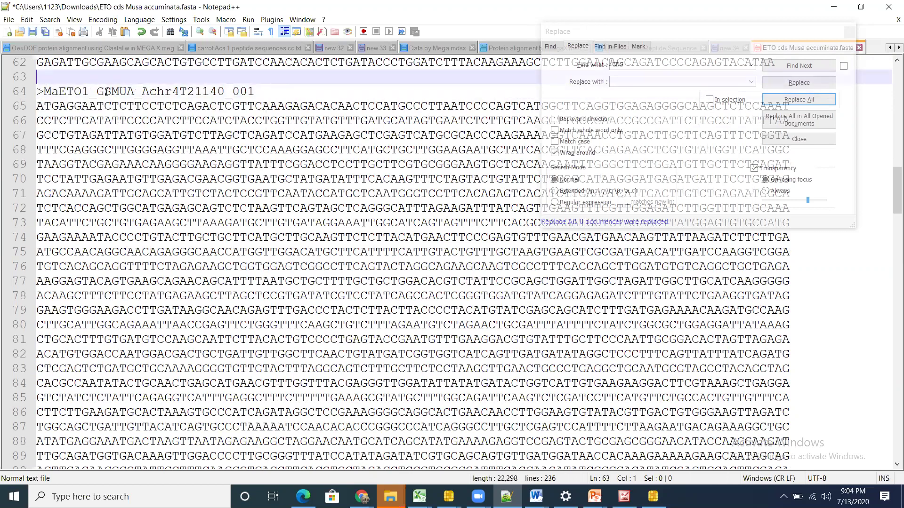
# Step: Remove every occurrence of GSMUA_Achr from the file by replacing it with nothing
pyautogui.moveTo(87, 88); pyautogui.dragTo(174, 91)
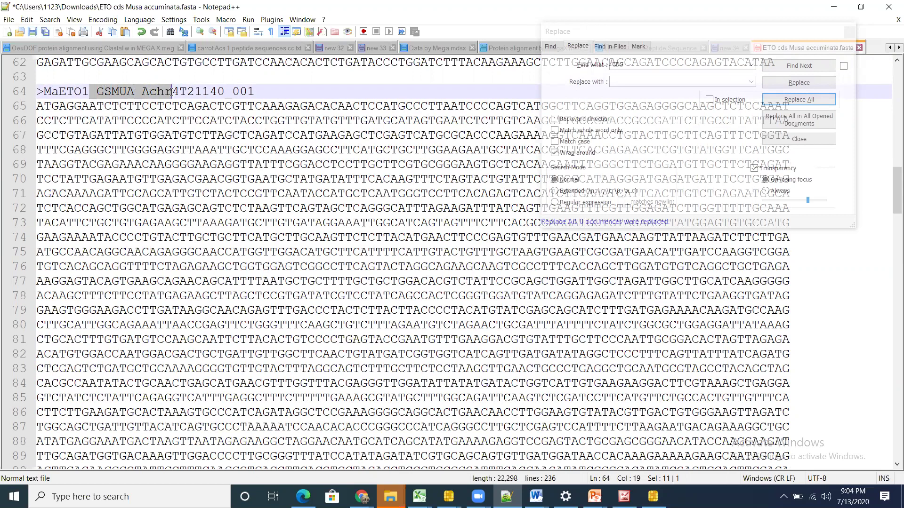
pyautogui.click(96, 91)
pyautogui.moveTo(98, 91); pyautogui.dragTo(171, 91)
pyautogui.rightClick(171, 92)
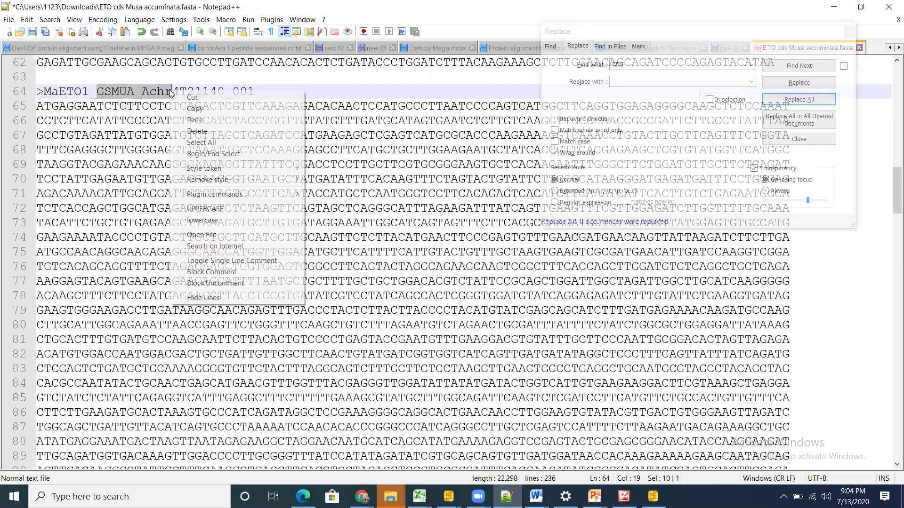
pyautogui.click(194, 109)
pyautogui.hotkey('ctrl', 'f')
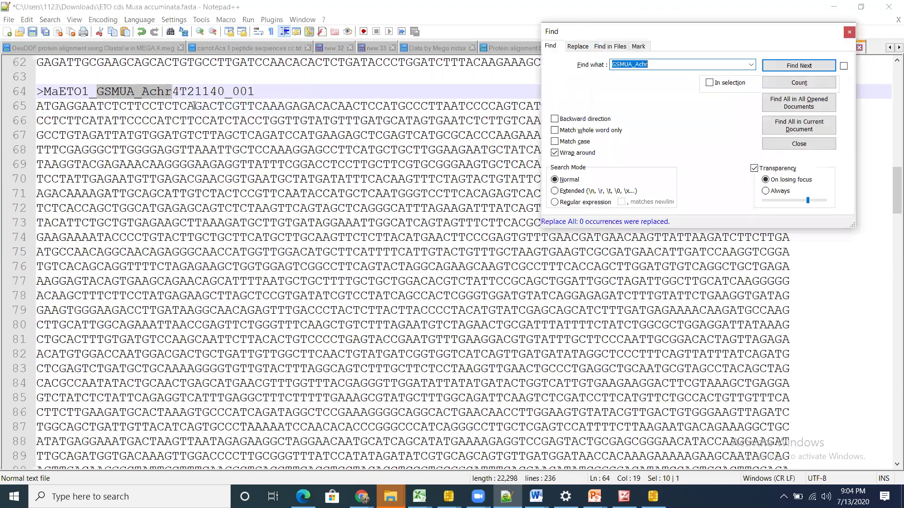
pyautogui.click(591, 49)
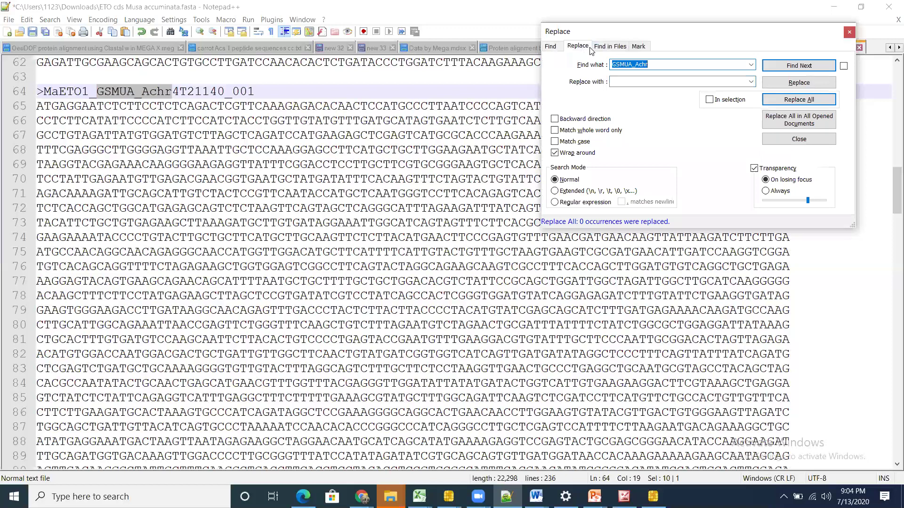
pyautogui.click(799, 99)
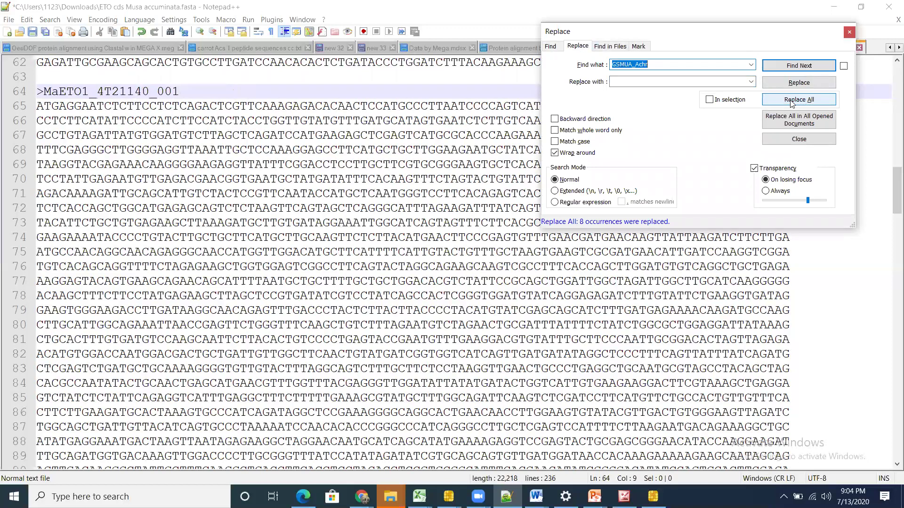
# Step: Change the prefix of the second sequence header, before 4T21140_001, to MaETO2_
pyautogui.click(87, 91)
pyautogui.doubleClick(87, 90)
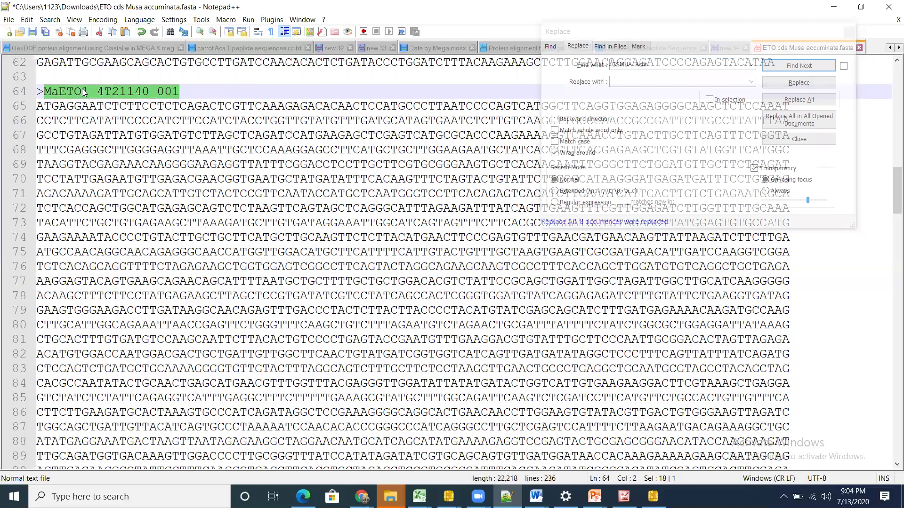
pyautogui.click(86, 93)
pyautogui.press('BackSpace')
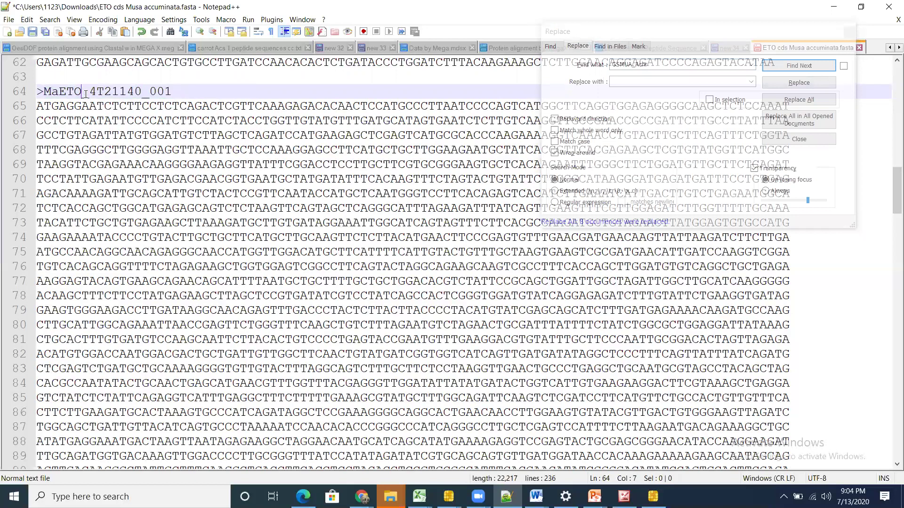
pyautogui.write('2')
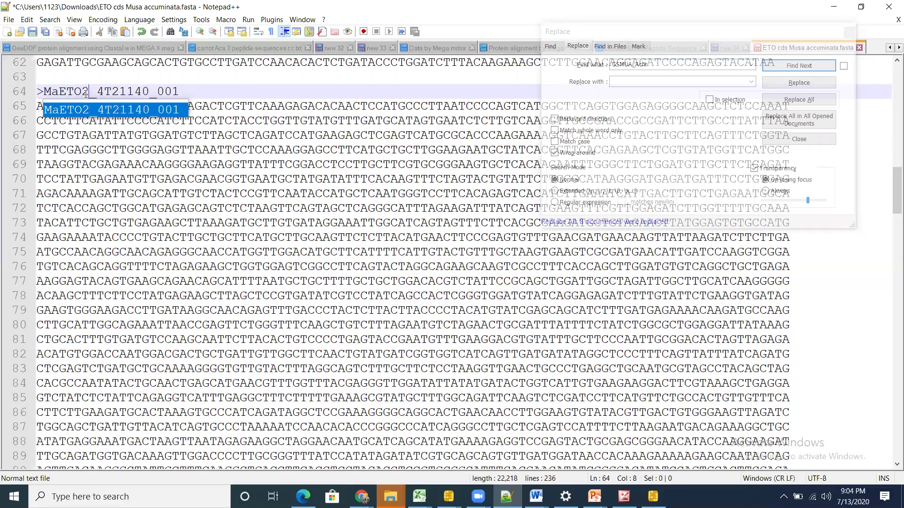
pyautogui.press('Escape')
pyautogui.press('Up')
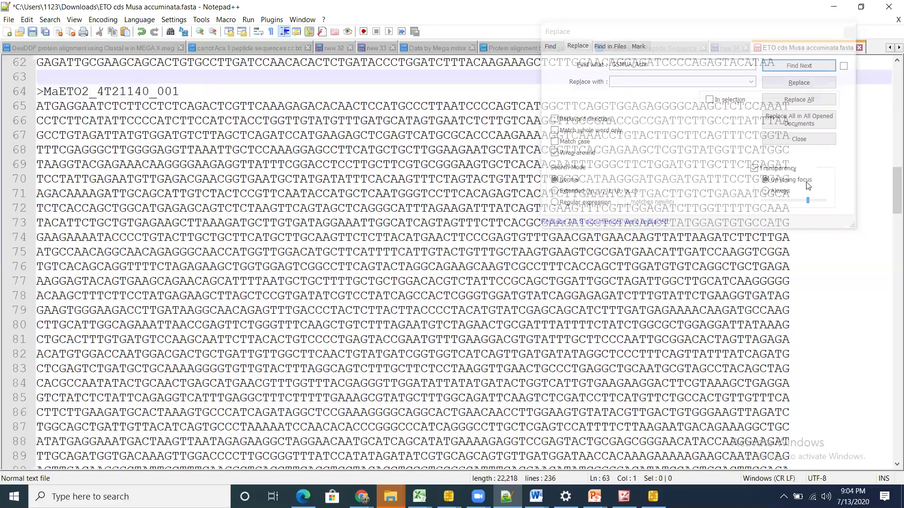
# Step: Add the prefix MaETO3_ to the third sequence header, directly before 4T28450_001
pyautogui.click(891, 234)
pyautogui.scroll(-2, 891, 234)
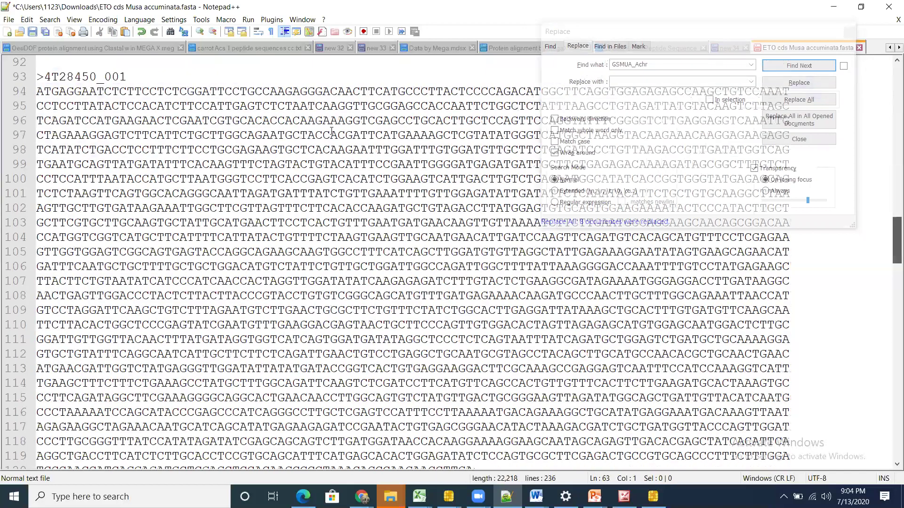
pyautogui.click(46, 77)
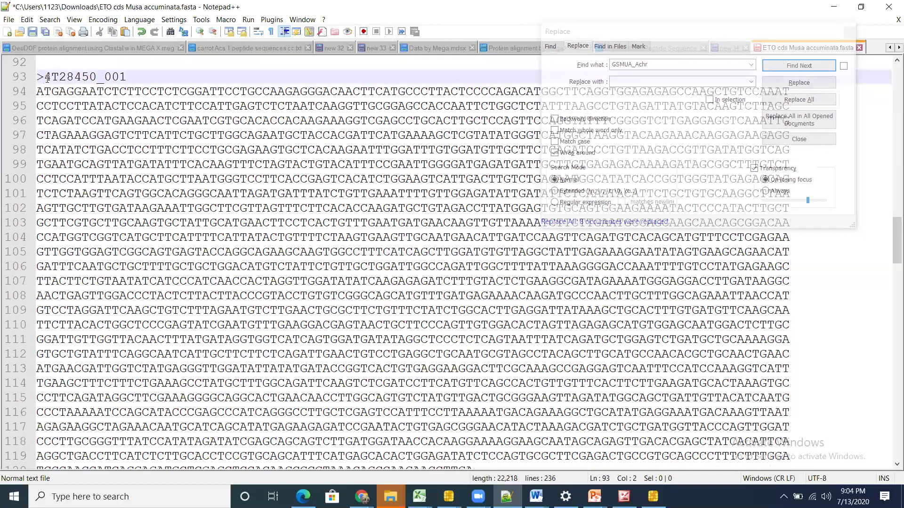
pyautogui.hotkey('ctrl', 'v')
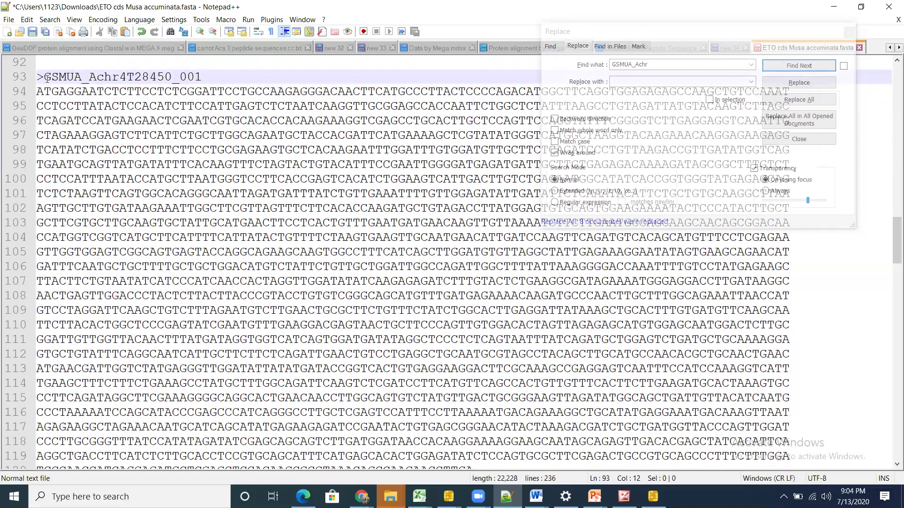
pyautogui.hotkey('ctrl', 'z')
pyautogui.write('Ma')
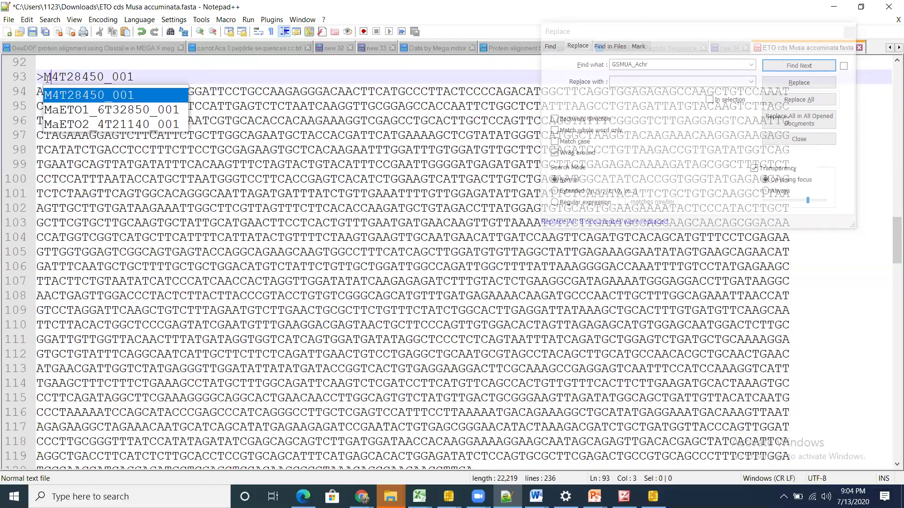
pyautogui.write('ETO')
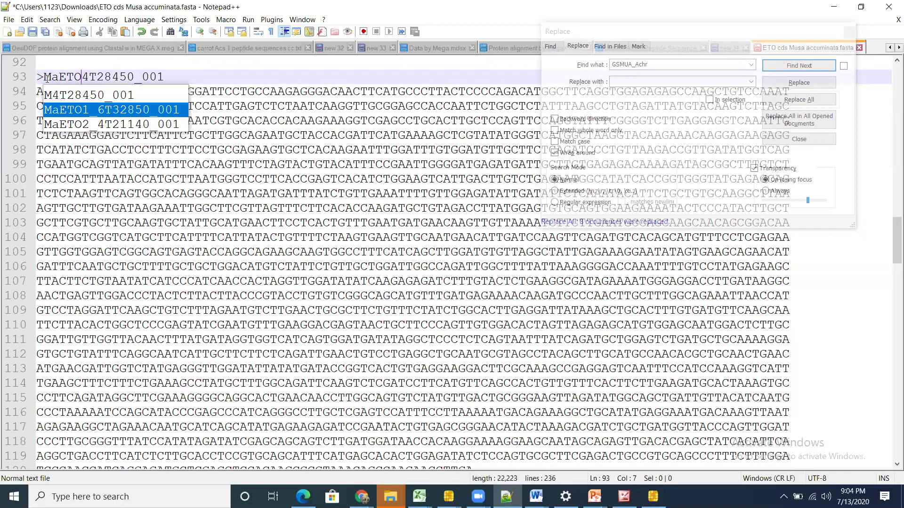
pyautogui.write('3')
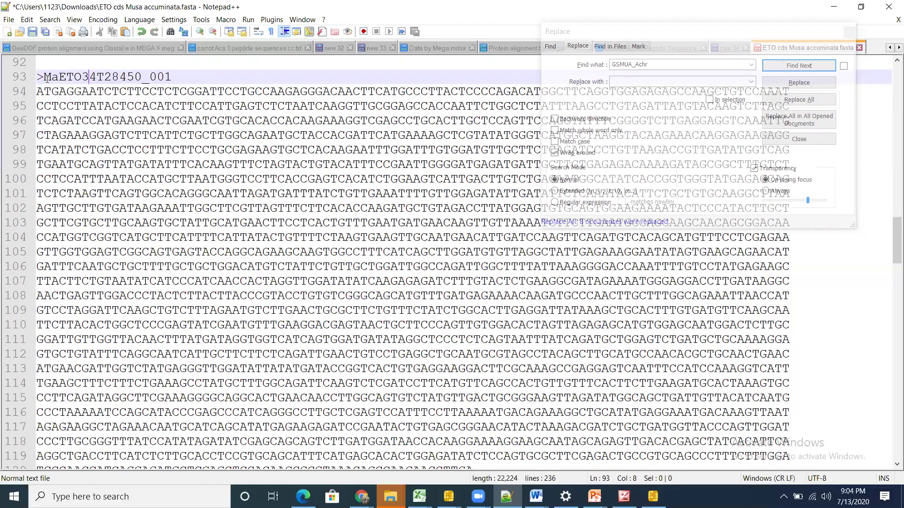
pyautogui.write('_')
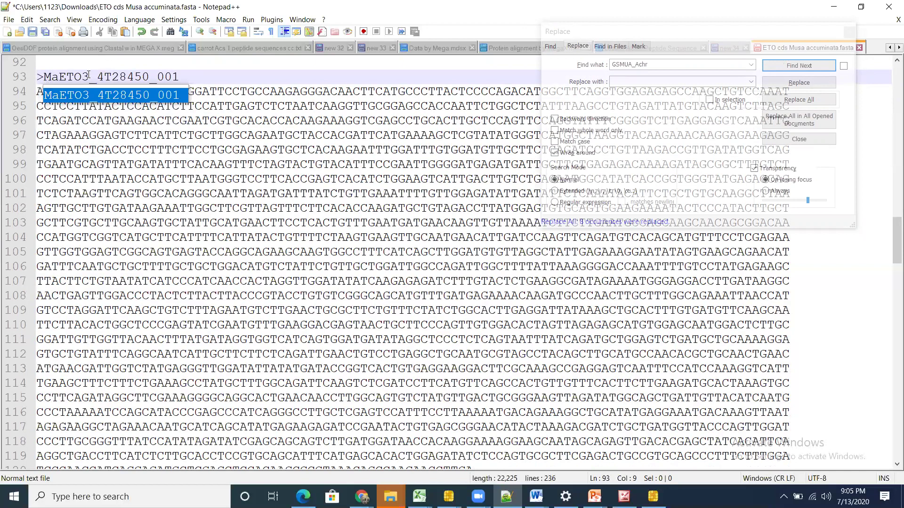
# Step: Copy the third header's prefix to the fourth sequence header, before 1T17080_001, and renumber it as MaETO4_
pyautogui.moveTo(100, 77); pyautogui.dragTo(43, 76)
pyautogui.hotkey('ctrl', 'c')
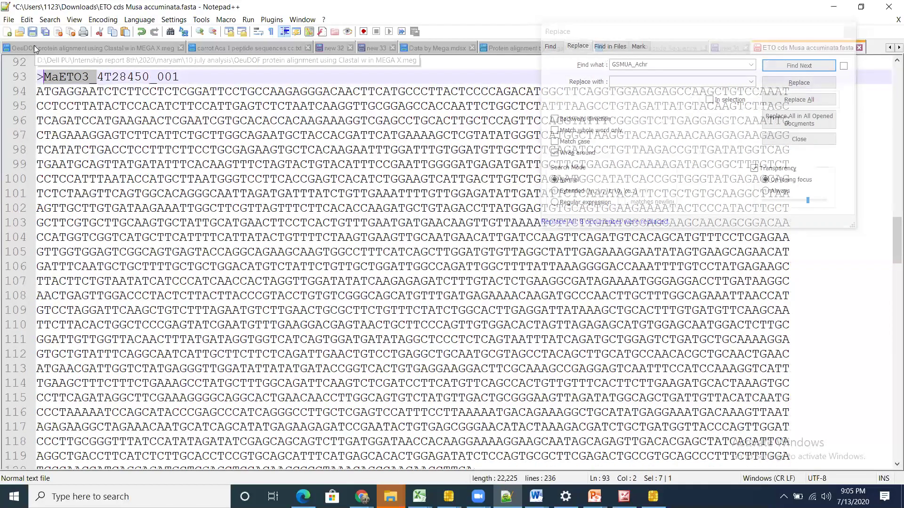
pyautogui.click(314, 251)
pyautogui.press('Down')
pyautogui.press('Down')
pyautogui.press('Down')
pyautogui.press('Down')
pyautogui.press('Down')
pyautogui.press('Down')
pyautogui.press('Down')
pyautogui.press('Down')
pyautogui.press('Down')
pyautogui.press('Down')
pyautogui.press('Down')
pyautogui.press('Down')
pyautogui.press('Down')
pyautogui.press('Down')
pyautogui.press('Down')
pyautogui.press('Down')
pyautogui.press('Down')
pyautogui.press('Down')
pyautogui.press('Down')
pyautogui.press('Down')
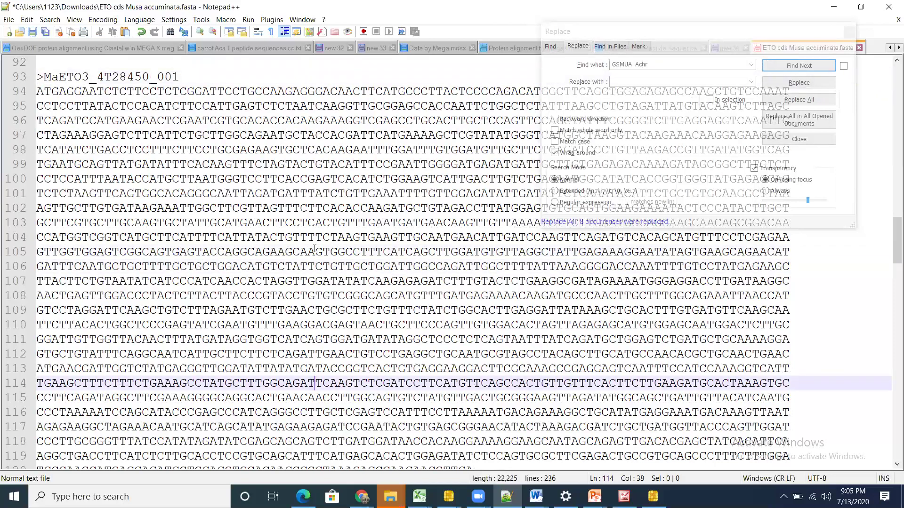
pyautogui.click(46, 296)
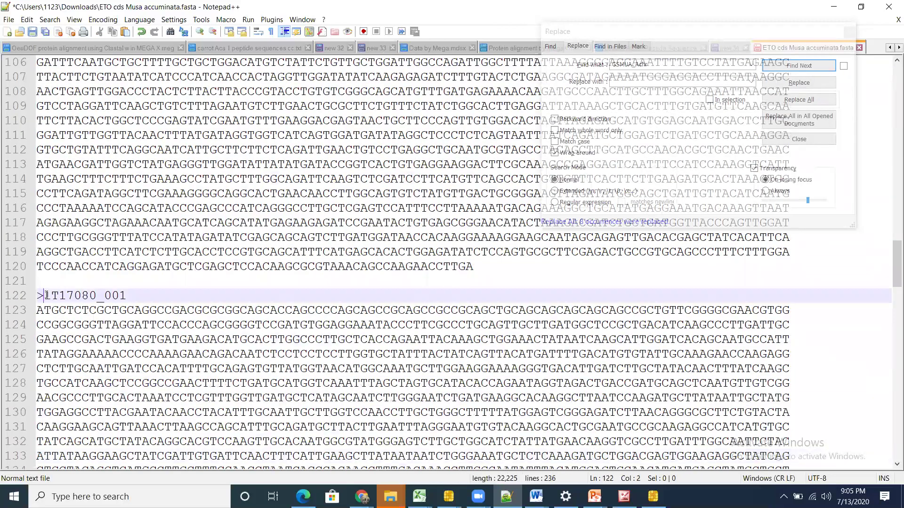
pyautogui.hotkey('ctrl', 'v')
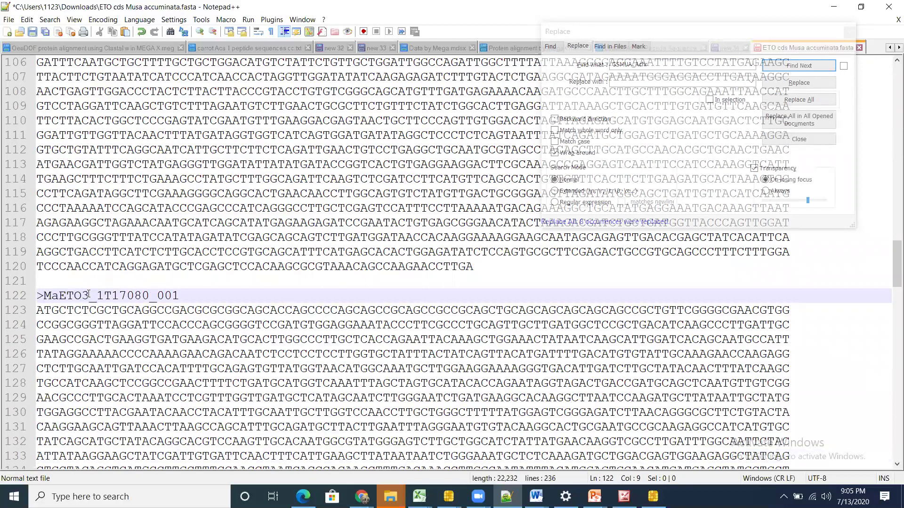
pyautogui.press('BackSpace')
pyautogui.write('4')
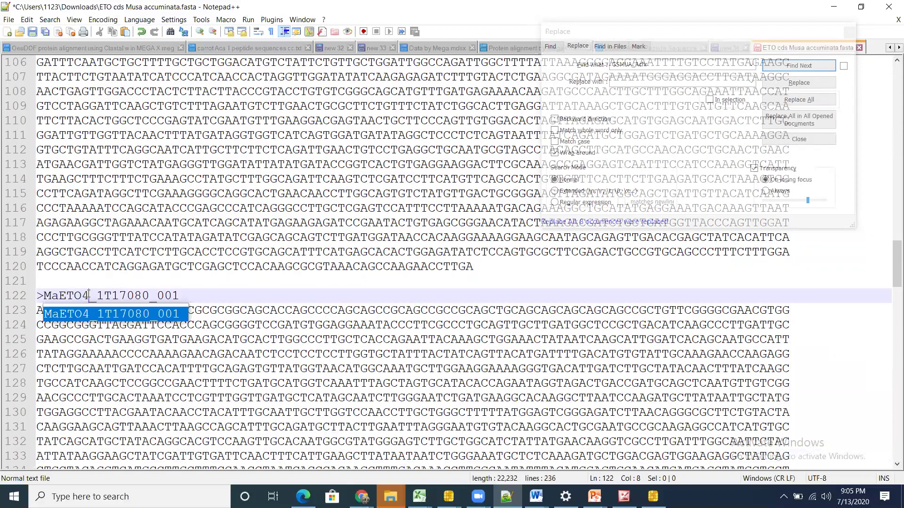
# Step: Paste the copied prefix into the fifth sequence header, before 7T11180_001, and renumber it as MaETO5_
pyautogui.scroll(-14, 891, 275)
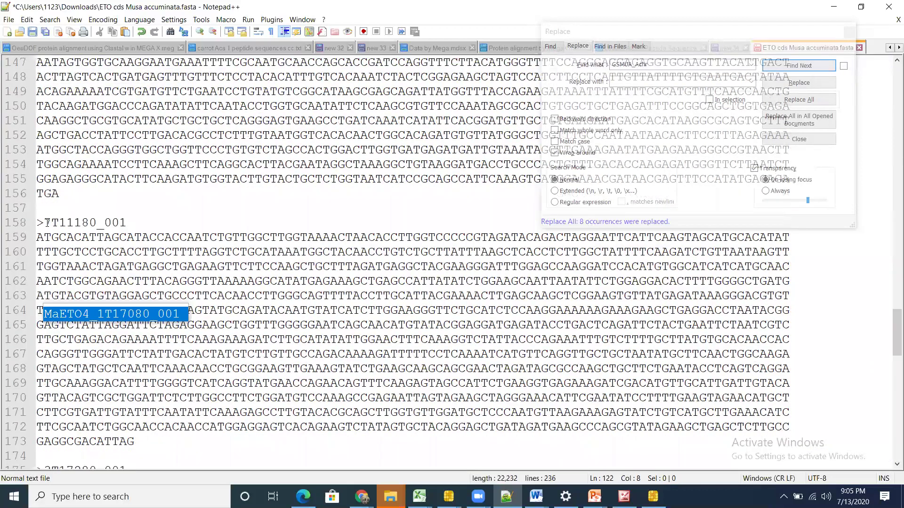
pyautogui.click(41, 222)
pyautogui.hotkey('ctrl', 'v')
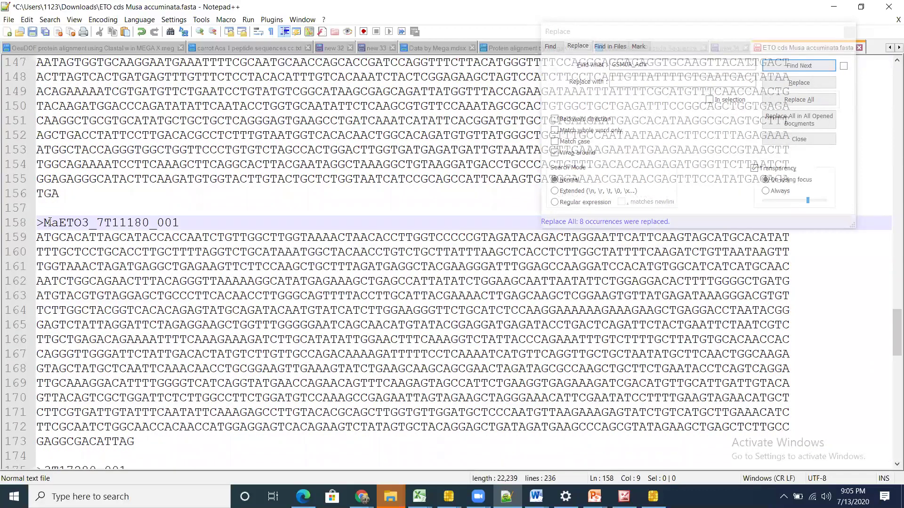
pyautogui.press('BackSpace')
pyautogui.write('5')
pyautogui.click(253, 324)
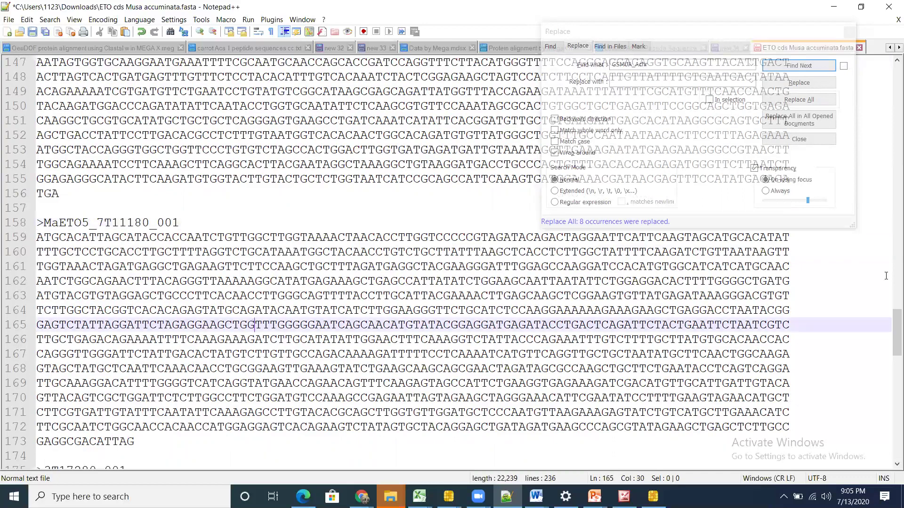
# Step: Paste the copied prefix into the sixth sequence header, before 3T17280_001, and renumber it as MaETO6_
pyautogui.moveTo(891, 312); pyautogui.dragTo(891, 352)
pyautogui.click(44, 149)
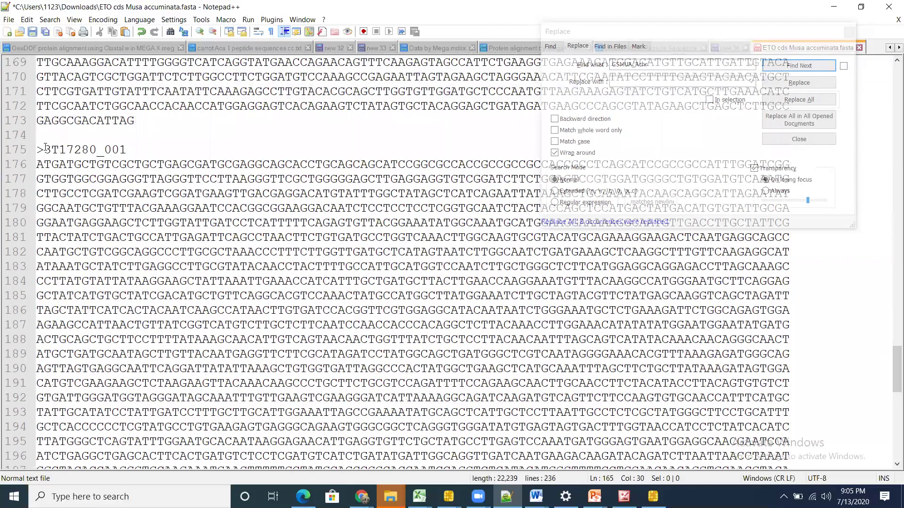
pyautogui.hotkey('ctrl', 'v')
pyautogui.click(85, 149)
pyautogui.press('Delete')
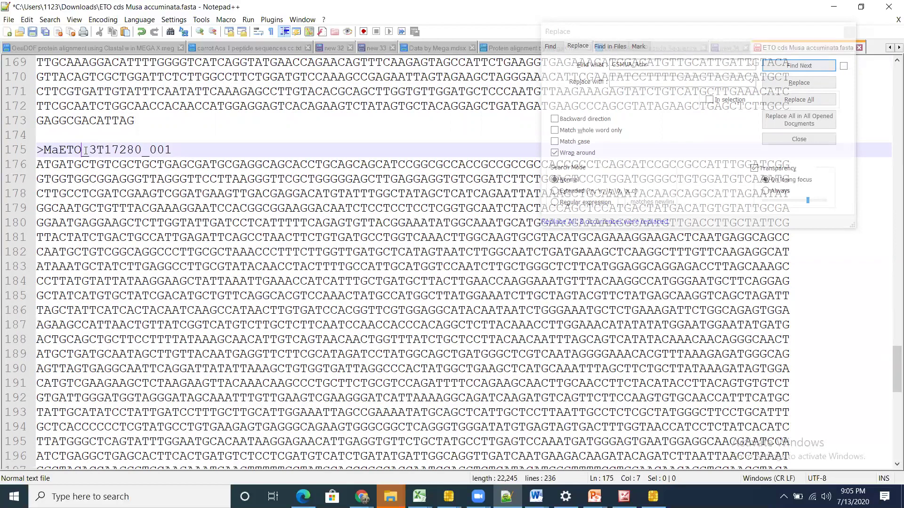
pyautogui.write('6')
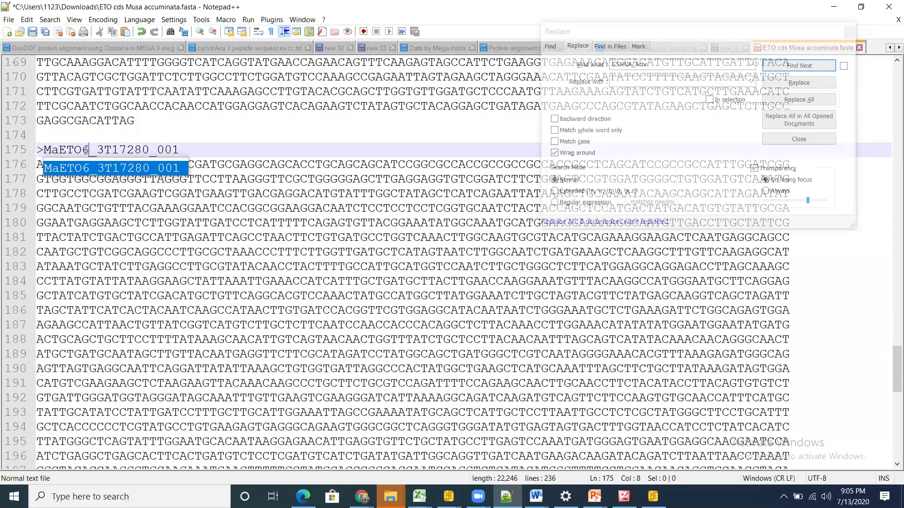
pyautogui.click(270, 222)
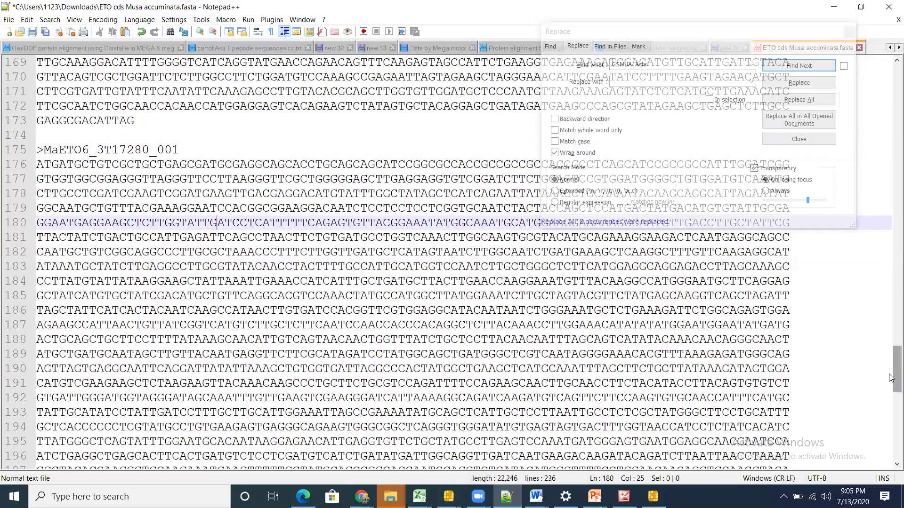
# Step: Paste the copied prefix into the last sequence header, before 3T22610_001, and number it MaETO7_
pyautogui.moveTo(897, 370); pyautogui.dragTo(895, 393)
pyautogui.scroll(-5, 891, 426)
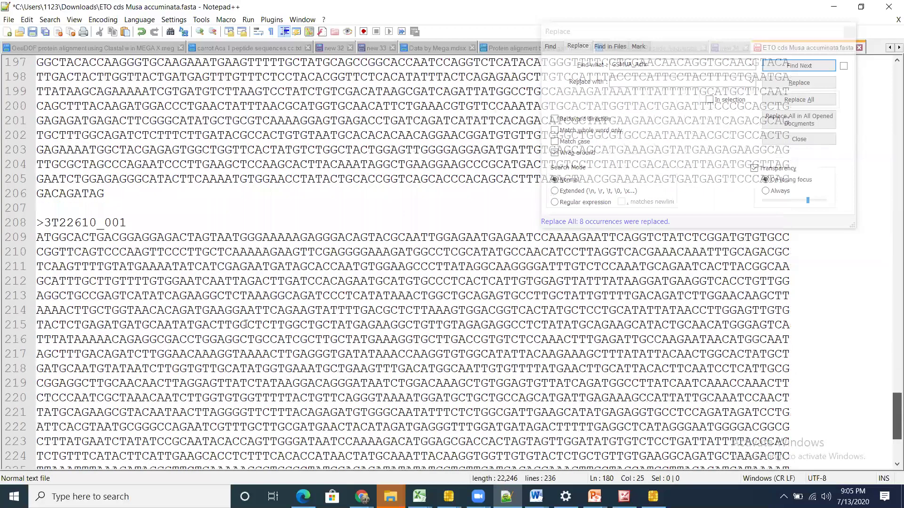
pyautogui.click(43, 224)
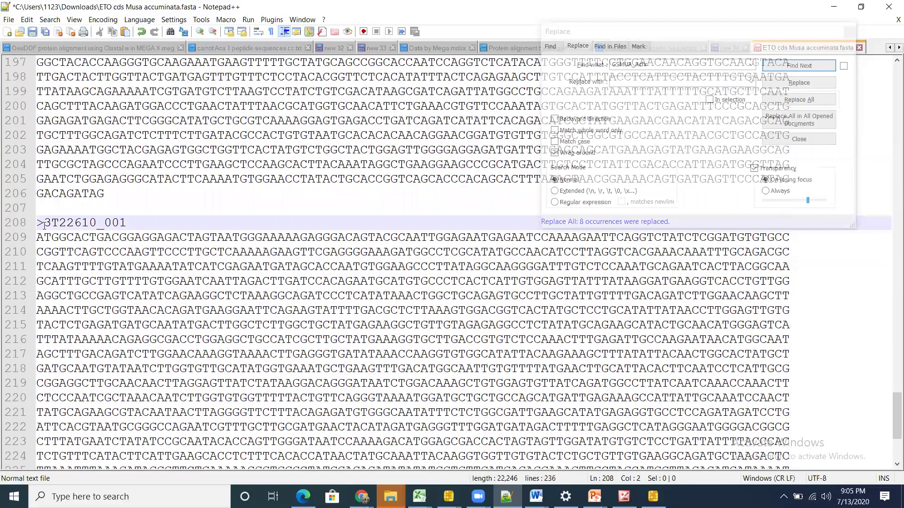
pyautogui.hotkey('ctrl', 'v')
pyautogui.press('BackSpace')
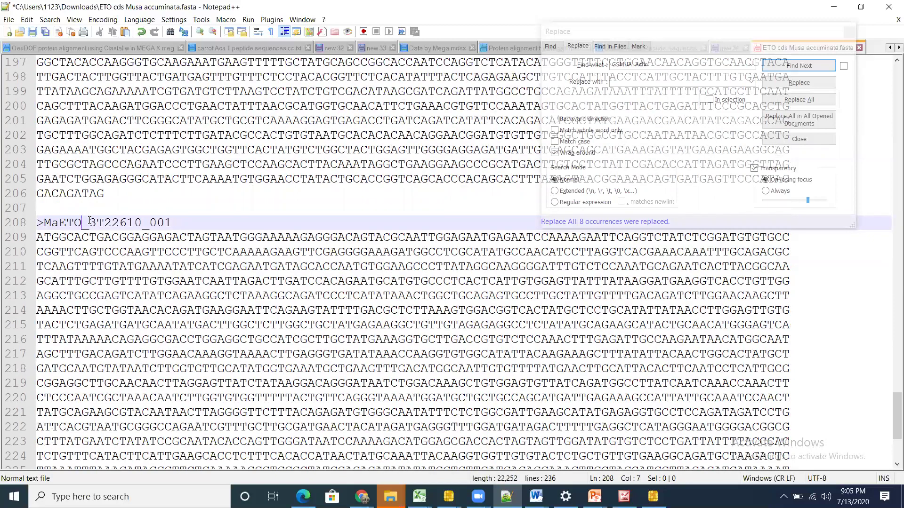
pyautogui.write('7')
pyautogui.click(231, 280)
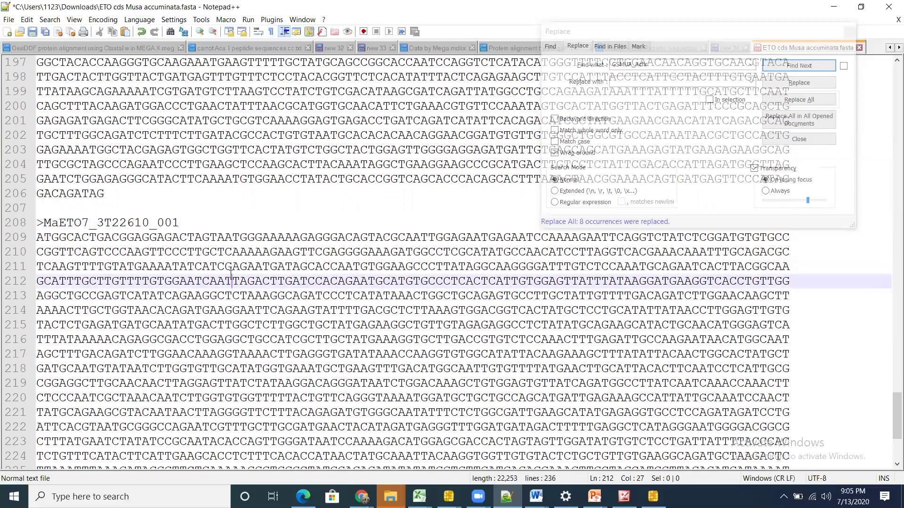
# Step: Check the rest of the file below the 3T22610_001 header for any further sequence headers
pyautogui.press('Down')
pyautogui.press('Down')
pyautogui.press('Down')
pyautogui.press('Down')
pyautogui.press('Down')
pyautogui.press('Down')
pyautogui.press('Down')
pyautogui.press('Down')
pyautogui.press('Down')
pyautogui.press('Down')
pyautogui.press('Down')
pyautogui.press('Down')
pyautogui.press('Down')
pyautogui.press('Down')
pyautogui.press('Down')
pyautogui.press('Down')
pyautogui.press('Down')
pyautogui.press('Down')
pyautogui.press('Down')
pyautogui.press('Down')
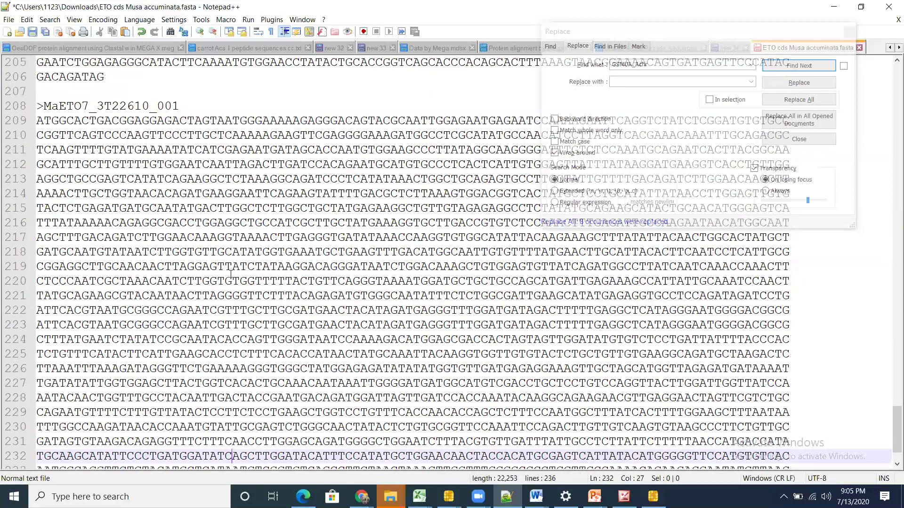
pyautogui.press('End')
# Step: Renumber the prefix of the last sequence header, before 3T22610_001, as MaETO8_
pyautogui.click(230, 273)
pyautogui.press('Up')
pyautogui.press('Up')
pyautogui.press('Up')
pyautogui.press('Up')
pyautogui.press('Up')
pyautogui.press('Up')
pyautogui.press('Up')
pyautogui.press('Up')
pyautogui.press('Up')
pyautogui.press('Up')
pyautogui.press('Up')
pyautogui.press('Up')
pyautogui.press('Up')
pyautogui.press('Up')
pyautogui.press('Up')
pyautogui.press('Up')
pyautogui.press('Up')
pyautogui.press('Up')
pyautogui.press('Up')
pyautogui.press('Up')
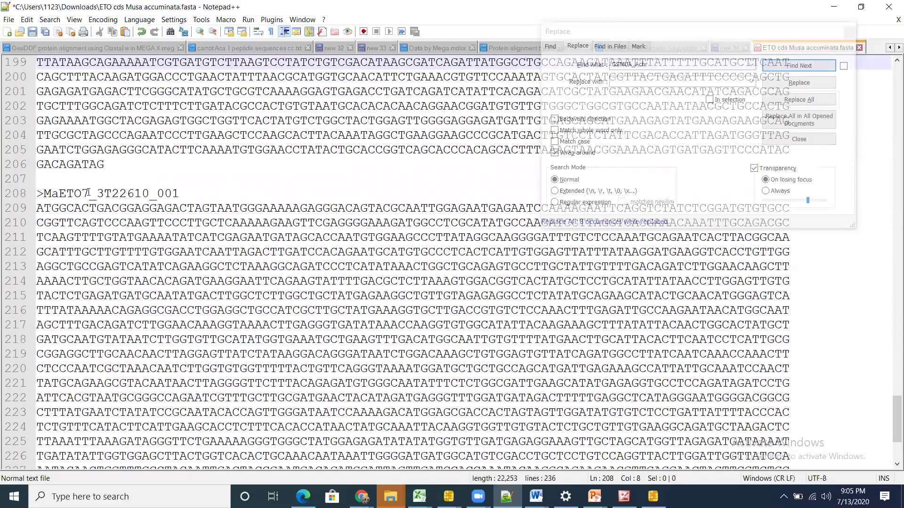
pyautogui.click(84, 193)
pyautogui.write('8')
pyautogui.press('Right')
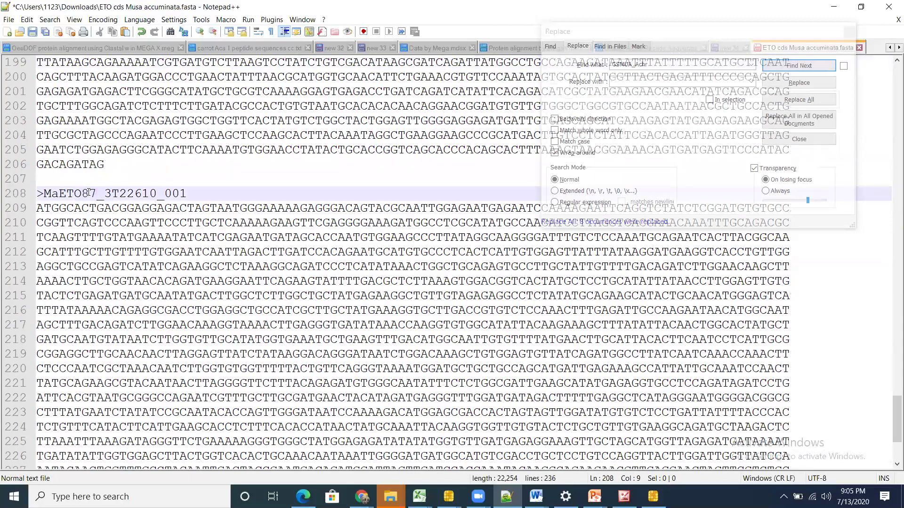
pyautogui.press('BackSpace')
# Step: Go back to the 3T17280_001 sequence header and renumber its prefix as MaETO7_
pyautogui.press('Up')
pyautogui.press('Up')
pyautogui.press('Up')
pyautogui.press('Up')
pyautogui.press('Up')
pyautogui.press('Up')
pyautogui.press('Up')
pyautogui.press('Up')
pyautogui.press('Up')
pyautogui.press('Up')
pyautogui.press('Up')
pyautogui.press('Up')
pyautogui.press('Up')
pyautogui.press('Up')
pyautogui.press('Up')
pyautogui.press('Up')
pyautogui.press('Up')
pyautogui.press('Up')
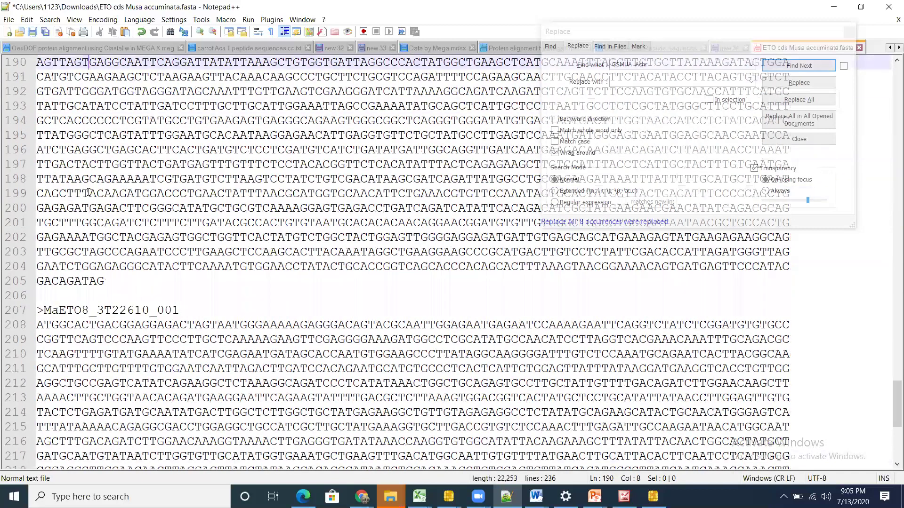
pyautogui.press('Up')
pyautogui.press('Up')
pyautogui.press('Up')
pyautogui.press('Up')
pyautogui.press('Up')
pyautogui.press('Up')
pyautogui.press('Up')
pyautogui.press('Up')
pyautogui.press('Up')
pyautogui.press('Up')
pyautogui.press('Up')
pyautogui.press('Up')
pyautogui.press('Up')
pyautogui.press('Up')
pyautogui.press('Up')
pyautogui.press('Up')
pyautogui.press('Up')
pyautogui.press('Up')
pyautogui.press('Up')
pyautogui.press('Up')
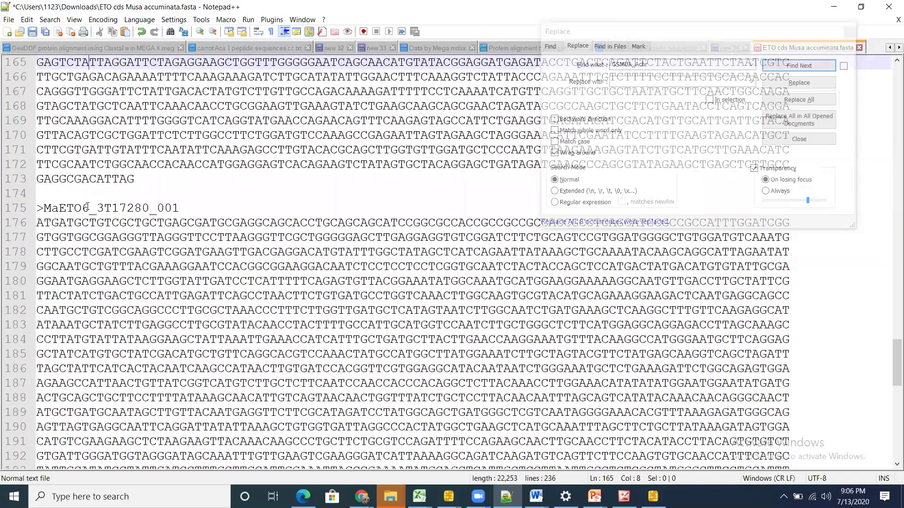
pyautogui.click(87, 207)
pyautogui.press('BackSpace')
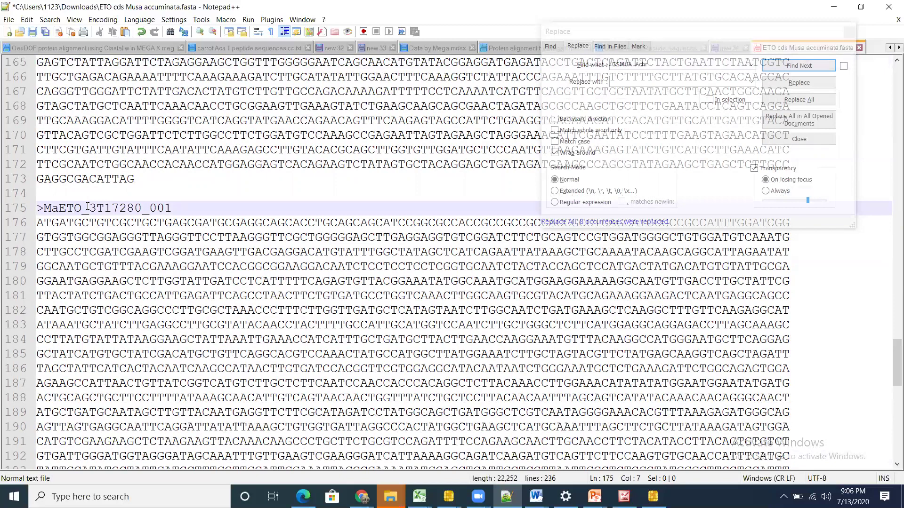
pyautogui.write('7')
pyautogui.click(138, 294)
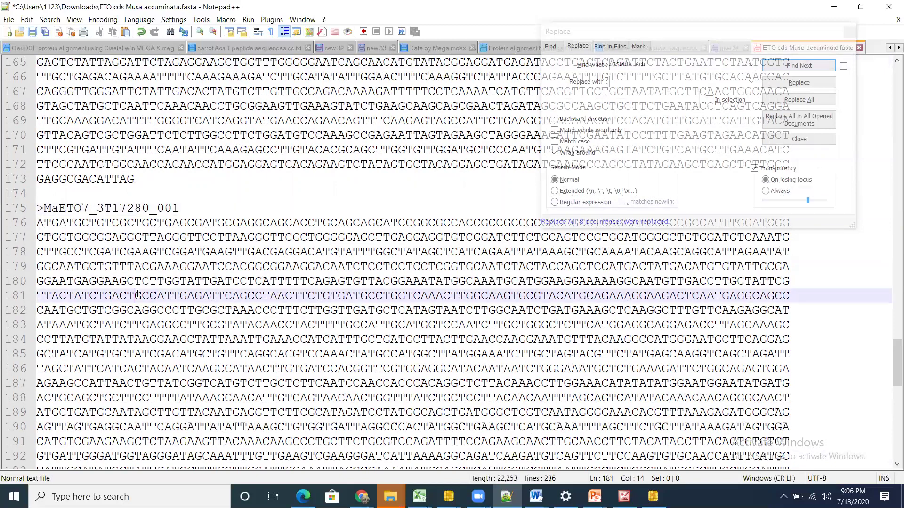
# Step: Renumber the prefix of the preceding sequence header, before 7T11180_001, as MaETO6_
pyautogui.press('Up')
pyautogui.press('Up')
pyautogui.press('Up')
pyautogui.press('Up')
pyautogui.press('Up')
pyautogui.press('Up')
pyautogui.press('Up')
pyautogui.press('Up')
pyautogui.press('Up')
pyautogui.press('Up')
pyautogui.press('Up')
pyautogui.press('Up')
pyautogui.press('Up')
pyautogui.press('Up')
pyautogui.press('Up')
pyautogui.press('Up')
pyautogui.press('Up')
pyautogui.press('Up')
pyautogui.press('Up')
pyautogui.press('Up')
pyautogui.press('Up')
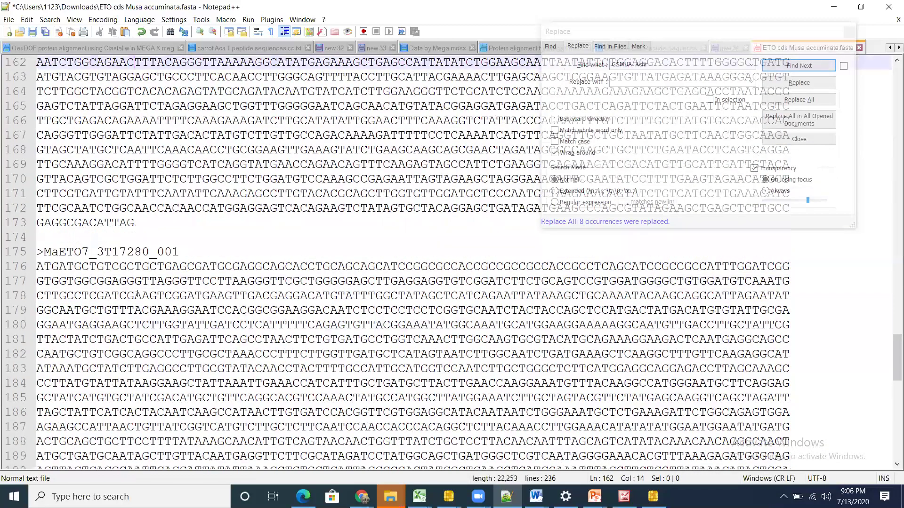
pyautogui.click(89, 252)
pyautogui.press('BackSpace')
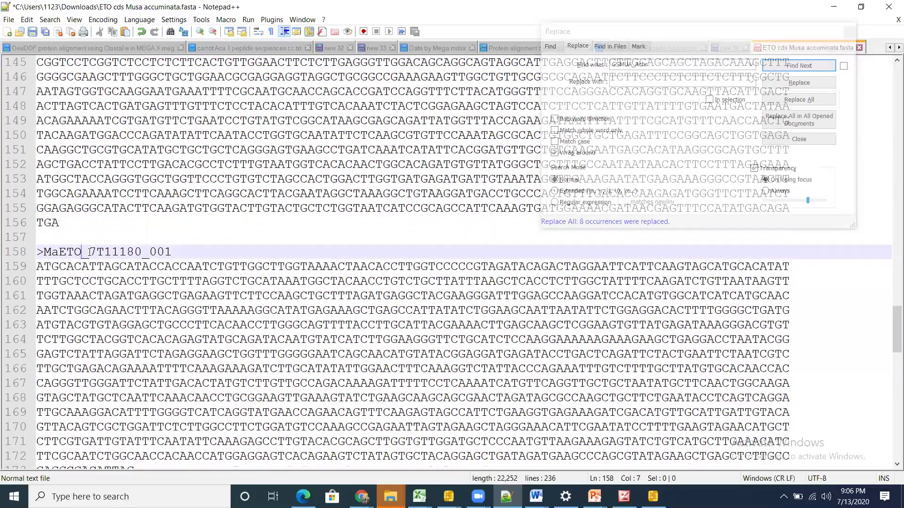
pyautogui.write('6')
pyautogui.click(159, 324)
# Step: Go back through the file up to its first line, checking the prefix numbering of each sequence header
pyautogui.press('Up')
pyautogui.press('Up')
pyautogui.press('Up')
pyautogui.press('Up')
pyautogui.press('Up')
pyautogui.press('Up')
pyautogui.press('Up')
pyautogui.press('Up')
pyautogui.press('Up')
pyautogui.press('Up')
pyautogui.press('Up')
pyautogui.press('Up')
pyautogui.press('Up')
pyautogui.press('Up')
pyautogui.press('Up')
pyautogui.press('Up')
pyautogui.press('Up')
pyautogui.press('Up')
pyautogui.press('Up')
pyautogui.press('Up')
pyautogui.press('Up')
pyautogui.press('Up')
pyautogui.press('Up')
pyautogui.press('Up')
pyautogui.press('Up')
pyautogui.press('Up')
pyautogui.press('Up')
pyautogui.press('Up')
pyautogui.press('Up')
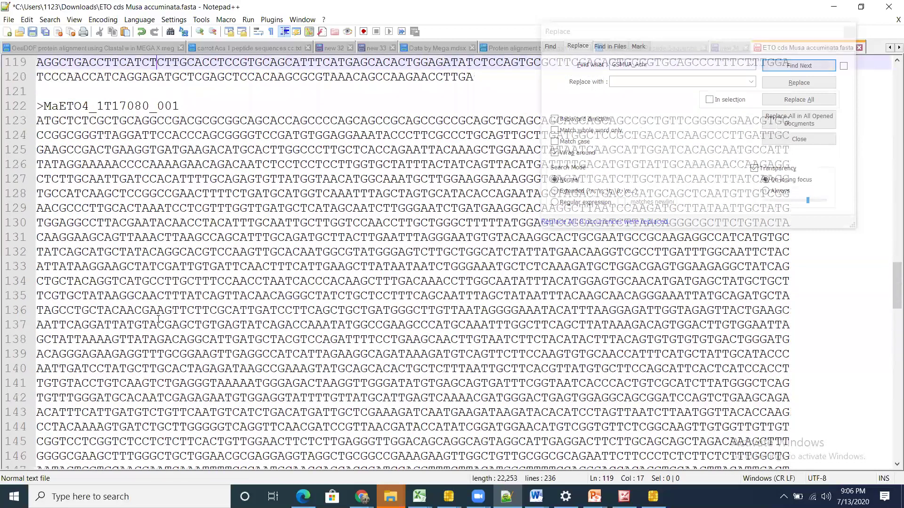
pyautogui.press('Up')
pyautogui.press('Up')
pyautogui.press('Up')
pyautogui.press('Up')
pyautogui.press('Up')
pyautogui.press('Up')
pyautogui.press('Up')
pyautogui.press('Up')
pyautogui.press('Up')
pyautogui.press('Up')
pyautogui.press('Up')
pyautogui.press('Up')
pyautogui.press('Up')
pyautogui.press('Up')
pyautogui.press('Up')
pyautogui.press('Up')
pyautogui.press('Up')
pyautogui.press('Up')
pyautogui.press('Up')
pyautogui.press('Up')
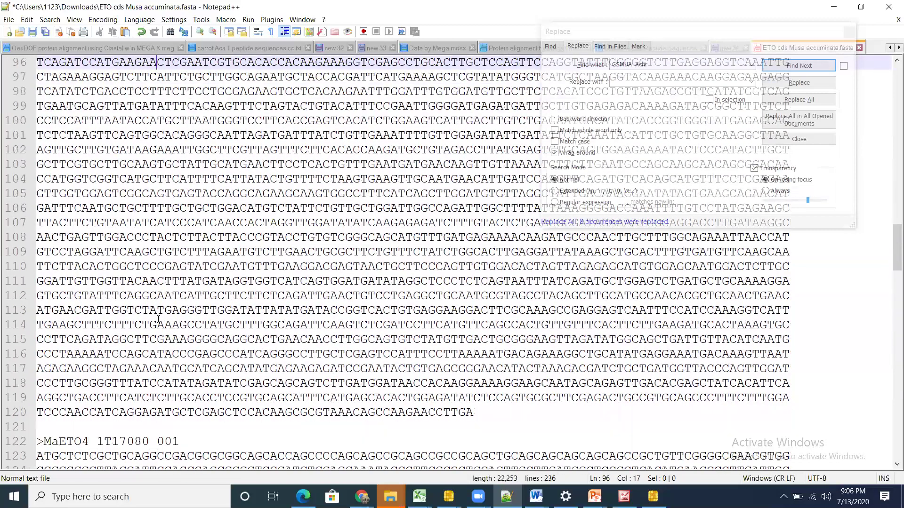
pyautogui.press('Up')
pyautogui.press('Up')
pyautogui.press('Up')
pyautogui.press('Up')
pyautogui.press('Up')
pyautogui.press('Up')
pyautogui.press('Up')
pyautogui.press('Up')
pyautogui.press('Up')
pyautogui.press('Up')
pyautogui.press('Up')
pyautogui.press('Up')
pyautogui.press('Up')
pyautogui.press('Up')
pyautogui.press('Up')
pyautogui.press('Up')
pyautogui.press('Up')
pyautogui.press('Up')
pyautogui.press('Up')
pyautogui.press('Up')
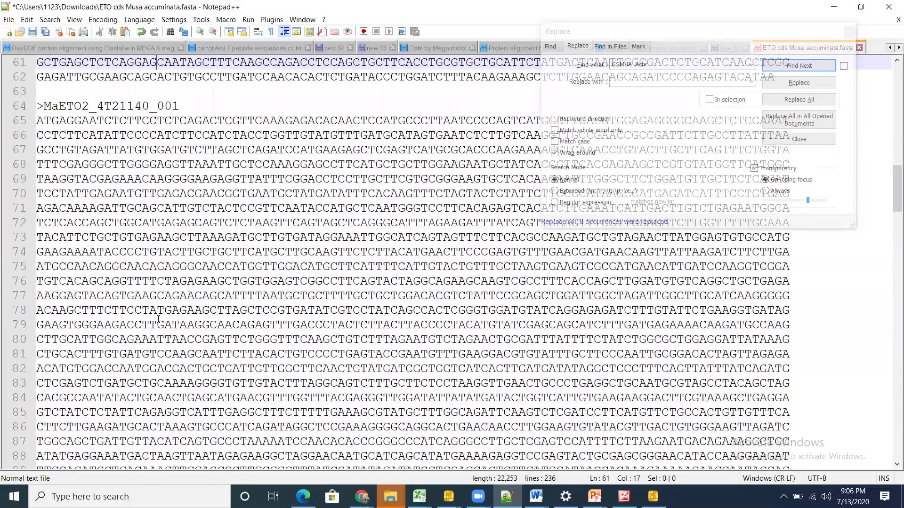
pyautogui.press('Up')
pyautogui.press('Up')
pyautogui.press('Up')
pyautogui.press('Up')
pyautogui.press('Up')
pyautogui.press('Up')
pyautogui.press('Up')
pyautogui.press('Up')
pyautogui.press('Up')
pyautogui.press('Up')
pyautogui.press('Up')
pyautogui.press('Up')
pyautogui.press('Up')
pyautogui.press('Up')
pyautogui.press('Up')
pyautogui.press('Up')
pyautogui.press('Up')
pyautogui.press('Up')
pyautogui.press('Up')
pyautogui.press('Up')
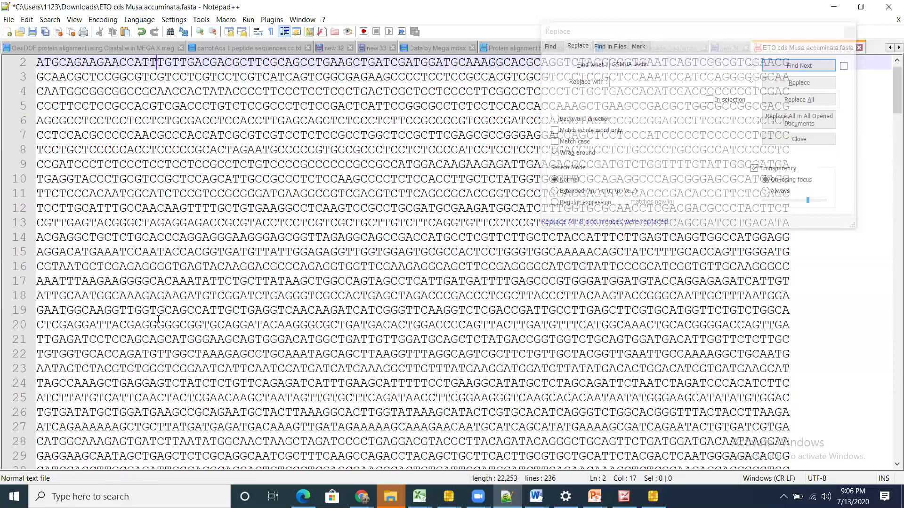
pyautogui.press('Up')
# Step: Add the prefix MaETO2_ to the unprefixed 8T01920_001 sequence header
pyautogui.press('Down')
pyautogui.press('Down')
pyautogui.press('Down')
pyautogui.press('Down')
pyautogui.press('Down')
pyautogui.press('Down')
pyautogui.press('Down')
pyautogui.press('Down')
pyautogui.press('Down')
pyautogui.press('Down')
pyautogui.press('Down')
pyautogui.press('Down')
pyautogui.press('Down')
pyautogui.press('Down')
pyautogui.press('Down')
pyautogui.press('Down')
pyautogui.press('Down')
pyautogui.press('Down')
pyautogui.press('Down')
pyautogui.press('Down')
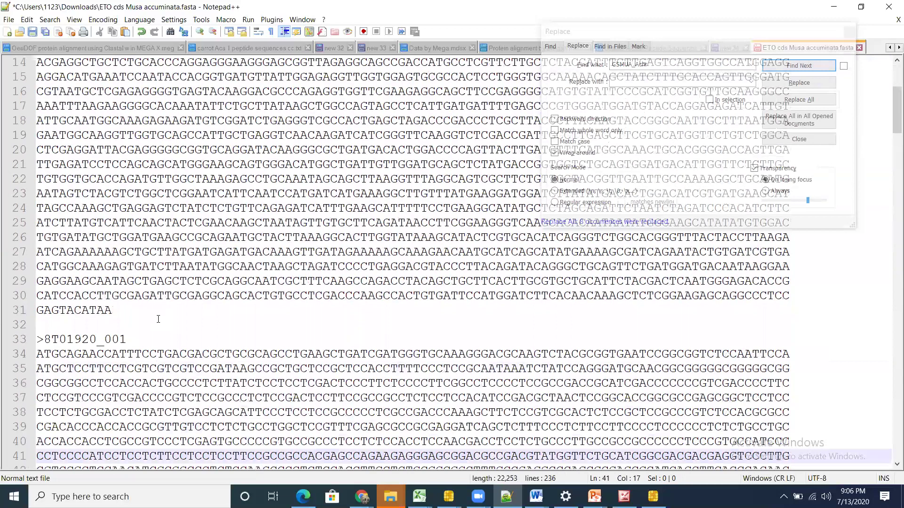
pyautogui.click(47, 331)
pyautogui.click(44, 338)
pyautogui.write('MaETO3_')
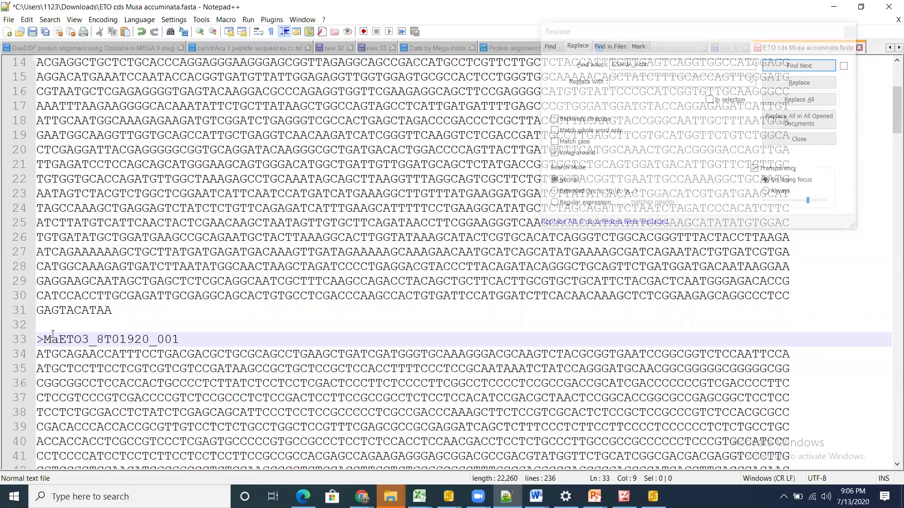
pyautogui.click(89, 339)
pyautogui.press('BackSpace')
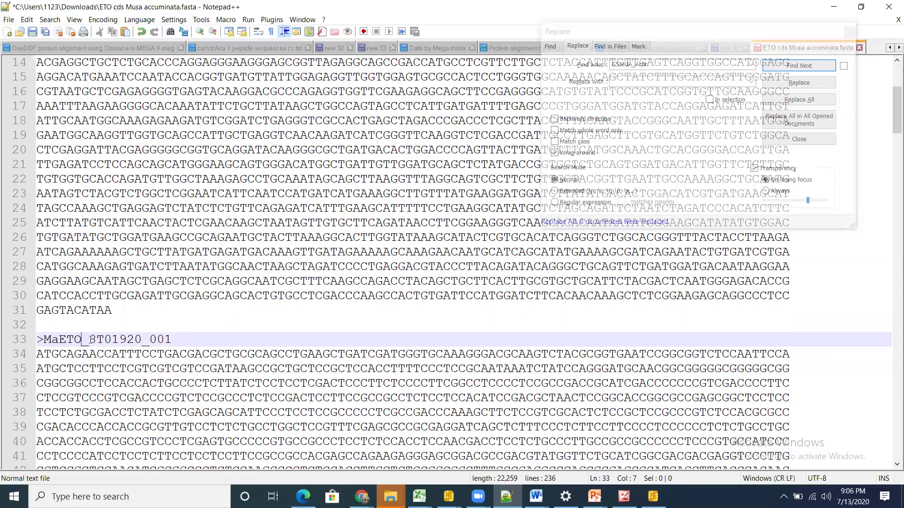
pyautogui.write('2')
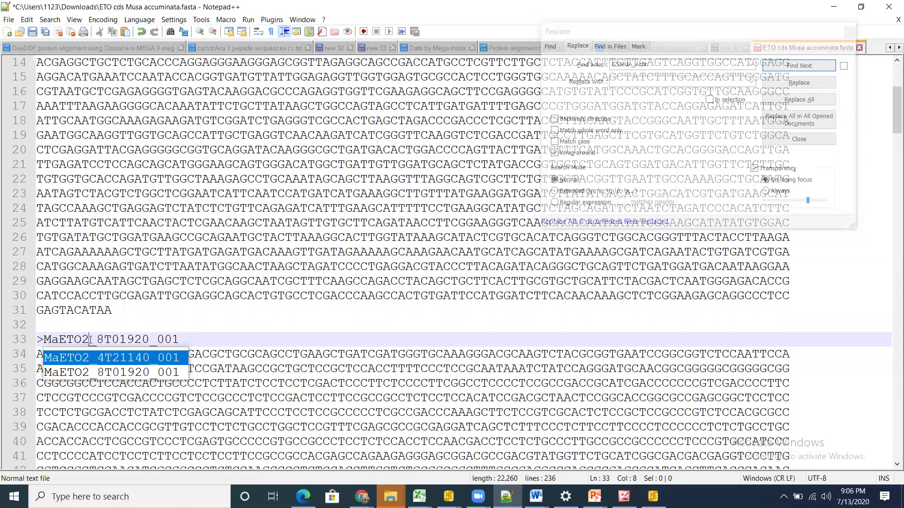
# Step: Renumber the prefix of the following sequence header, before 4T21140_001, as MaETO3_
pyautogui.click(225, 384)
pyautogui.press('Down')
pyautogui.press('Down')
pyautogui.press('Down')
pyautogui.press('Down')
pyautogui.press('Down')
pyautogui.press('Down')
pyautogui.press('Down')
pyautogui.press('Down')
pyautogui.press('Down')
pyautogui.press('Down')
pyautogui.press('Down')
pyautogui.press('Down')
pyautogui.press('Down')
pyautogui.press('Down')
pyautogui.press('Down')
pyautogui.press('Down')
pyautogui.press('Down')
pyautogui.press('Down')
pyautogui.press('Down')
pyautogui.press('Down')
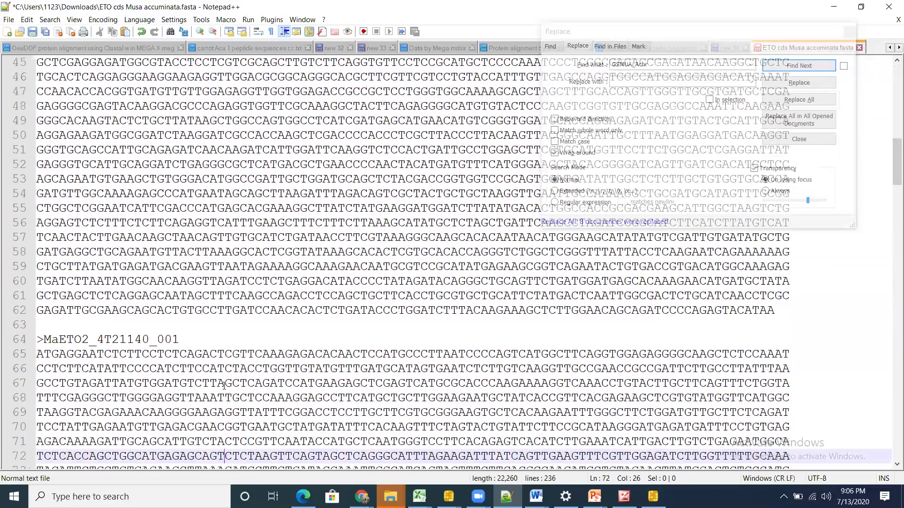
pyautogui.click(88, 339)
pyautogui.press('BackSpace')
pyautogui.write('3')
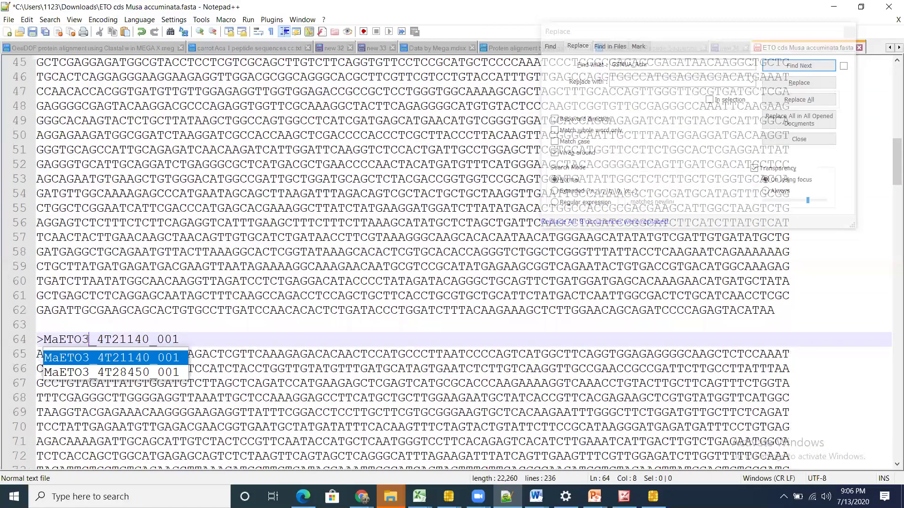
# Step: Renumber the prefix of the next sequence header, before 4T28450_001, as MaETO4_
pyautogui.click(278, 382)
pyautogui.press('Down')
pyautogui.press('Down')
pyautogui.press('Down')
pyautogui.press('Down')
pyautogui.press('Down')
pyautogui.press('Down')
pyautogui.press('Down')
pyautogui.press('Down')
pyautogui.press('Down')
pyautogui.press('Down')
pyautogui.press('Down')
pyautogui.press('Down')
pyautogui.press('Down')
pyautogui.press('Down')
pyautogui.press('Down')
pyautogui.press('Down')
pyautogui.press('Down')
pyautogui.press('Down')
pyautogui.press('Down')
pyautogui.press('Down')
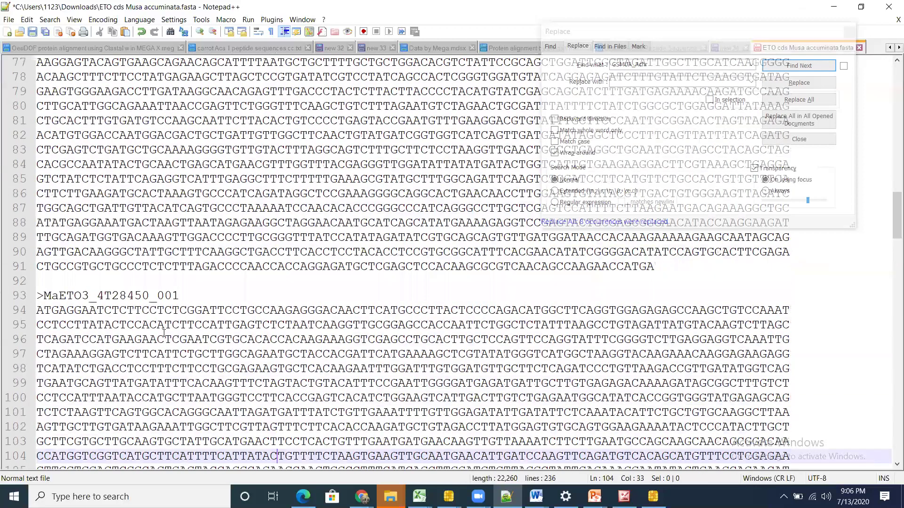
pyautogui.click(89, 295)
pyautogui.press('BackSpace')
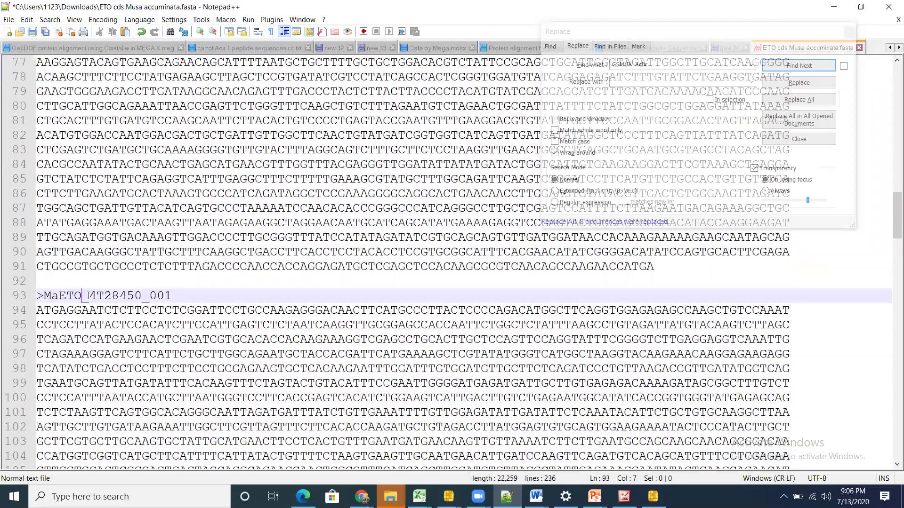
pyautogui.write('4')
# Step: Renumber the prefix of the following sequence header, before 1T17080_001, as MaETO5_
pyautogui.click(258, 357)
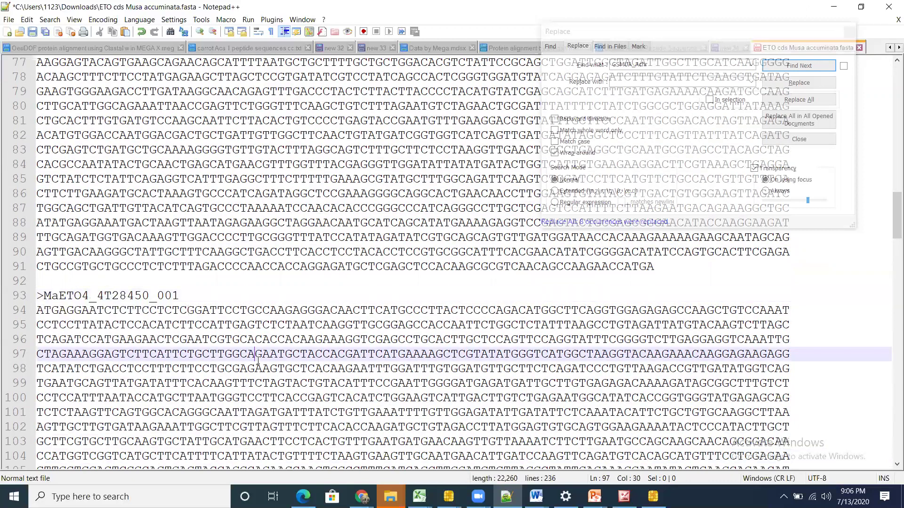
pyautogui.press('Down')
pyautogui.press('Down')
pyautogui.press('Down')
pyautogui.press('Down')
pyautogui.press('Down')
pyautogui.press('Down')
pyautogui.press('Down')
pyautogui.press('Down')
pyautogui.press('Down')
pyautogui.press('Down')
pyautogui.press('Down')
pyautogui.press('Down')
pyautogui.press('Down')
pyautogui.press('Down')
pyautogui.press('Down')
pyautogui.press('Down')
pyautogui.press('Down')
pyautogui.press('Down')
pyautogui.press('Down')
pyautogui.press('Down')
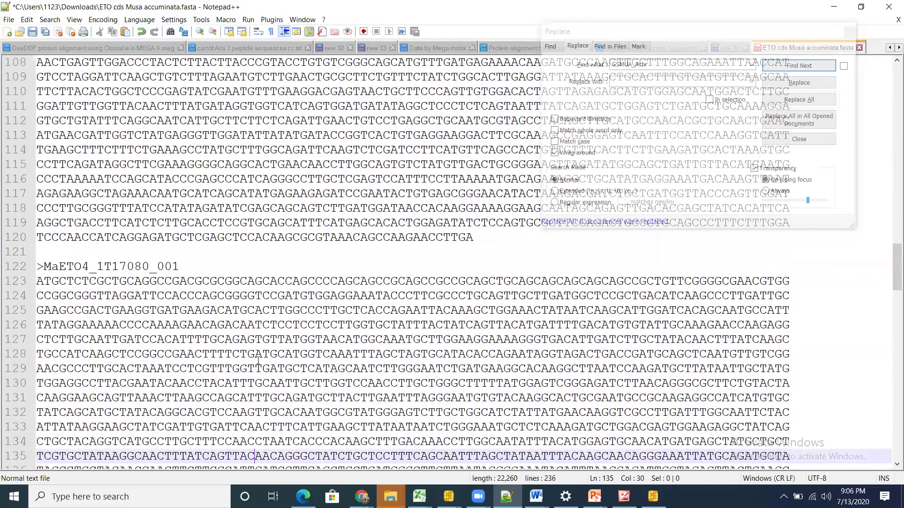
pyautogui.click(90, 267)
pyautogui.press('BackSpace')
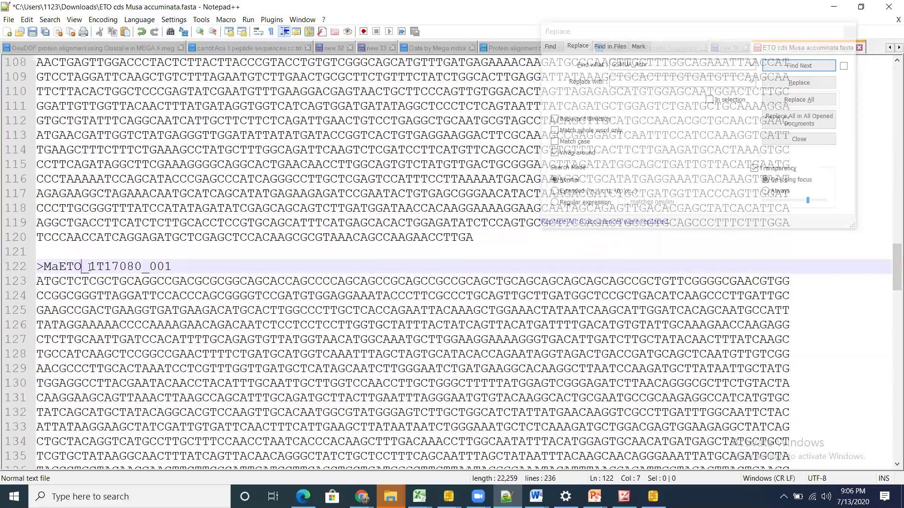
pyautogui.write('5')
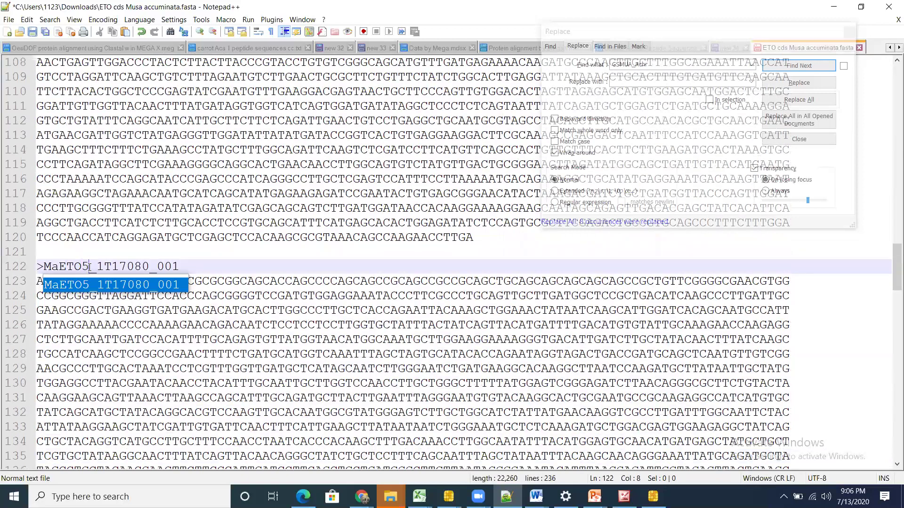
# Step: Check the prefix numbering of the remaining sequence headers through the end of the file and save the file
pyautogui.click(253, 318)
pyautogui.press('Down')
pyautogui.press('Down')
pyautogui.press('Down')
pyautogui.press('Down')
pyautogui.press('Down')
pyautogui.press('Down')
pyautogui.press('Down')
pyautogui.press('Down')
pyautogui.press('Down')
pyautogui.press('Down')
pyautogui.press('Down')
pyautogui.press('Down')
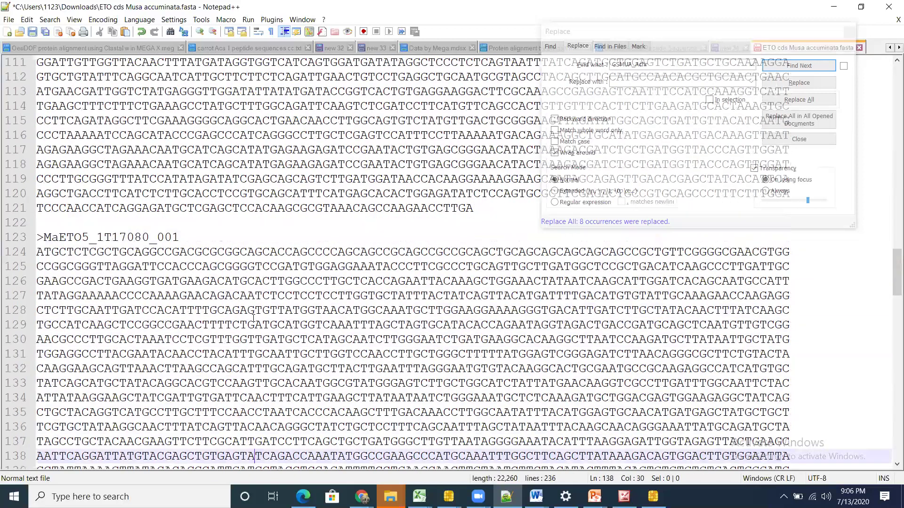
pyautogui.press('Down')
pyautogui.press('Down')
pyautogui.press('Down')
pyautogui.press('Down')
pyautogui.press('Down')
pyautogui.press('Down')
pyautogui.press('Down')
pyautogui.press('Down')
pyautogui.press('Down')
pyautogui.press('Down')
pyautogui.press('Down')
pyautogui.press('Down')
pyautogui.press('Down')
pyautogui.press('Down')
pyautogui.press('Down')
pyautogui.press('Down')
pyautogui.press('Down')
pyautogui.press('Down')
pyautogui.press('Down')
pyautogui.press('Down')
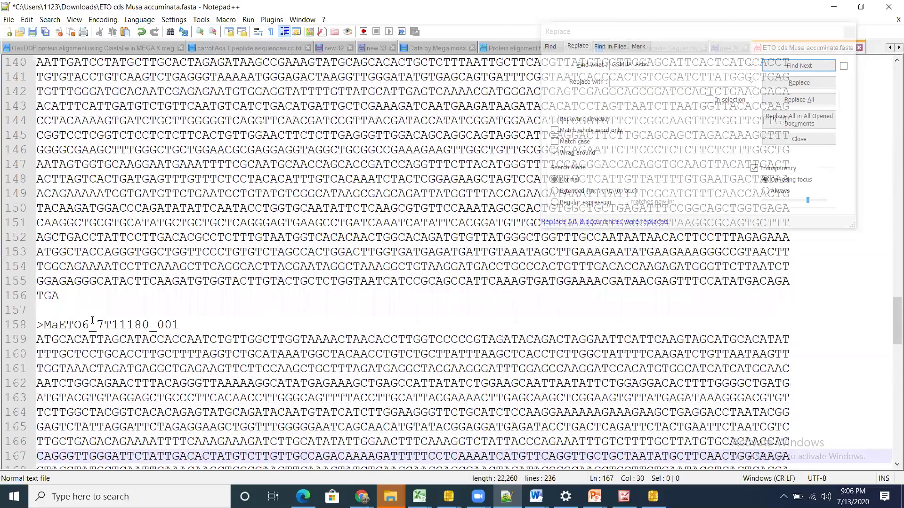
pyautogui.press('Down')
pyautogui.press('Down')
pyautogui.press('Down')
pyautogui.press('Down')
pyautogui.press('Down')
pyautogui.press('Down')
pyautogui.press('Down')
pyautogui.press('Down')
pyautogui.press('Down')
pyautogui.press('Down')
pyautogui.press('Down')
pyautogui.press('Down')
pyautogui.press('Down')
pyautogui.press('Down')
pyautogui.press('Down')
pyautogui.press('Down')
pyautogui.press('Down')
pyautogui.press('Down')
pyautogui.press('Down')
pyautogui.press('Down')
pyautogui.press('Down')
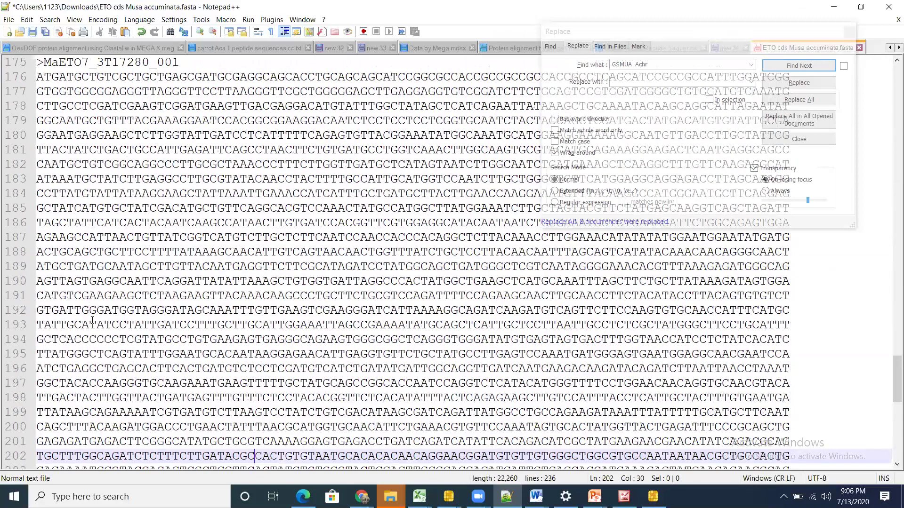
pyautogui.hotkey('ctrl', 'End')
pyautogui.hotkey('ctrl', 's')
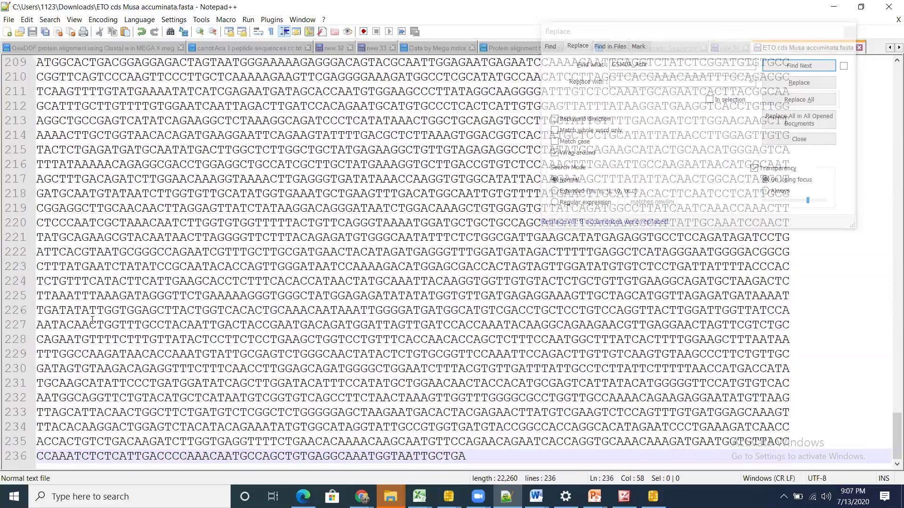
# Step: Start saving a copy of the FASTA file and go to New Volume (D:) to search for the destination folder
pyautogui.click(8, 21)
pyautogui.click(42, 113)
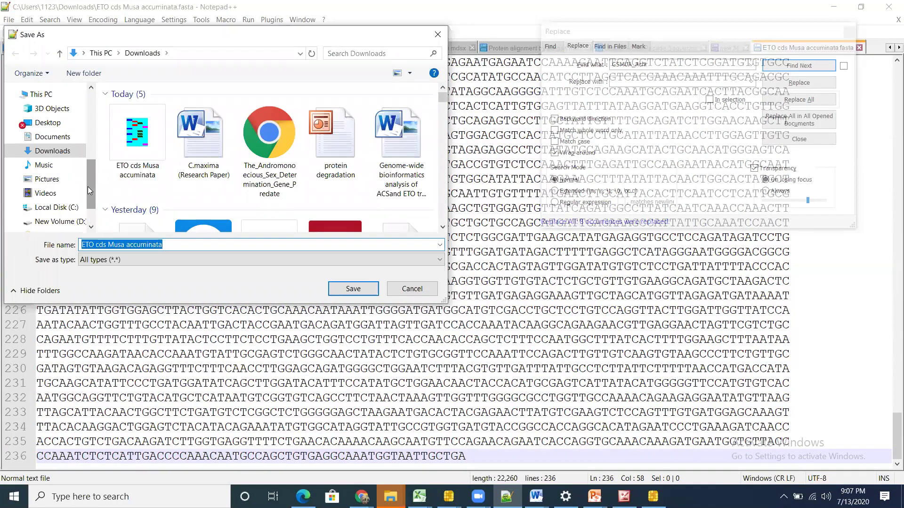
pyautogui.scroll(-2, 87, 186)
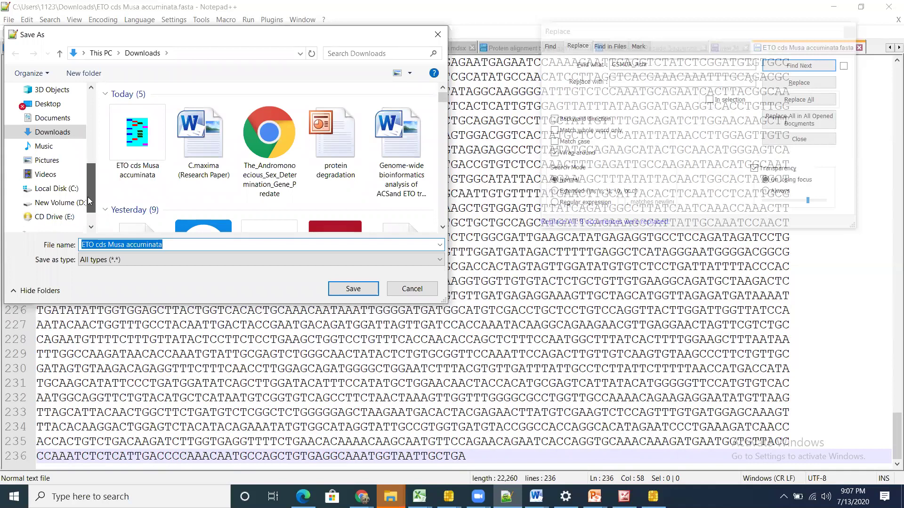
pyautogui.click(66, 188)
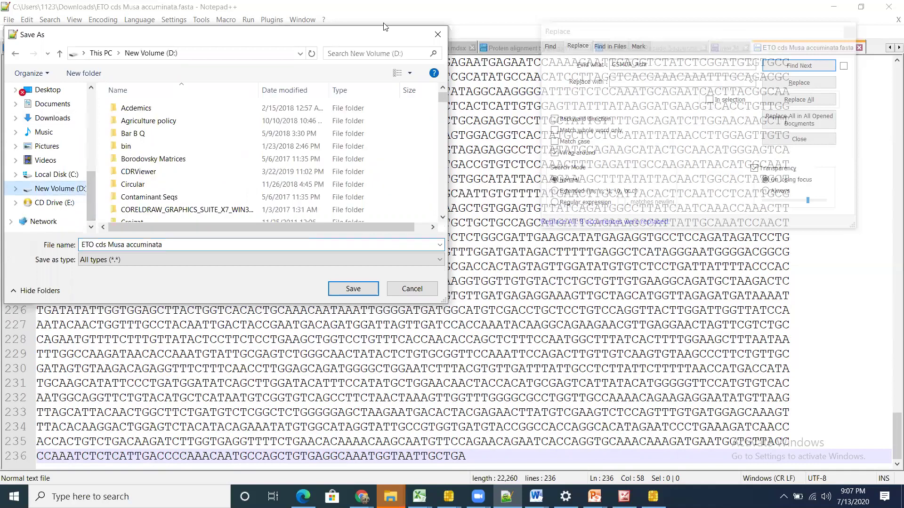
pyautogui.click(359, 53)
pyautogui.write('MaETO3_')
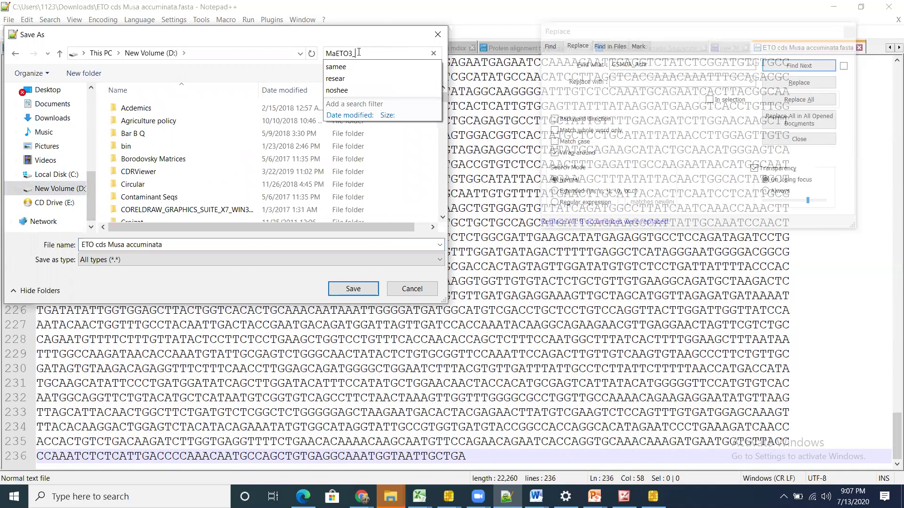
pyautogui.press('BackSpace')
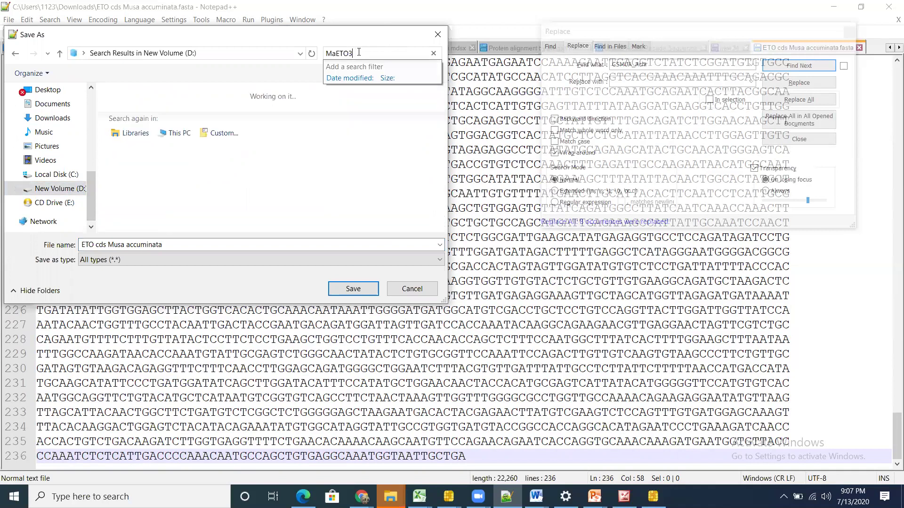
pyautogui.press('Escape')
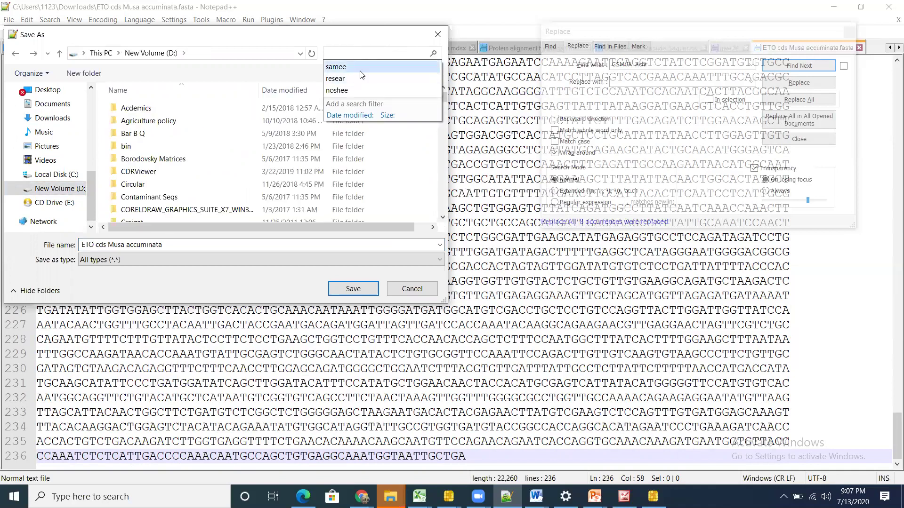
# Step: Create a folder named "analysis 13 July" inside the student's folder on that drive and save the FASTA copy there as ETO cds Musa accuminata
pyautogui.click(361, 71)
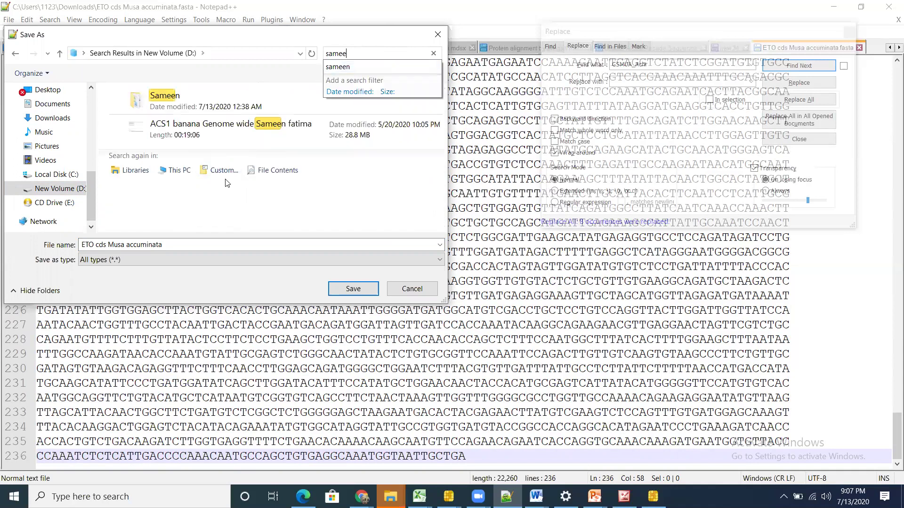
pyautogui.doubleClick(197, 105)
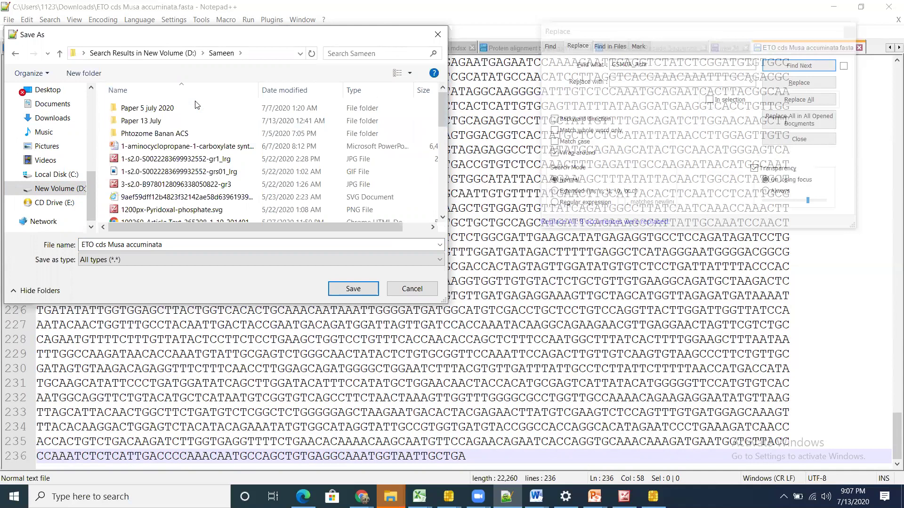
pyautogui.click(89, 73)
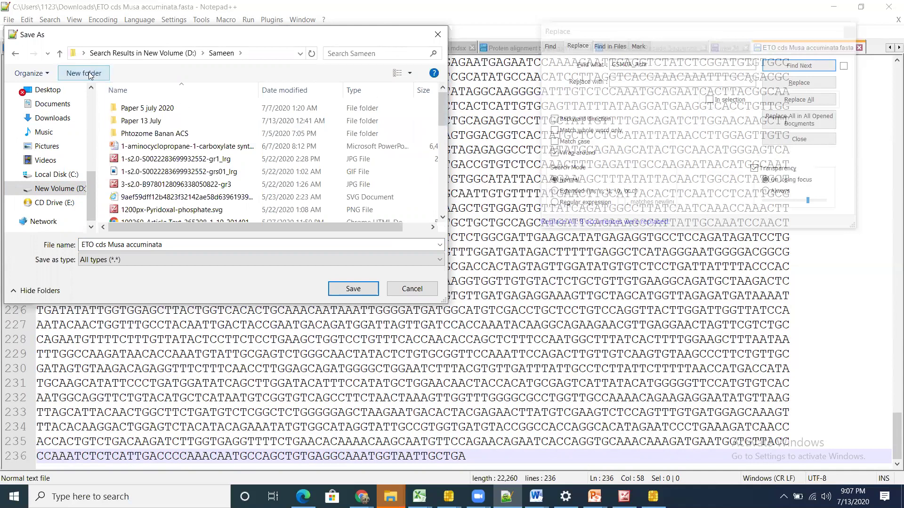
pyautogui.write('ana')
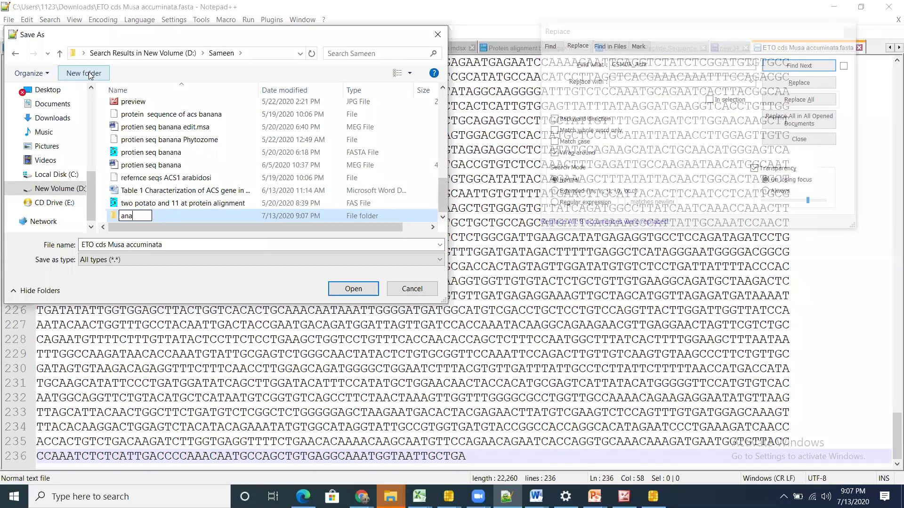
pyautogui.write('lysis 13 July')
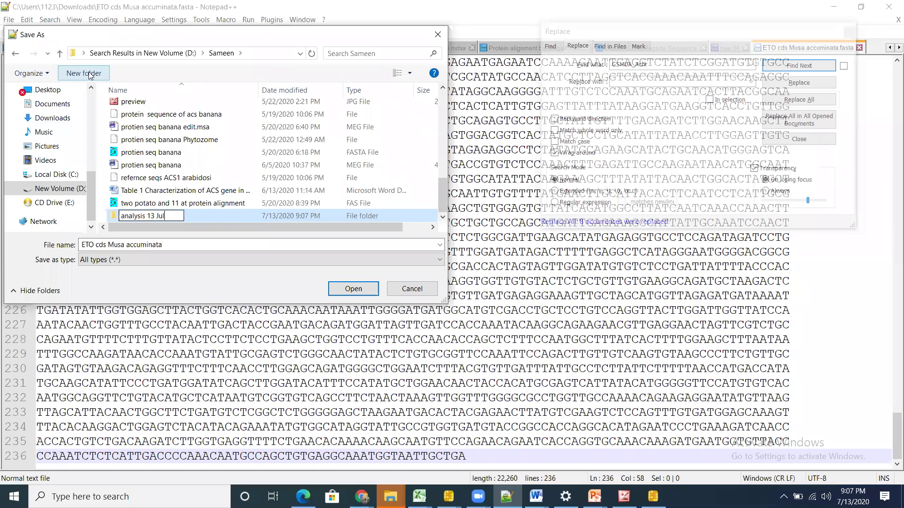
pyautogui.doubleClick(117, 215)
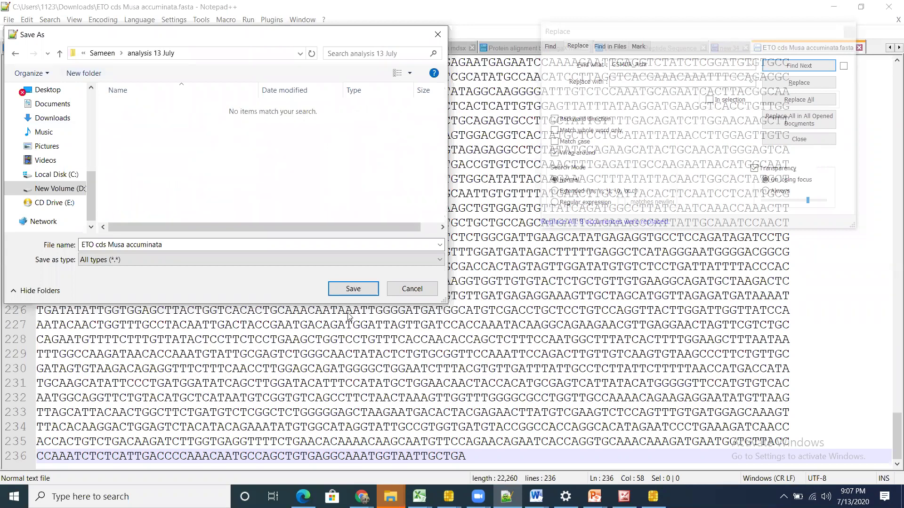
pyautogui.click(350, 286)
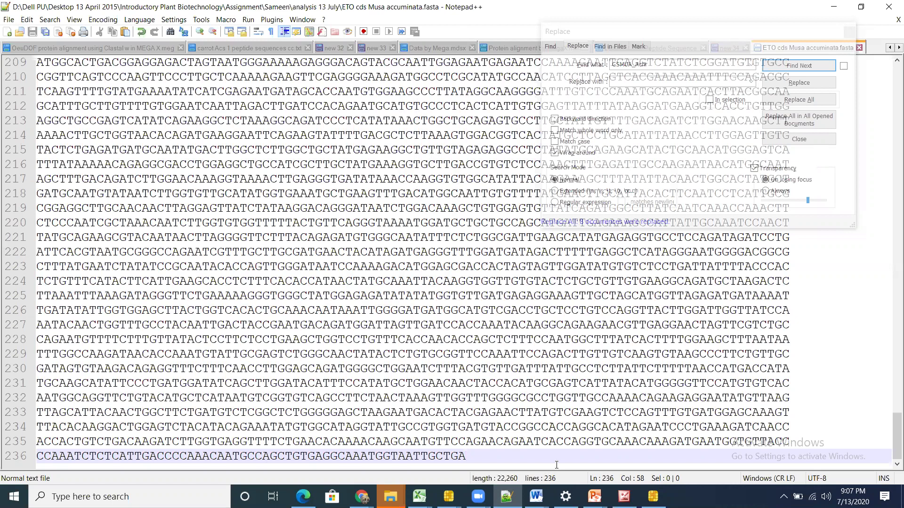
pyautogui.click(423, 315)
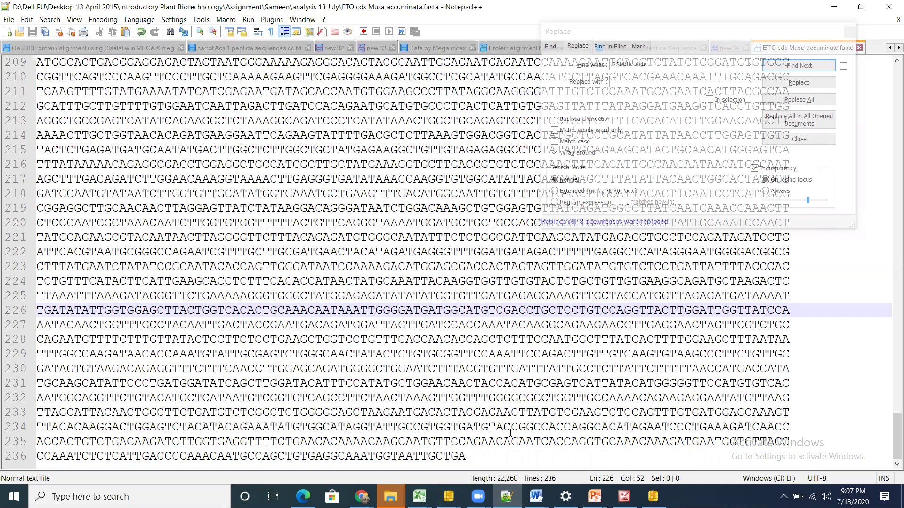
pyautogui.click(545, 348)
# Step: Switch to WhatsApp Web in Chrome and clear the chat search
pyautogui.moveTo(361, 497)
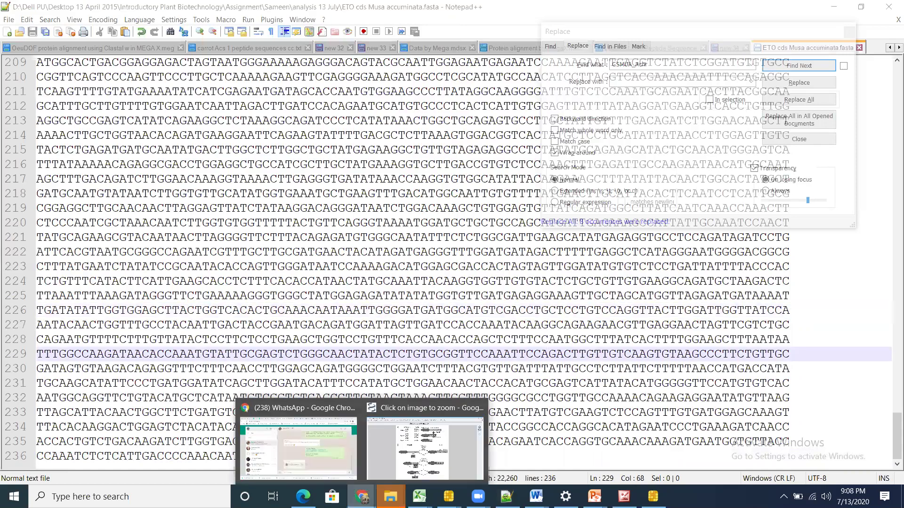
pyautogui.click(315, 461)
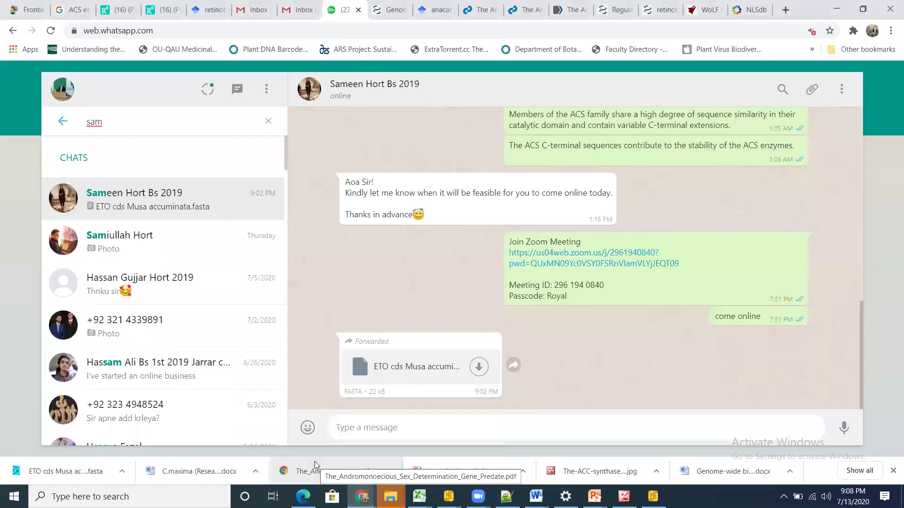
pyautogui.click(60, 122)
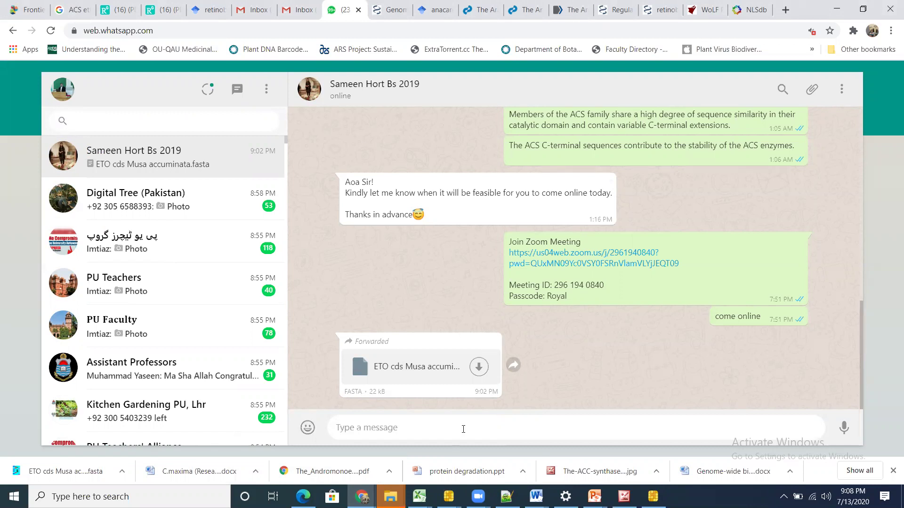
# Step: Switch to TBtools and open the Fasta to Table Convert tool
pyautogui.moveTo(449, 496)
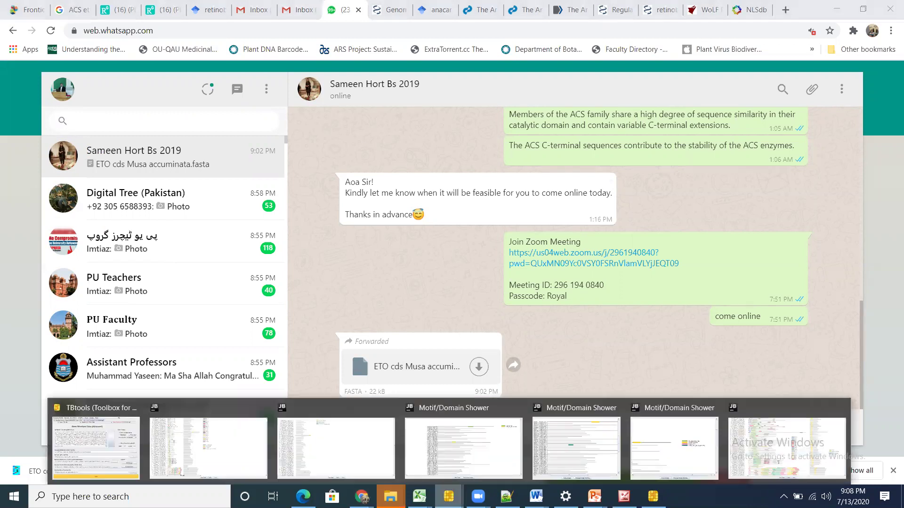
pyautogui.click(124, 464)
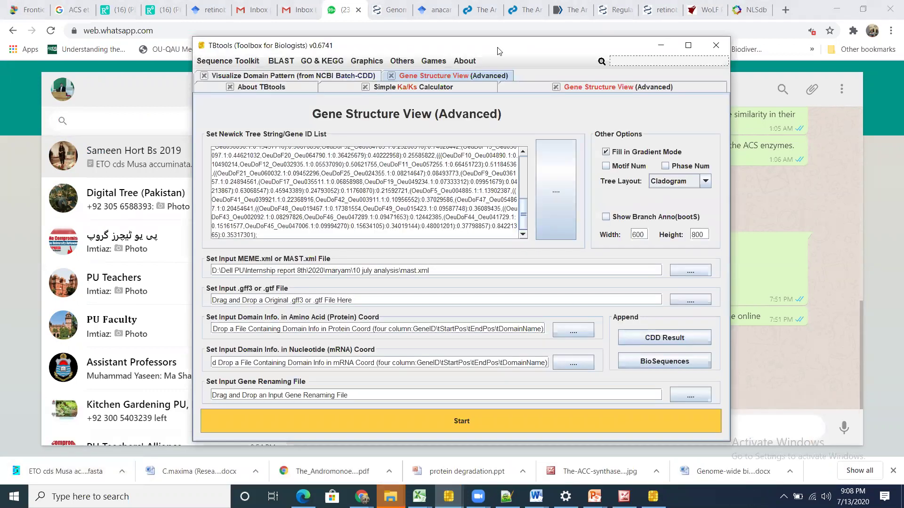
pyautogui.click(226, 60)
pyautogui.moveTo(288, 76)
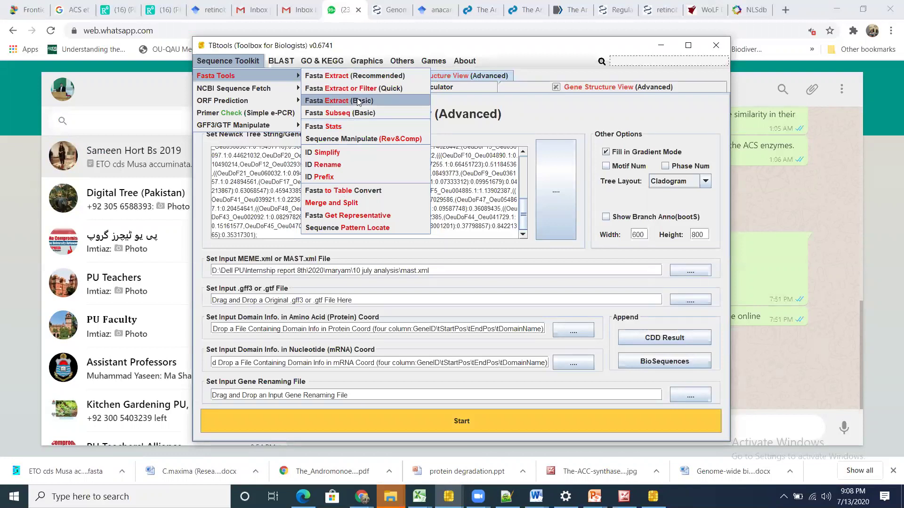
pyautogui.click(357, 192)
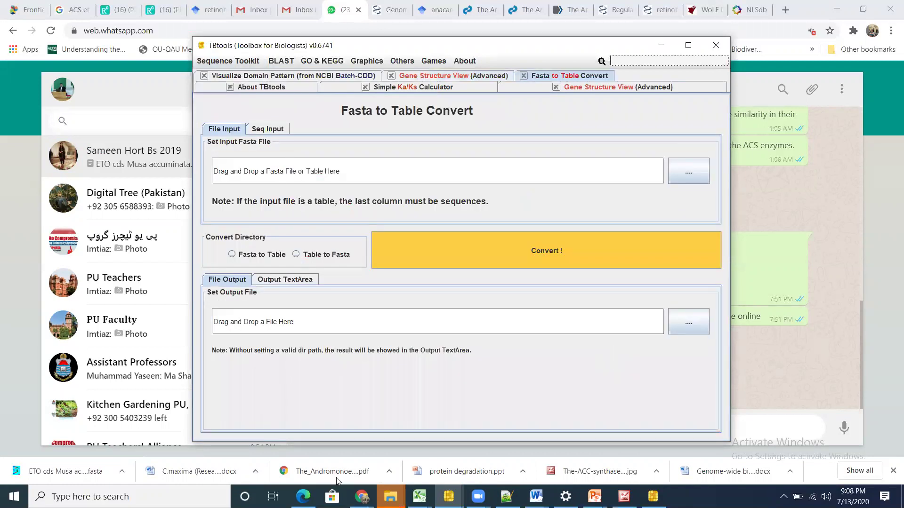
# Step: Clear the Chrome, Notepad++ and other open windows out of the way and switch to the student's folder in File Explorer
pyautogui.click(843, 6)
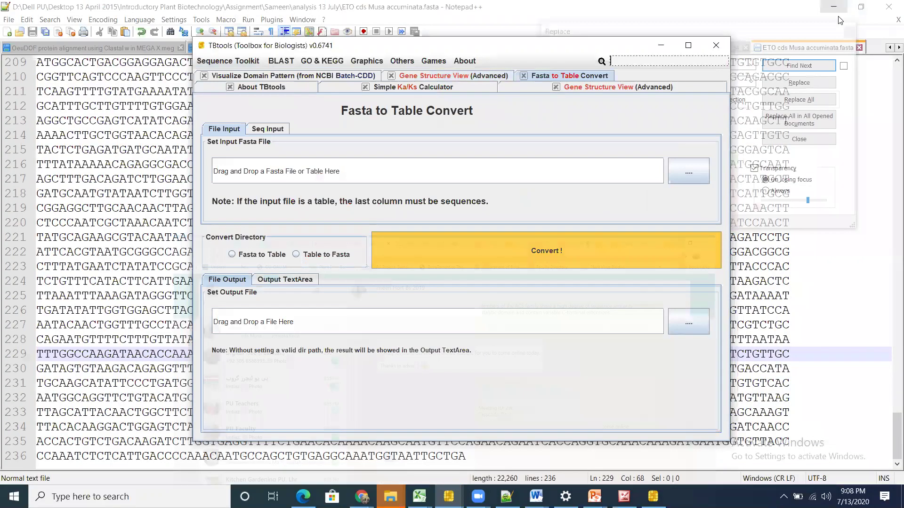
pyautogui.click(834, 6)
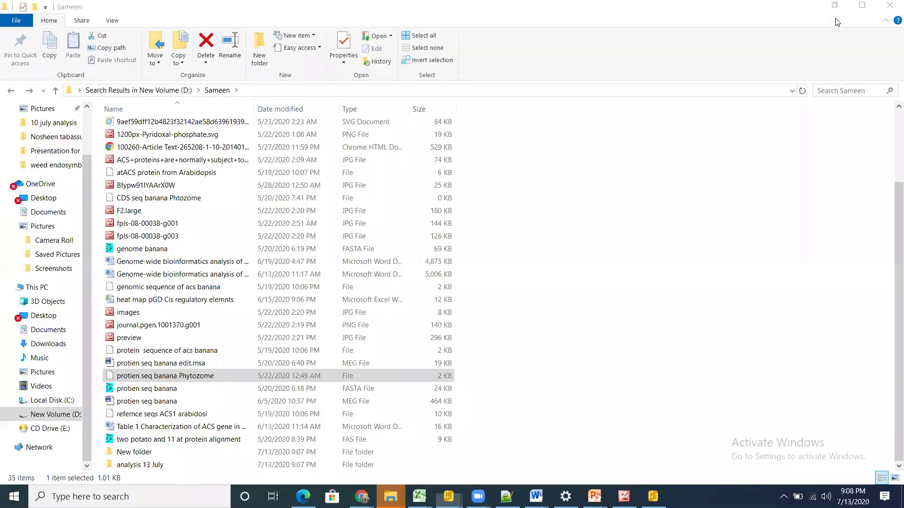
pyautogui.press('super+d')
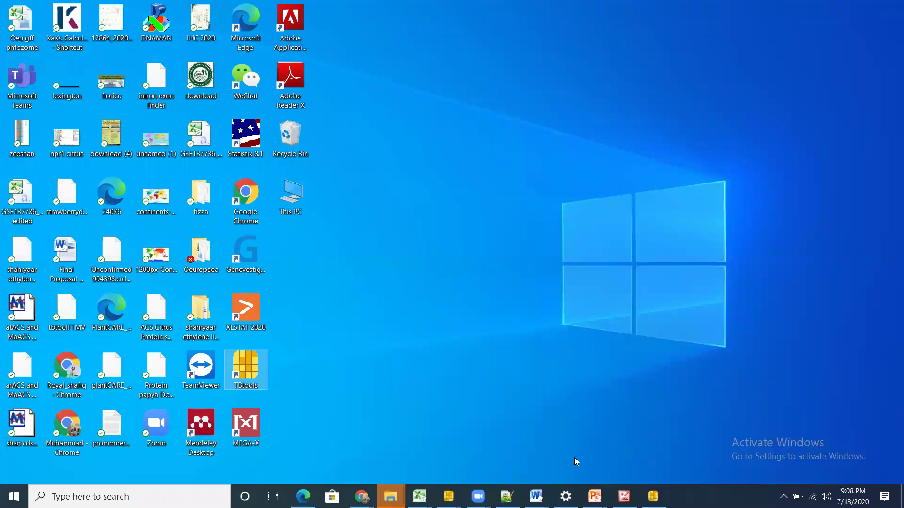
pyautogui.moveTo(379, 480)
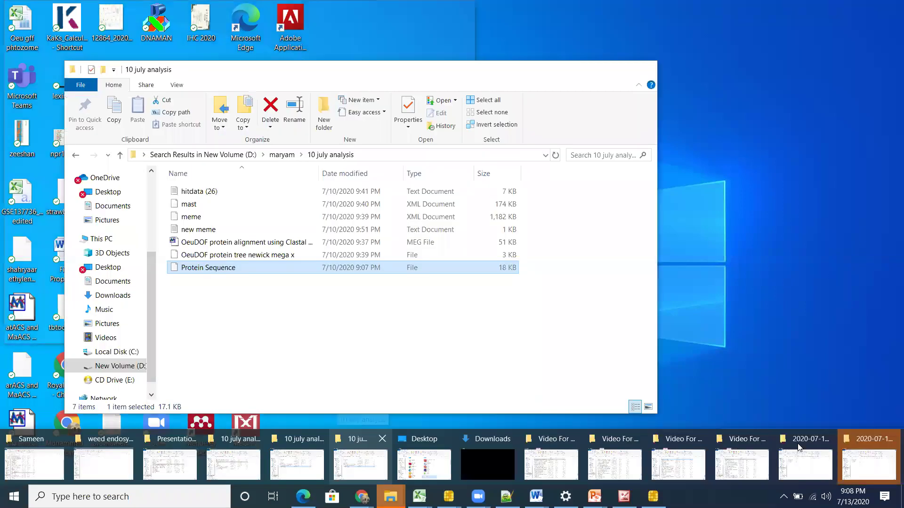
pyautogui.moveTo(799, 447)
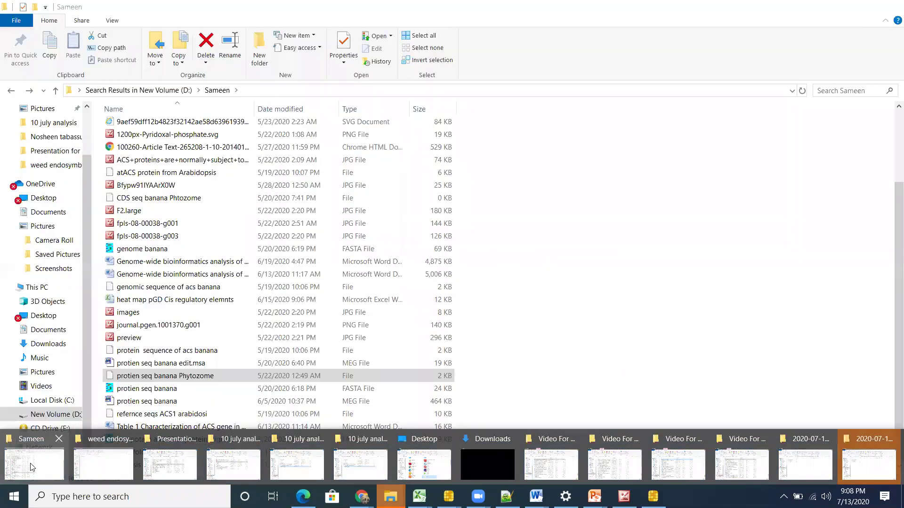
pyautogui.click(32, 467)
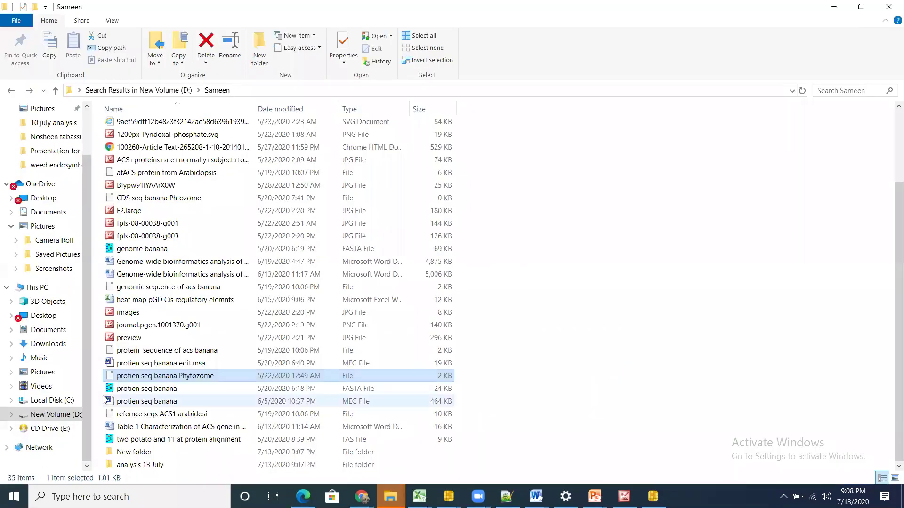
# Step: Look through the student's folder, including its Paper 13 July subfolder, for the saved analysis files
pyautogui.moveTo(892, 198); pyautogui.dragTo(892, 92)
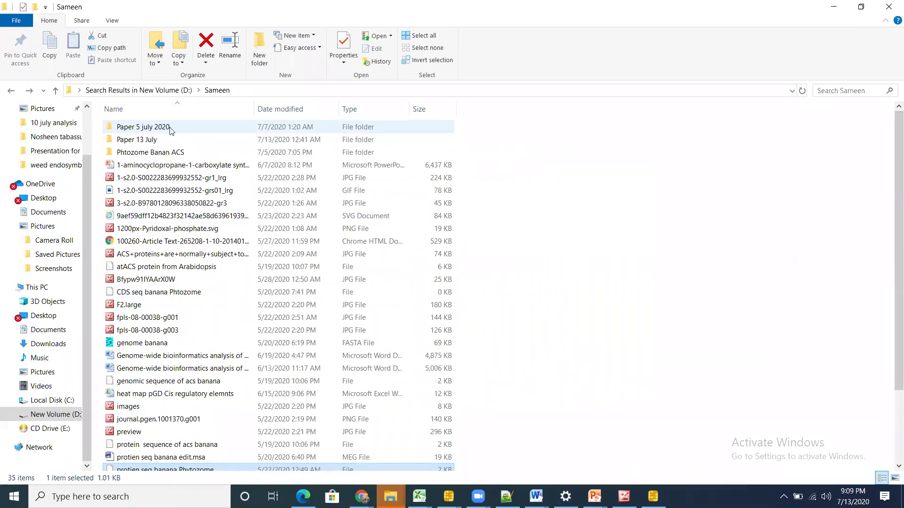
pyautogui.doubleClick(162, 140)
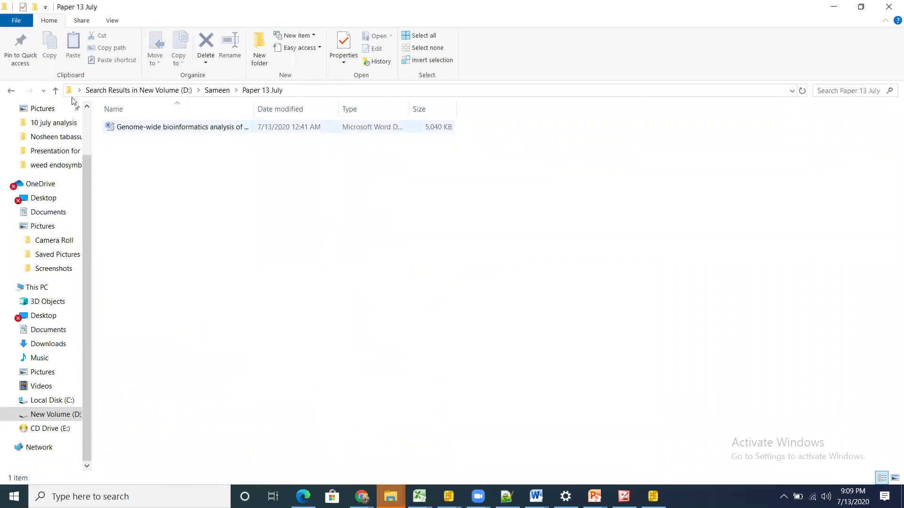
pyautogui.click(55, 90)
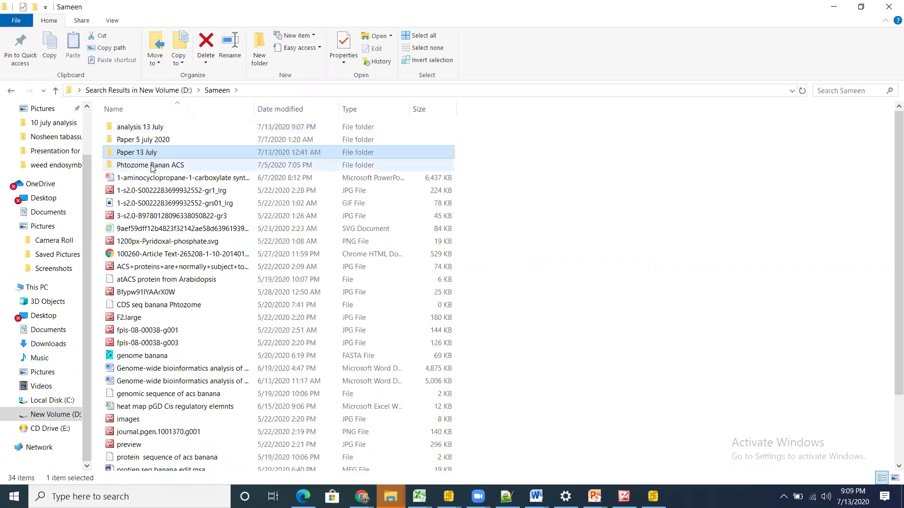
pyautogui.moveTo(151, 169)
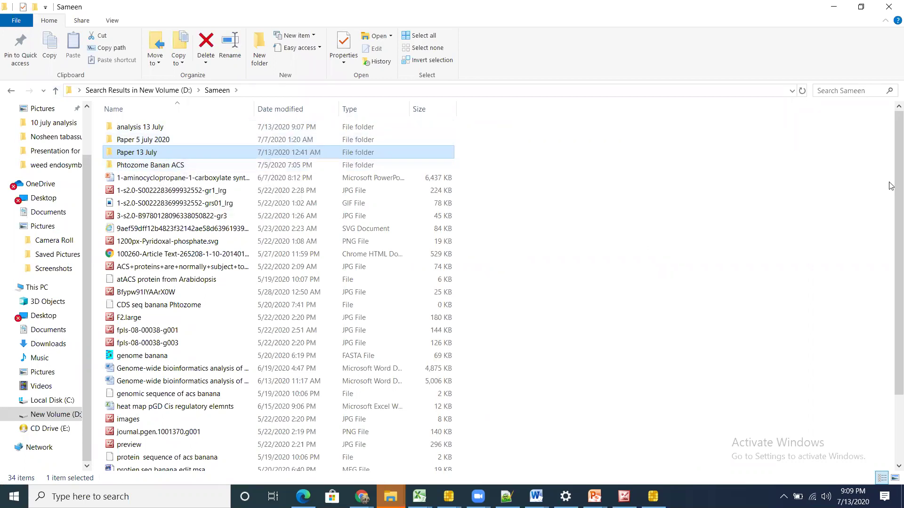
pyautogui.click(891, 423)
pyautogui.scroll(3, 891, 423)
pyautogui.scroll(-3, 891, 423)
pyautogui.scroll(3, 891, 423)
pyautogui.scroll(-2, 891, 423)
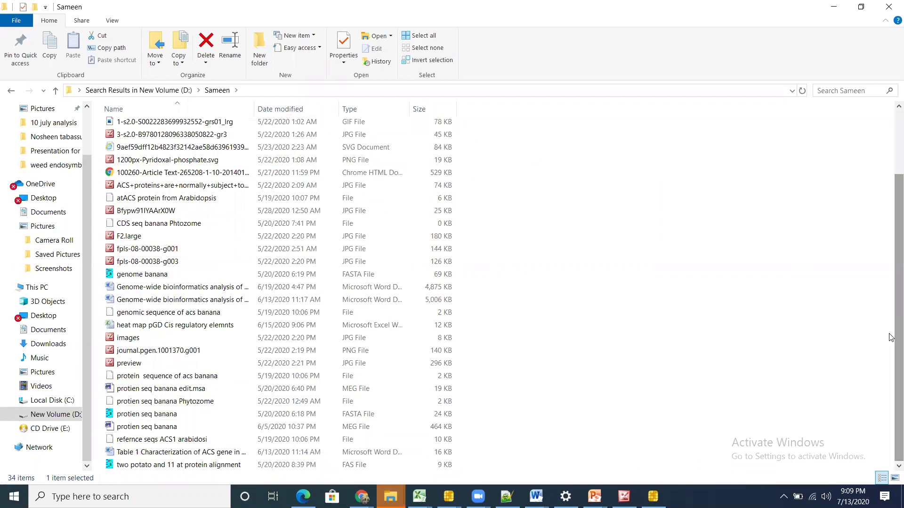
pyautogui.scroll(2, 891, 306)
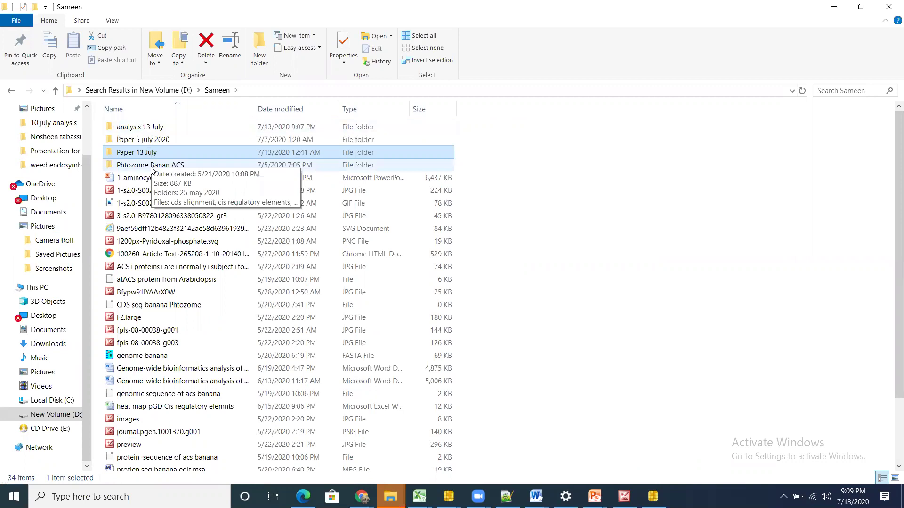
# Step: Open the ETO cds Musa accuminata FASTA file from the analysis 13 July folder in Notepad++ and copy all its sequences
pyautogui.doubleClick(153, 127)
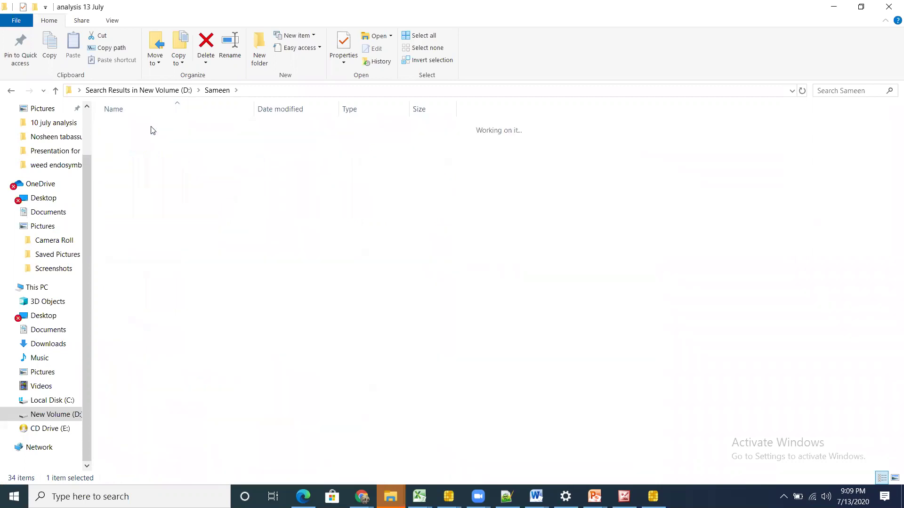
pyautogui.click(55, 90)
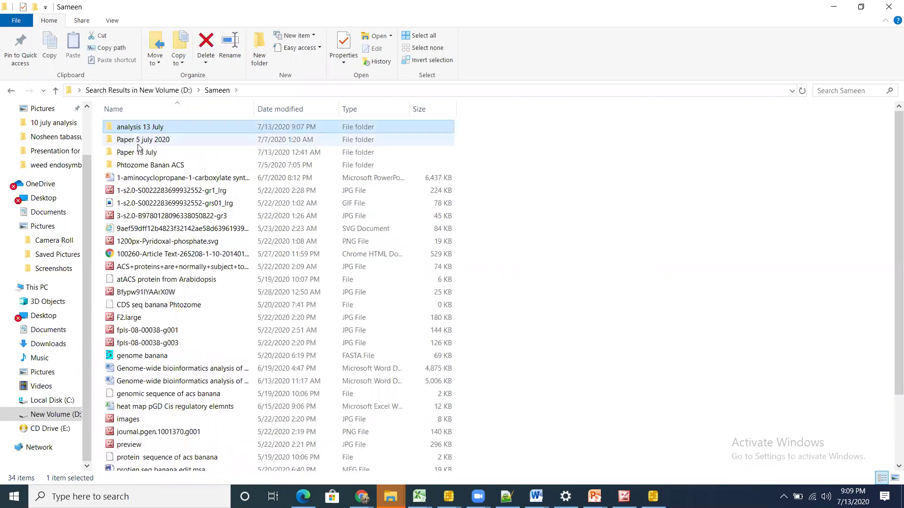
pyautogui.doubleClick(150, 127)
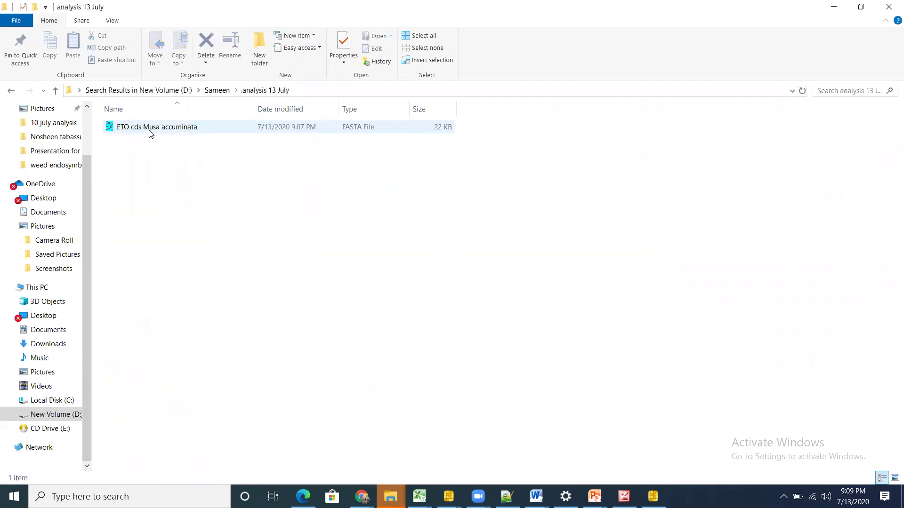
pyautogui.click(154, 129)
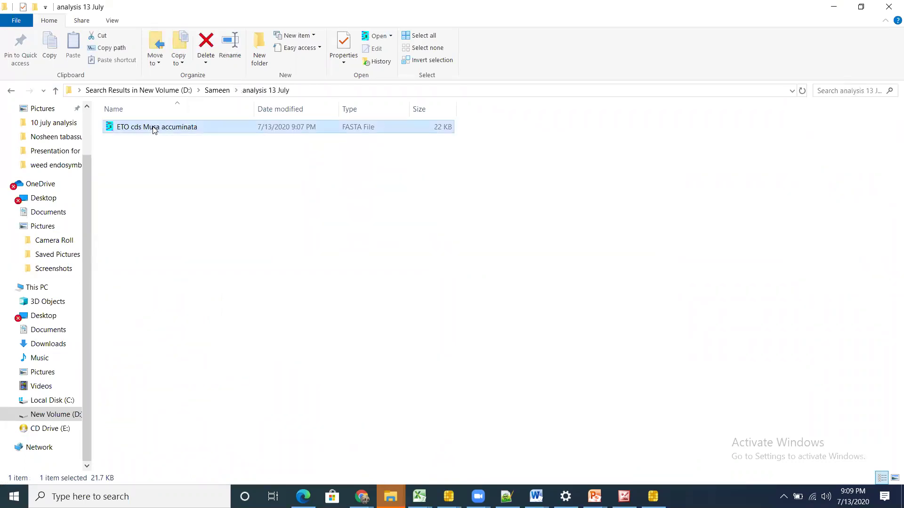
pyautogui.rightClick(194, 134)
pyautogui.click(227, 169)
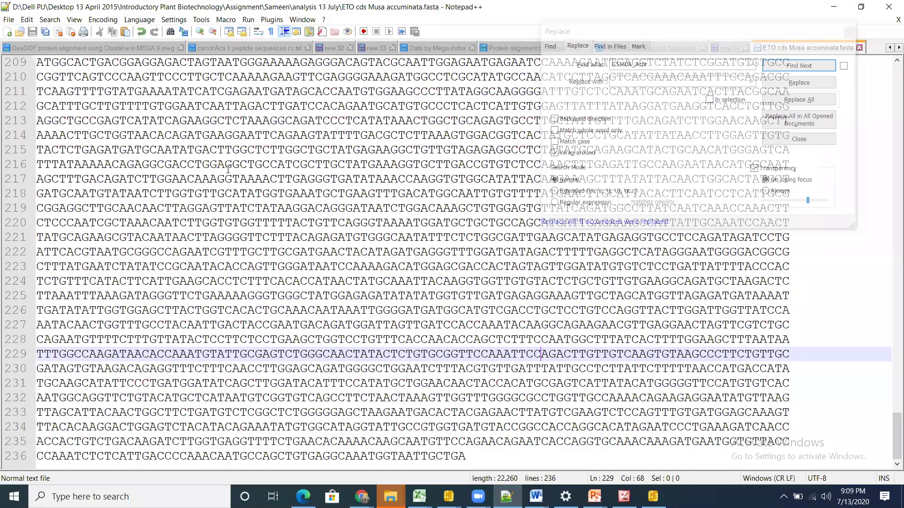
pyautogui.click(832, 6)
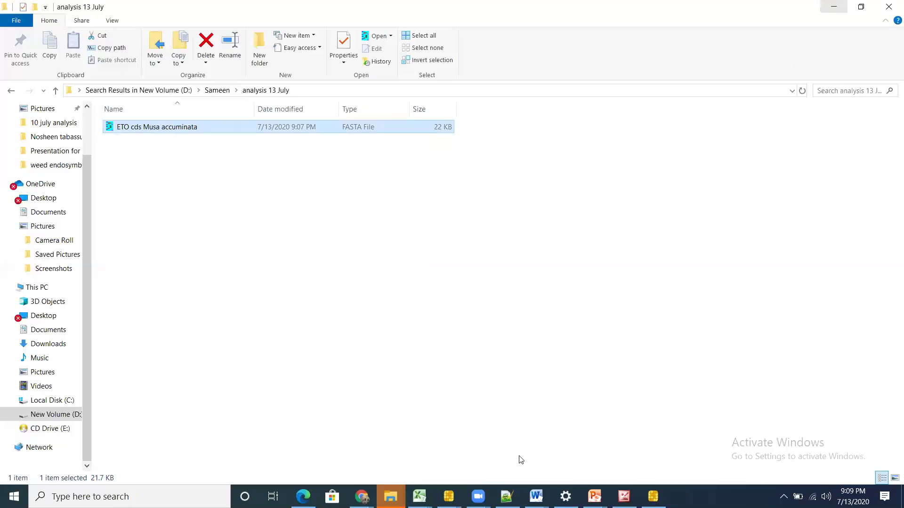
# Step: Minimize the extra TBtools window with the Simple Ka/Ks Calculator to the system tray and switch to the Fasta to Table Convert window
pyautogui.hotkey('alt', 'Tab')
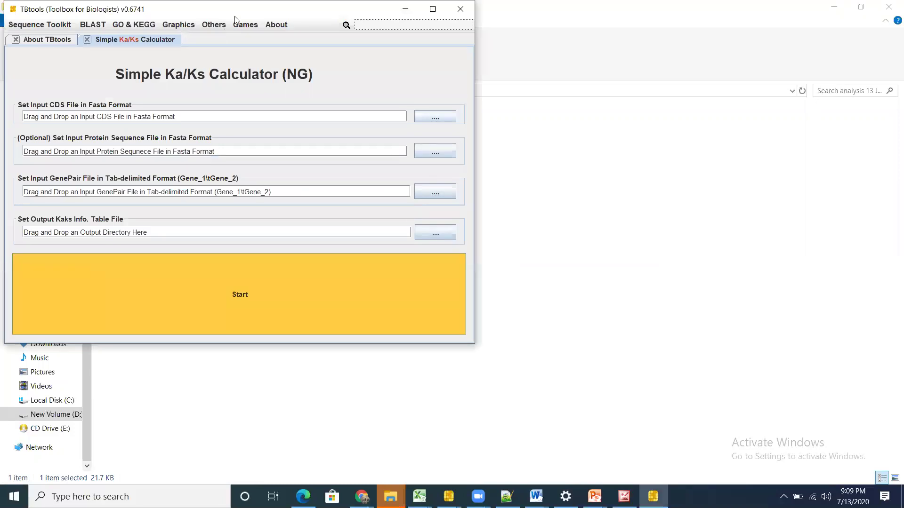
pyautogui.click(461, 8)
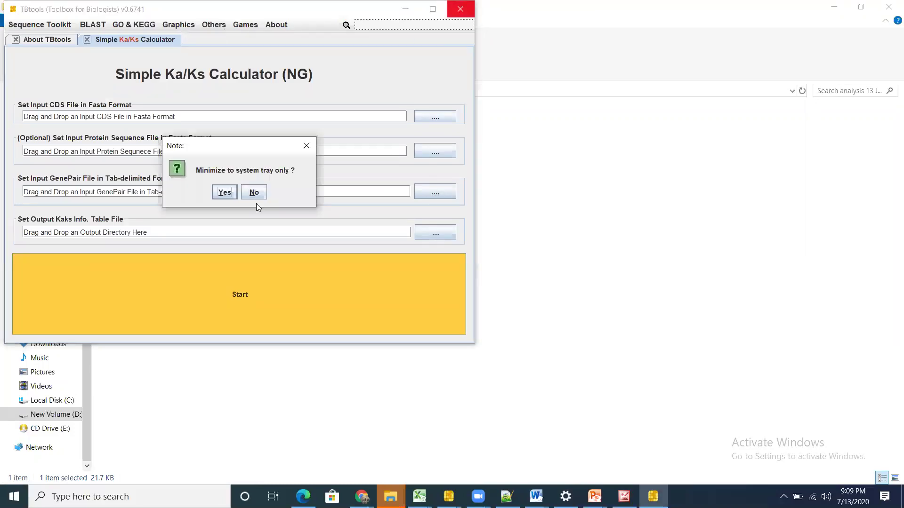
pyautogui.click(232, 191)
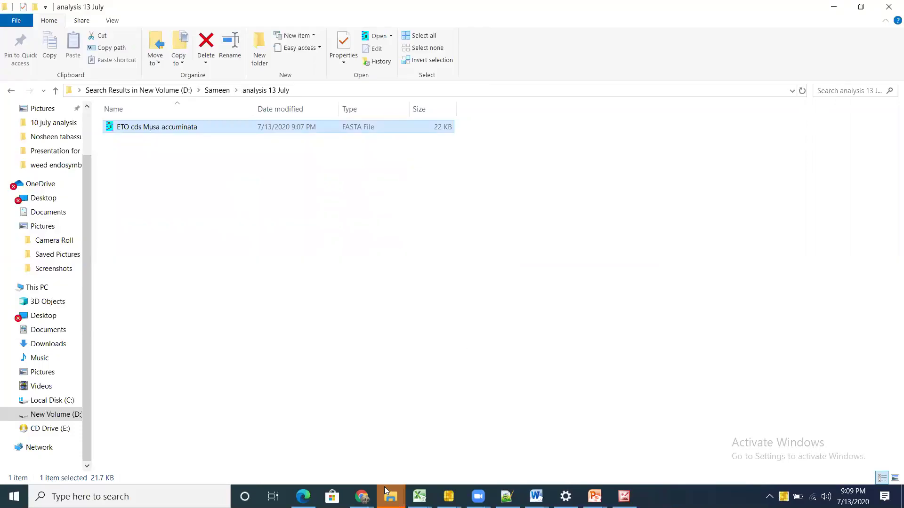
pyautogui.click(449, 497)
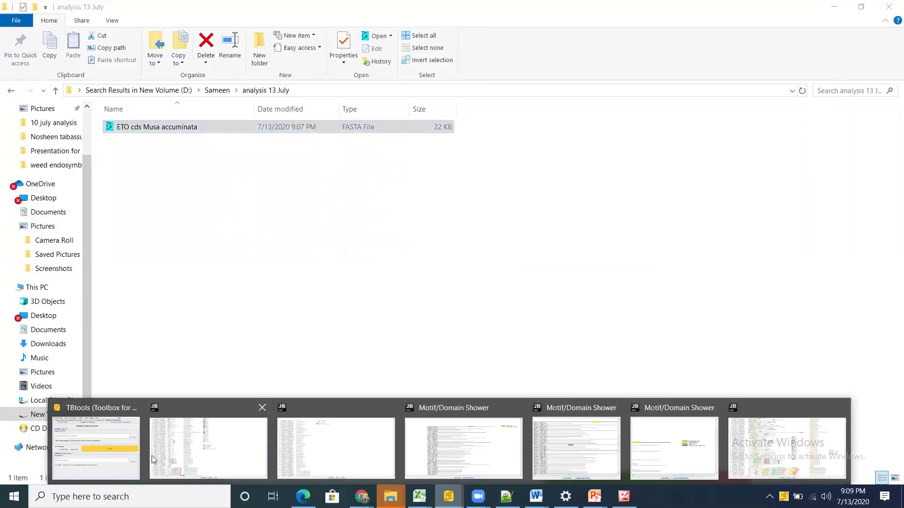
pyautogui.click(125, 441)
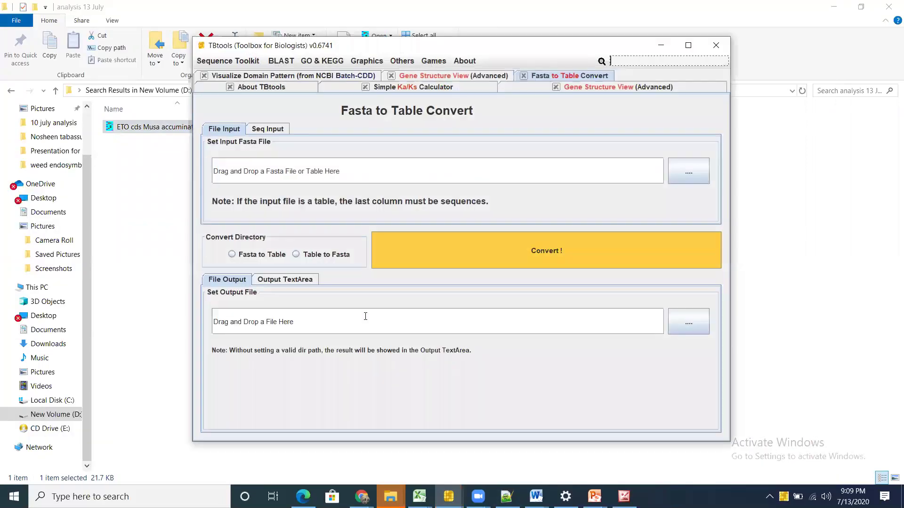
# Step: Paste the copied sequences as direct sequence input and convert them from Fasta to Table, with the result in the output text area
pyautogui.click(267, 131)
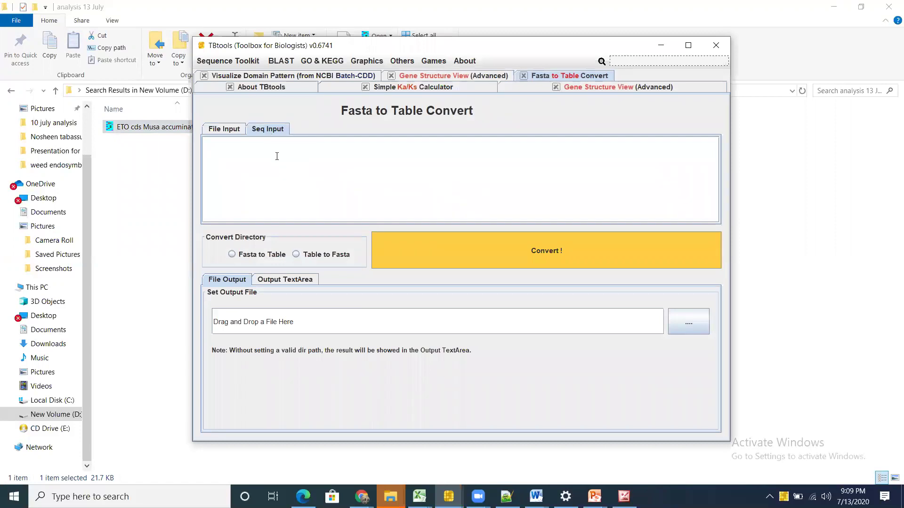
pyautogui.hotkey('ctrl', 'v')
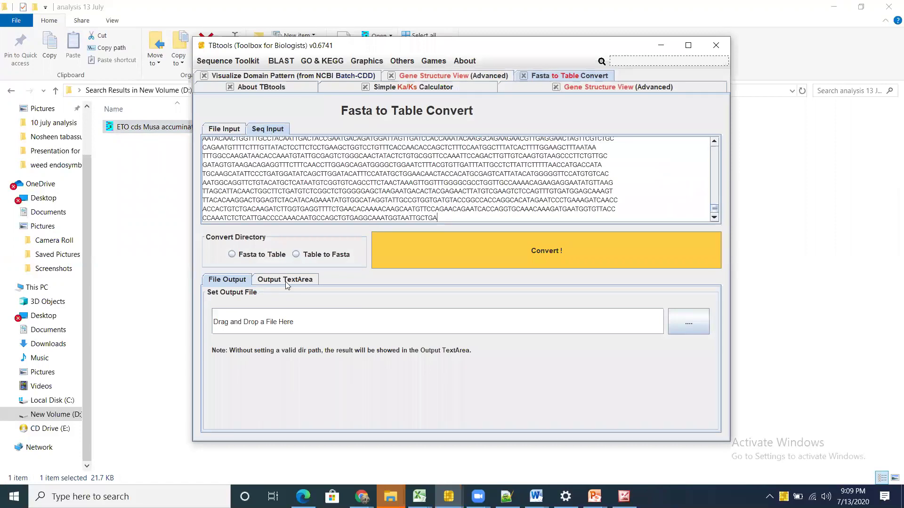
pyautogui.click(232, 255)
pyautogui.click(285, 282)
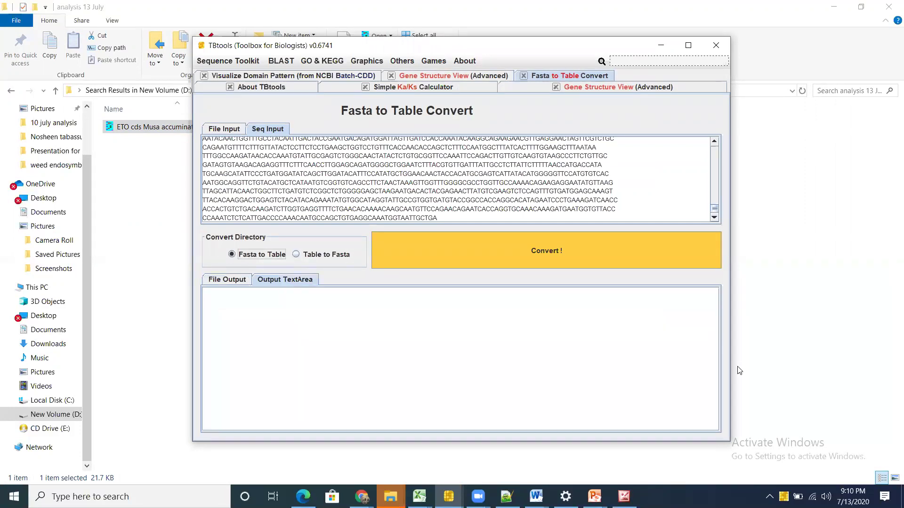
pyautogui.click(553, 259)
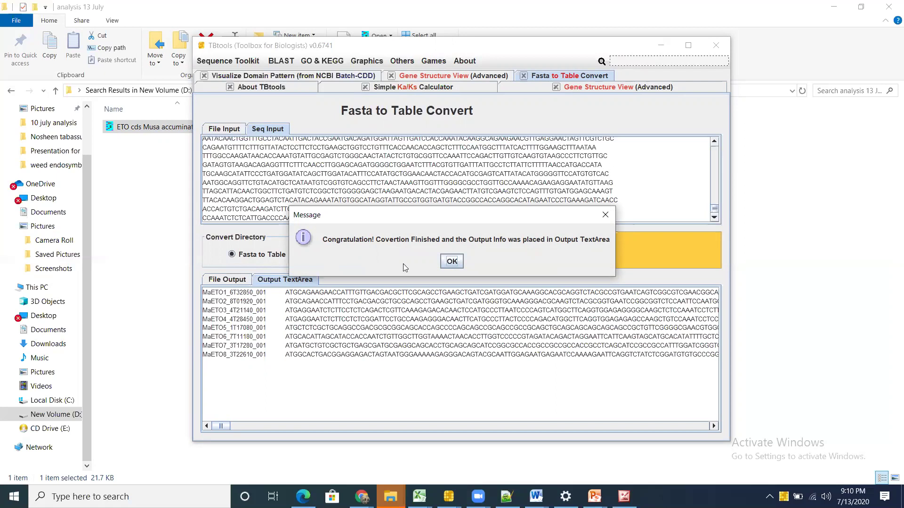
pyautogui.click(453, 261)
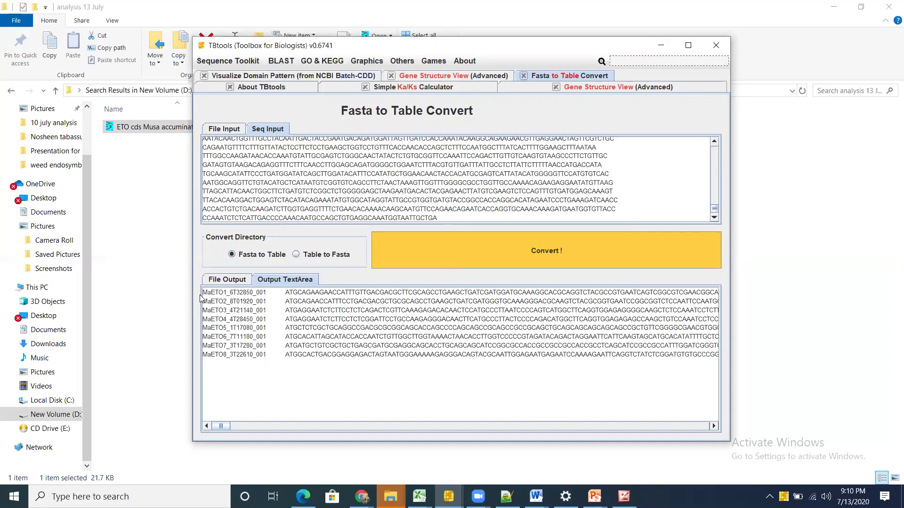
# Step: Select the whole converted table for copying and switch to the Ks and Ka Table workbook in Excel
pyautogui.hotkey('ctrl', 'a')
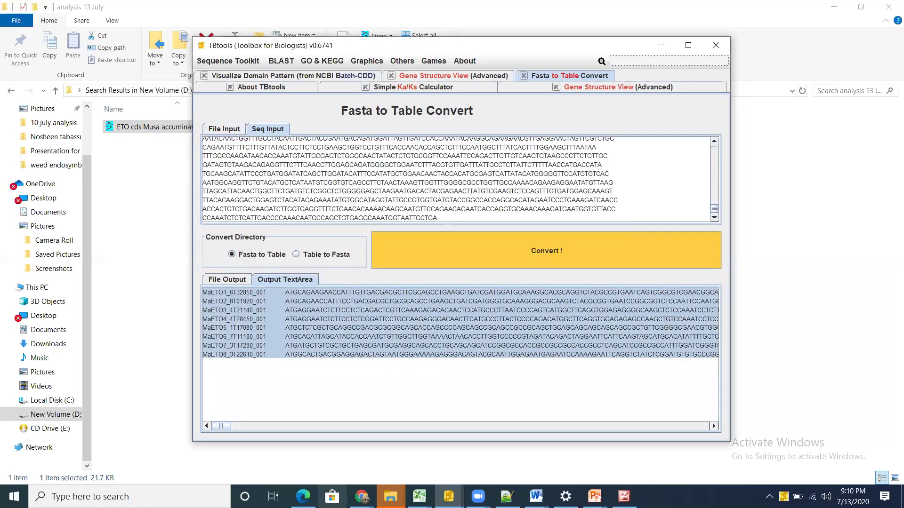
pyautogui.click(506, 496)
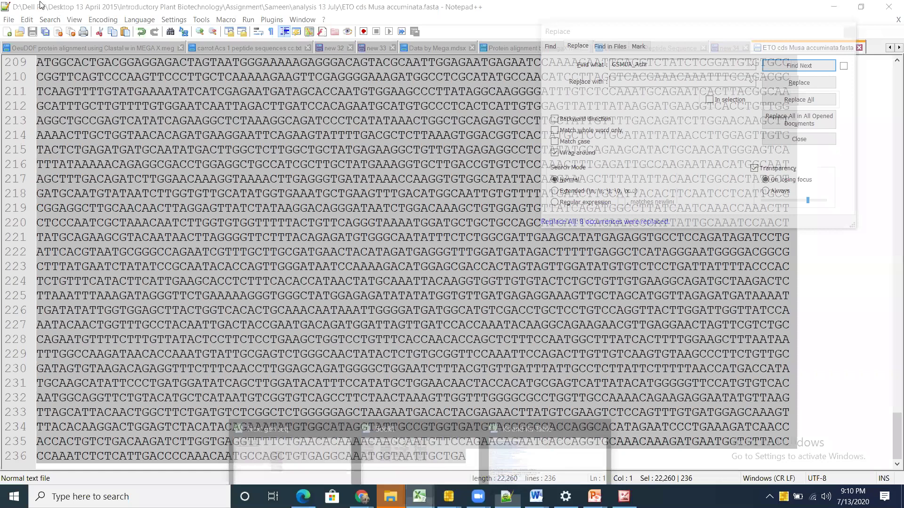
pyautogui.hotkey('alt', 'Tab')
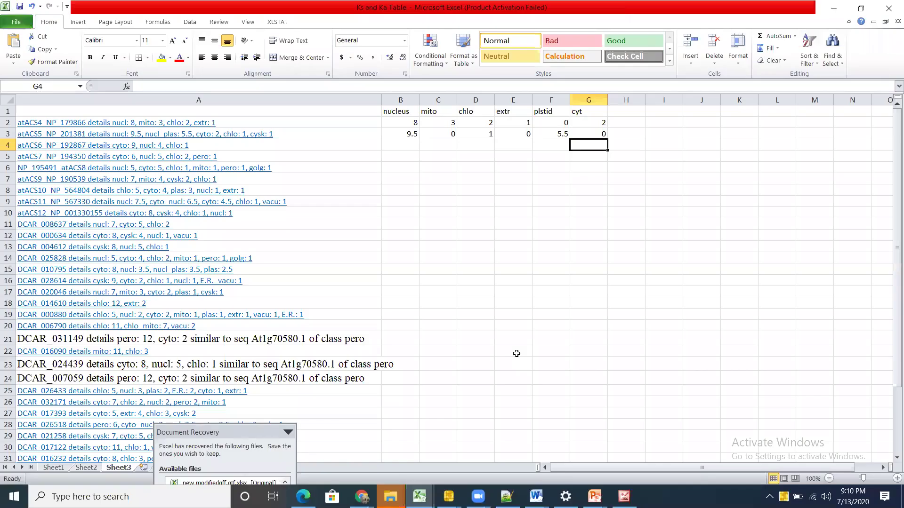
# Step: Go through Sheet2 to Sheet1 of the workbook and try to dismiss the Document Recovery pane
pyautogui.click(79, 468)
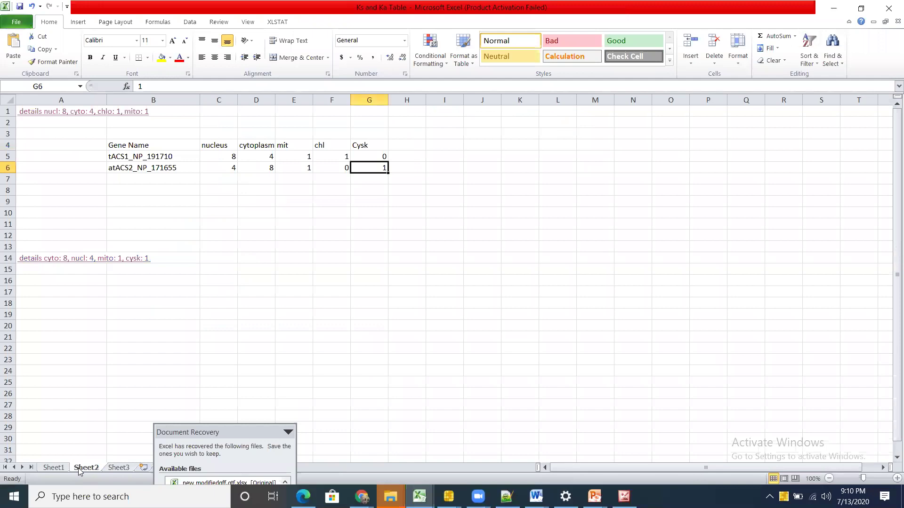
pyautogui.click(52, 469)
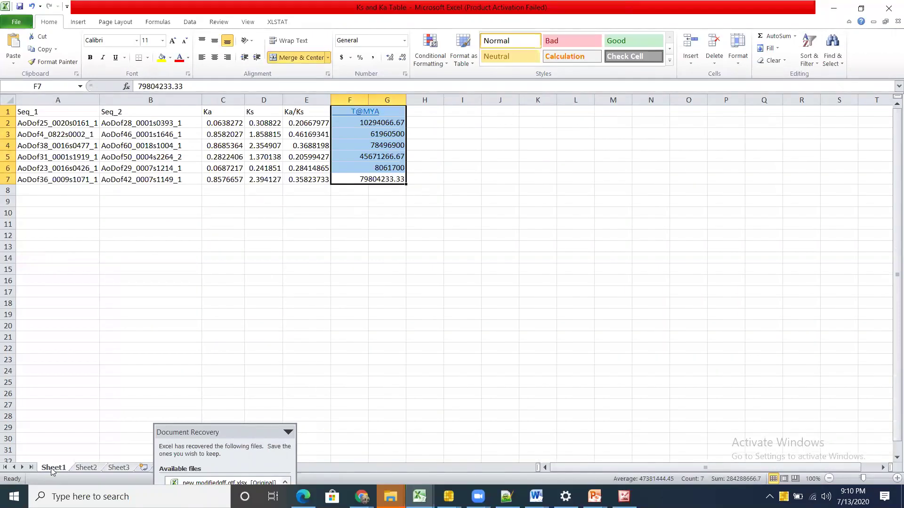
pyautogui.click(289, 432)
pyautogui.click(336, 413)
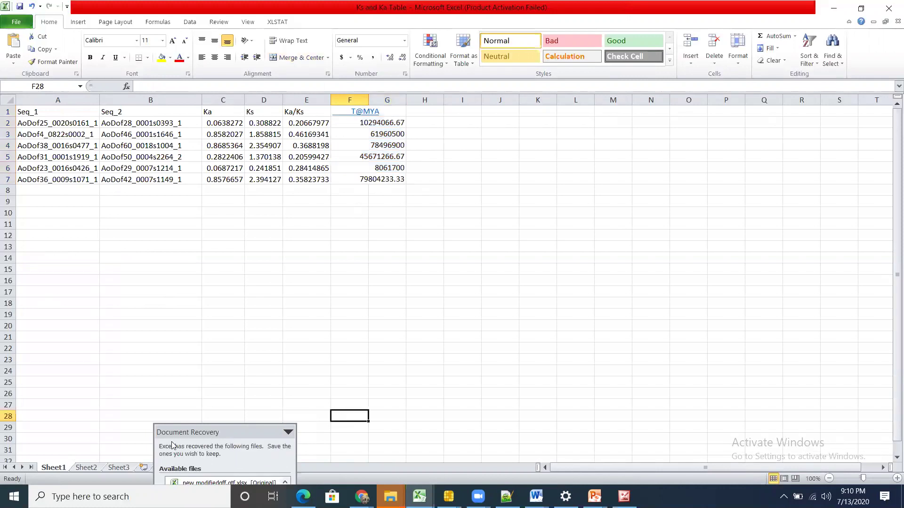
# Step: Insert a new worksheet, paste the copied MaETO gene IDs and sequences from A1, and widen column A to fit the IDs
pyautogui.click(143, 468)
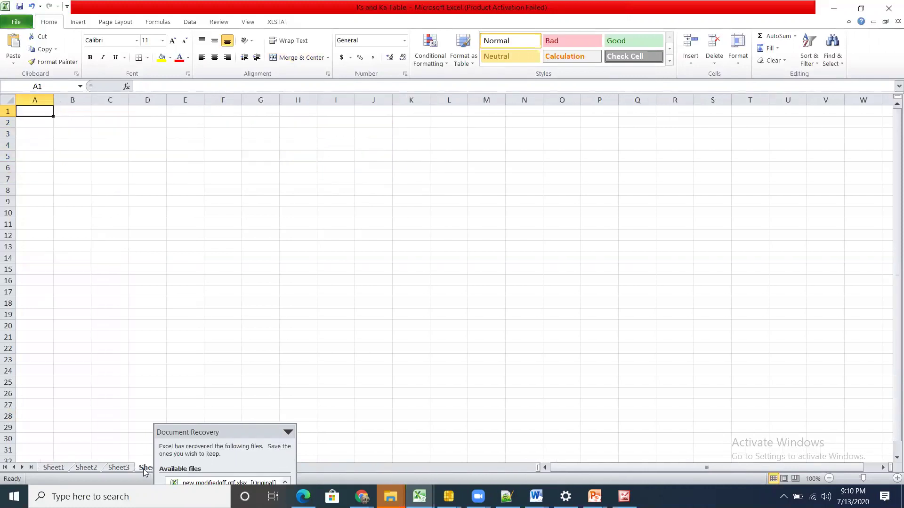
pyautogui.hotkey('ctrl', 'v')
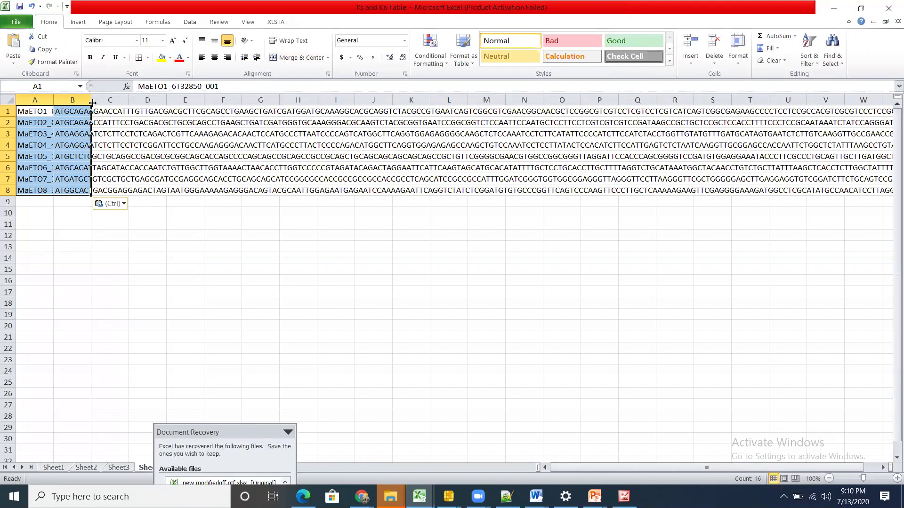
pyautogui.click(115, 213)
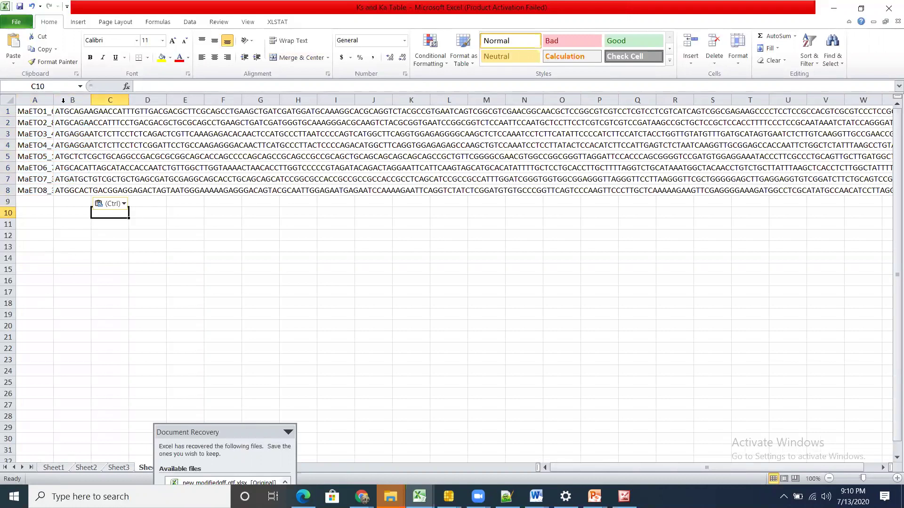
pyautogui.moveTo(55, 99); pyautogui.dragTo(128, 102)
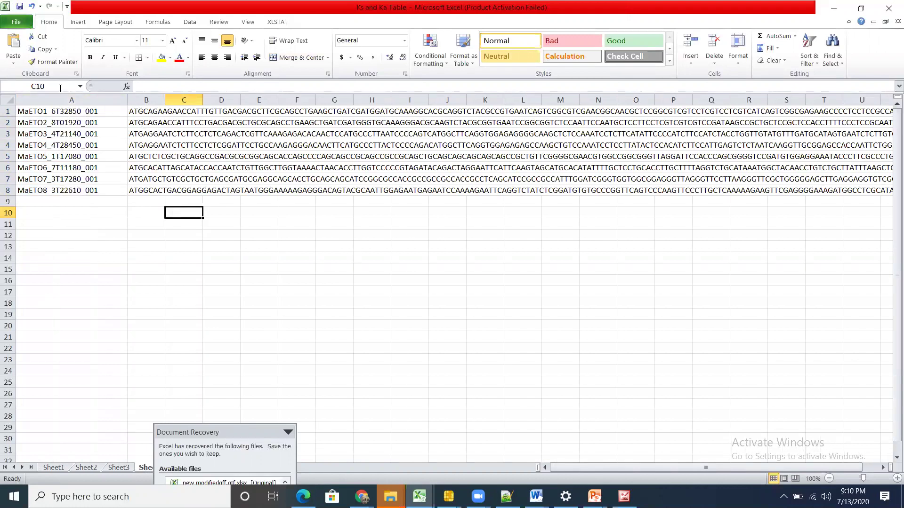
# Step: Try to delete the entire rows of the sequence cells B1:B8, and undo the deletion
pyautogui.moveTo(58, 111); pyautogui.dragTo(60, 190)
pyautogui.moveTo(142, 111); pyautogui.dragTo(150, 191)
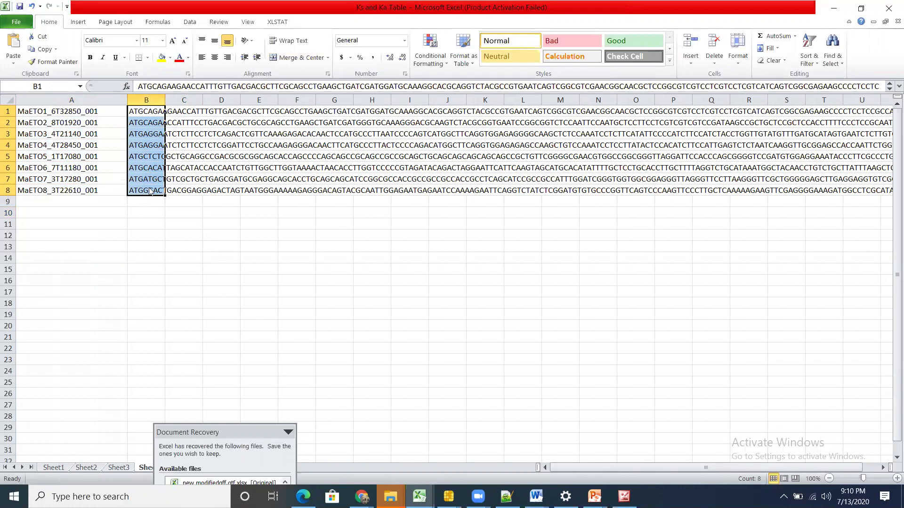
pyautogui.rightClick(149, 190)
pyautogui.click(183, 275)
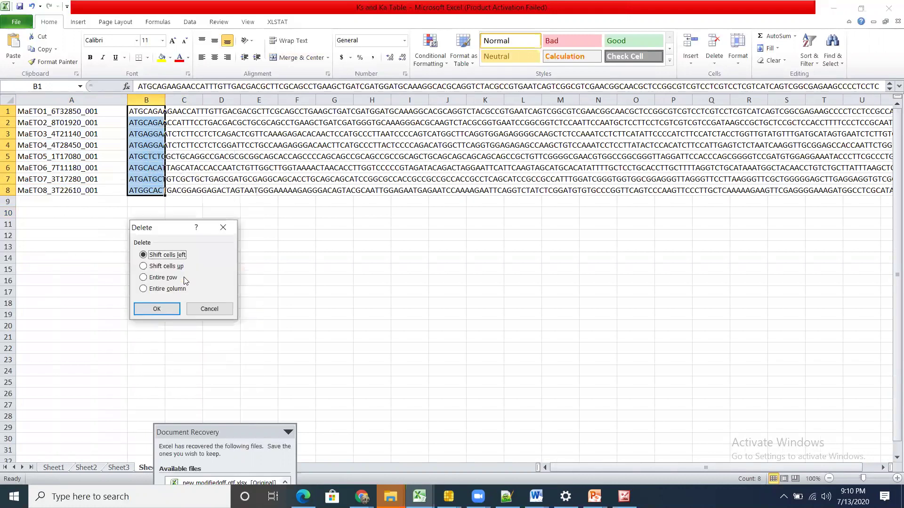
pyautogui.click(166, 278)
pyautogui.press('Return')
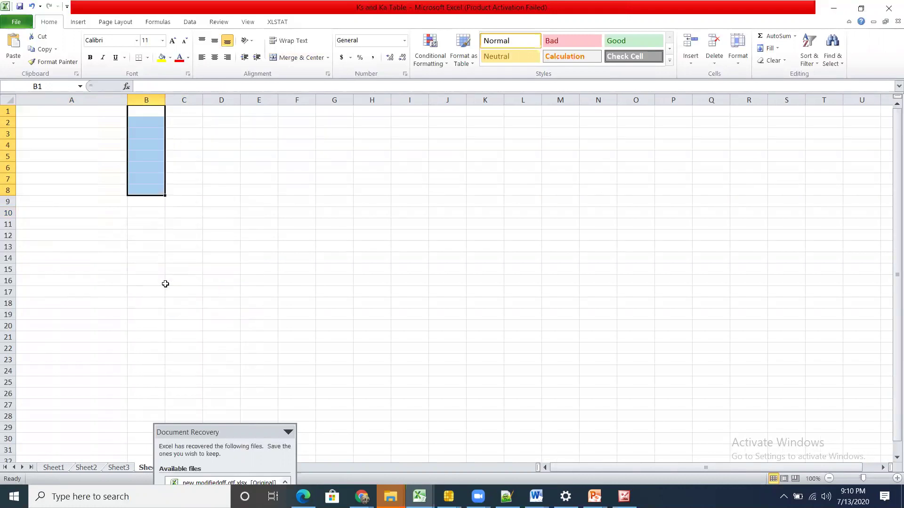
pyautogui.hotkey('ctrl', 'z')
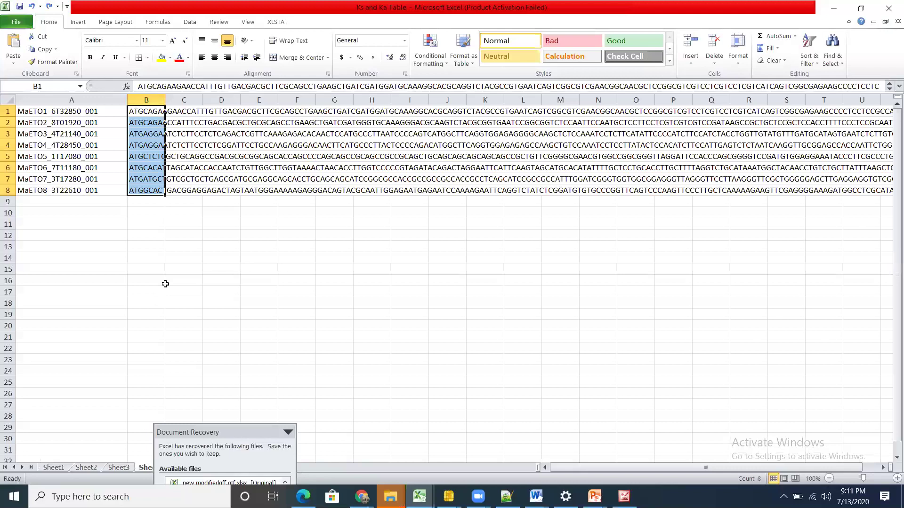
# Step: Delete the entire column B of sequences, keeping the gene IDs in column A
pyautogui.rightClick(158, 171)
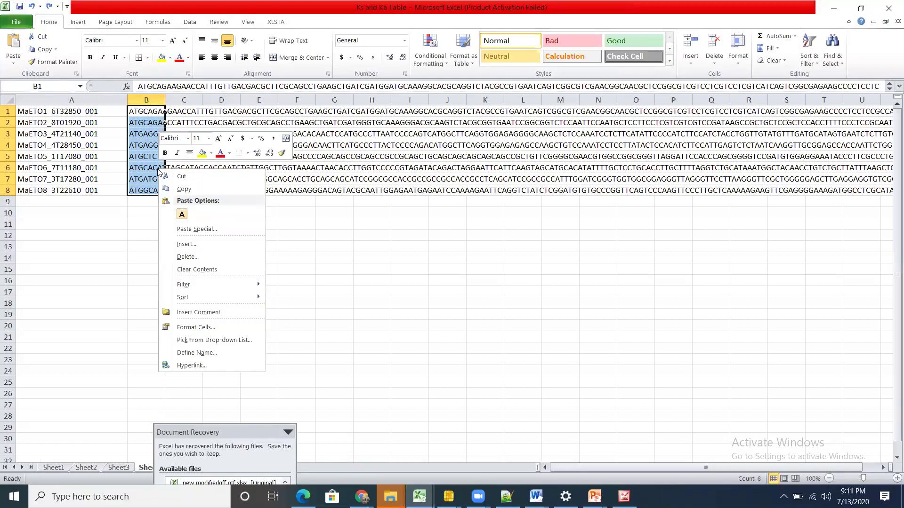
pyautogui.click(205, 257)
pyautogui.click(170, 270)
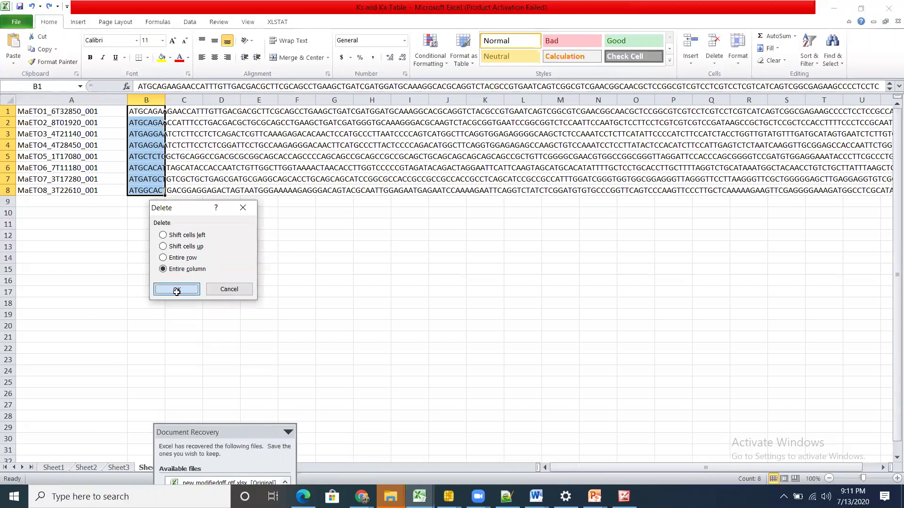
pyautogui.click(178, 289)
pyautogui.click(177, 292)
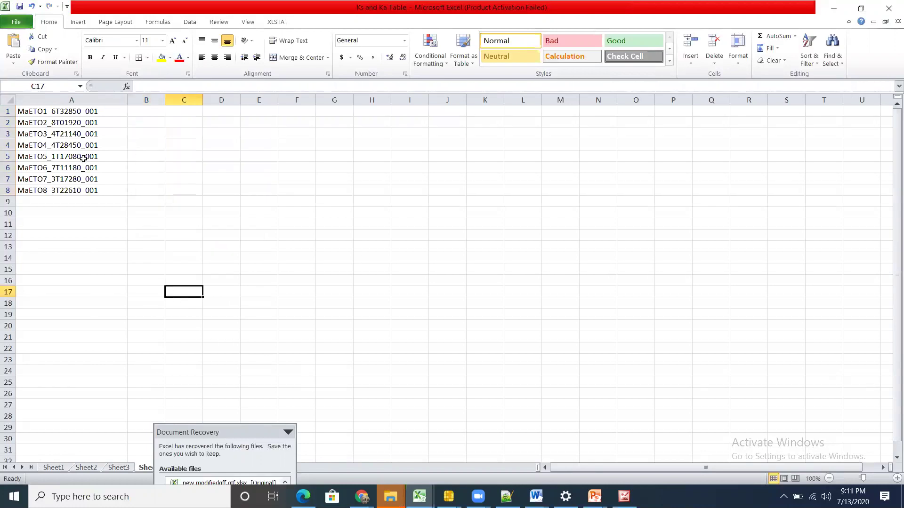
# Step: Copy the gene ID MaETO2_8T01920_001 from A2 into B1, widening column B to fit it
pyautogui.click(81, 111)
pyautogui.moveTo(81, 111); pyautogui.dragTo(73, 186)
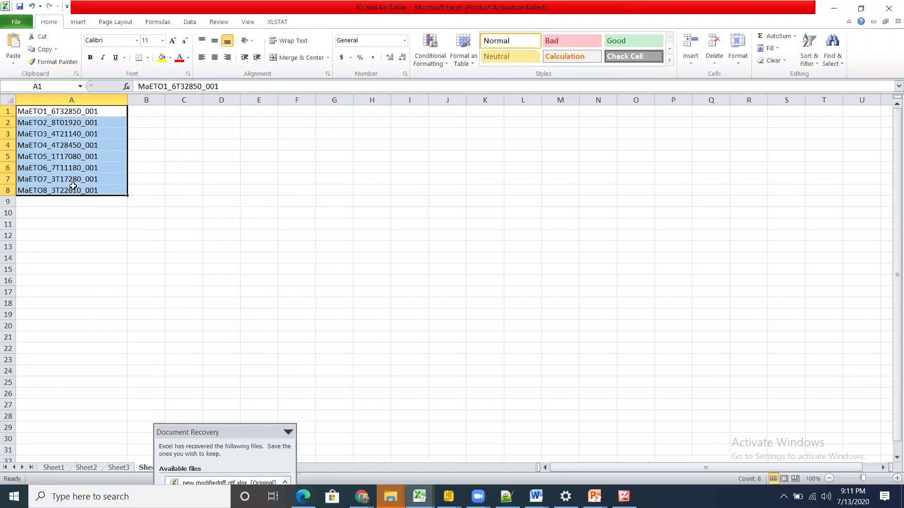
pyautogui.click(57, 122)
pyautogui.rightClick(57, 122)
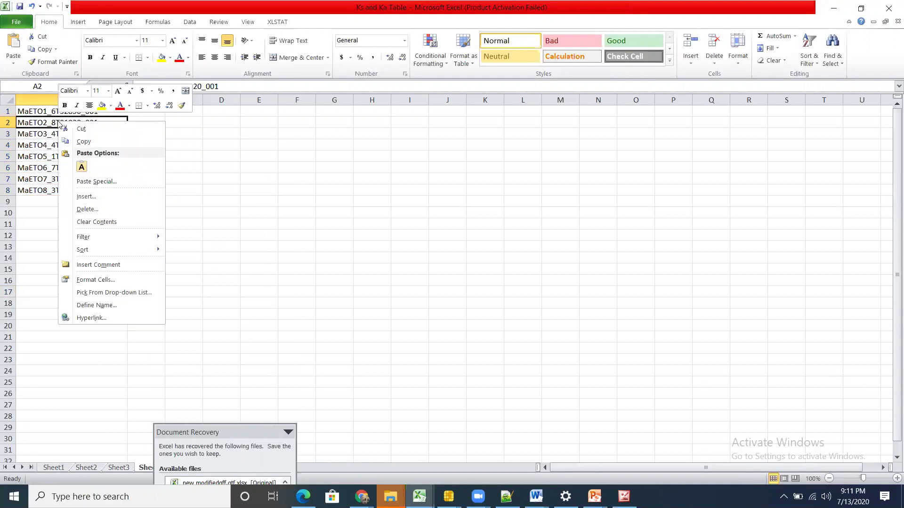
pyautogui.click(81, 138)
pyautogui.click(141, 112)
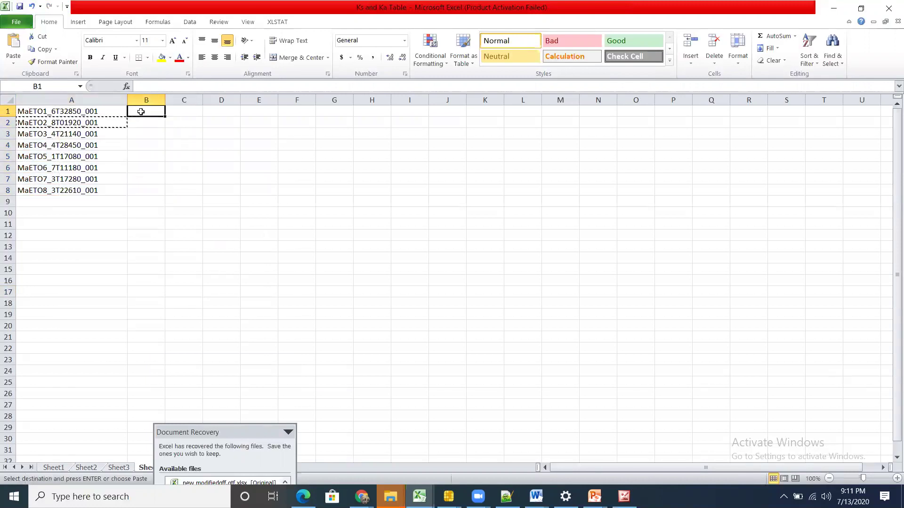
pyautogui.moveTo(165, 100); pyautogui.dragTo(239, 99)
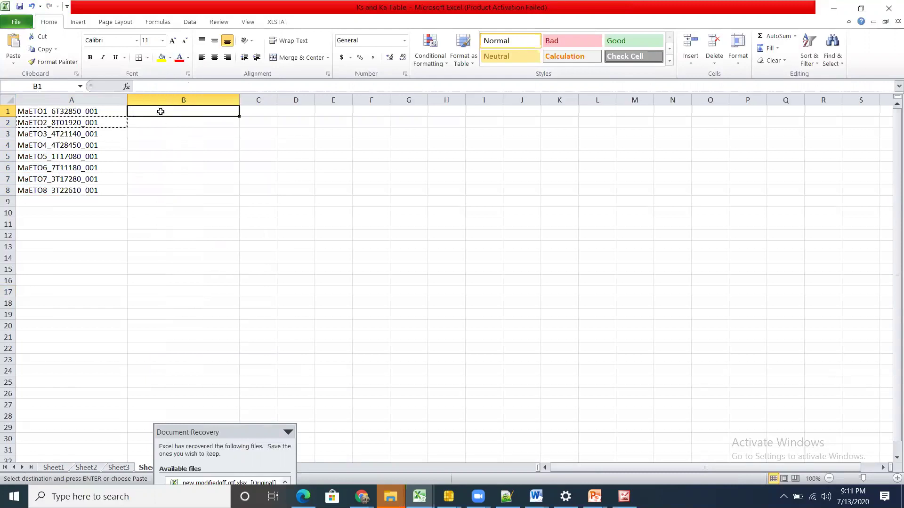
pyautogui.hotkey('ctrl', 'v')
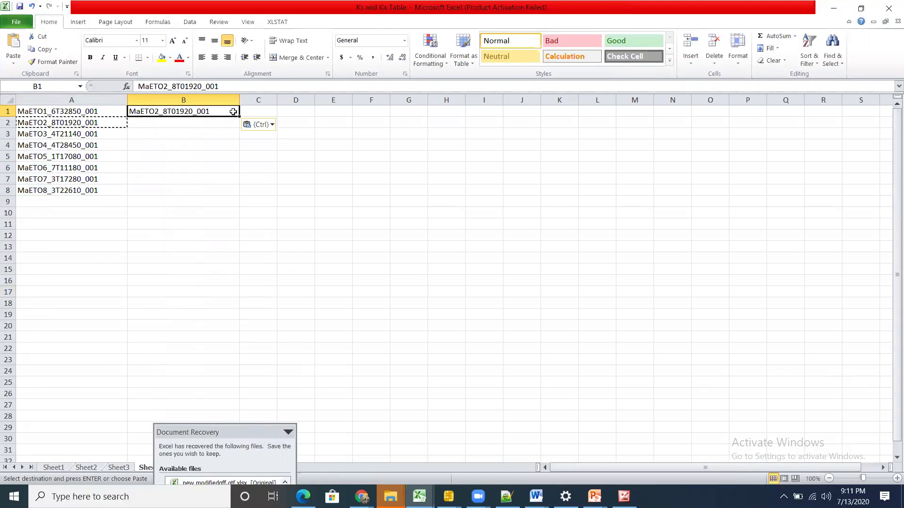
# Step: Paste the copied MaETO2_8T01920_001 ID into B3:B8 as values and number formatting, leaving B2 empty
pyautogui.moveTo(220, 123); pyautogui.dragTo(211, 192)
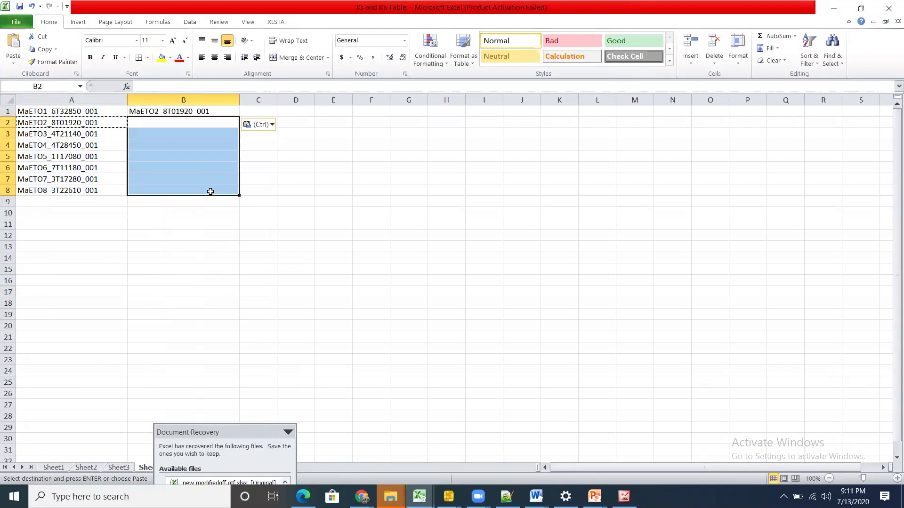
pyautogui.click(165, 124)
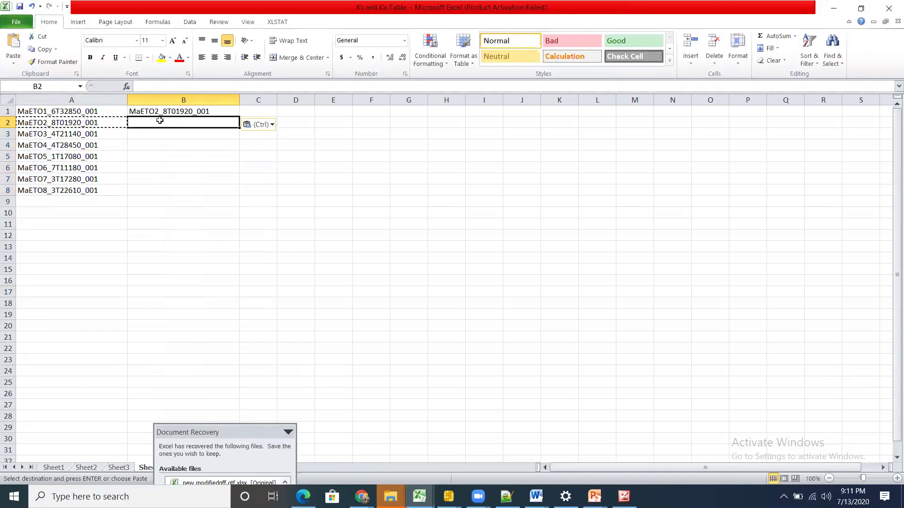
pyautogui.moveTo(152, 134); pyautogui.dragTo(154, 186)
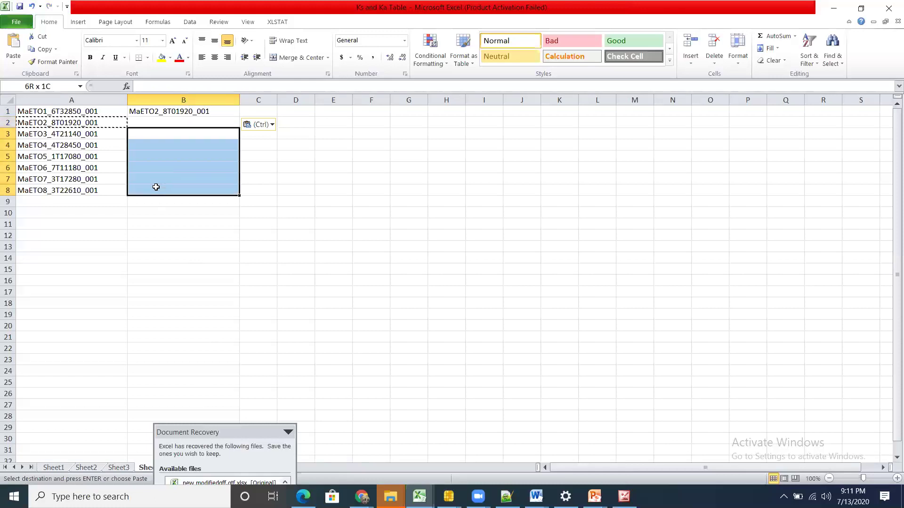
pyautogui.rightClick(158, 137)
pyautogui.moveTo(268, 195)
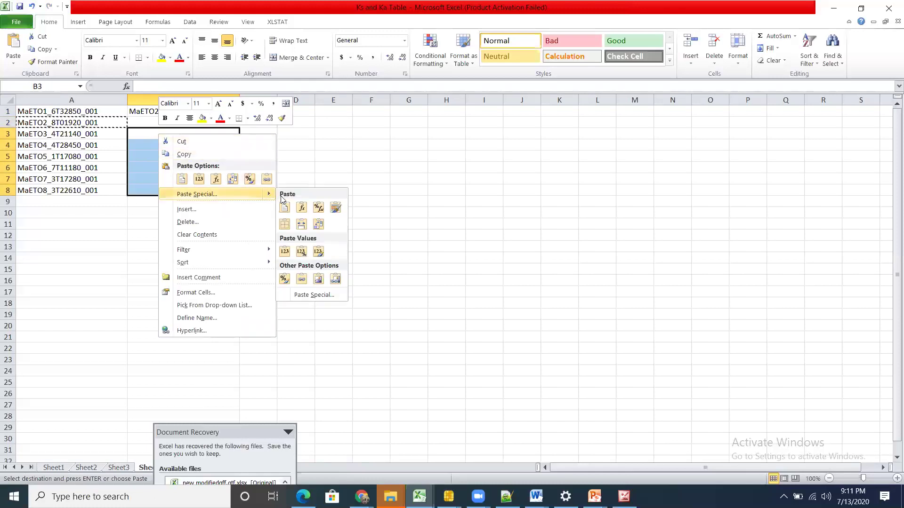
pyautogui.click(301, 252)
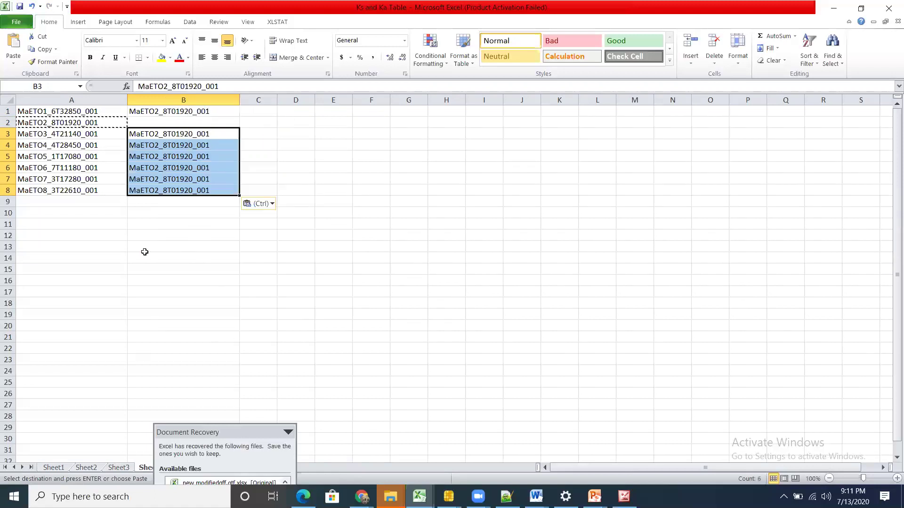
pyautogui.click(170, 252)
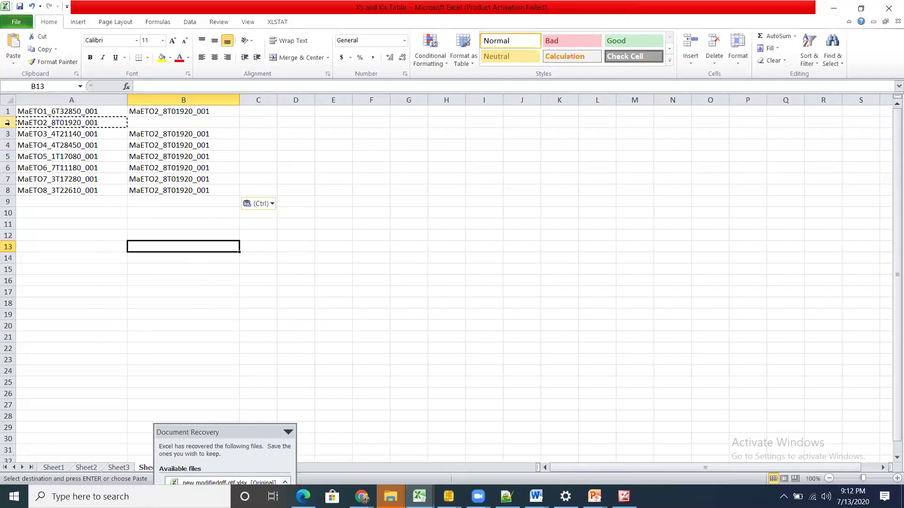
# Step: Delete row 2, which holds the unpaired MaETO2_8T01920_001 entry
pyautogui.rightClick(7, 122)
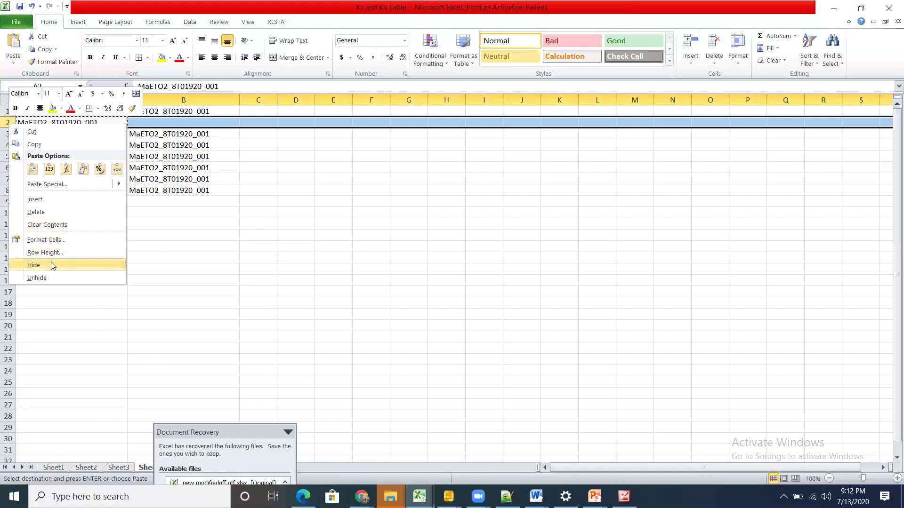
pyautogui.click(52, 212)
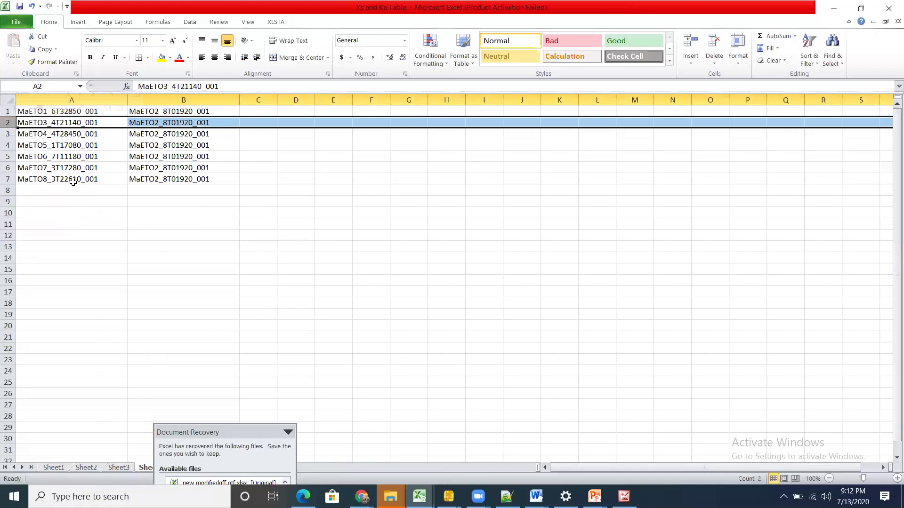
pyautogui.click(118, 235)
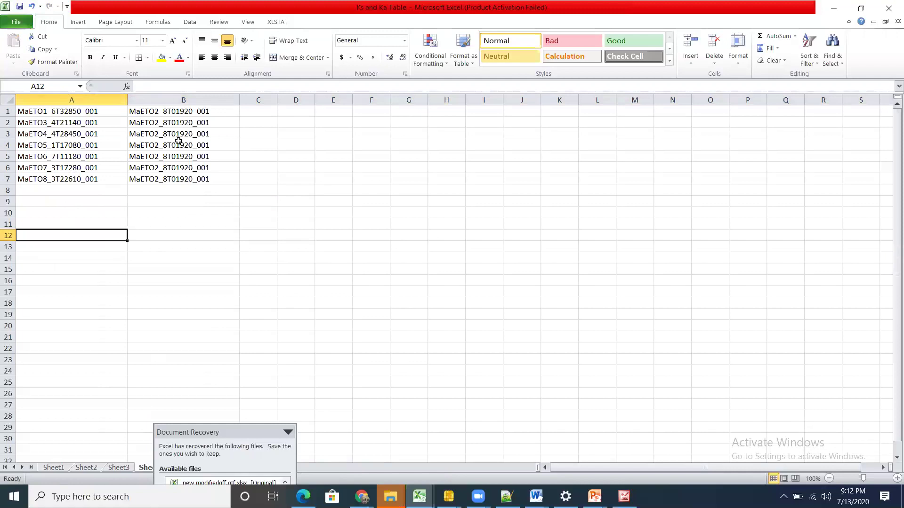
# Step: Copy the gene ID MaETO1_6T32850_001 from A1 and paste it as values into B8:B13
pyautogui.click(162, 191)
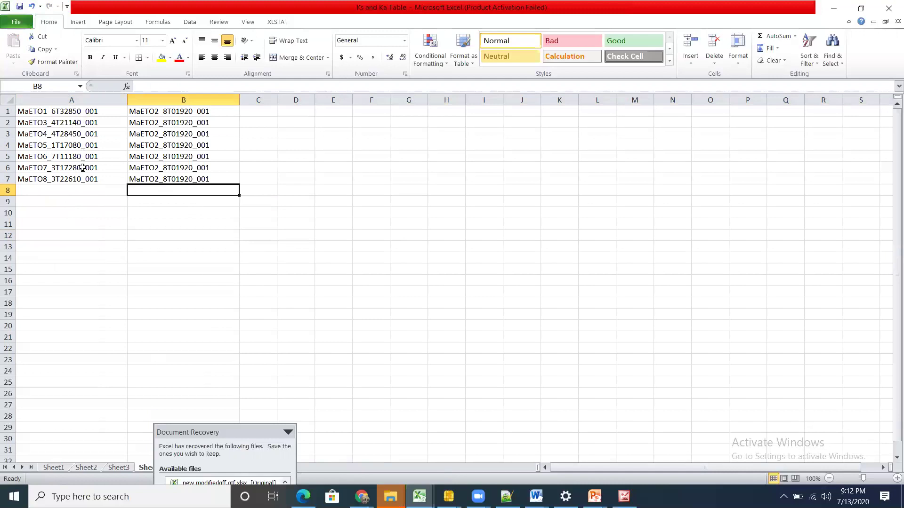
pyautogui.click(89, 112)
pyautogui.rightClick(91, 112)
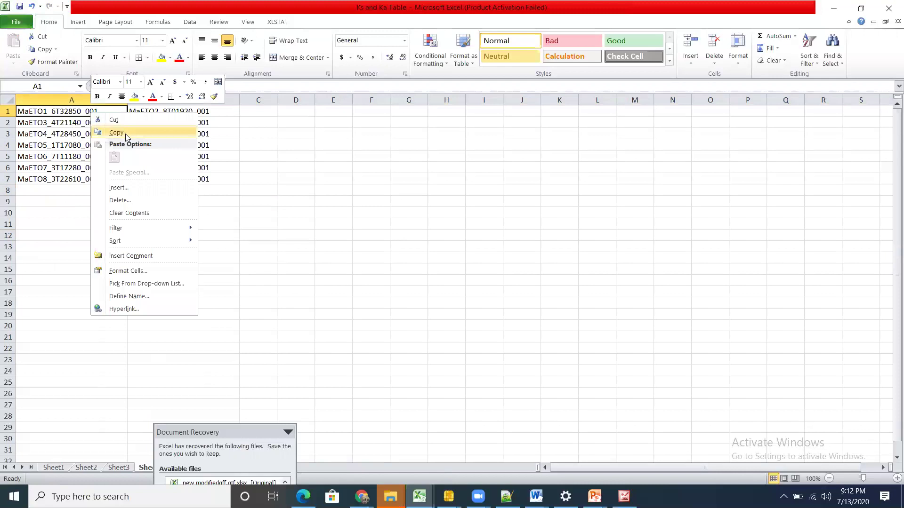
pyautogui.click(126, 136)
pyautogui.click(161, 190)
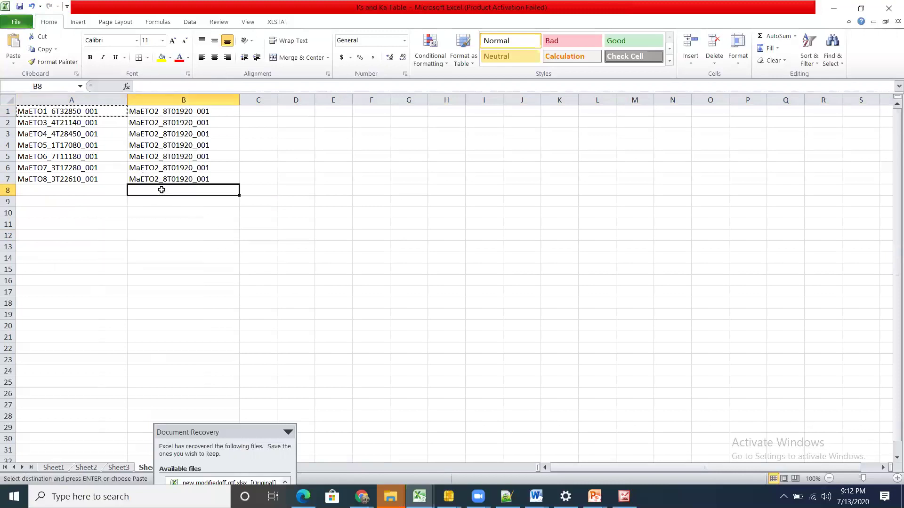
pyautogui.moveTo(161, 190); pyautogui.dragTo(165, 246)
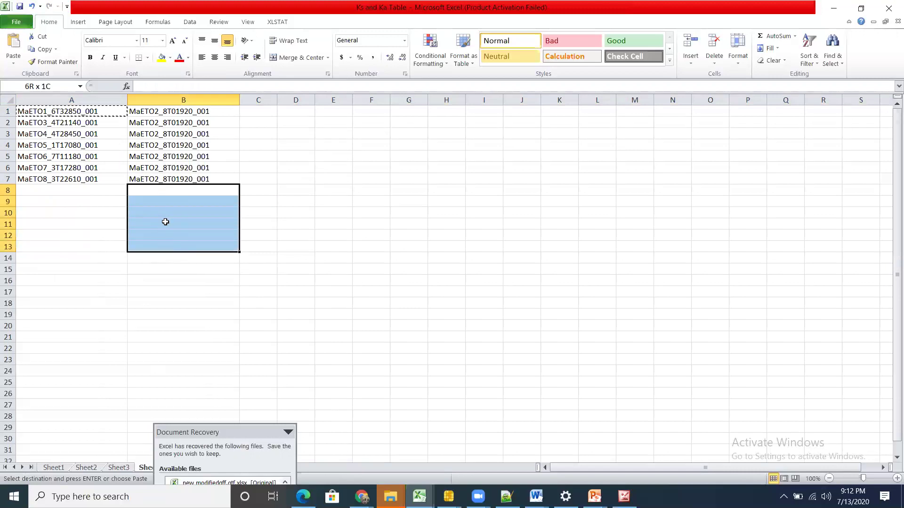
pyautogui.rightClick(157, 194)
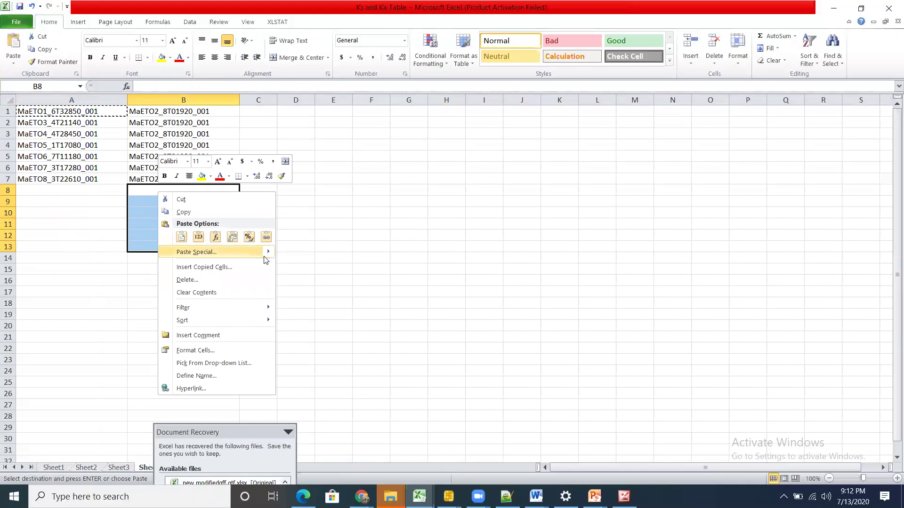
pyautogui.moveTo(259, 254)
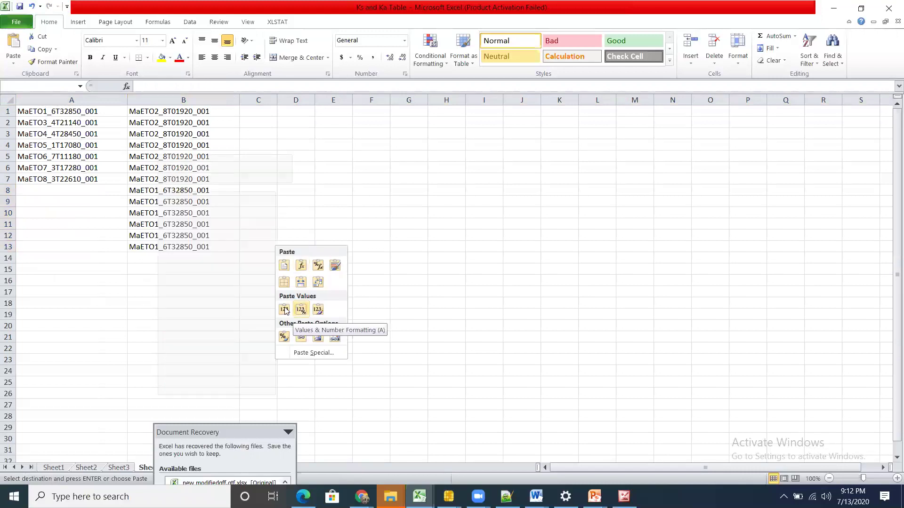
pyautogui.click(284, 310)
pyautogui.click(215, 292)
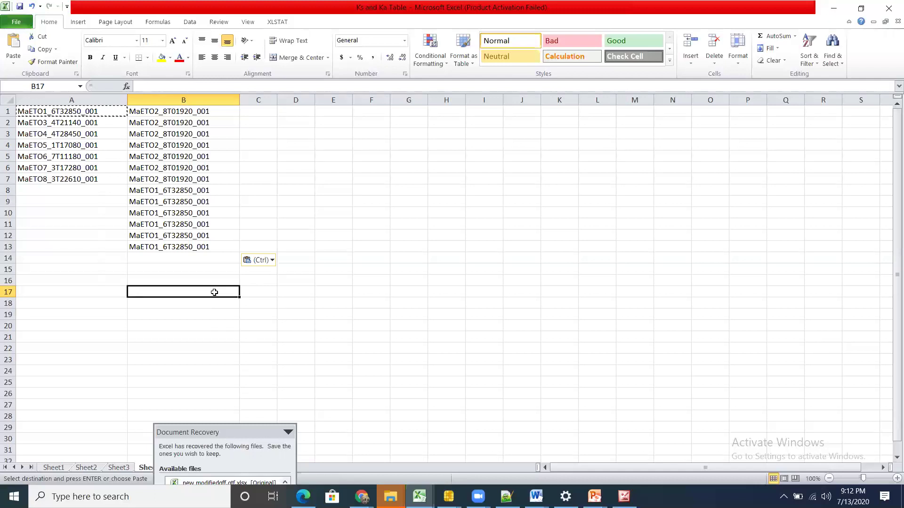
# Step: Clear the extra MaETO1_6T32850_001 entry from B13
pyautogui.moveTo(84, 123); pyautogui.dragTo(87, 168)
pyautogui.click(69, 119)
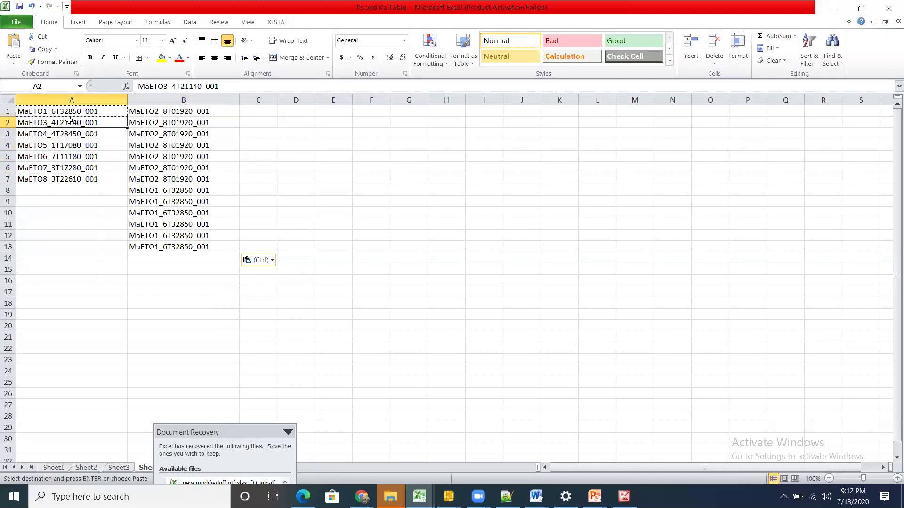
pyautogui.click(155, 247)
pyautogui.press('Delete')
pyautogui.click(94, 251)
# Step: Copy the gene IDs MaETO4 to MaETO8 from A3:A7 into A8:A12, beside the MaETO1 entries
pyautogui.click(74, 133)
pyautogui.moveTo(74, 133); pyautogui.dragTo(75, 179)
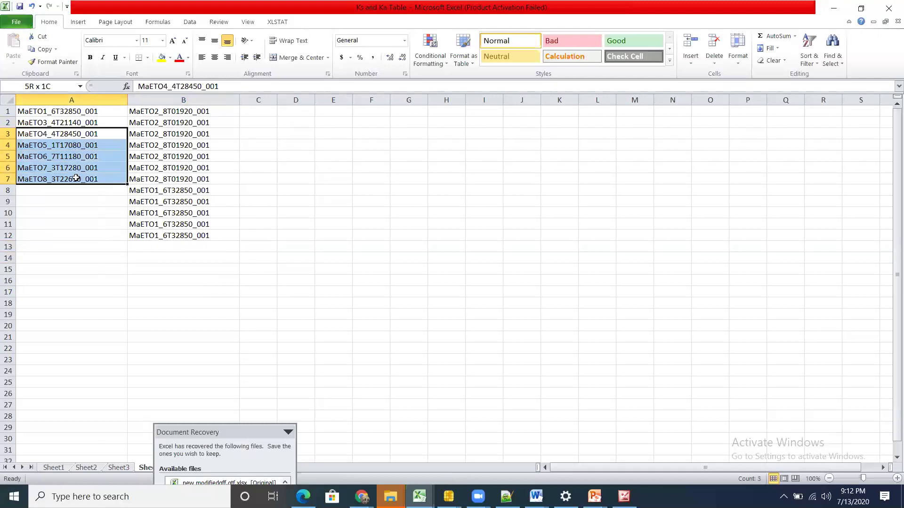
pyautogui.rightClick(69, 132)
pyautogui.click(92, 153)
pyautogui.click(67, 188)
pyautogui.moveTo(67, 188); pyautogui.dragTo(70, 238)
pyautogui.hotkey('ctrl', 'v')
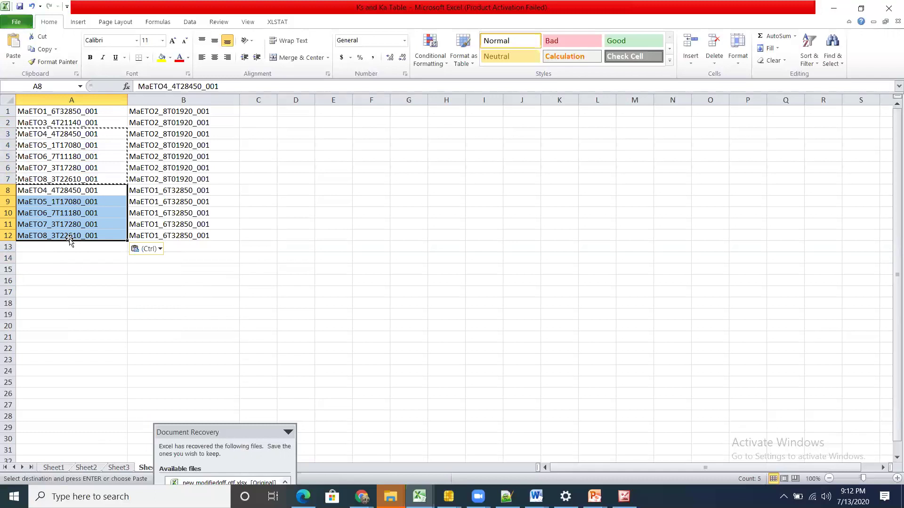
# Step: Copy the gene ID MaETO4_4T28450_001 from A3 and paste it into B13:B17
pyautogui.click(80, 257)
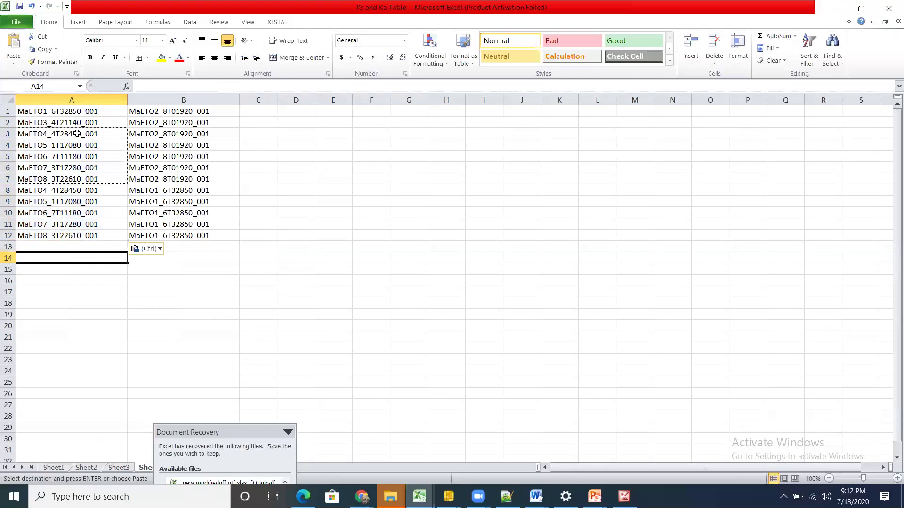
pyautogui.click(47, 132)
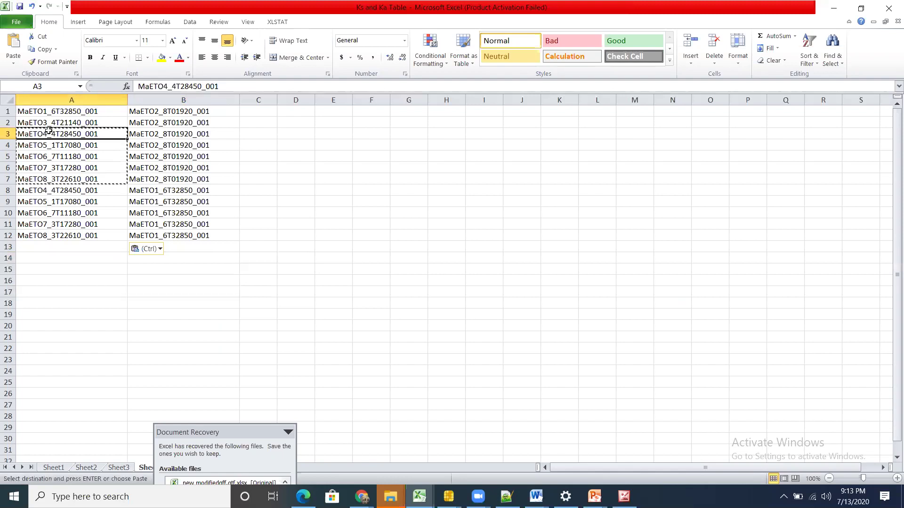
pyautogui.rightClick(46, 135)
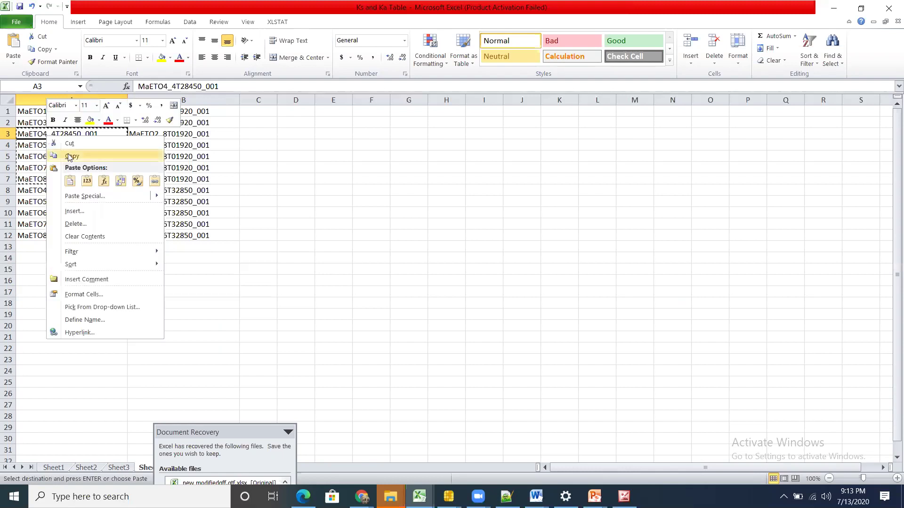
pyautogui.press('c')
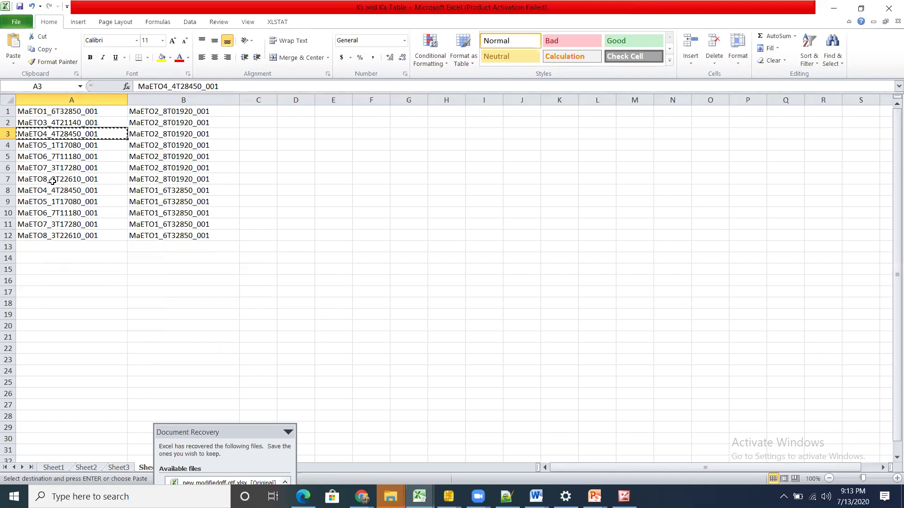
pyautogui.moveTo(143, 247); pyautogui.dragTo(142, 291)
pyautogui.hotkey('ctrl', 'v')
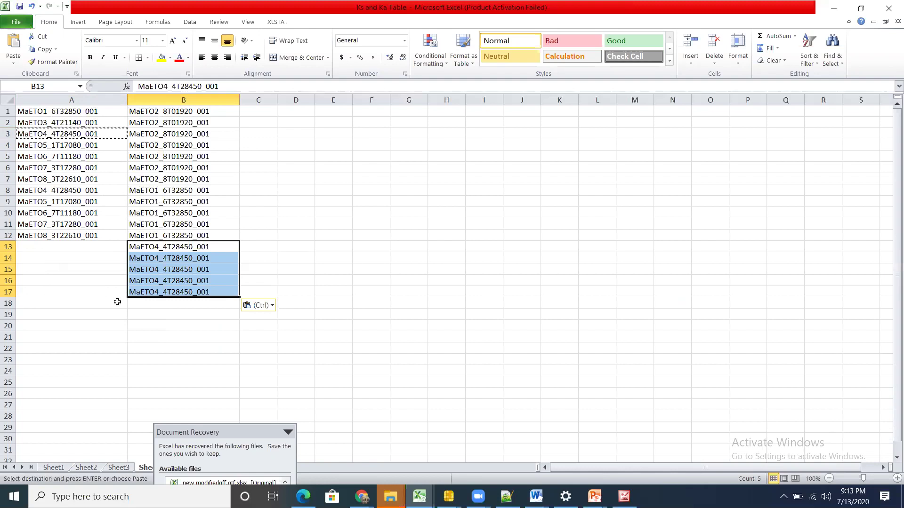
# Step: Copy the gene IDs MaETO5 to MaETO8 from A4:A7 into A13:A16, beside the MaETO4 entries
pyautogui.click(90, 145)
pyautogui.moveTo(90, 145); pyautogui.dragTo(90, 176)
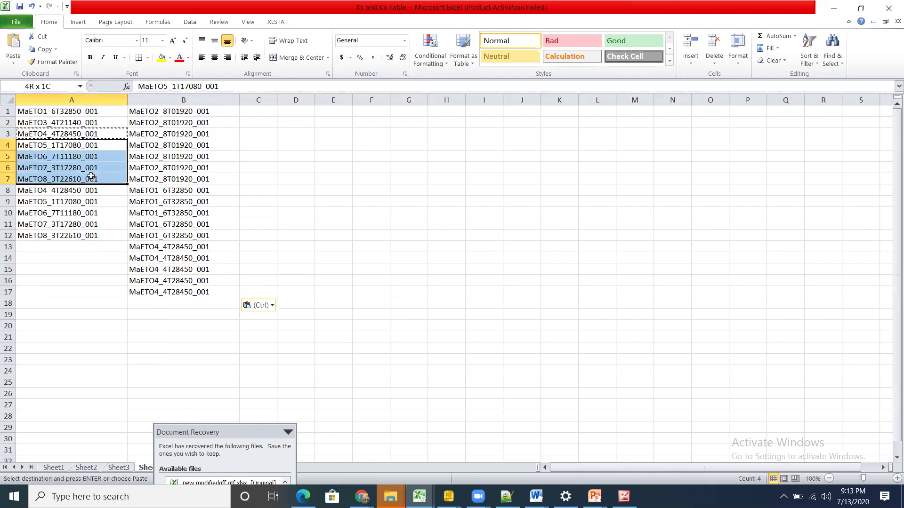
pyautogui.rightClick(91, 176)
pyautogui.click(118, 196)
pyautogui.moveTo(69, 247); pyautogui.dragTo(69, 294)
pyautogui.hotkey('ctrl', 'v')
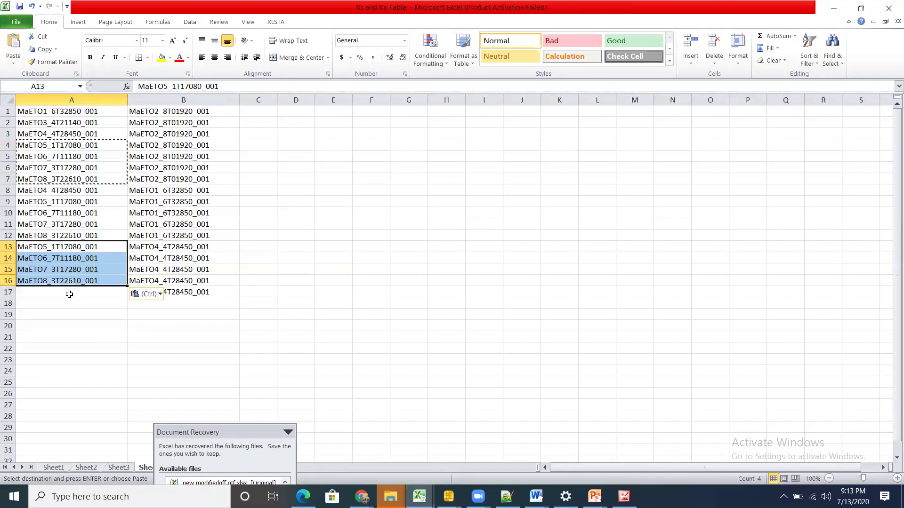
# Step: Clear the extra MaETO4_4T28450_001 entry from B17
pyautogui.click(154, 337)
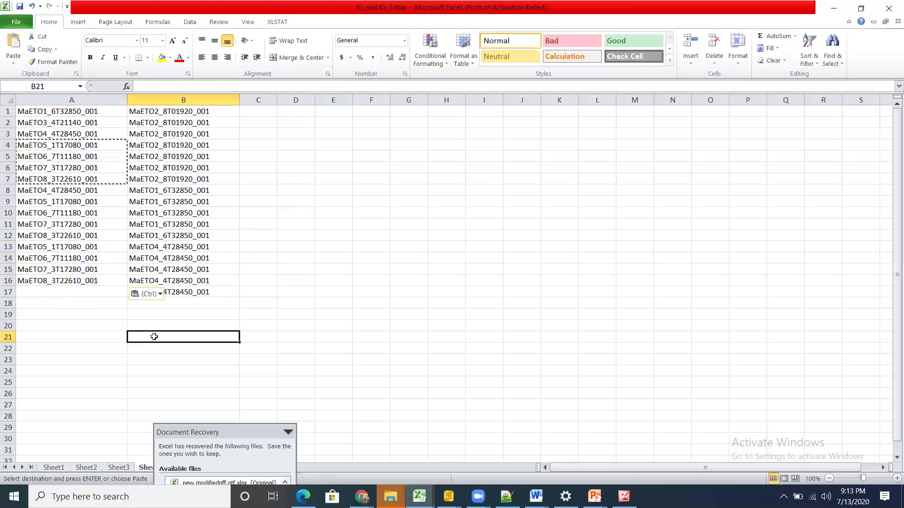
pyautogui.click(194, 293)
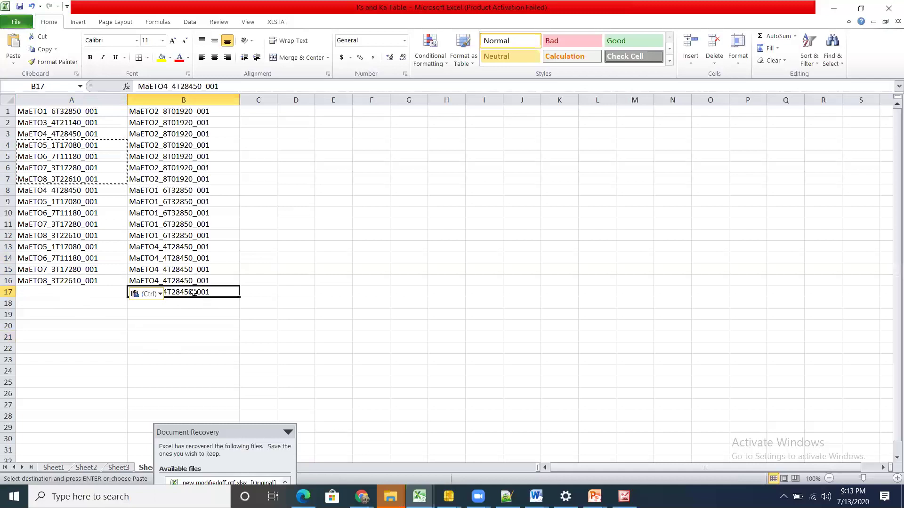
pyautogui.press('Delete')
pyautogui.click(91, 291)
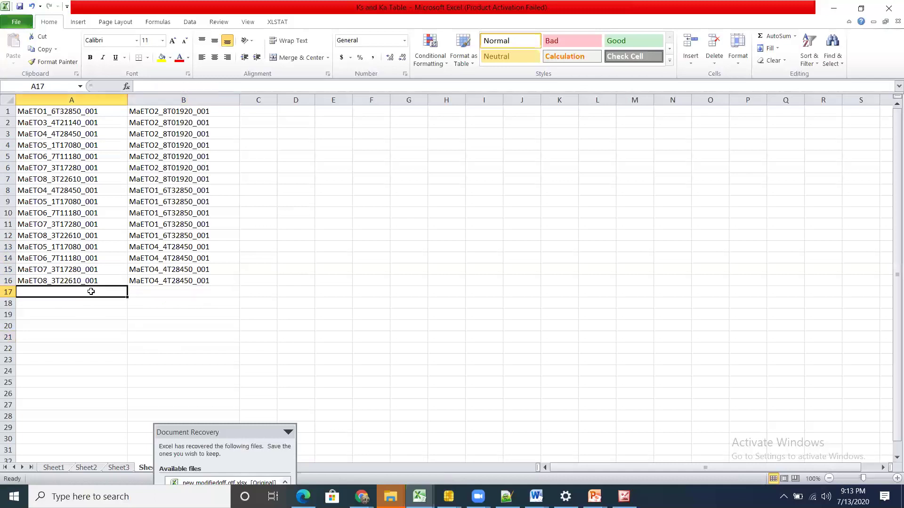
# Step: Copy the gene ID MaETO5_1T17080_001 from A4 and paste it into B17:B19
pyautogui.click(56, 157)
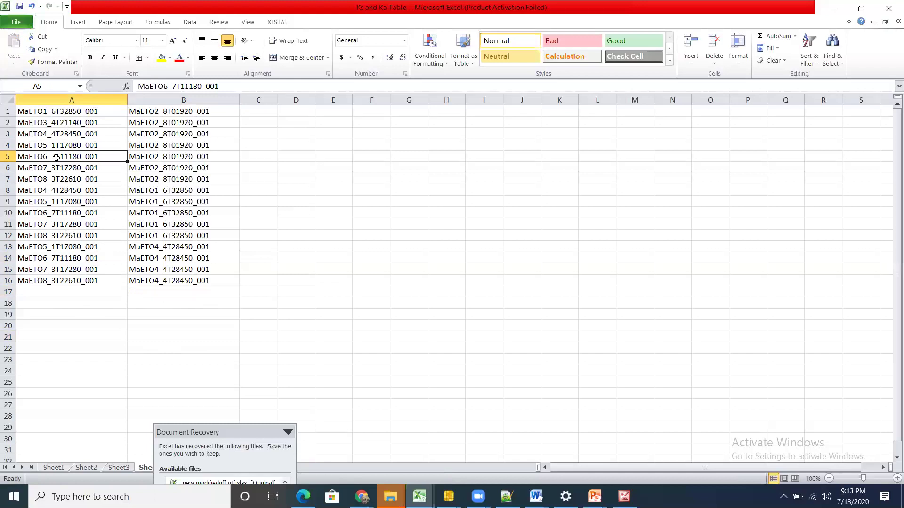
pyautogui.click(56, 134)
pyautogui.click(55, 146)
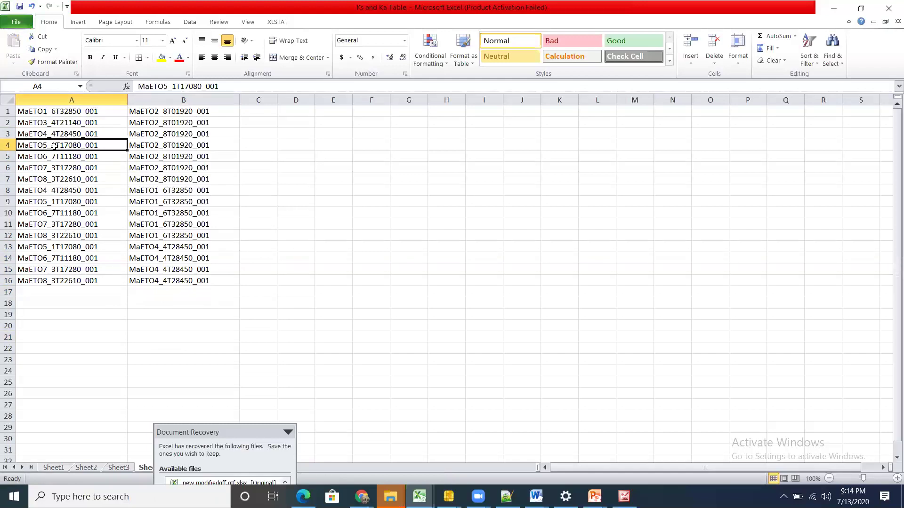
pyautogui.rightClick(55, 146)
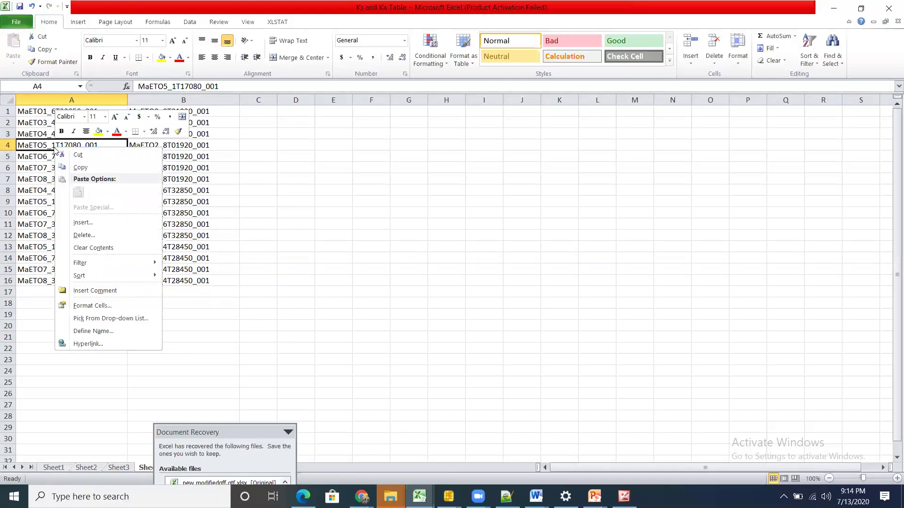
pyautogui.click(79, 168)
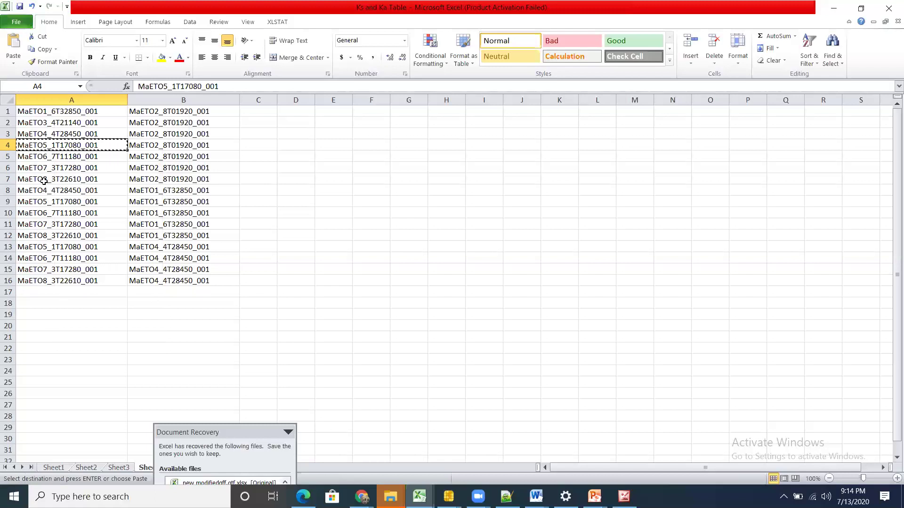
pyautogui.moveTo(146, 290); pyautogui.dragTo(146, 317)
pyautogui.hotkey('ctrl', 'v')
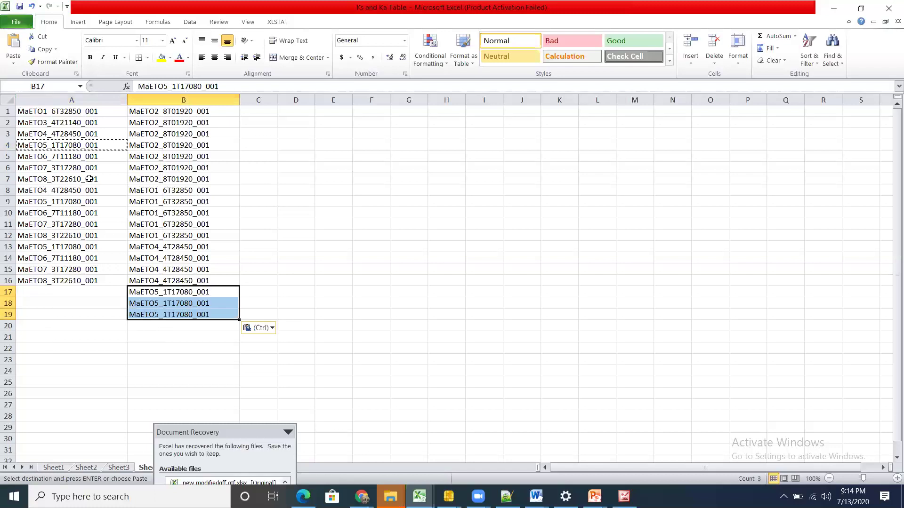
# Step: Copy the gene IDs MaETO6 to MaETO8 from A5:A7 into A17:A19, beside the MaETO5 entries
pyautogui.moveTo(64, 157); pyautogui.dragTo(66, 179)
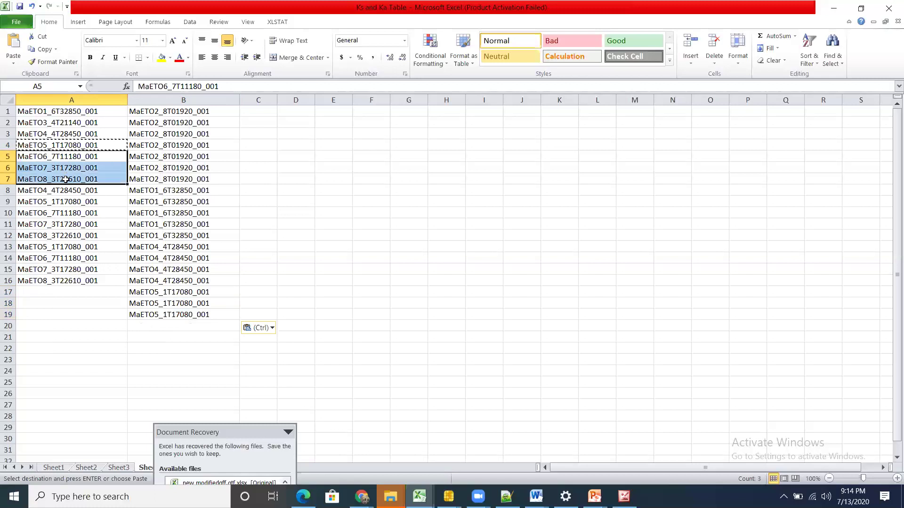
pyautogui.hotkey('ctrl', 'c')
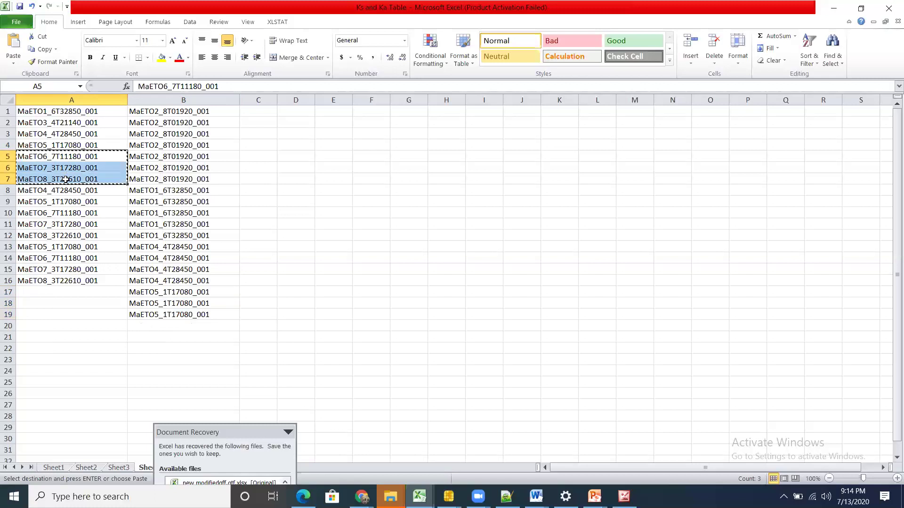
pyautogui.click(39, 293)
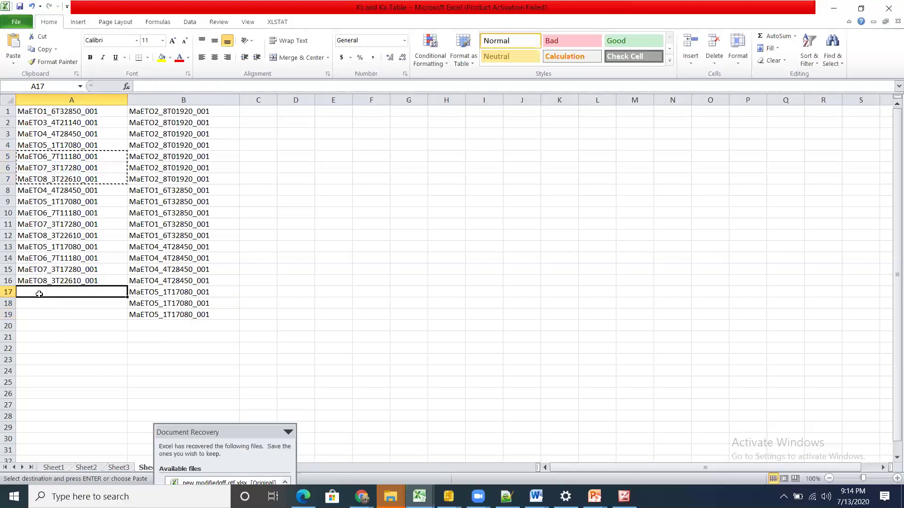
pyautogui.hotkey('ctrl', 'v')
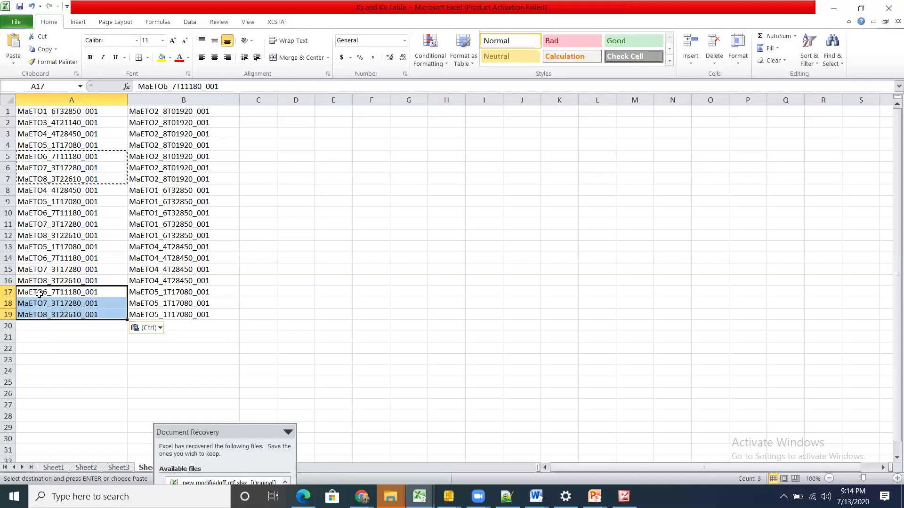
# Step: Copy the gene ID MaETO3_4T21140_001 from A2 and paste it into B20:B25
pyautogui.click(54, 124)
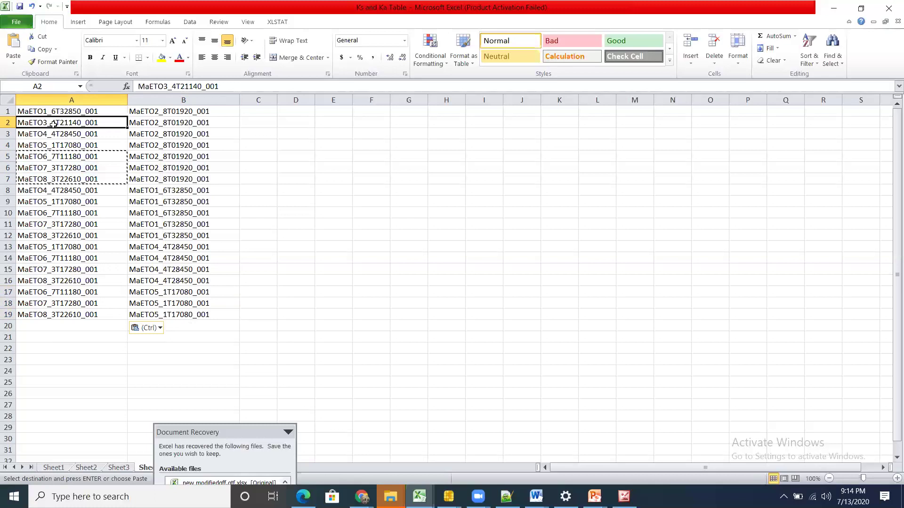
pyautogui.rightClick(53, 123)
pyautogui.click(69, 139)
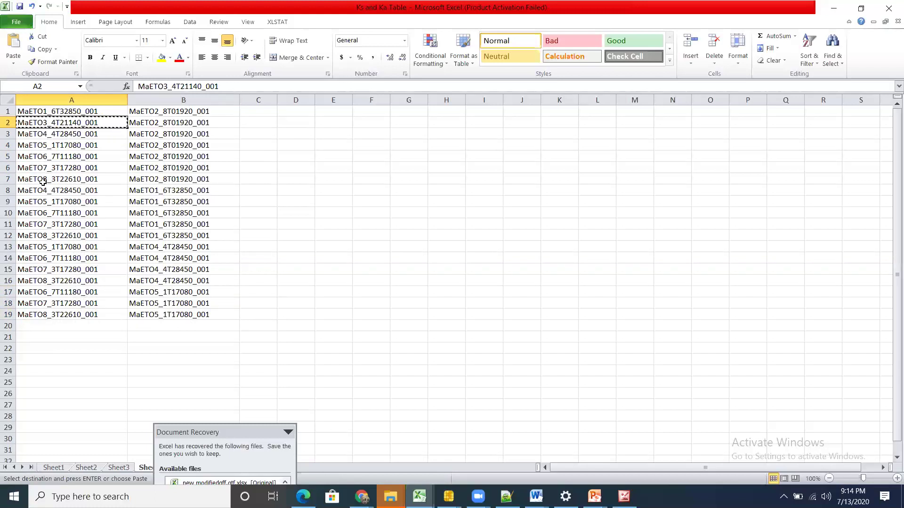
pyautogui.click(162, 327)
pyautogui.moveTo(164, 360); pyautogui.dragTo(164, 384)
pyautogui.hotkey('ctrl', 'v')
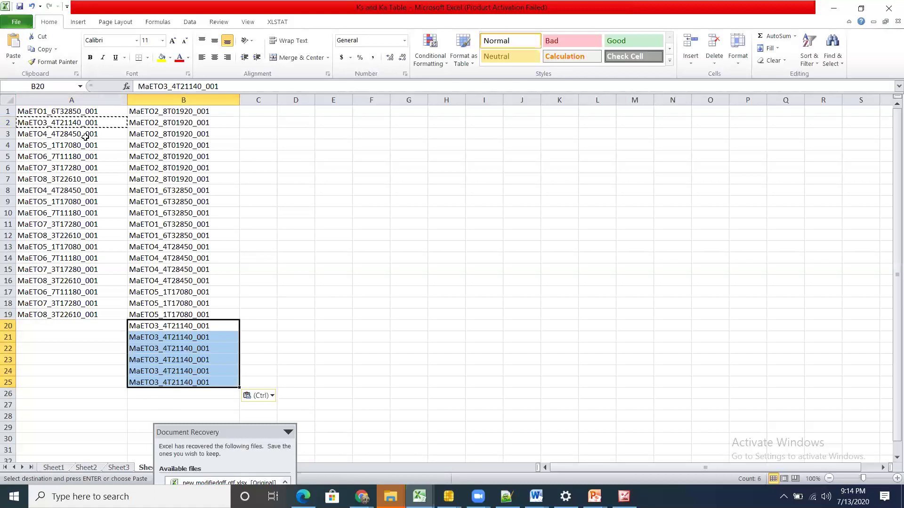
# Step: Copy the six gene IDs in A3:A8 into A20:A25, beside the MaETO3 entries
pyautogui.moveTo(81, 135); pyautogui.dragTo(85, 189)
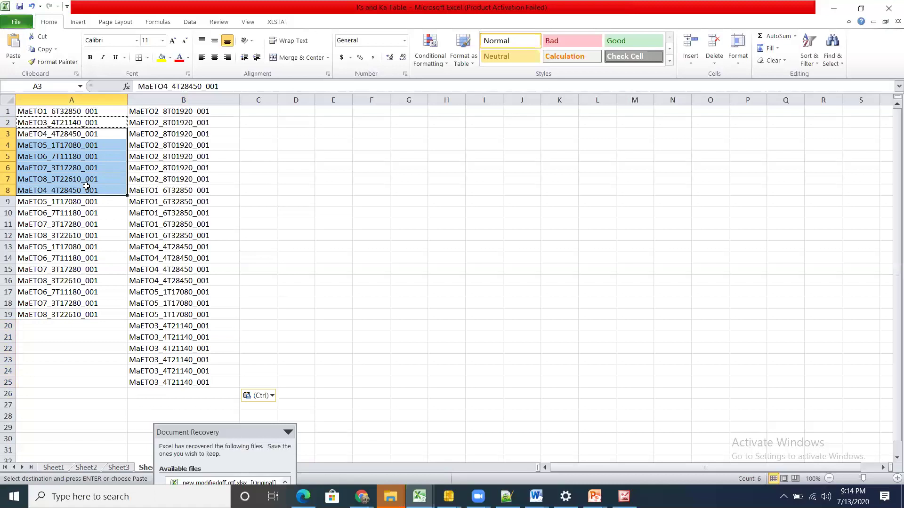
pyautogui.rightClick(50, 157)
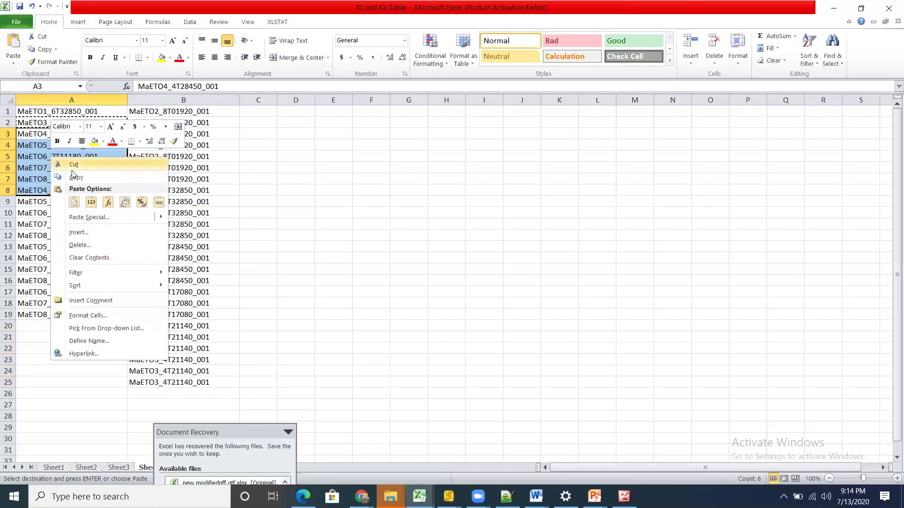
pyautogui.click(77, 177)
pyautogui.moveTo(82, 325); pyautogui.dragTo(82, 391)
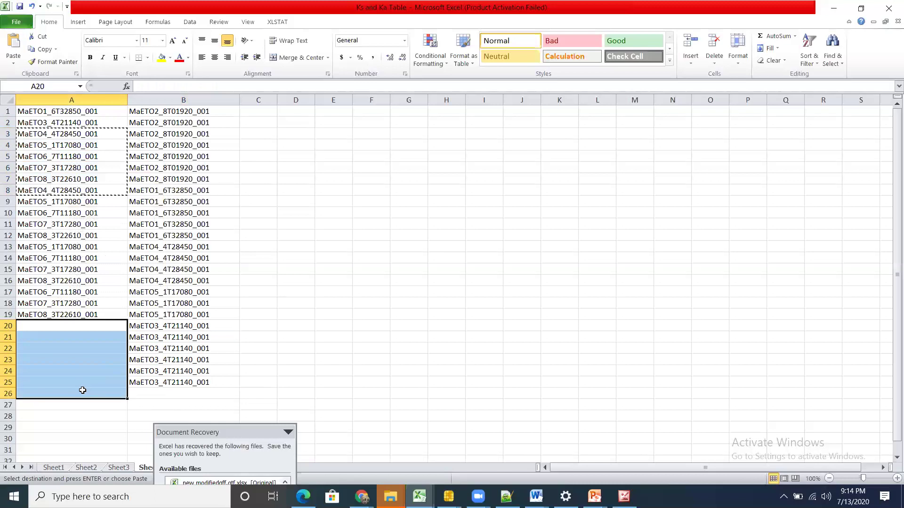
pyautogui.hotkey('ctrl', 'v')
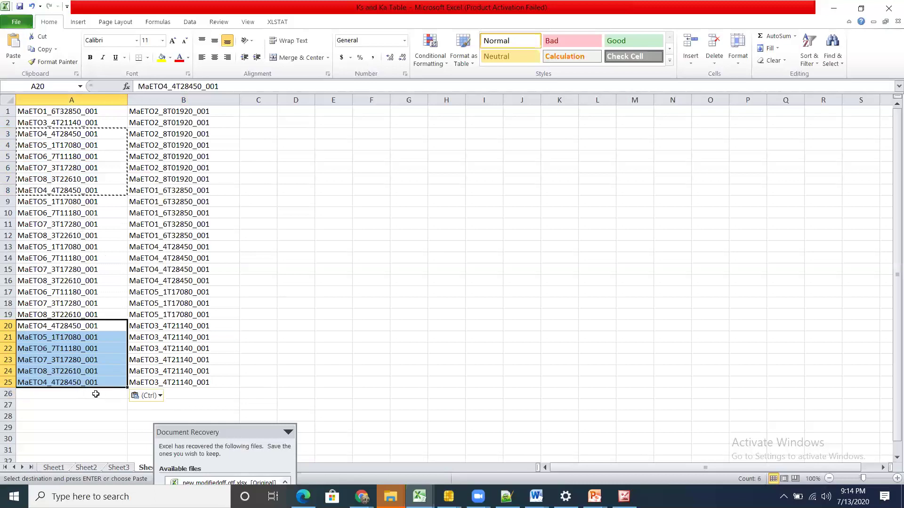
pyautogui.click(95, 394)
pyautogui.hotkey('ctrl', 'v')
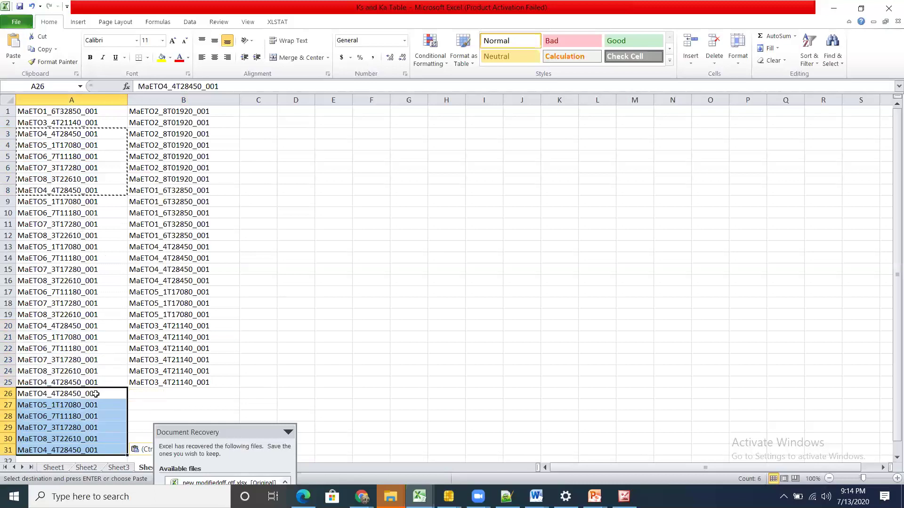
pyautogui.press('Delete')
pyautogui.click(95, 383)
pyautogui.rightClick(96, 383)
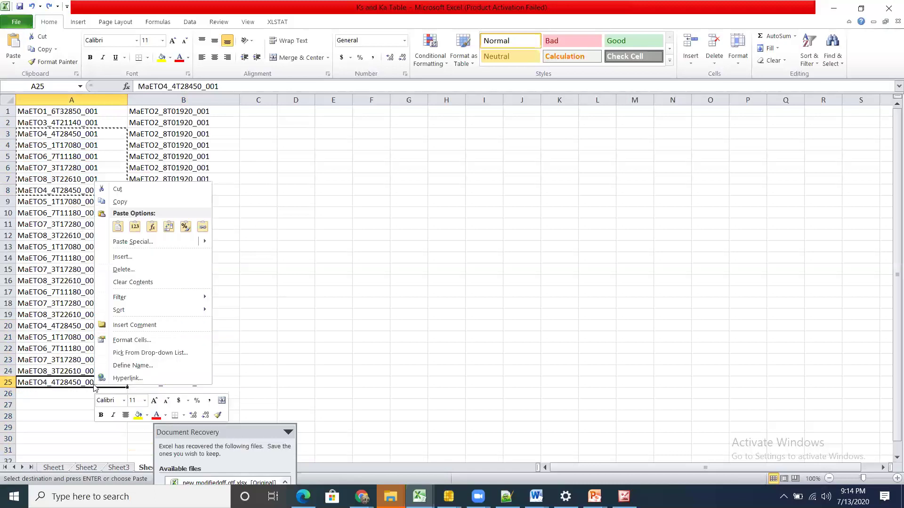
pyautogui.click(137, 201)
pyautogui.click(56, 398)
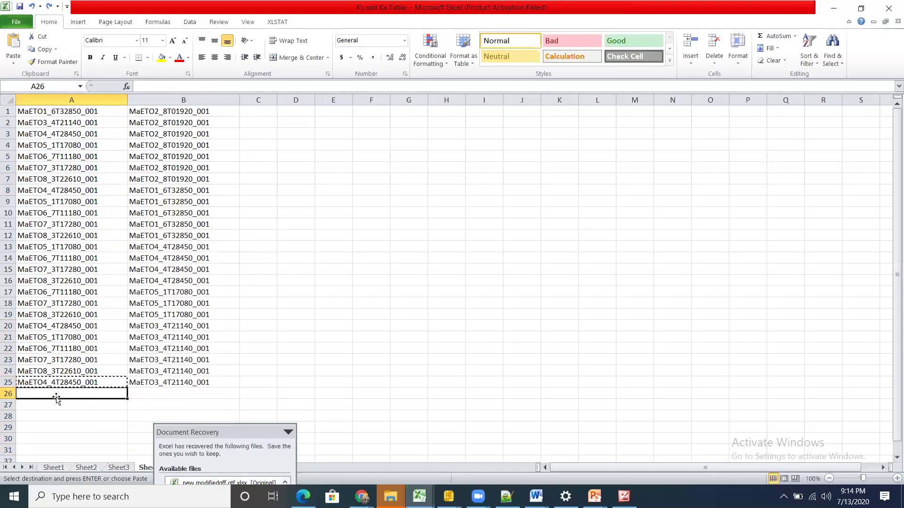
pyautogui.hotkey('ctrl', 'v')
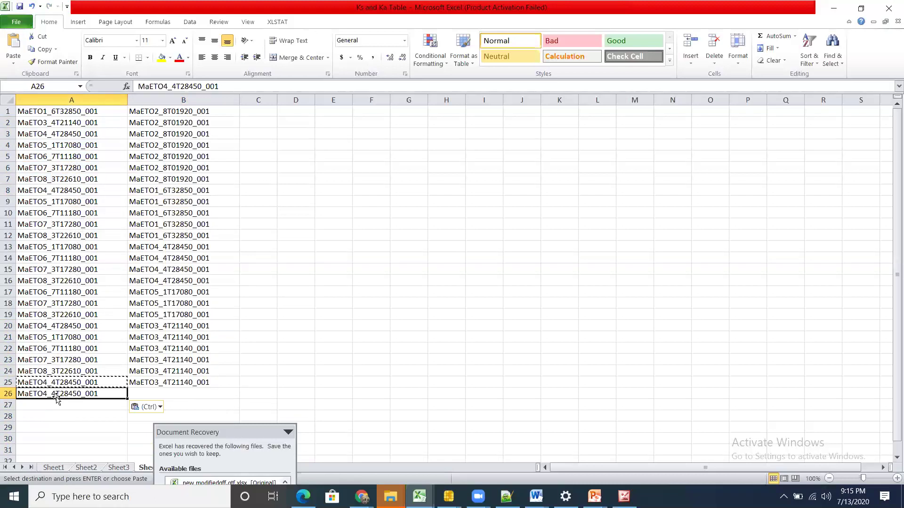
pyautogui.hotkey('ctrl', 'z')
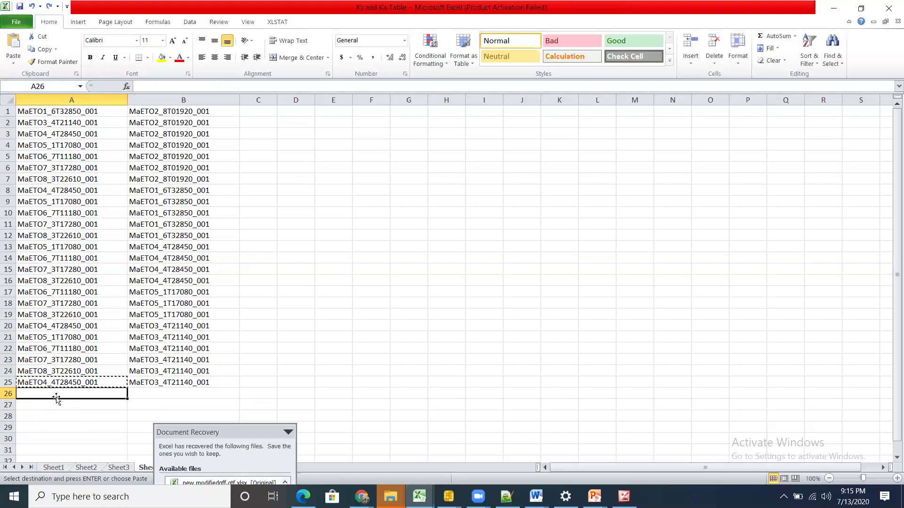
# Step: Clear the surplus MaETO4 and MaETO3 pair from A25:B25
pyautogui.click(56, 382)
pyautogui.moveTo(56, 383); pyautogui.dragTo(192, 389)
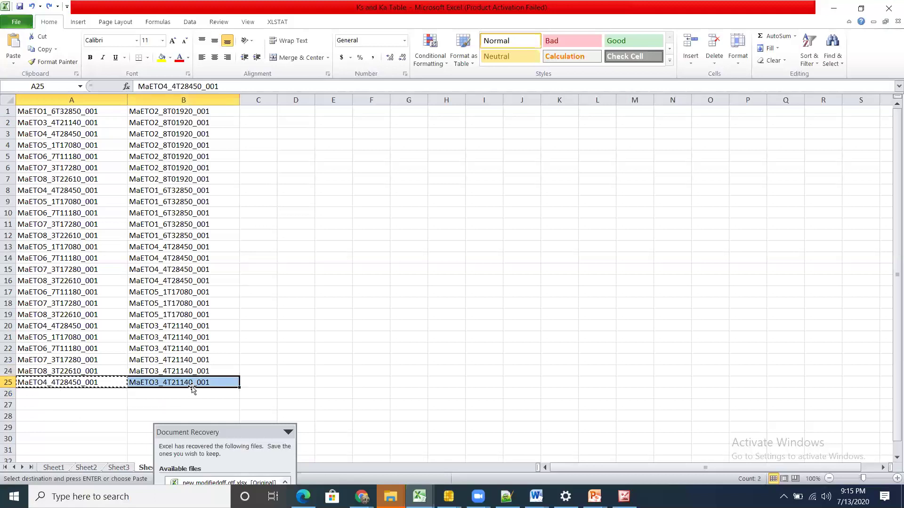
pyautogui.press('Delete')
pyautogui.click(318, 224)
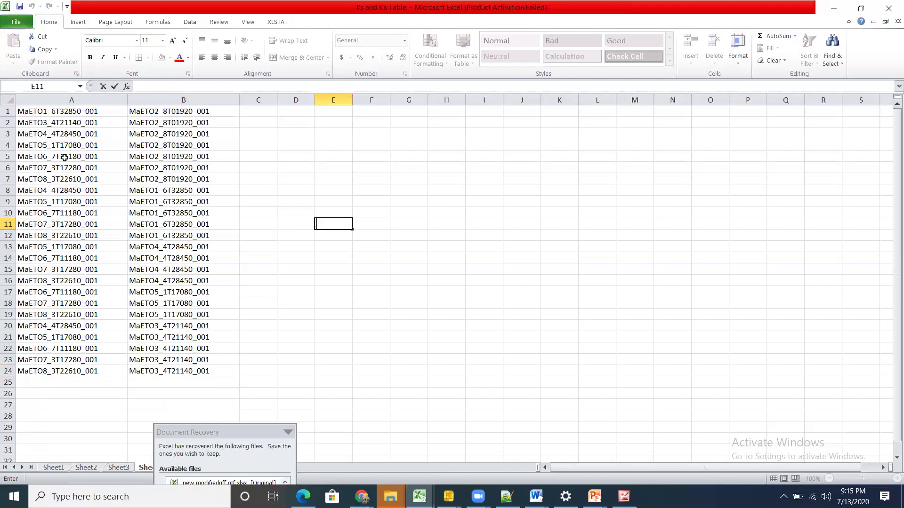
pyautogui.moveTo(34, 110); pyautogui.dragTo(116, 206)
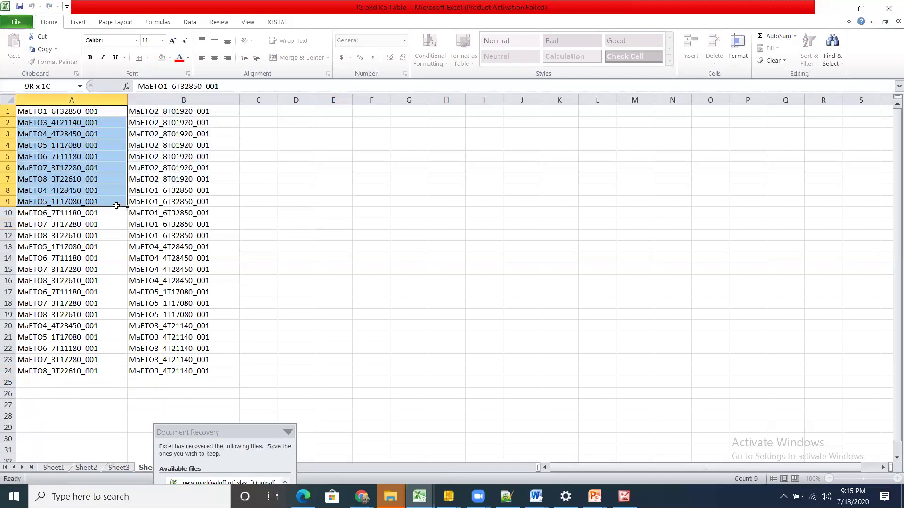
pyautogui.click(114, 226)
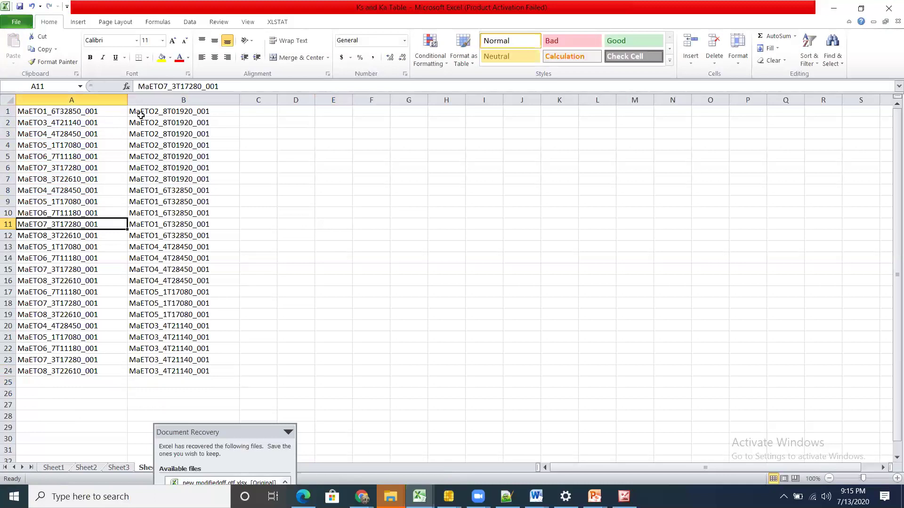
# Step: Copy the gene pair list in A1:B24 and paste it into a new Notepad++ document
pyautogui.click(98, 110)
pyautogui.click(342, 111)
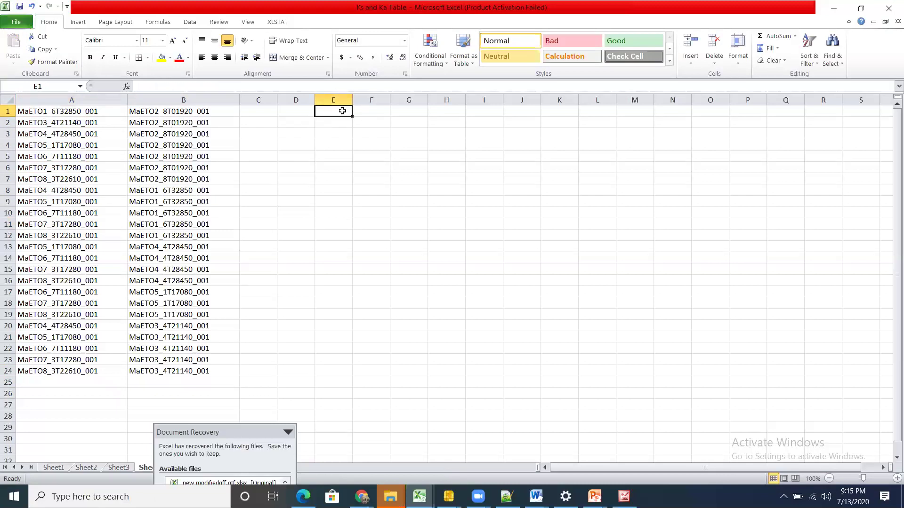
pyautogui.moveTo(88, 112); pyautogui.dragTo(154, 373)
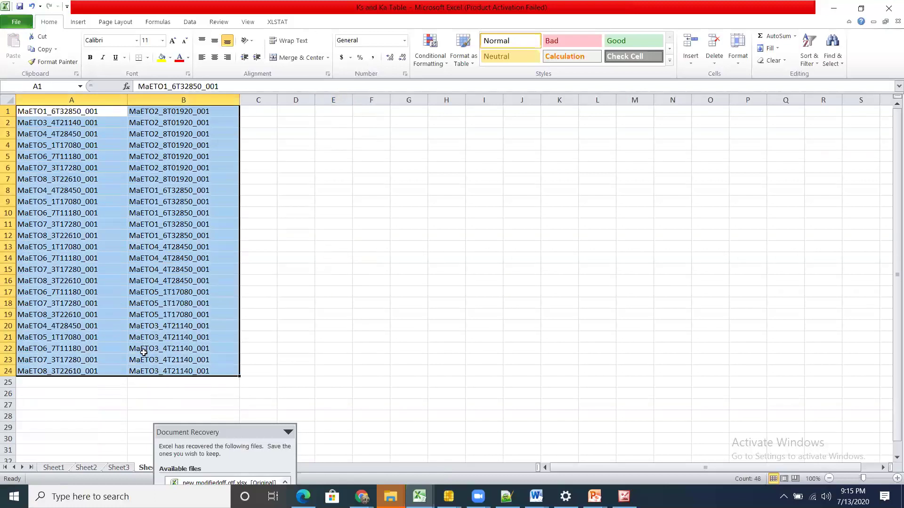
pyautogui.rightClick(87, 115)
pyautogui.click(110, 136)
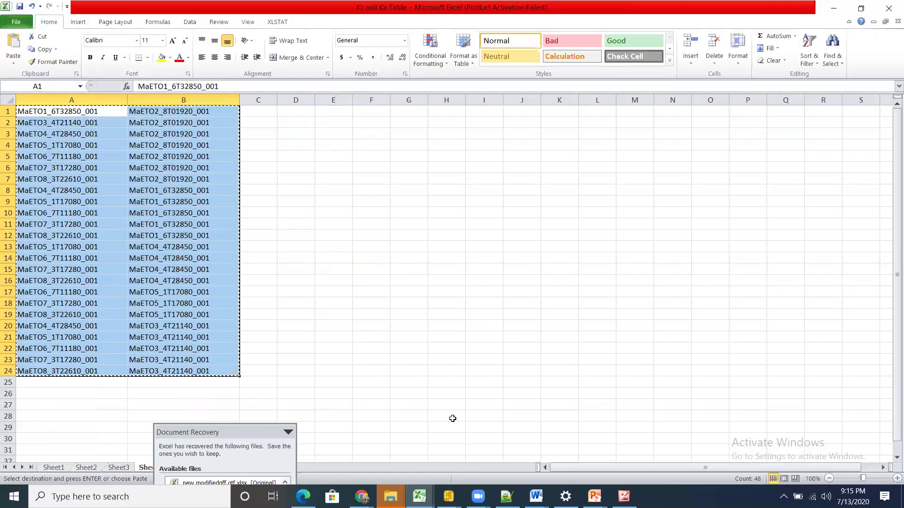
pyautogui.hotkey('alt', 'Tab')
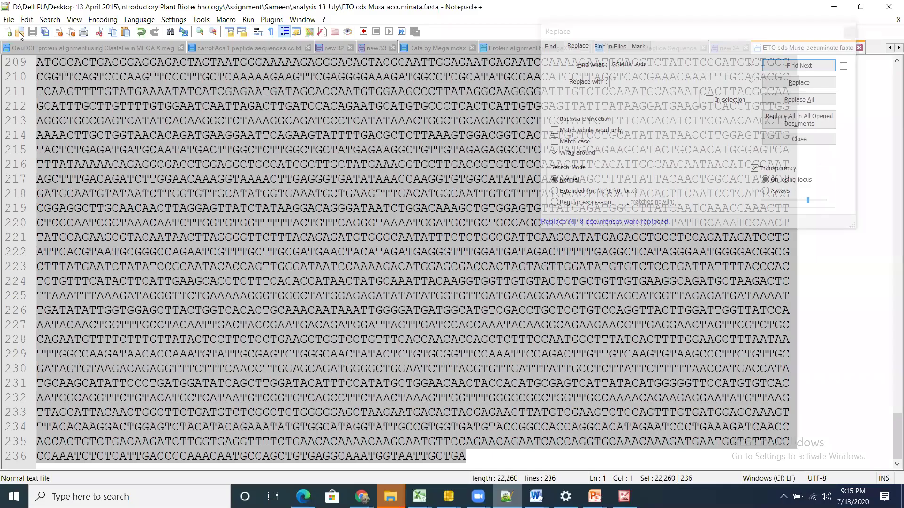
pyautogui.click(10, 20)
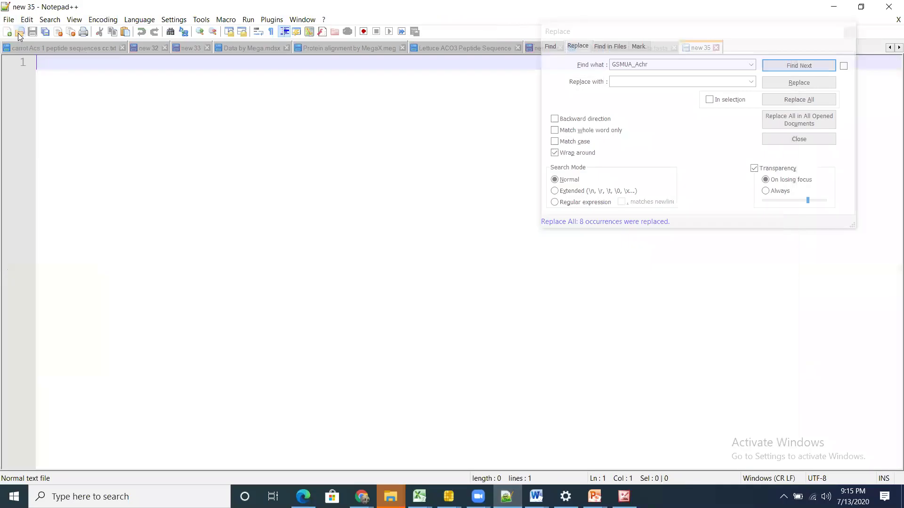
pyautogui.hotkey('ctrl', 'v')
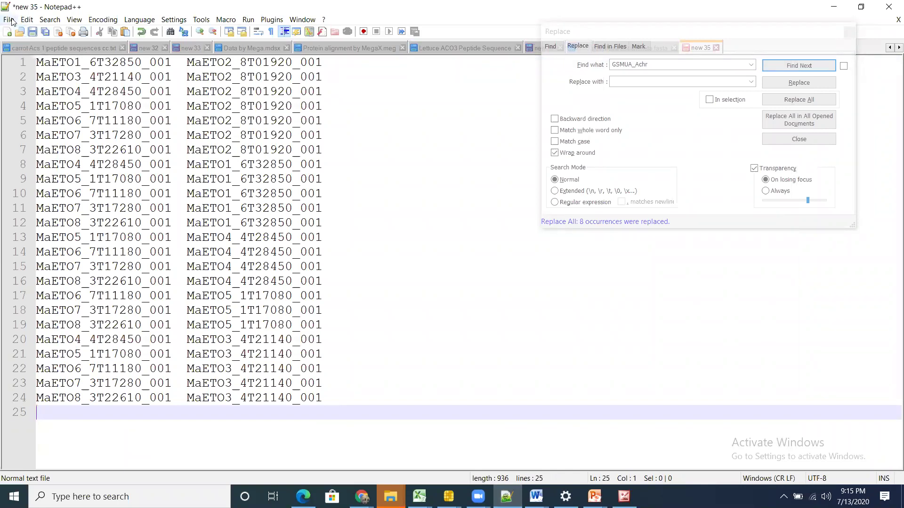
# Step: Save the new document as "gene pair" in the analysis 13 July folder
pyautogui.click(9, 20)
pyautogui.click(36, 113)
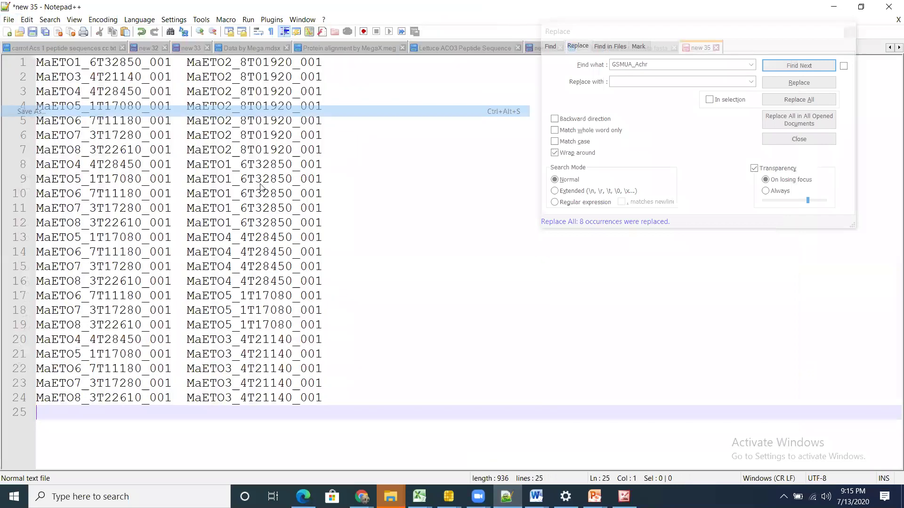
pyautogui.write('c')
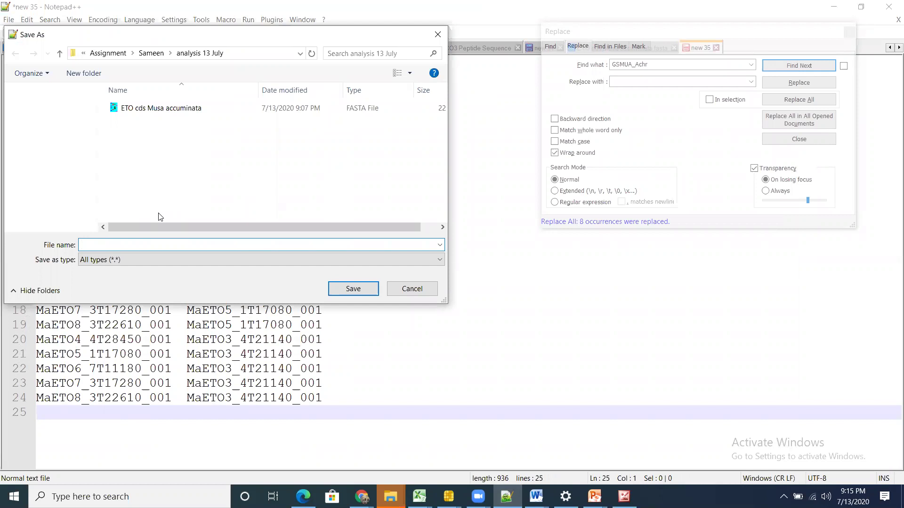
pyautogui.write('ene pair')
pyautogui.click(358, 289)
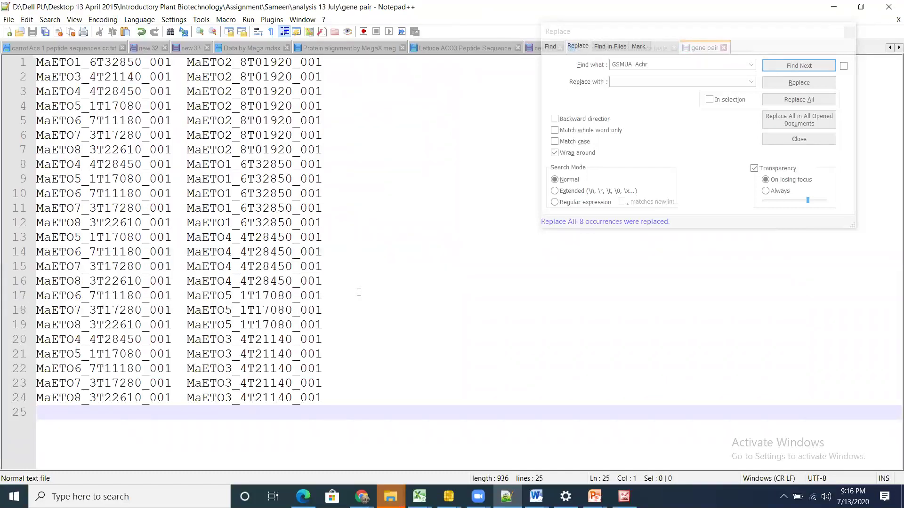
# Step: Switch to Gmail in Chrome, open the newest inbox message and download its attachment Protein seq ETO1.fasta
pyautogui.click(362, 497)
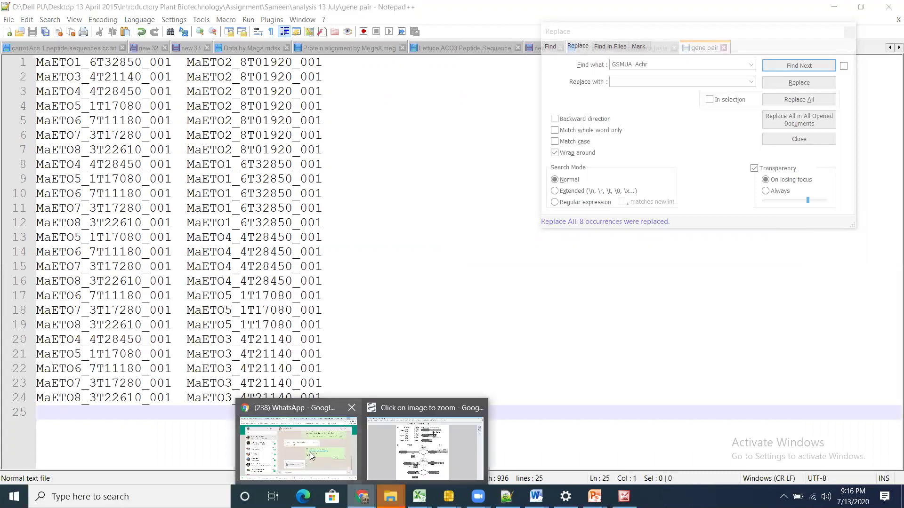
pyautogui.click(310, 455)
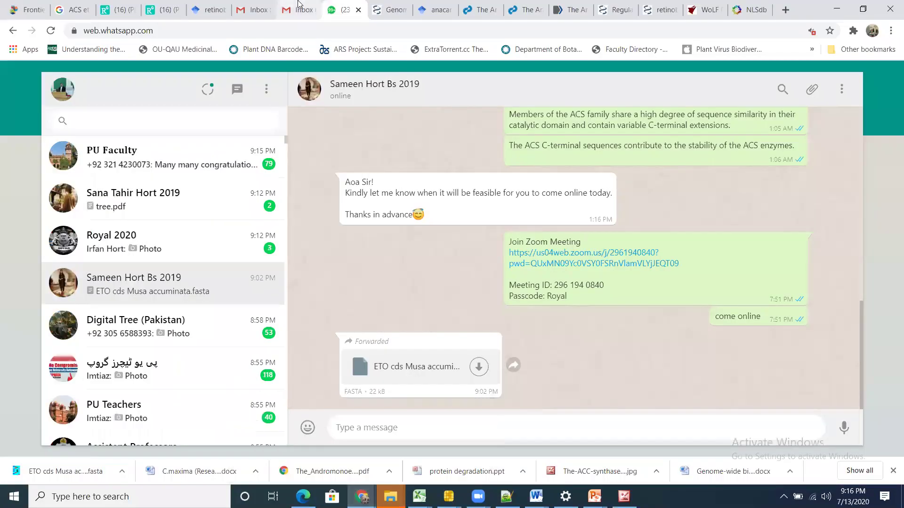
pyautogui.click(298, 6)
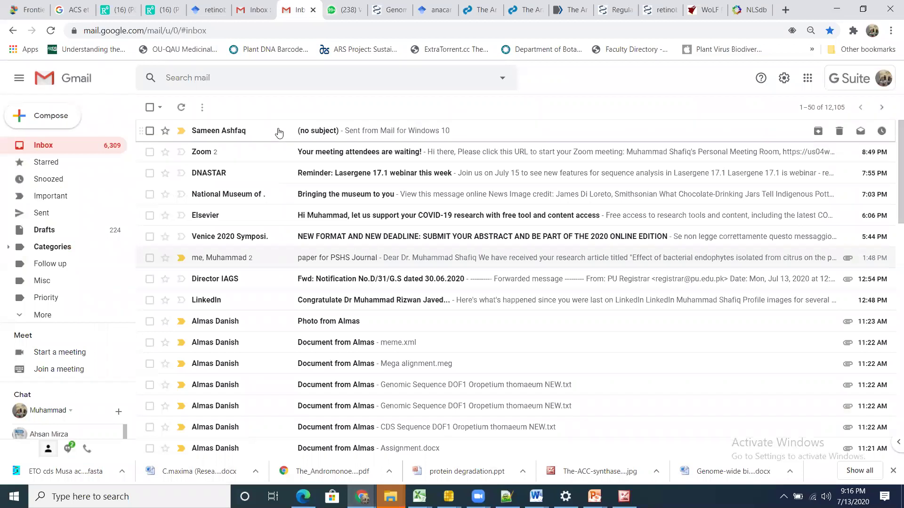
pyautogui.click(279, 132)
pyautogui.moveTo(198, 293)
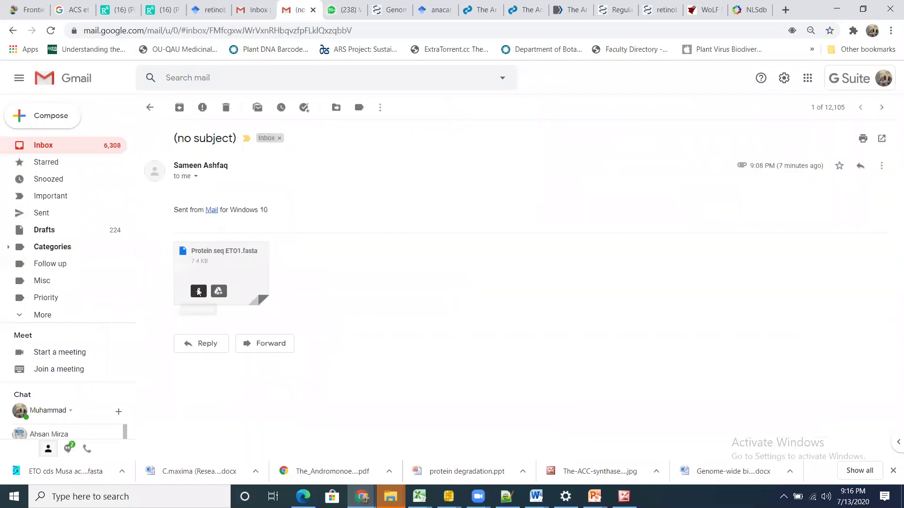
pyautogui.click(198, 292)
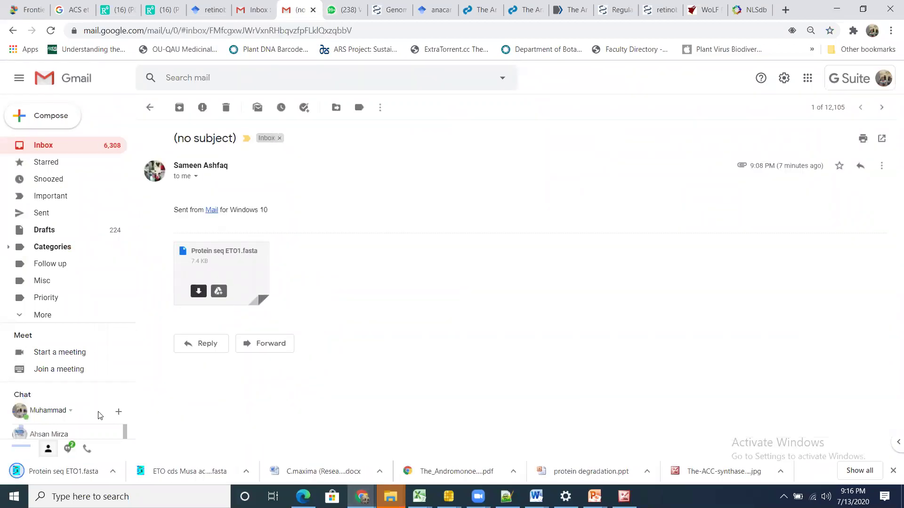
# Step: Show the downloaded Protein seq ETO1.fasta in its folder and open it in Notepad++
pyautogui.click(116, 473)
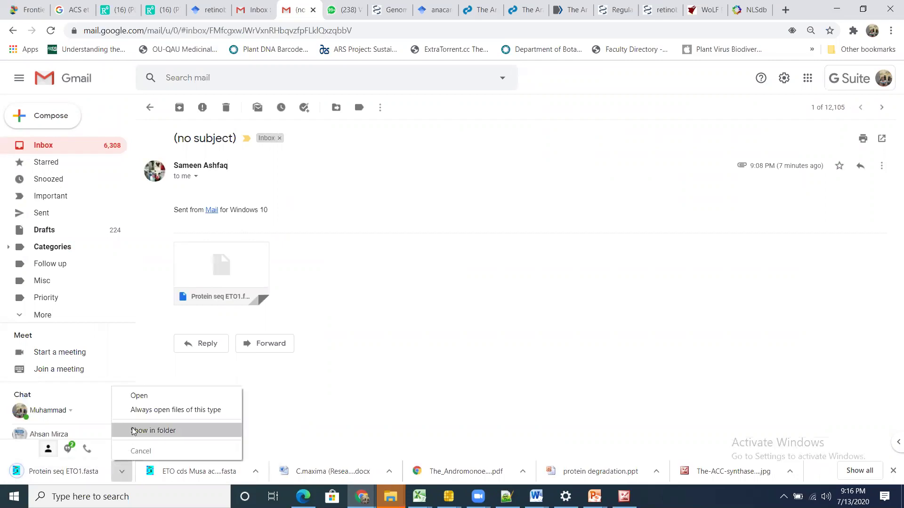
pyautogui.click(153, 431)
pyautogui.rightClick(168, 159)
pyautogui.click(196, 191)
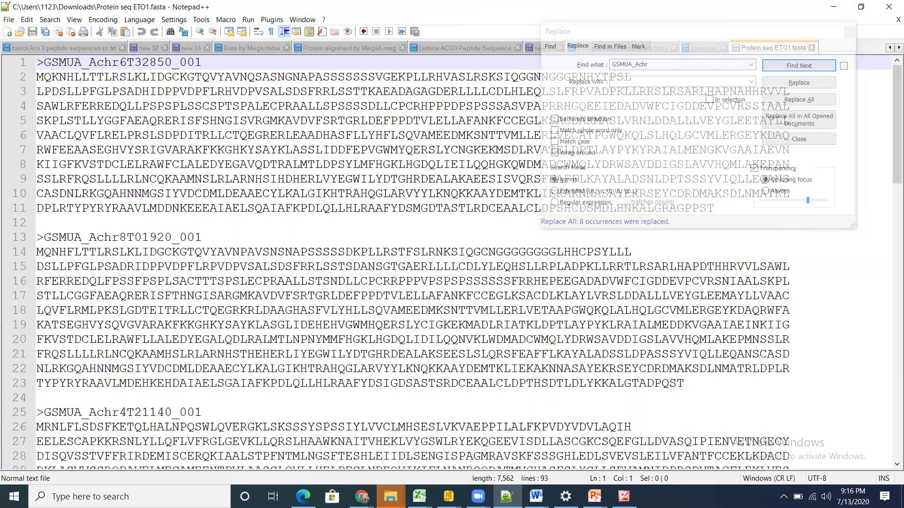
# Step: Open another Fasta to Table Convert tool in TBtools and bring up Protein seq ETO1 in the Downloads folder behind it
pyautogui.hotkey('alt', 'Tab')
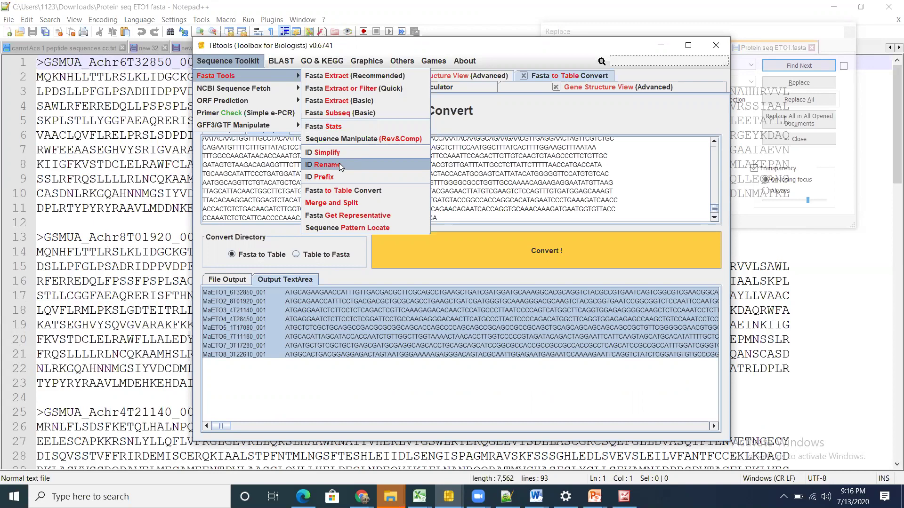
pyautogui.click(340, 190)
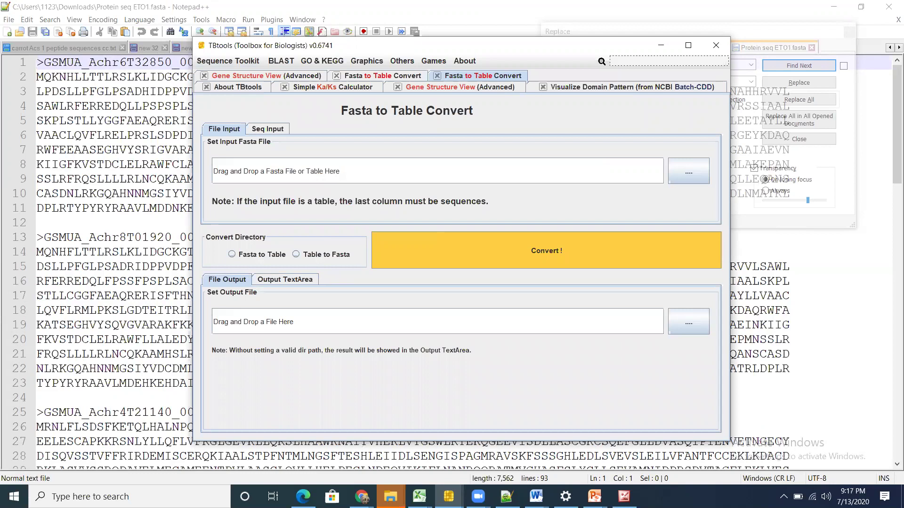
pyautogui.click(391, 496)
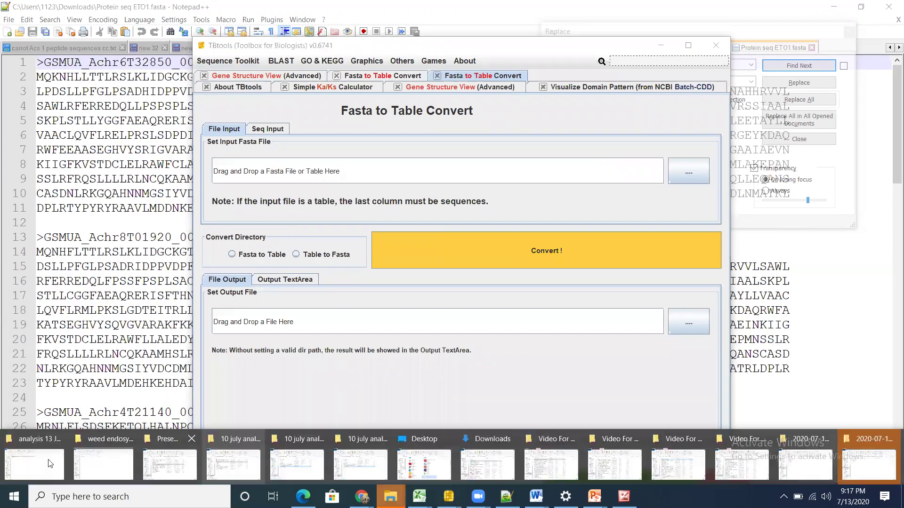
pyautogui.click(50, 464)
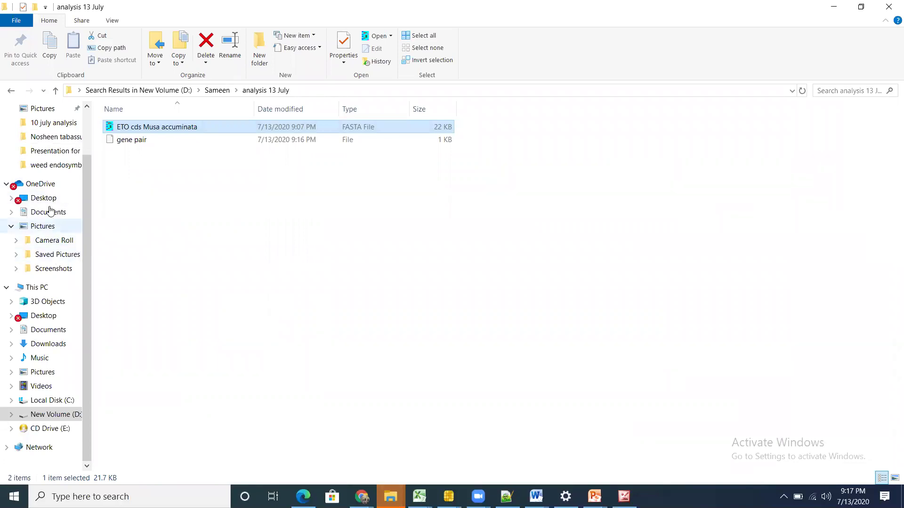
pyautogui.click(49, 344)
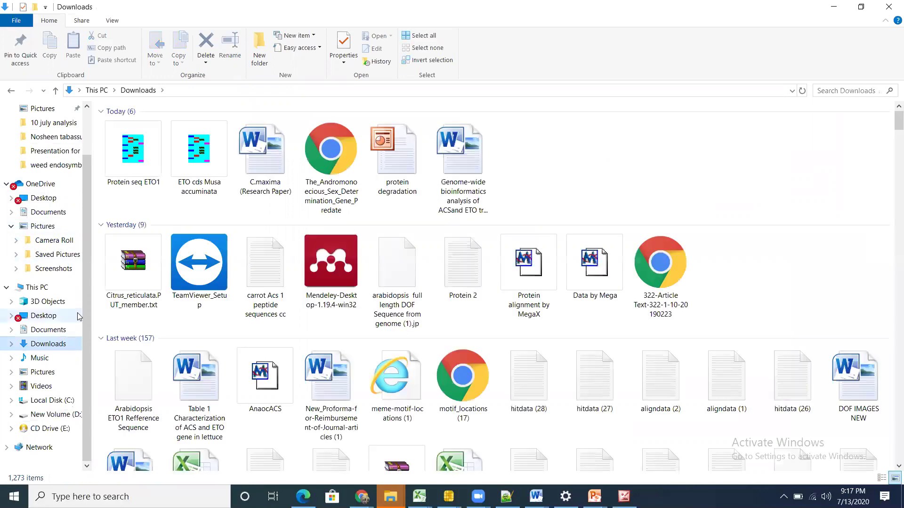
pyautogui.click(121, 166)
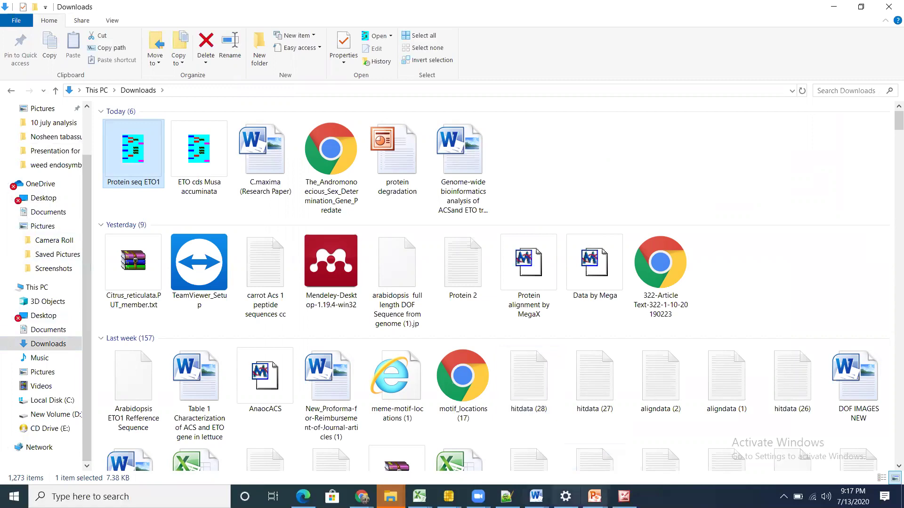
pyautogui.moveTo(449, 497)
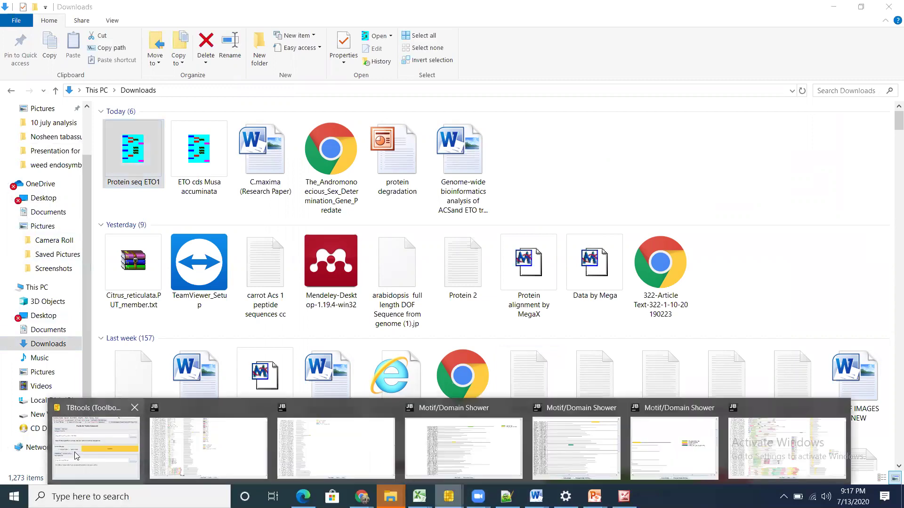
pyautogui.click(78, 459)
pyautogui.moveTo(155, 169); pyautogui.dragTo(151, 145)
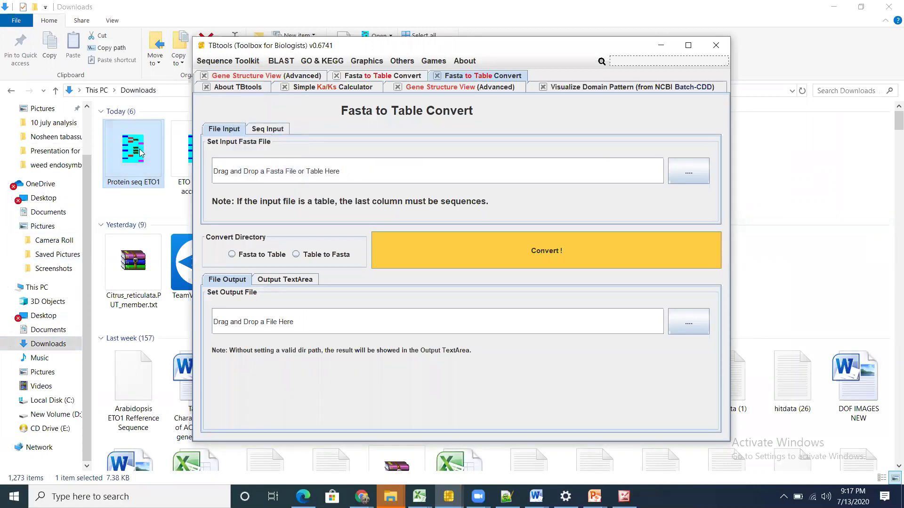
# Step: Open Protein seq ETO1 from Downloads in Notepad++ again and copy all of its protein sequences
pyautogui.rightClick(142, 151)
pyautogui.click(189, 185)
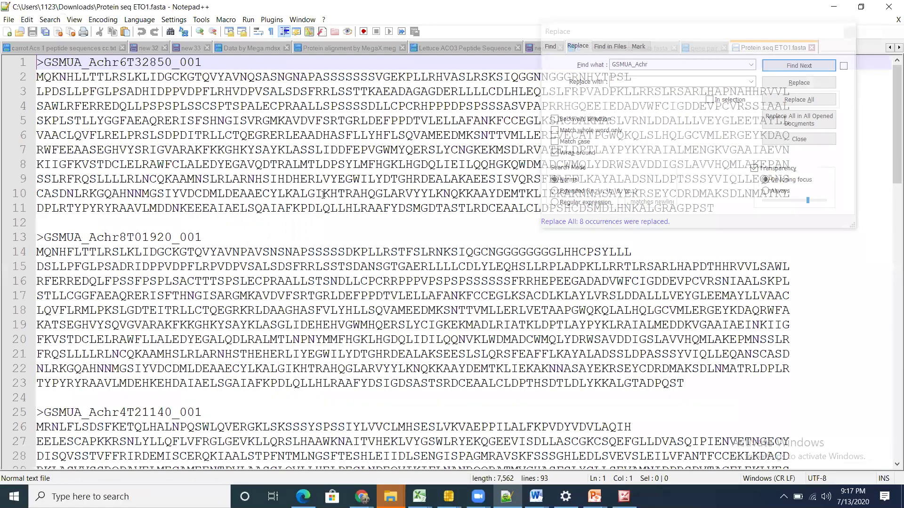
pyautogui.click(355, 160)
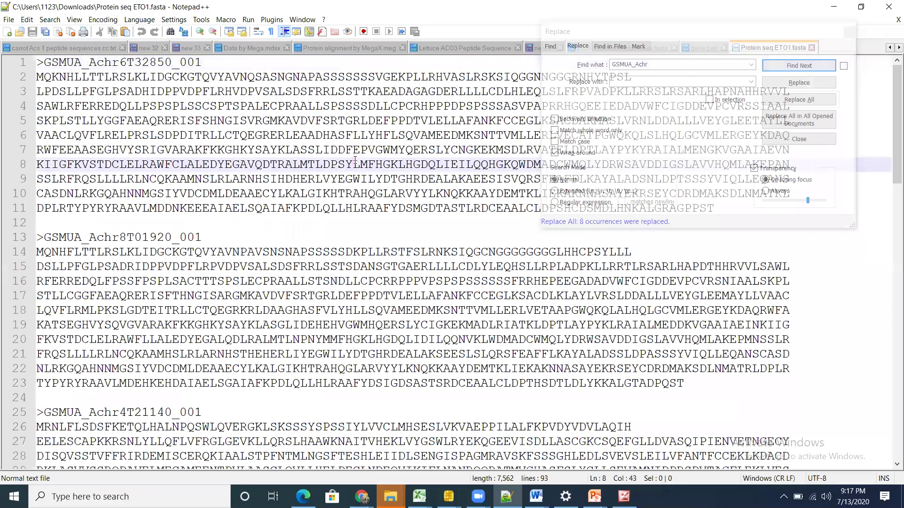
pyautogui.hotkey('ctrl', 'a')
pyautogui.click(833, 7)
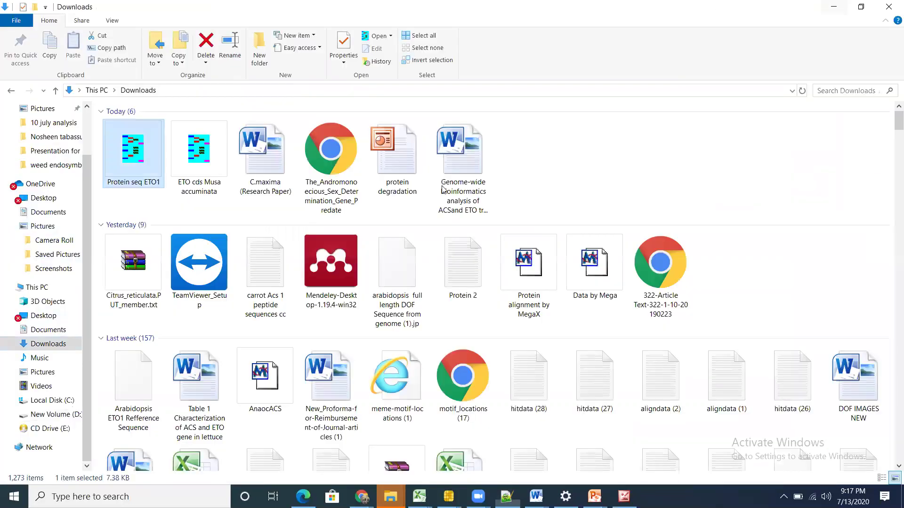
# Step: Return to TBtools and paste the copied protein sequences as the sequence input of Fasta to Table Convert
pyautogui.click(478, 496)
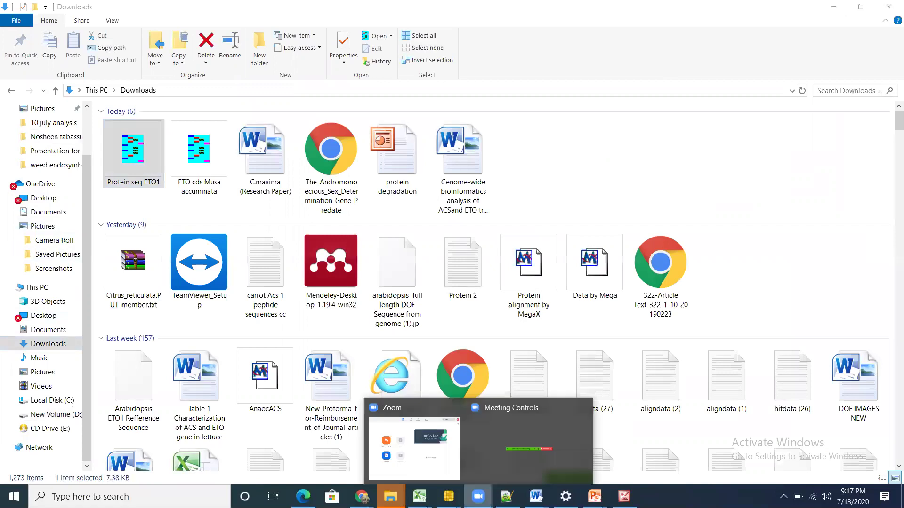
pyautogui.moveTo(425, 462)
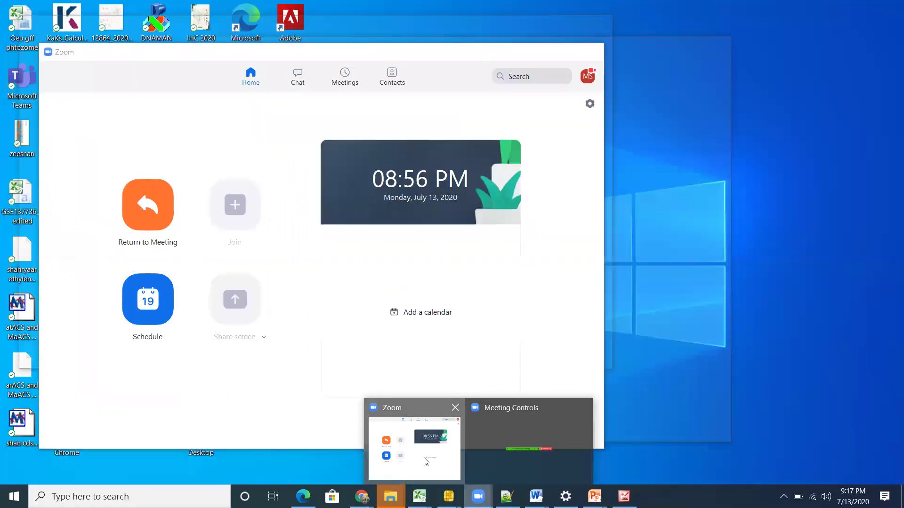
pyautogui.moveTo(448, 497)
pyautogui.click(174, 448)
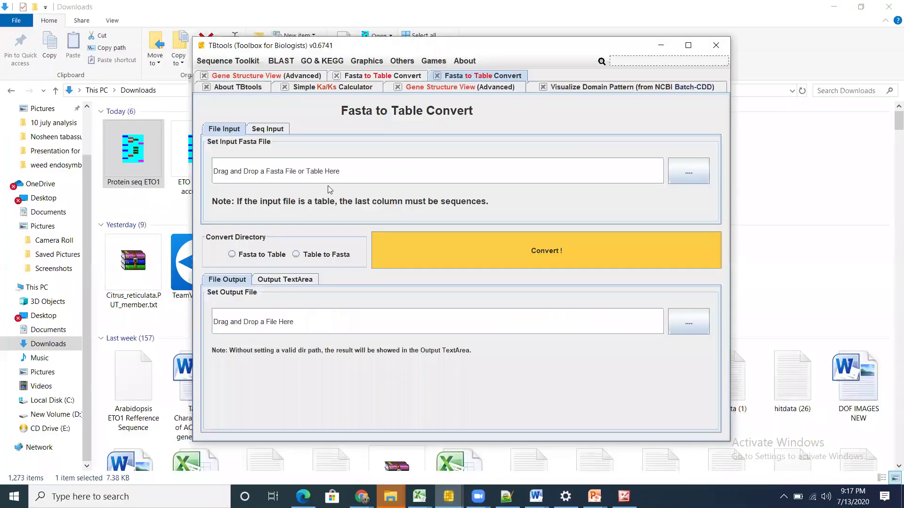
pyautogui.click(268, 128)
pyautogui.hotkey('ctrl', 'v')
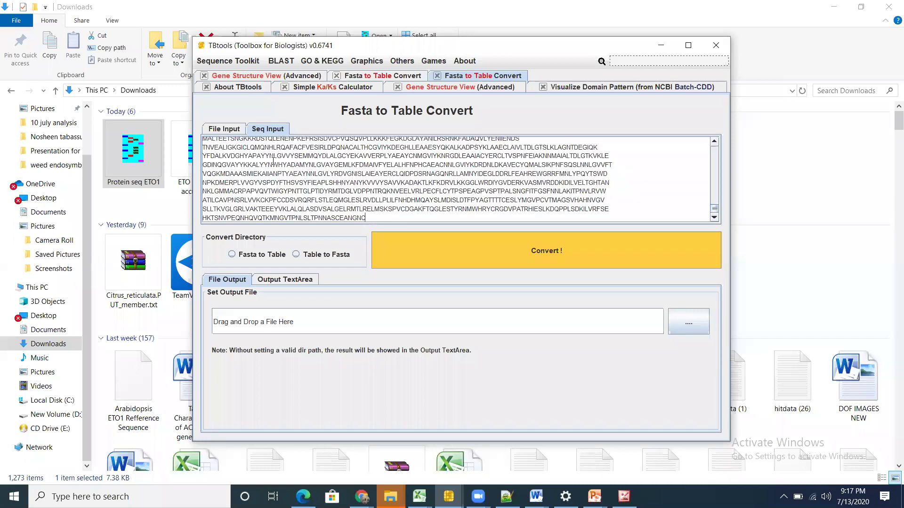
# Step: Set the conversion direction to Fasta to Table and try converting with file output but no output file set
pyautogui.click(232, 254)
pyautogui.click(459, 251)
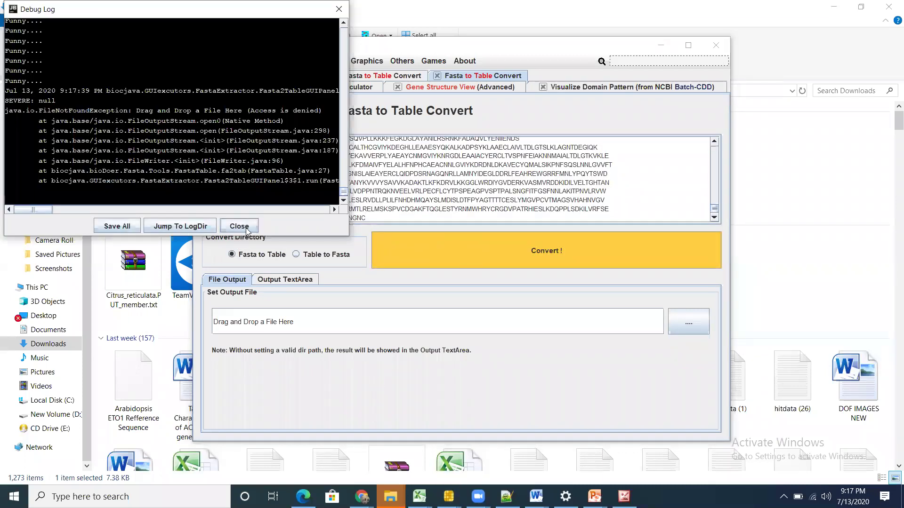
pyautogui.click(239, 226)
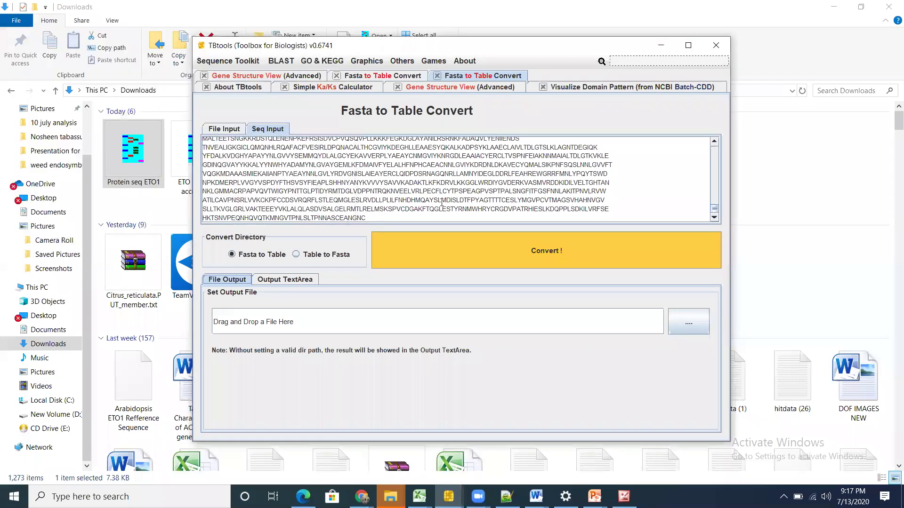
# Step: Switch the output to Output TextArea and run the conversion of the protein sequences again
pyautogui.moveTo(715, 207); pyautogui.dragTo(717, 319)
pyautogui.click(279, 280)
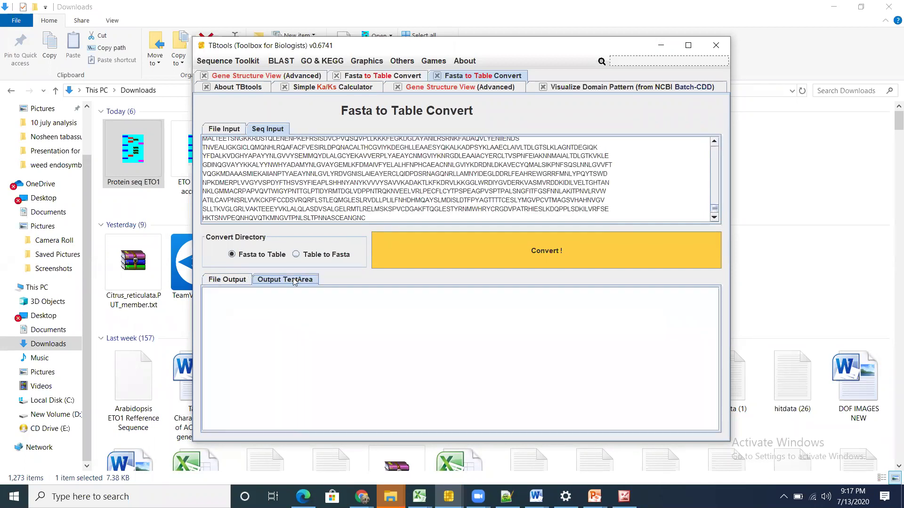
pyautogui.click(530, 262)
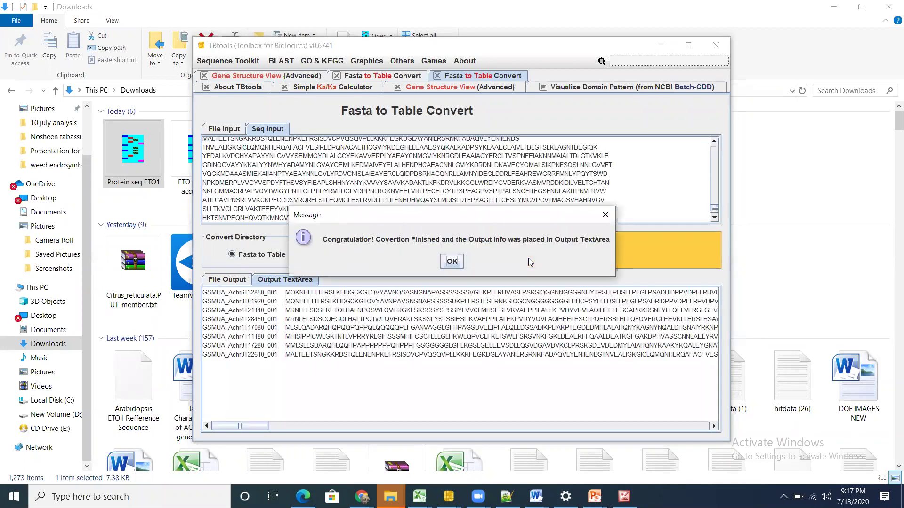
# Step: Copy the whole converted table from the output and paste it into the Ks and Ka Table workbook in Excel at cell F1
pyautogui.click(449, 263)
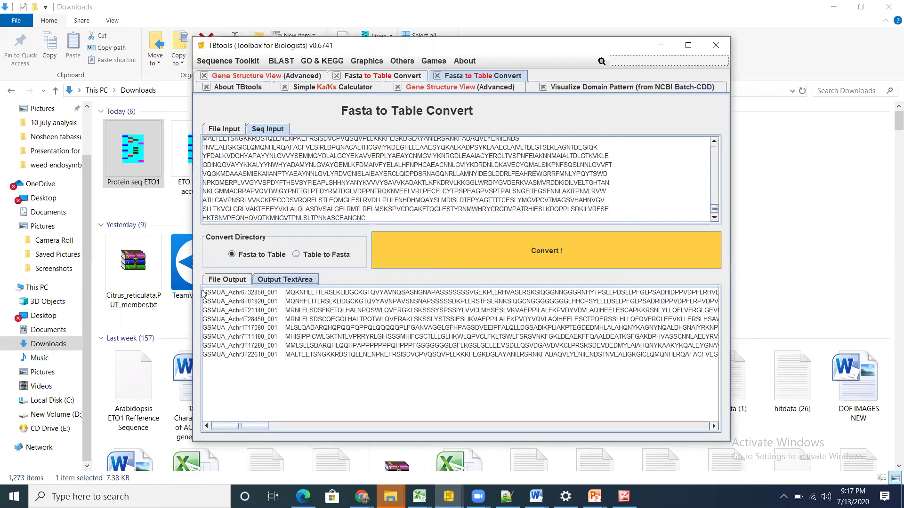
pyautogui.hotkey('ctrl', 'a')
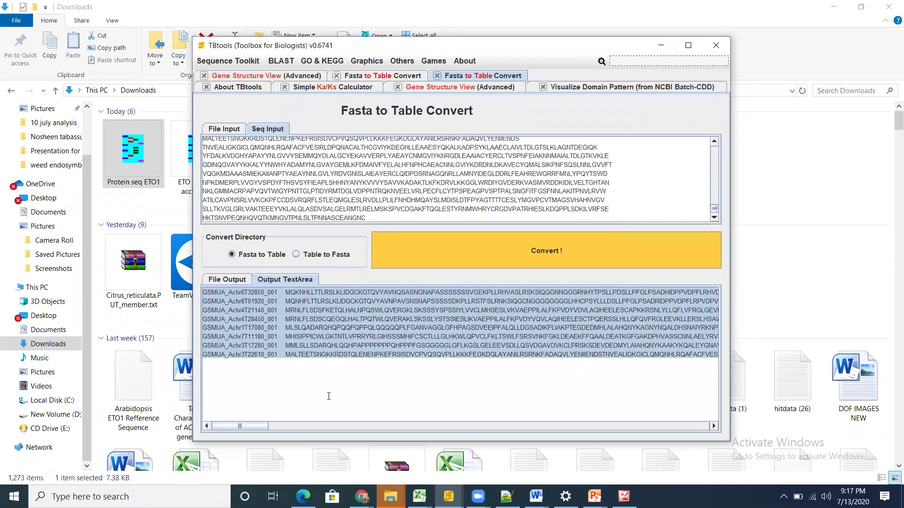
pyautogui.click(419, 497)
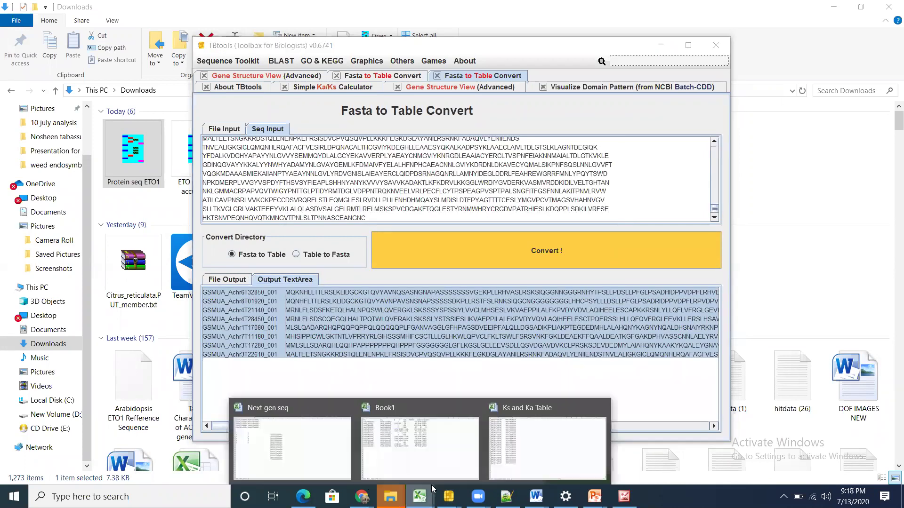
pyautogui.click(550, 441)
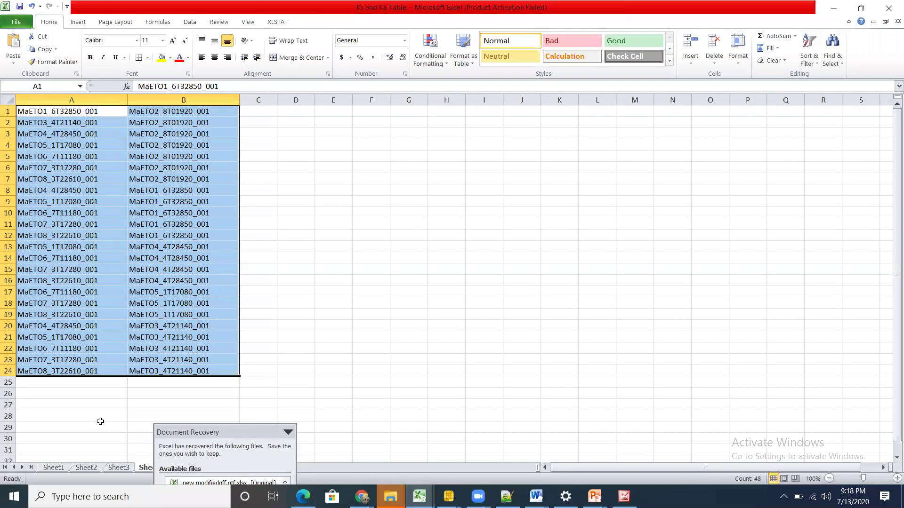
pyautogui.click(408, 304)
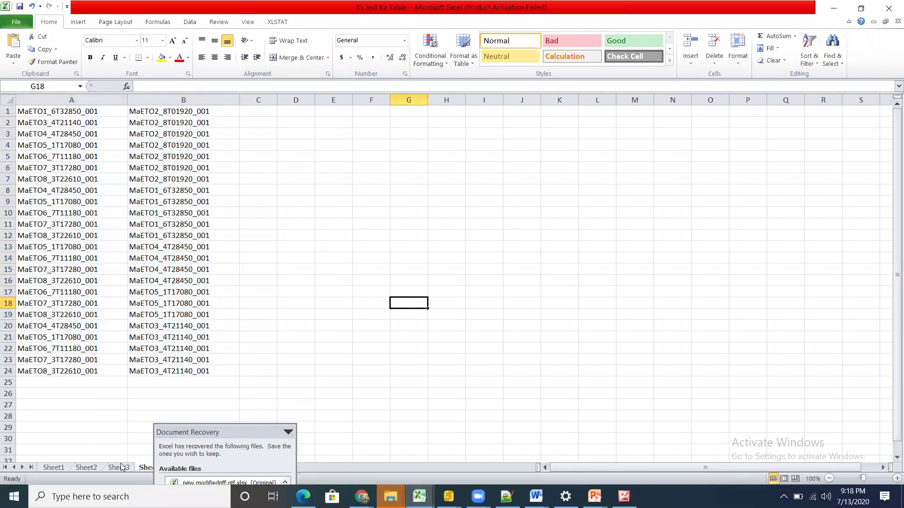
pyautogui.click(369, 115)
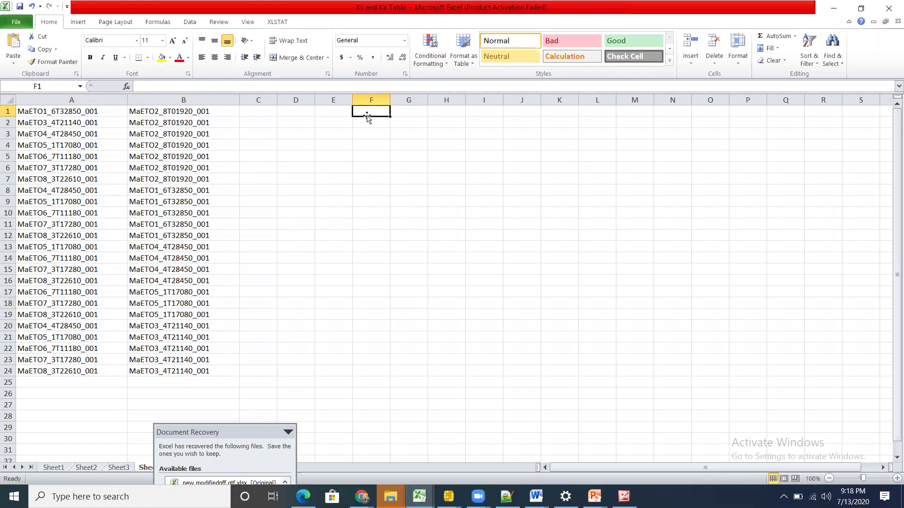
pyautogui.hotkey('ctrl', 'v')
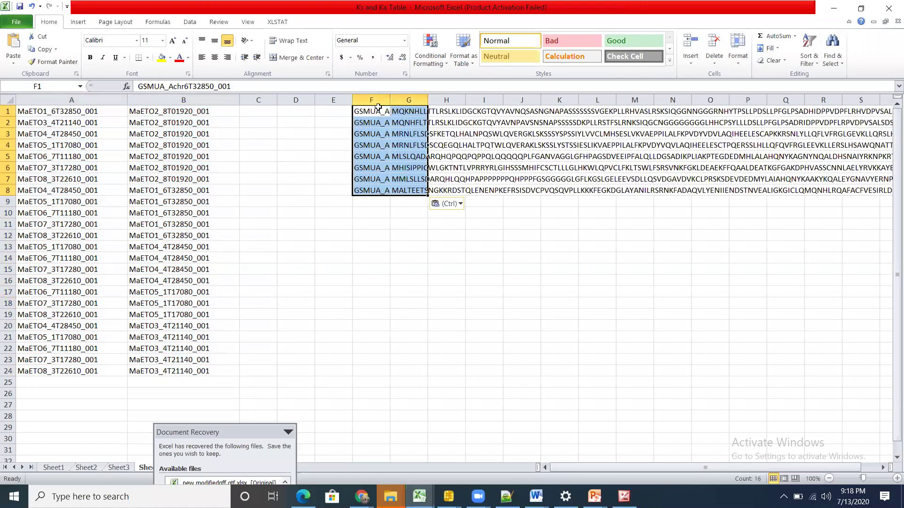
# Step: Widen column F to fit the GSMUA gene IDs and delete column G with the protein sequences
pyautogui.moveTo(390, 100); pyautogui.dragTo(496, 105)
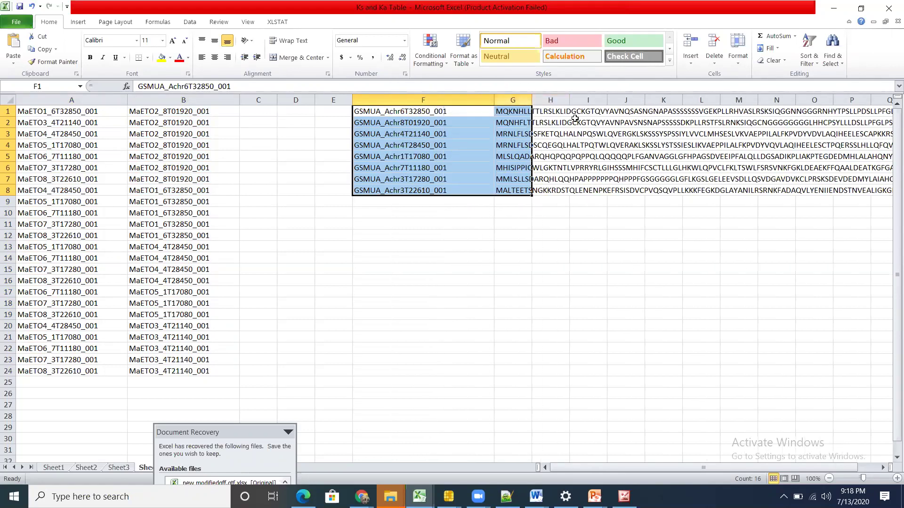
pyautogui.click(516, 111)
pyautogui.rightClick(516, 111)
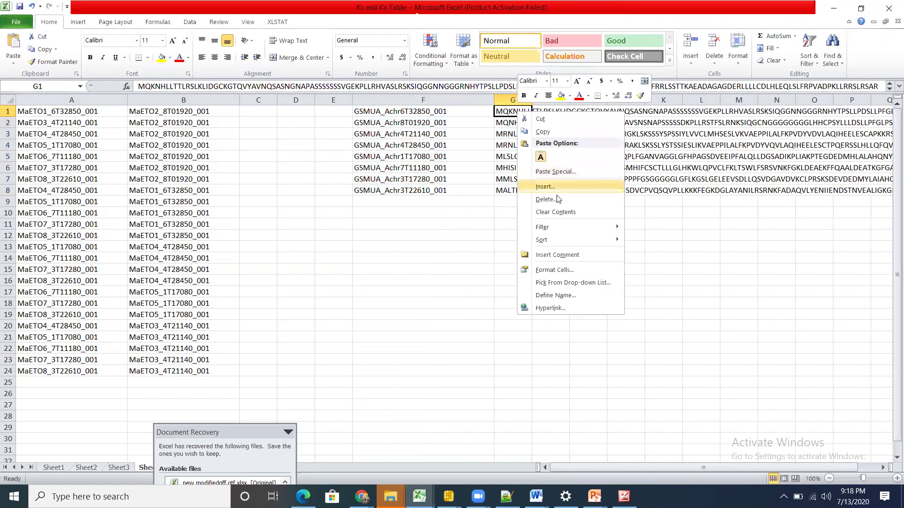
pyautogui.click(560, 199)
pyautogui.click(533, 207)
pyautogui.click(531, 226)
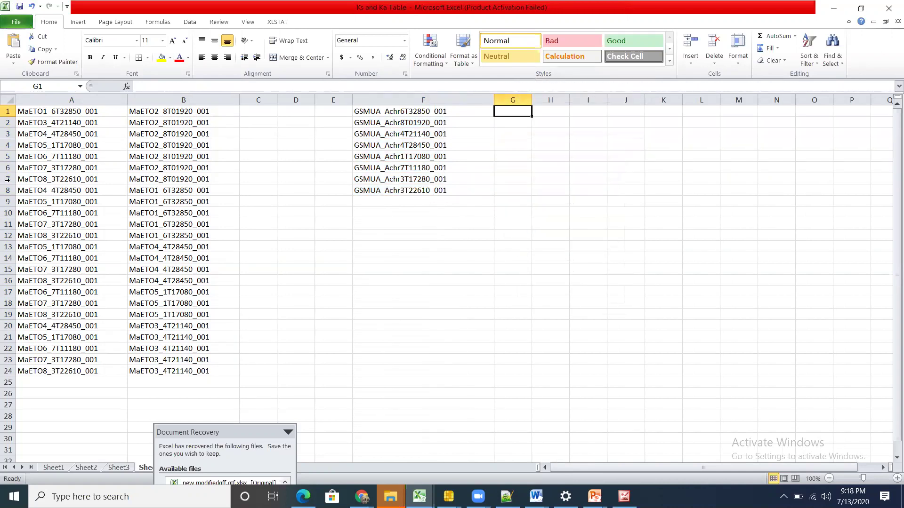
# Step: Copy MaETO1_6T32850_001 from A1 into E1 and widen column E to fit the ID
pyautogui.moveTo(60, 111); pyautogui.dragTo(66, 174)
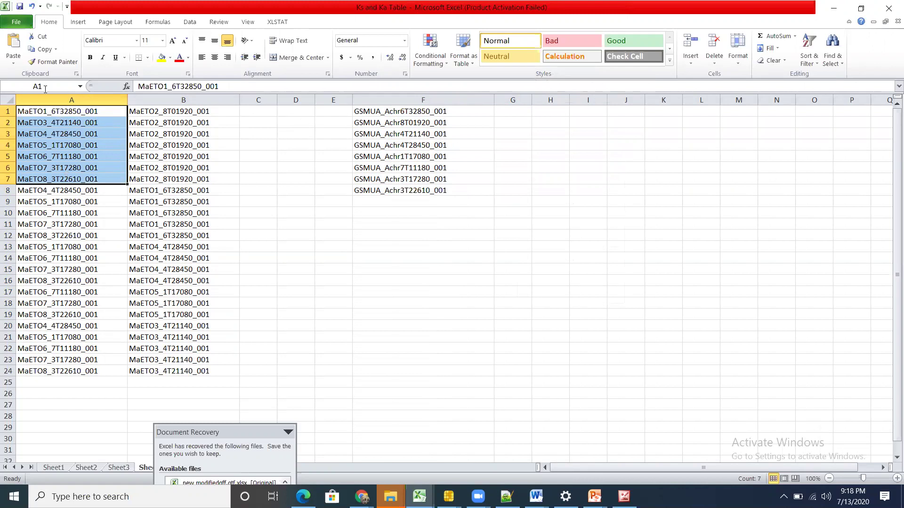
pyautogui.click(60, 112)
pyautogui.rightClick(67, 113)
pyautogui.click(105, 133)
pyautogui.moveTo(352, 99); pyautogui.dragTo(437, 100)
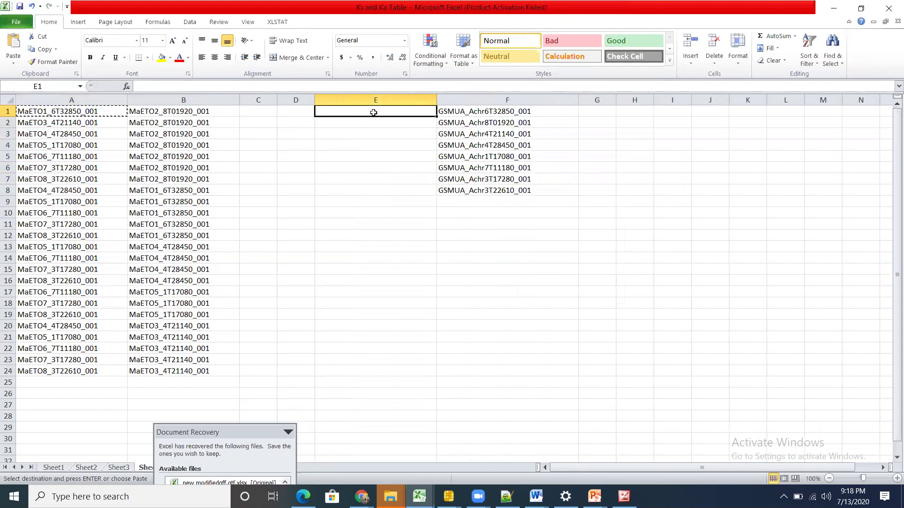
pyautogui.hotkey('ctrl', 'v')
# Step: Copy MaETO2_8T01920_001 from B1 into E2, beside its matching GSMUA ID
pyautogui.click(169, 112)
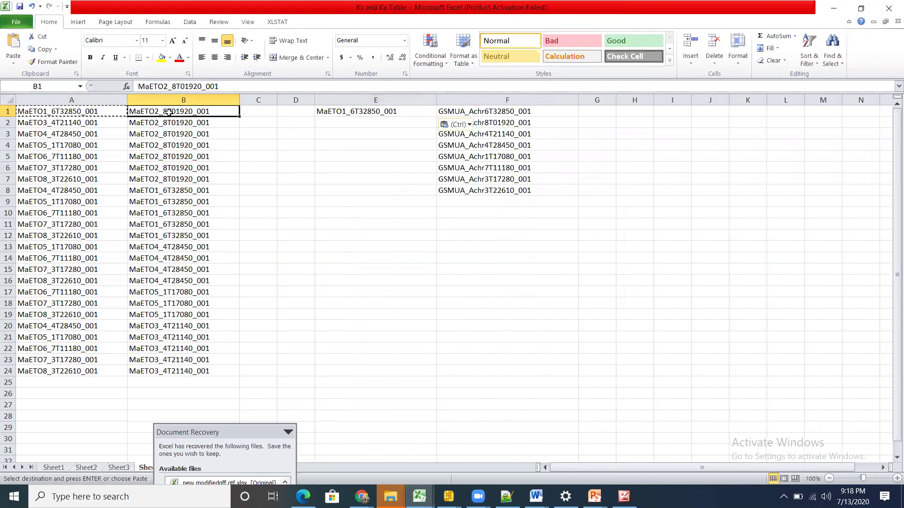
pyautogui.rightClick(168, 112)
pyautogui.click(200, 135)
pyautogui.click(373, 123)
pyautogui.hotkey('ctrl', 'v')
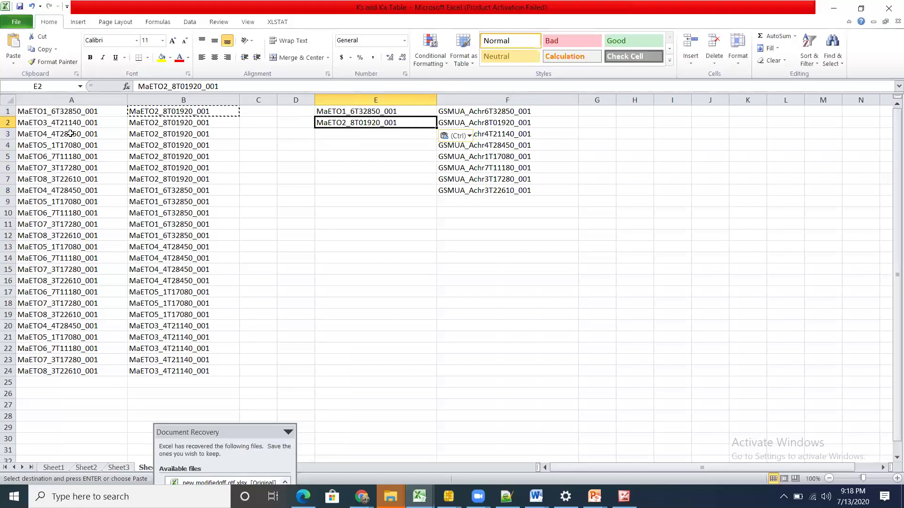
pyautogui.moveTo(54, 123); pyautogui.dragTo(56, 184)
pyautogui.click(55, 188)
pyautogui.moveTo(40, 125); pyautogui.dragTo(46, 178)
pyautogui.hotkey('ctrl', 'c')
pyautogui.moveTo(344, 130); pyautogui.dragTo(346, 180)
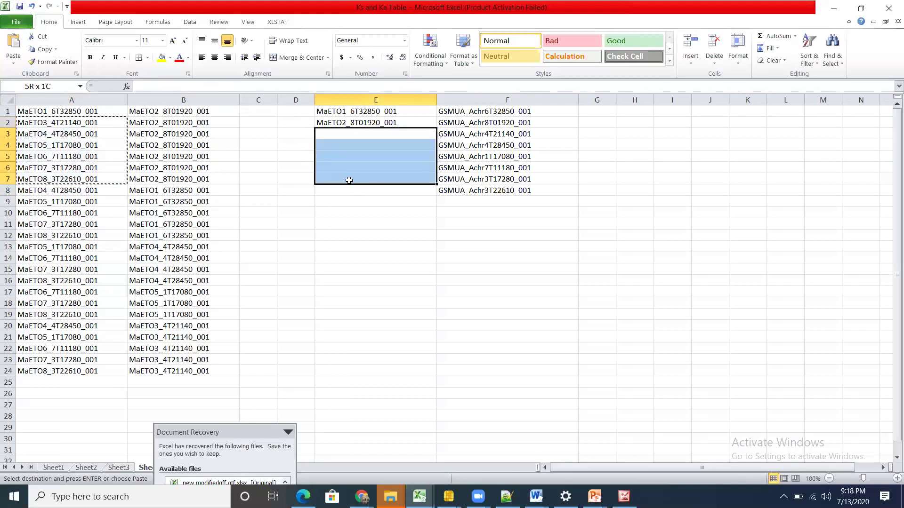
pyautogui.doubleClick(325, 131)
pyautogui.click(294, 137)
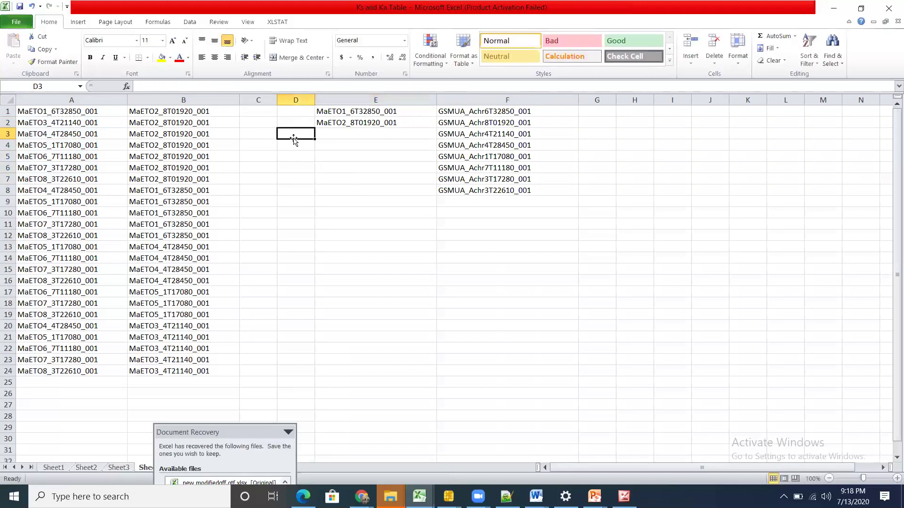
pyautogui.click(333, 135)
pyautogui.moveTo(334, 134); pyautogui.dragTo(357, 198)
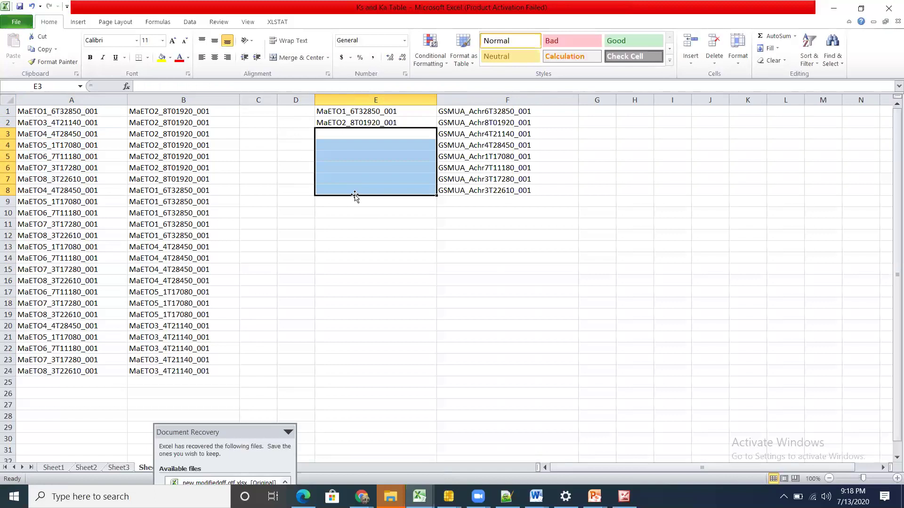
# Step: Copy the MaETO3 to MaETO8 IDs from A2:A7 and paste them into E3:E8 as values with number formatting
pyautogui.moveTo(55, 136); pyautogui.dragTo(81, 176)
pyautogui.moveTo(64, 122); pyautogui.dragTo(65, 175)
pyautogui.rightClick(65, 175)
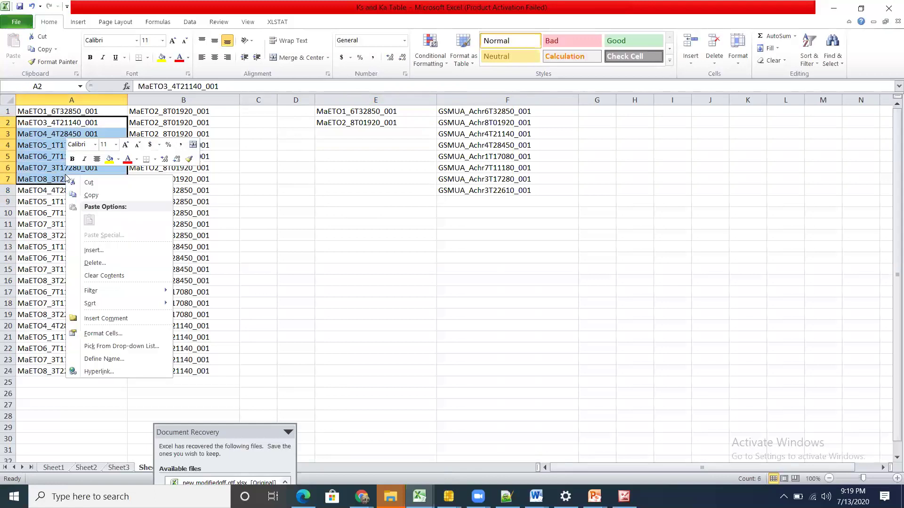
pyautogui.click(96, 196)
pyautogui.moveTo(349, 129); pyautogui.dragTo(350, 192)
pyautogui.rightClick(347, 157)
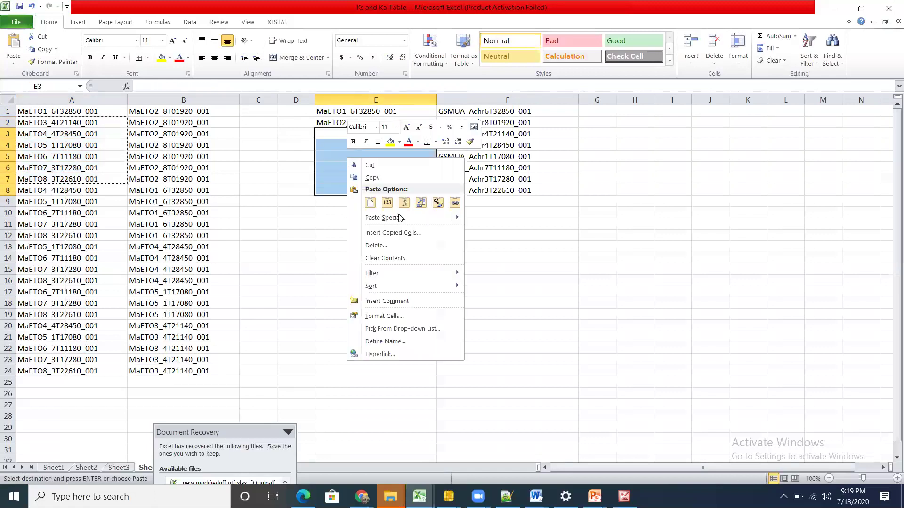
pyautogui.moveTo(431, 220)
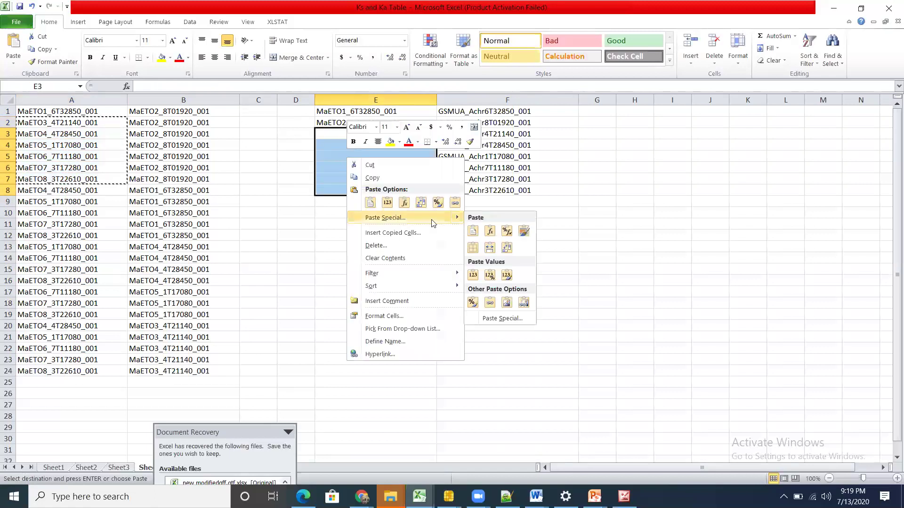
pyautogui.click(490, 275)
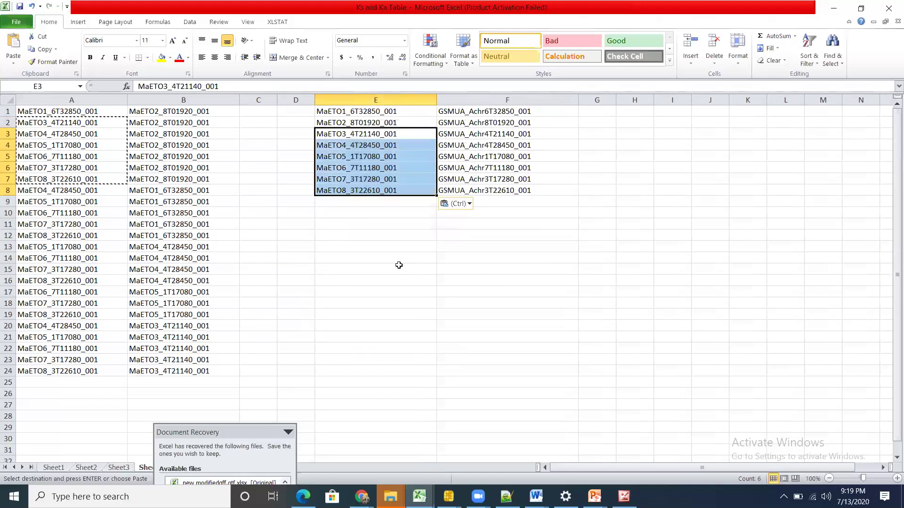
pyautogui.click(399, 267)
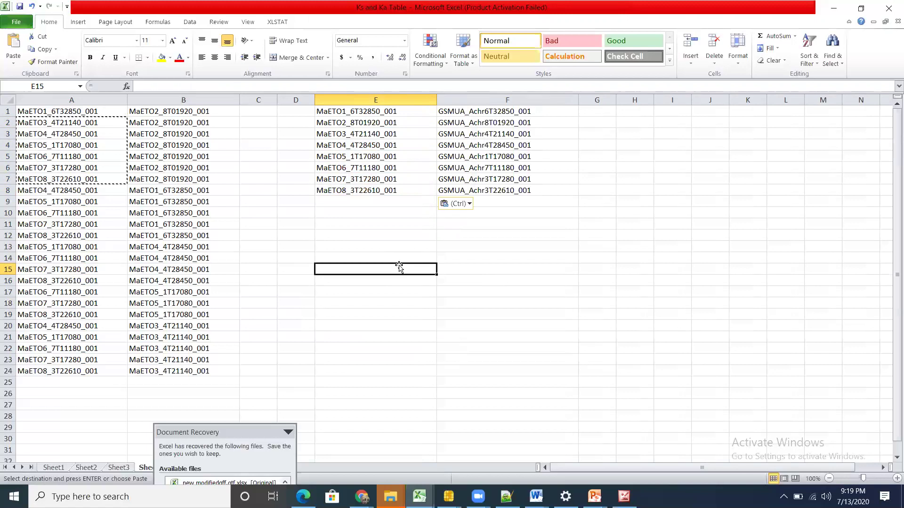
# Step: Copy the eight MaETO IDs from E1:E8 into column G starting at G1, widening column G to fit
pyautogui.moveTo(374, 110); pyautogui.dragTo(378, 190)
pyautogui.hotkey('ctrl', 'c')
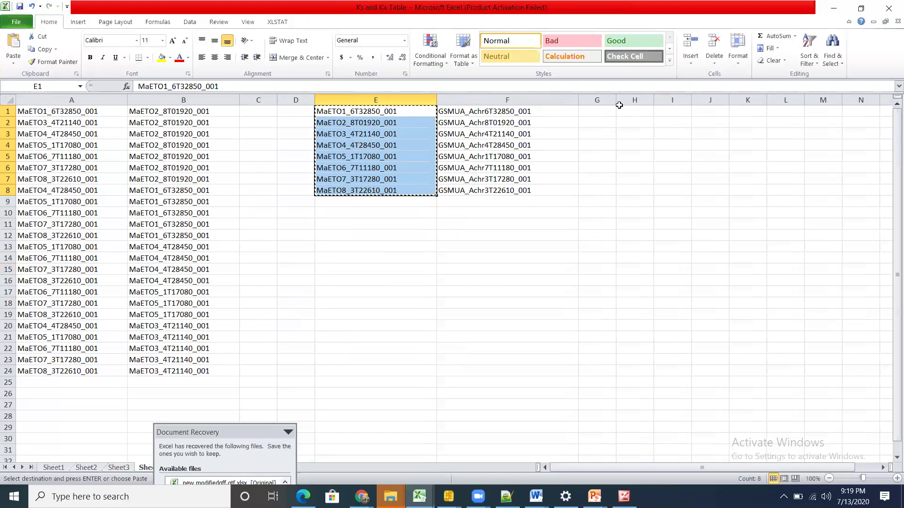
pyautogui.moveTo(616, 97); pyautogui.dragTo(704, 98)
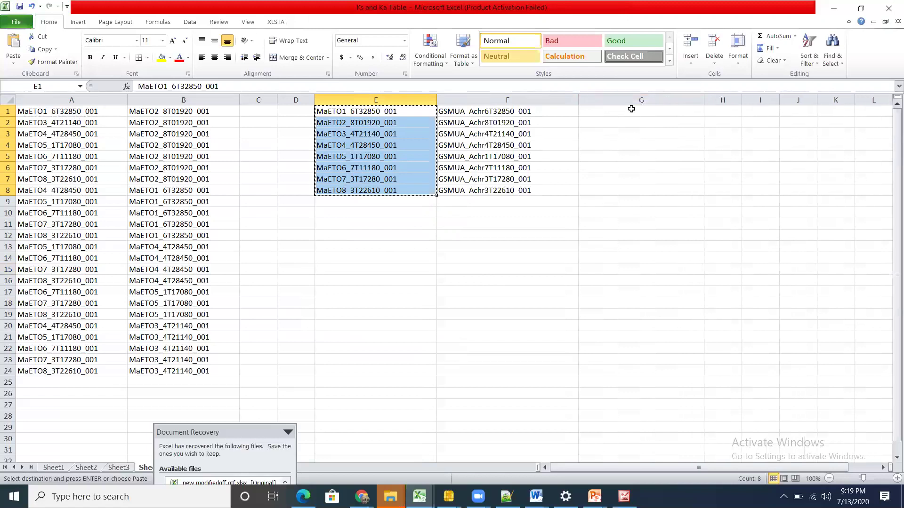
pyautogui.click(631, 109)
pyautogui.hotkey('ctrl', 'v')
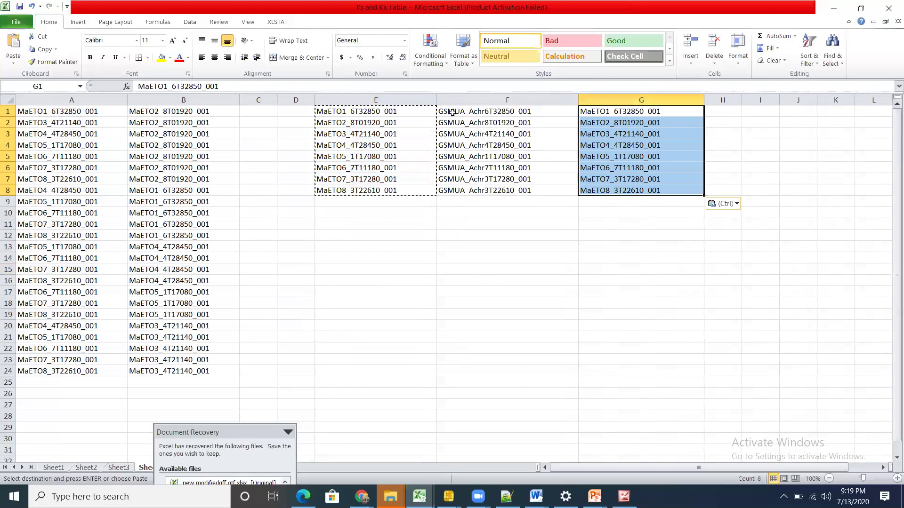
# Step: Copy the GSMUA and MaETO ID pairs in F1:G8 and paste them into a new Notepad++ document
pyautogui.moveTo(453, 112); pyautogui.dragTo(610, 192)
pyautogui.hotkey('ctrl', 'c')
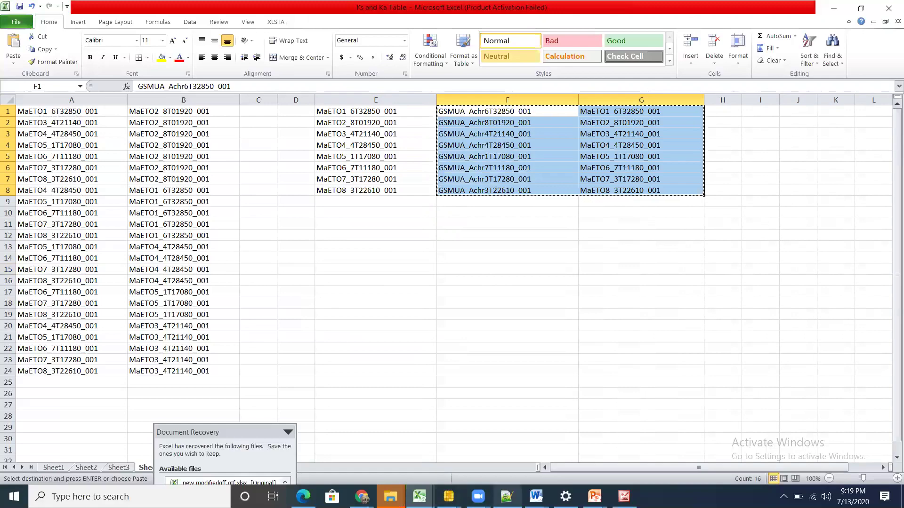
pyautogui.hotkey('alt', 'Tab')
pyautogui.click(8, 20)
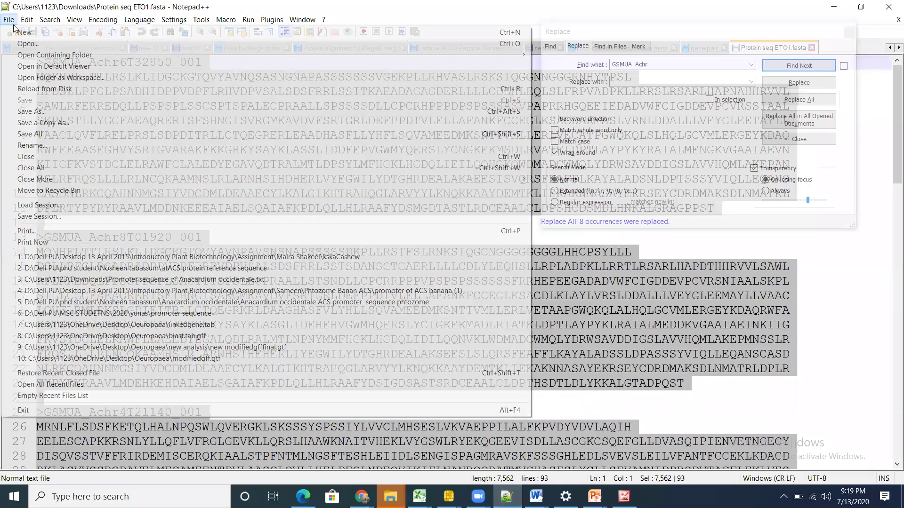
pyautogui.click(23, 32)
pyautogui.hotkey('ctrl', 'v')
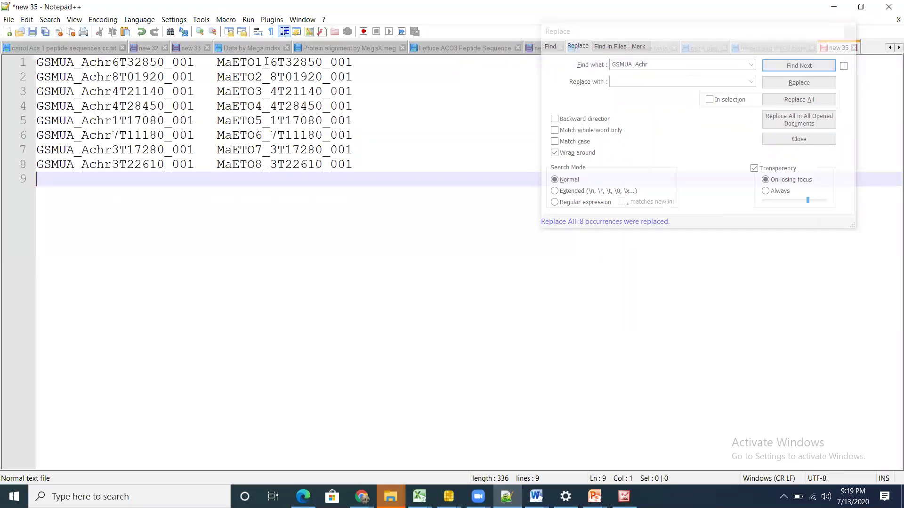
# Step: Save the new ID pair document in Downloads under the file name "change id"
pyautogui.click(9, 20)
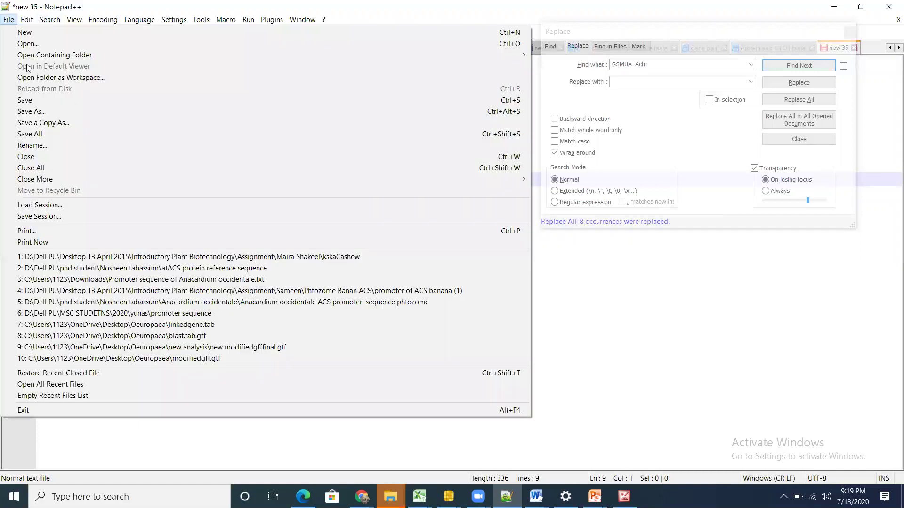
pyautogui.click(37, 112)
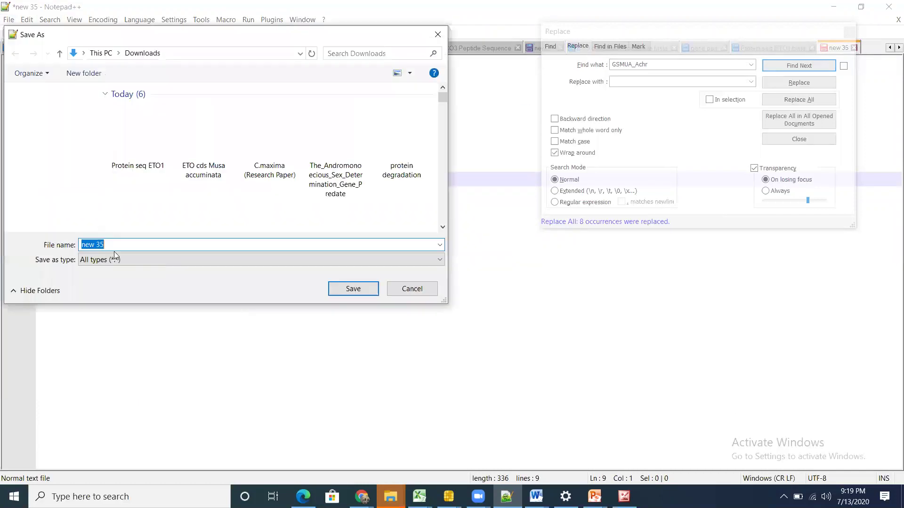
pyautogui.write('change')
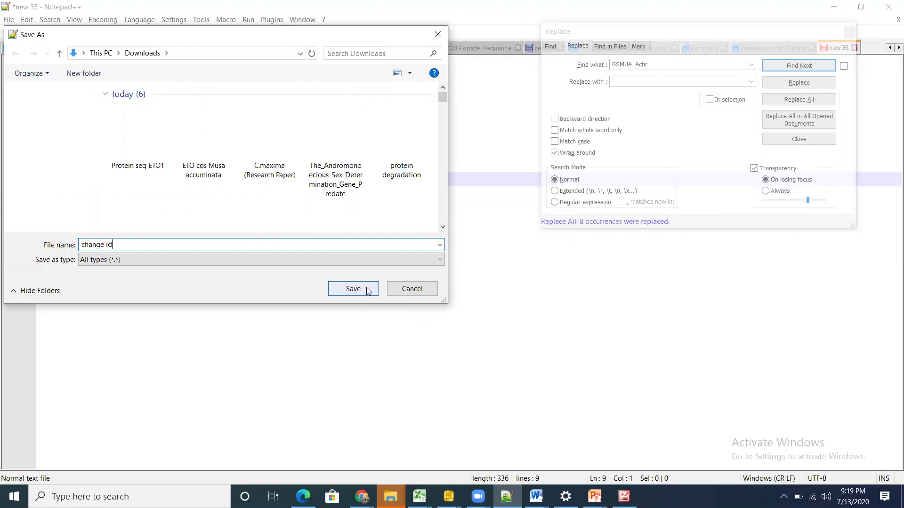
pyautogui.click(366, 288)
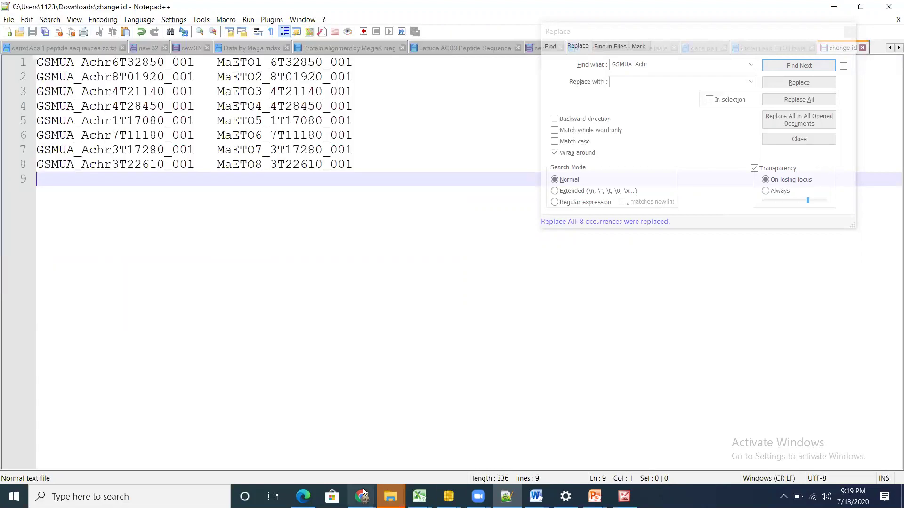
# Step: Switch to TBtools and open the Fasta ID Rename tool, moving its window aside
pyautogui.moveTo(449, 497)
pyautogui.click(82, 449)
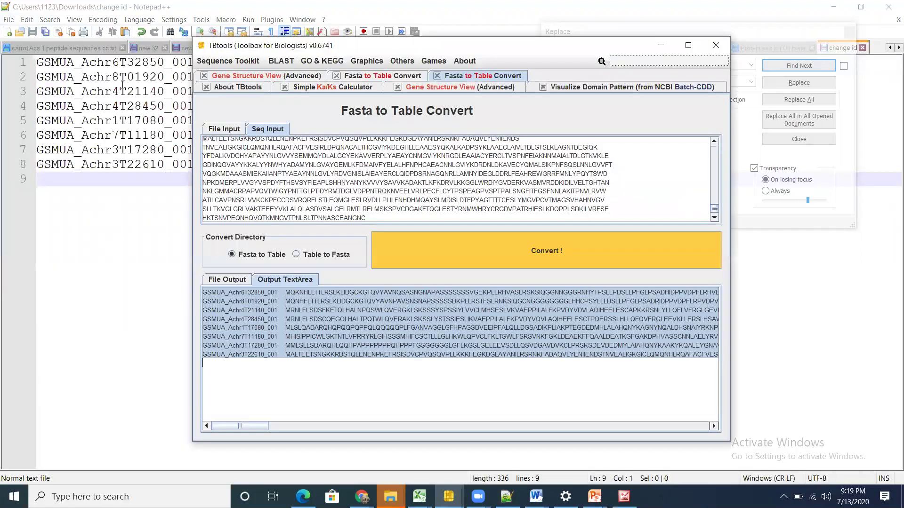
pyautogui.click(227, 61)
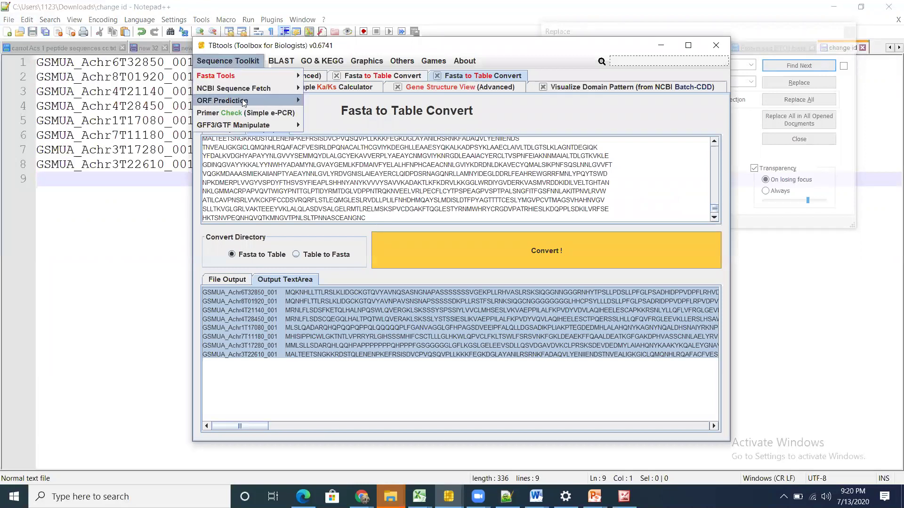
pyautogui.moveTo(260, 77)
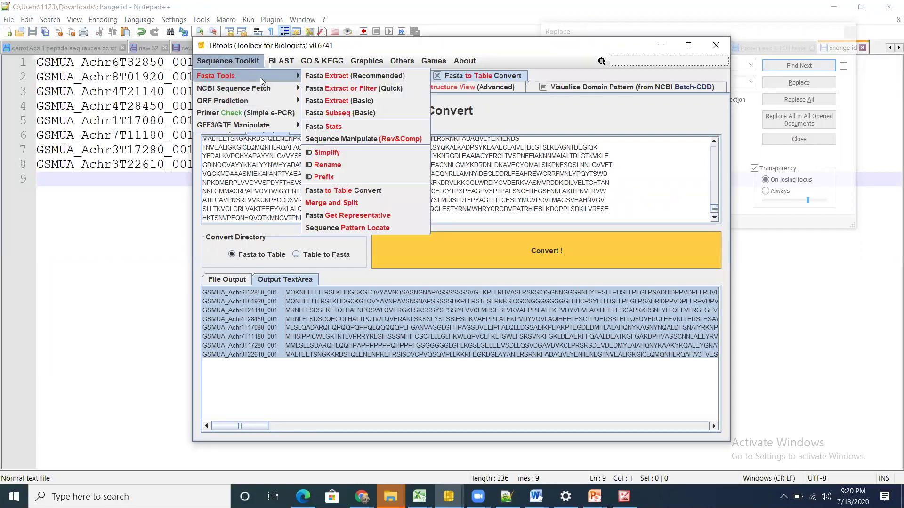
pyautogui.click(346, 164)
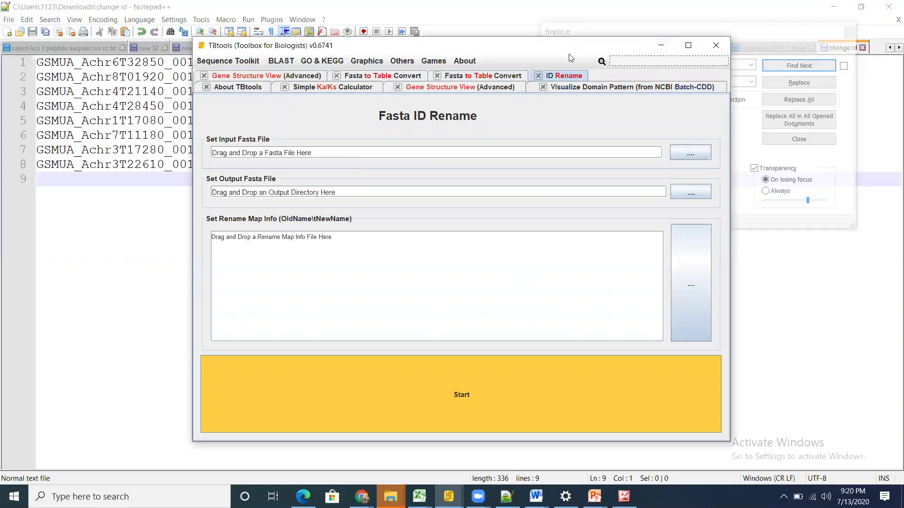
pyautogui.moveTo(571, 50); pyautogui.dragTo(412, 47)
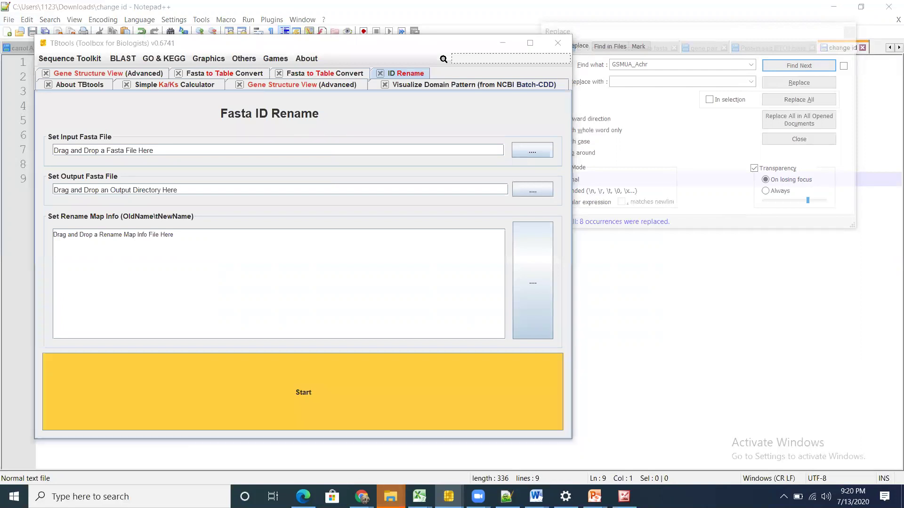
# Step: Set the Protein seq ETO1 file from Downloads as the input FASTA file and close its sequence preview
pyautogui.moveTo(391, 497)
pyautogui.click(25, 478)
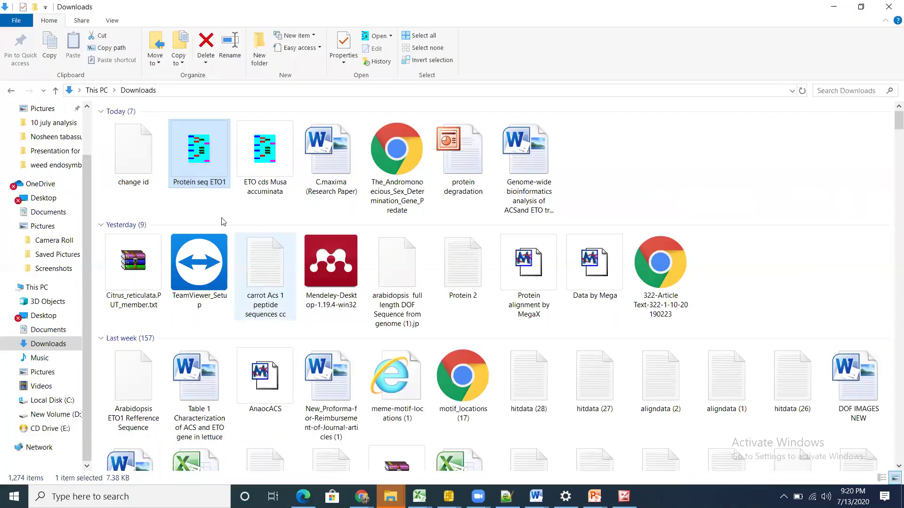
pyautogui.click(861, 7)
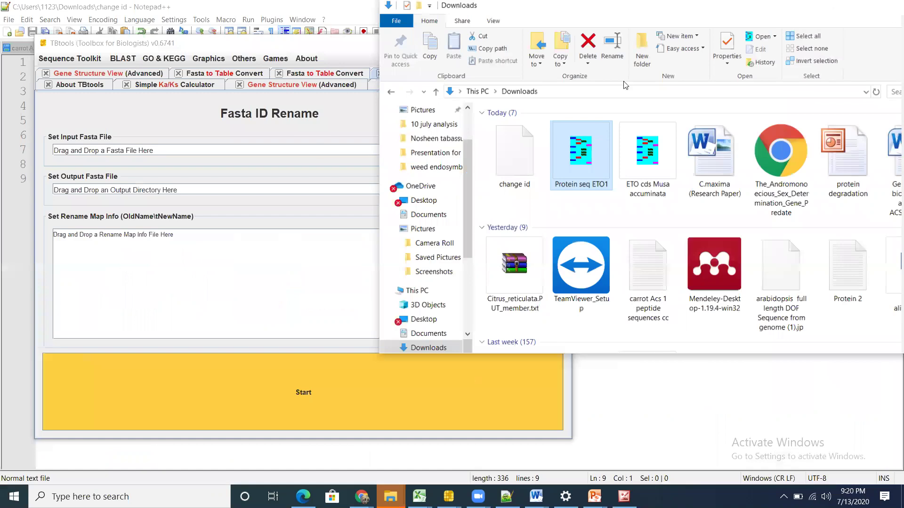
pyautogui.moveTo(601, 156); pyautogui.dragTo(176, 146)
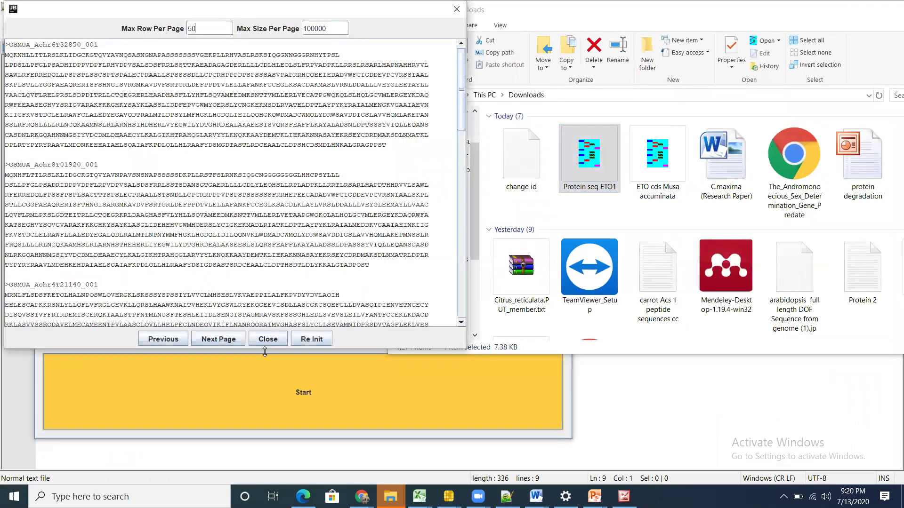
pyautogui.click(272, 337)
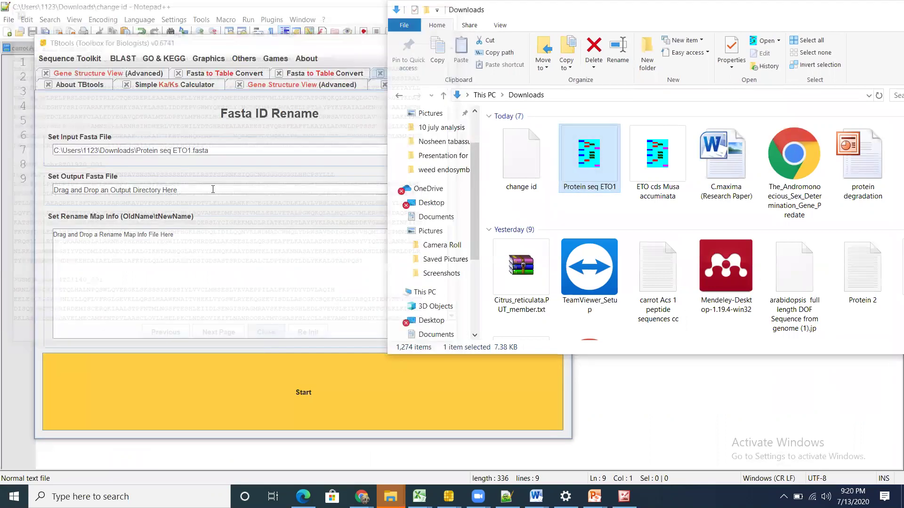
pyautogui.click(188, 187)
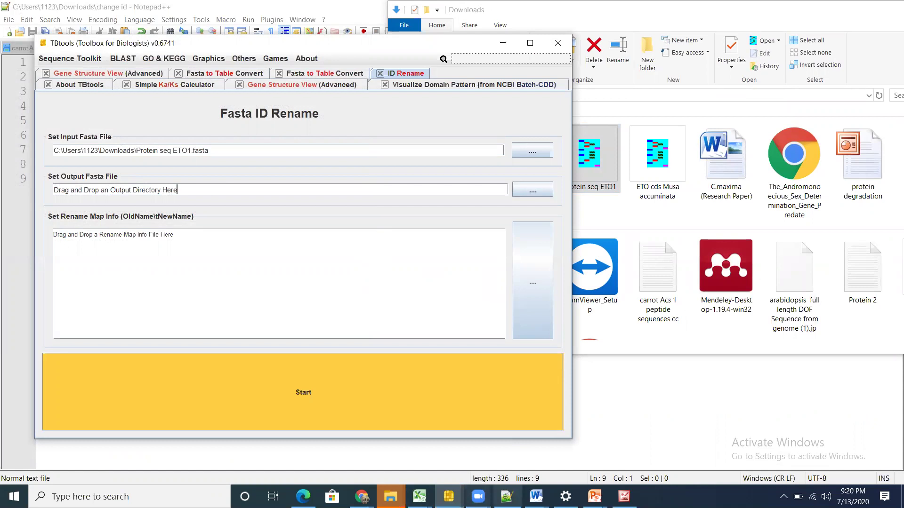
# Step: Search drive D for the project folder and open its "analysis 13 July" subfolder
pyautogui.moveTo(390, 497)
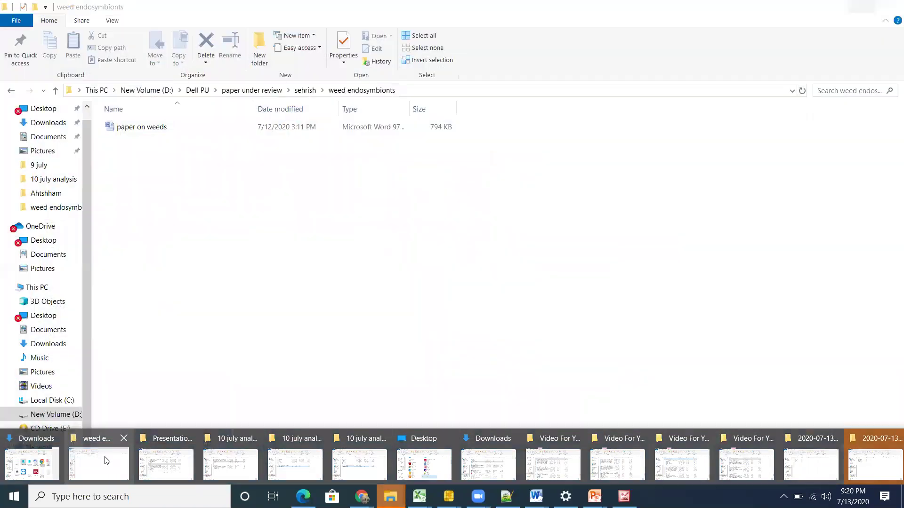
pyautogui.click(107, 461)
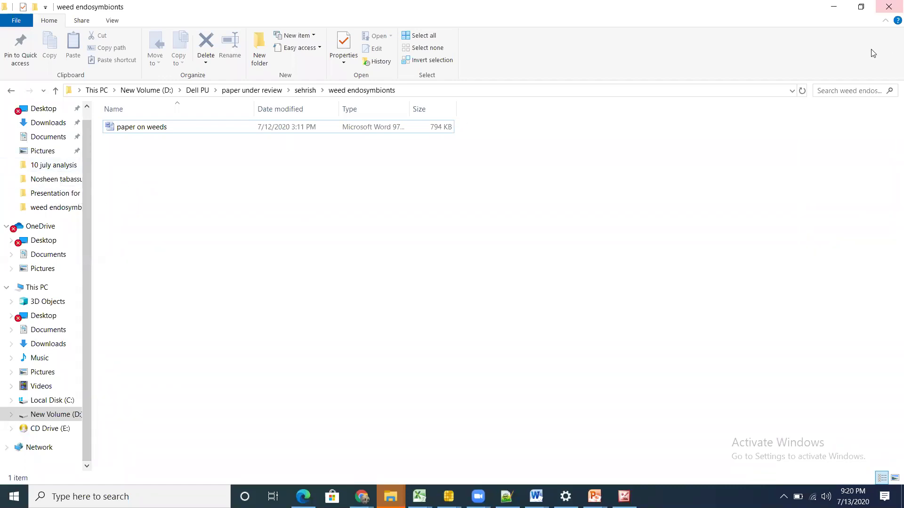
pyautogui.click(39, 413)
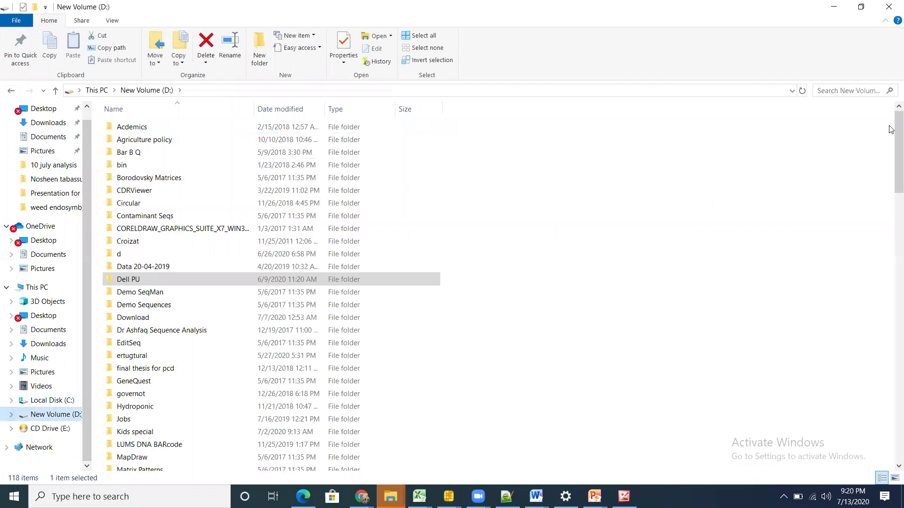
pyautogui.click(846, 89)
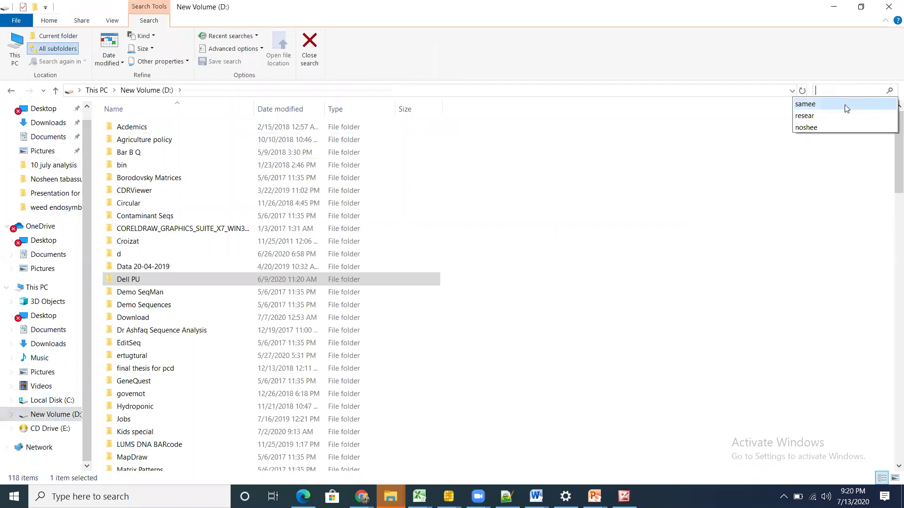
pyautogui.write('samee')
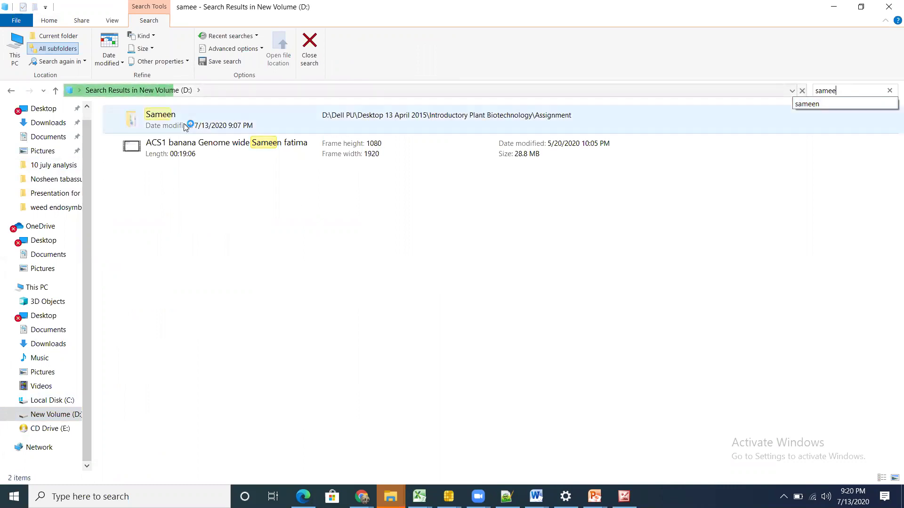
pyautogui.doubleClick(185, 127)
pyautogui.click(152, 131)
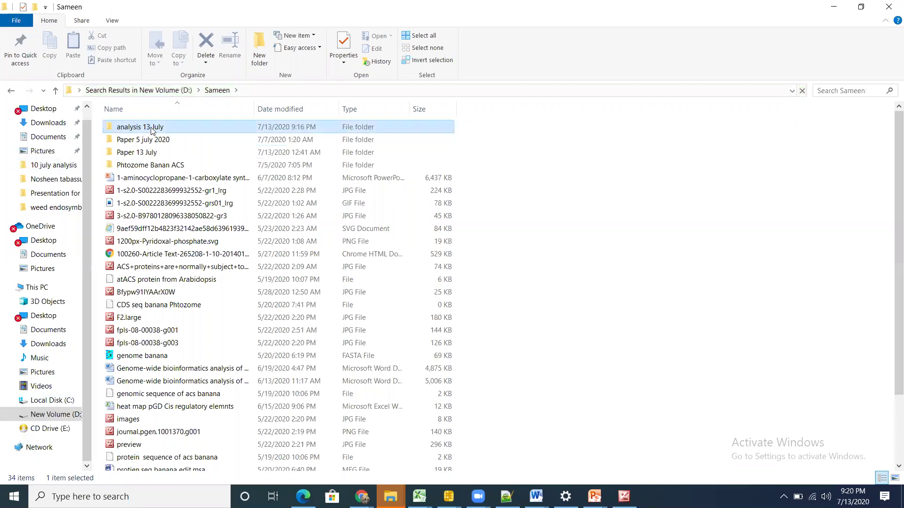
pyautogui.doubleClick(152, 129)
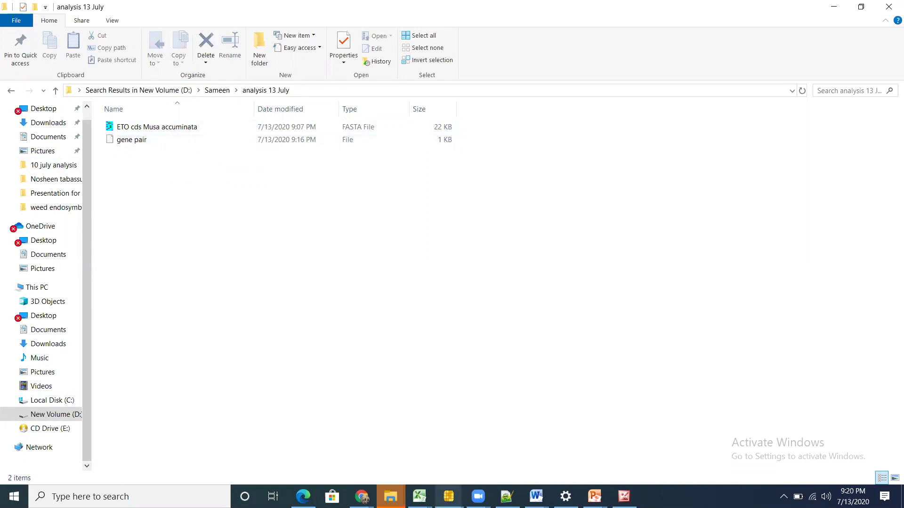
# Step: Place the TBtools Fasta ID Rename window beside the "analysis 13 July" folder listing
pyautogui.click(449, 496)
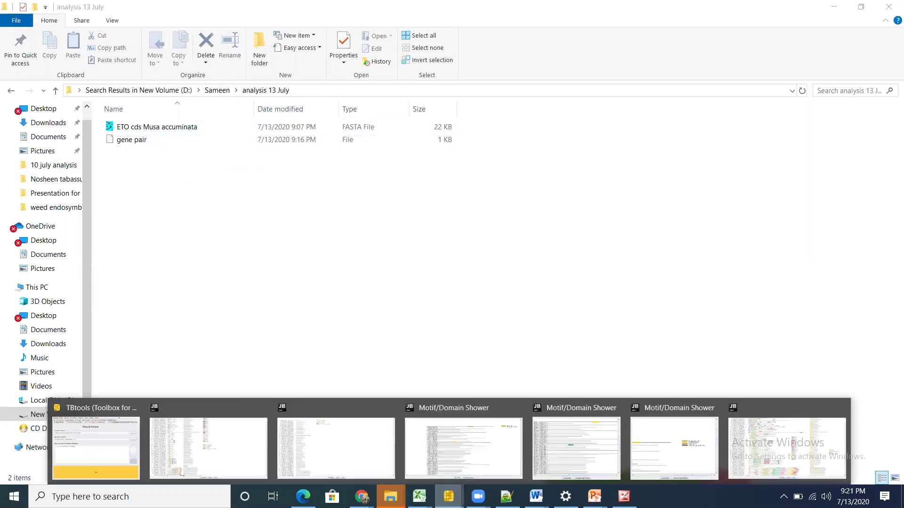
pyautogui.click(82, 465)
pyautogui.moveTo(241, 44); pyautogui.dragTo(578, 49)
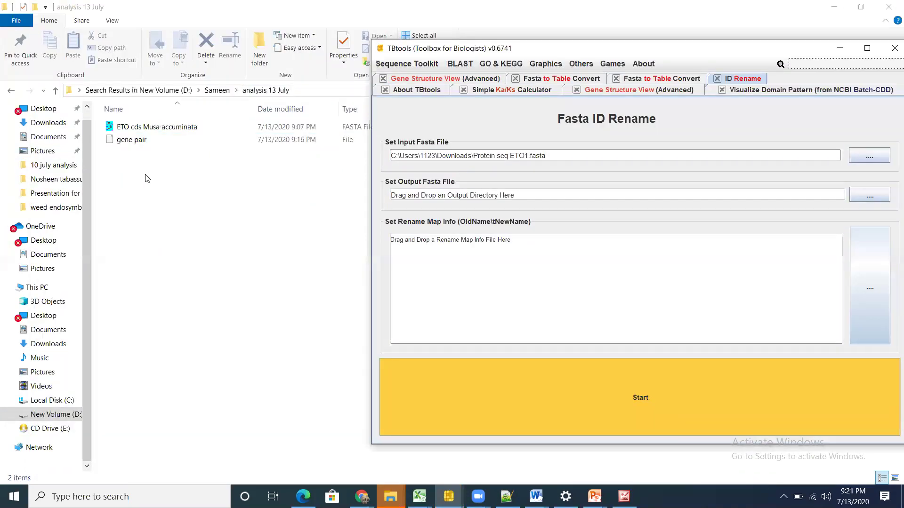
pyautogui.click(507, 497)
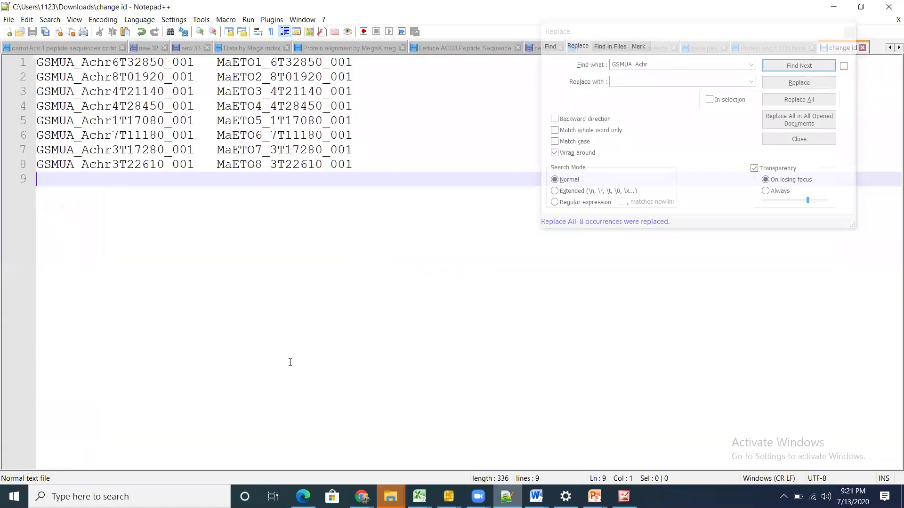
pyautogui.click(9, 20)
pyautogui.click(41, 112)
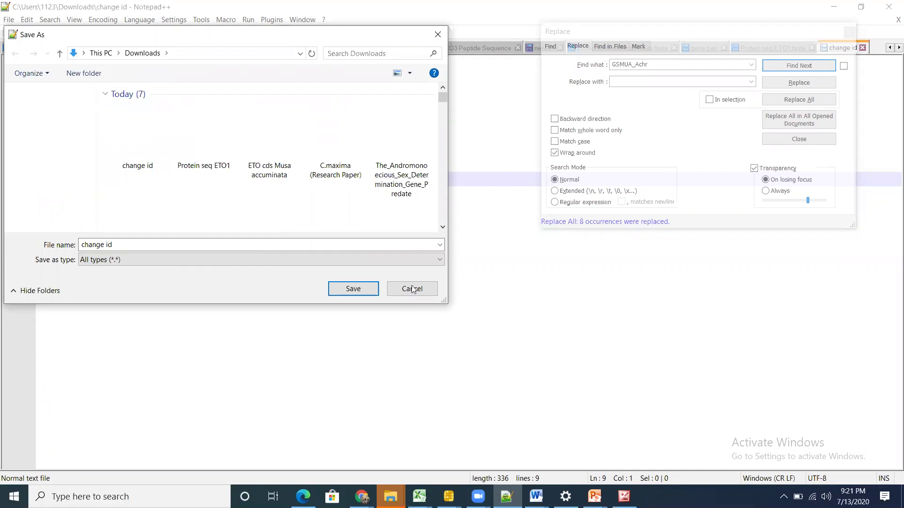
pyautogui.click(438, 35)
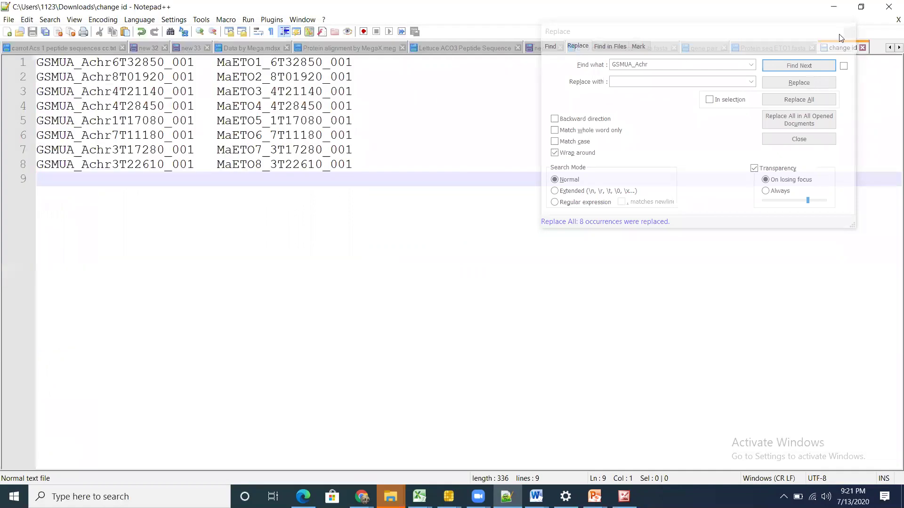
# Step: Show the Downloads folder in a window beside Fasta ID Rename and select the "change id" file
pyautogui.moveTo(449, 497)
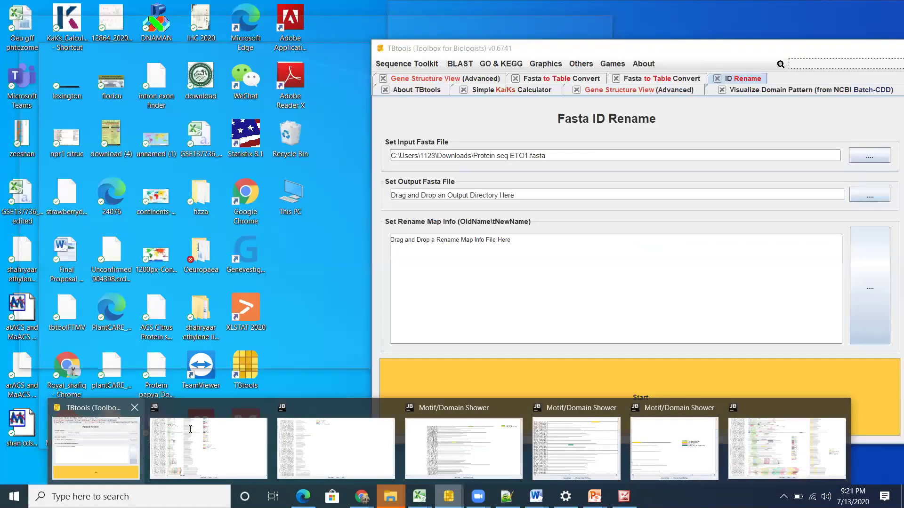
pyautogui.click(139, 451)
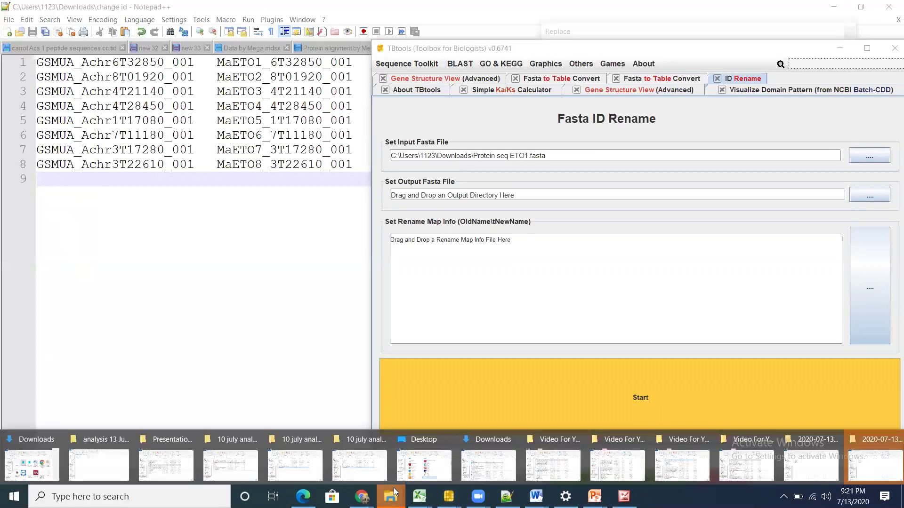
pyautogui.click(32, 464)
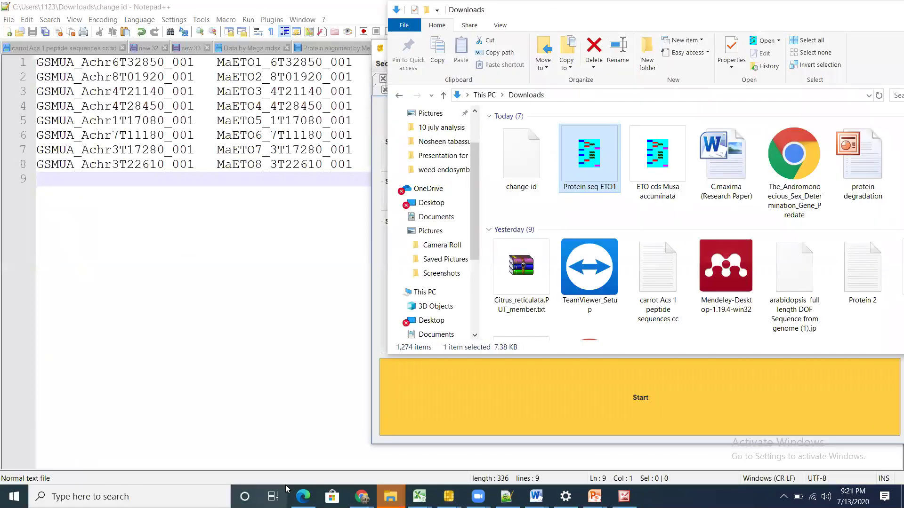
pyautogui.moveTo(386, 495)
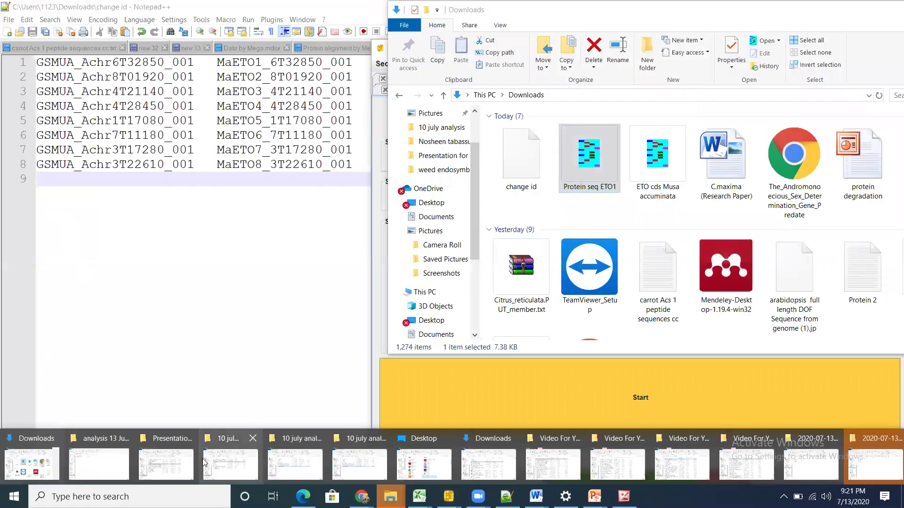
pyautogui.click(193, 464)
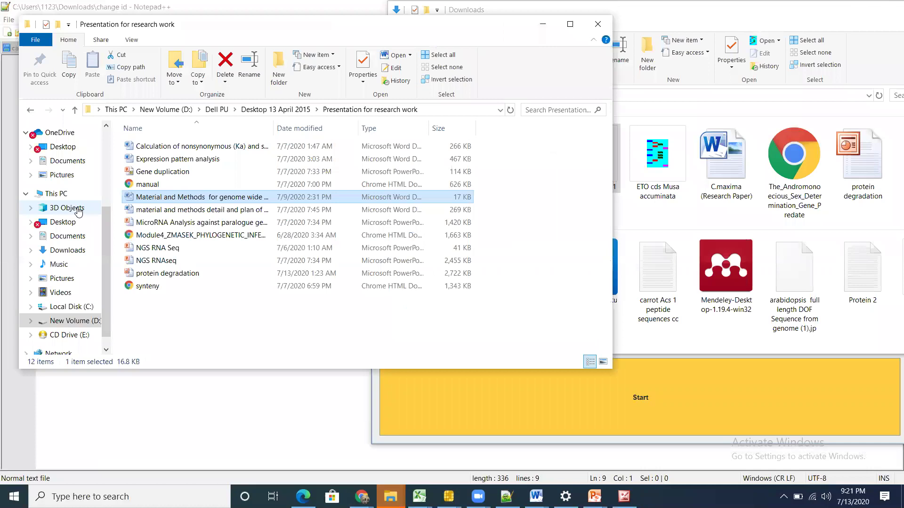
pyautogui.click(67, 251)
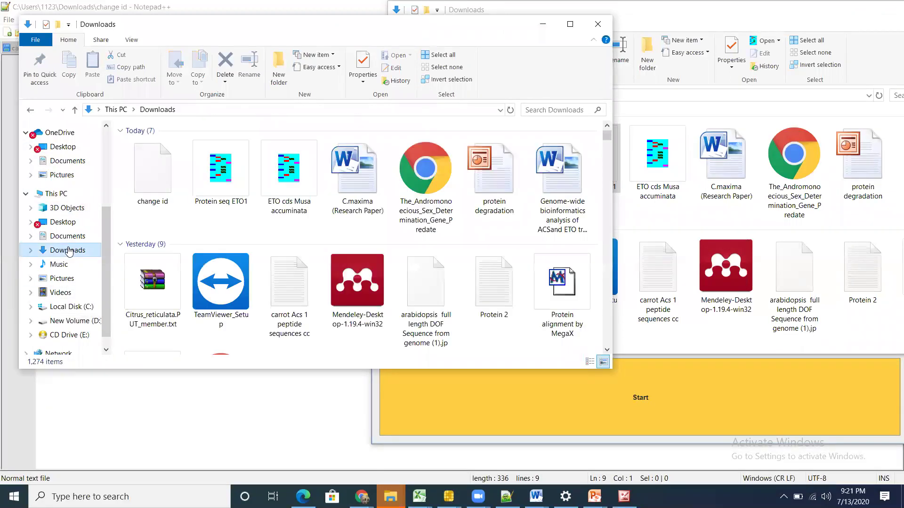
pyautogui.click(151, 182)
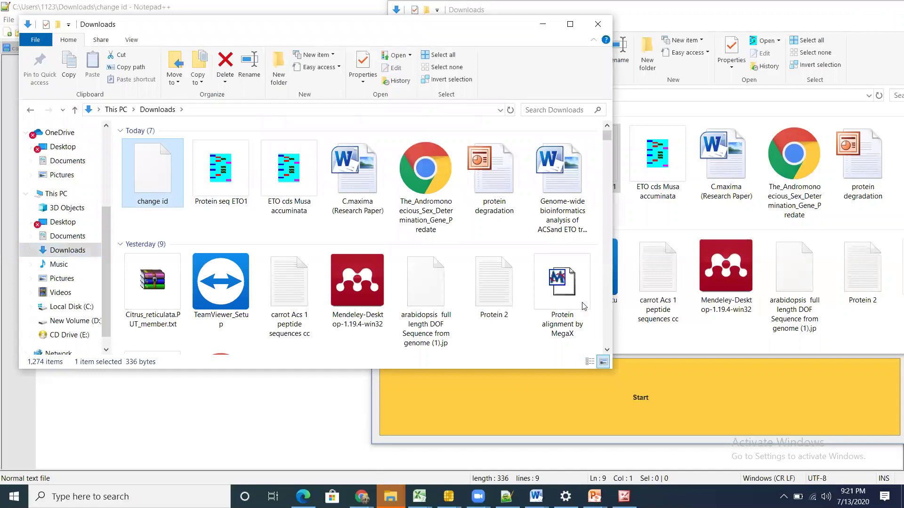
# Step: Dismiss the debug log and set the output FASTA path to the Downloads folder using the "change id" file
pyautogui.click(785, 376)
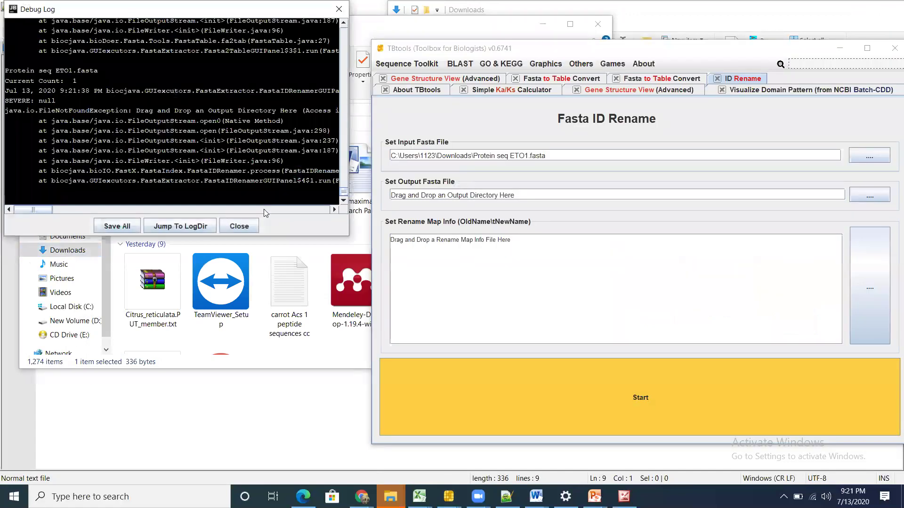
pyautogui.click(239, 226)
pyautogui.moveTo(162, 174); pyautogui.dragTo(418, 194)
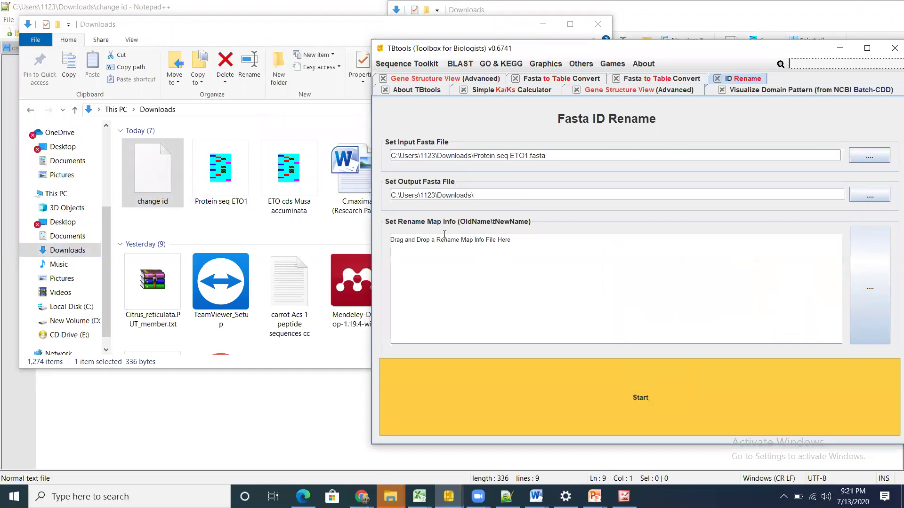
# Step: Try to run the ID rename with only the Downloads folder as the output path
pyautogui.click(638, 403)
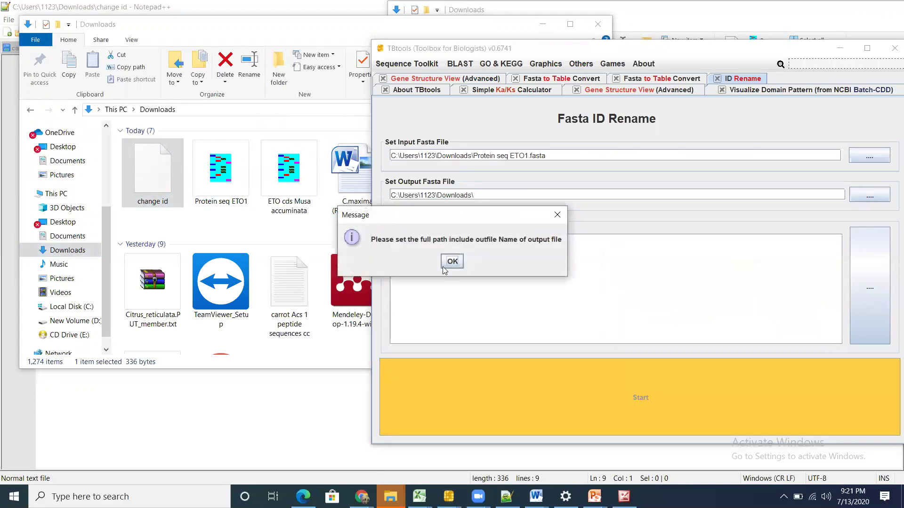
pyautogui.click(457, 262)
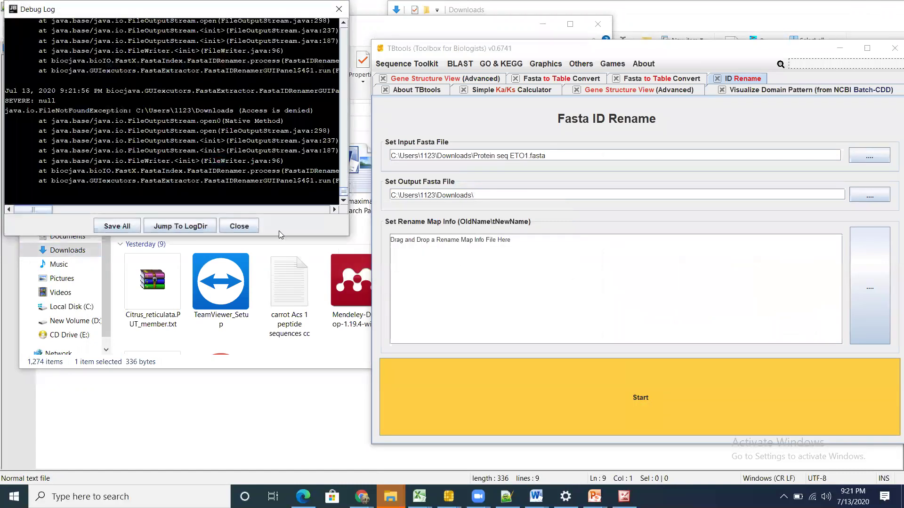
pyautogui.click(240, 226)
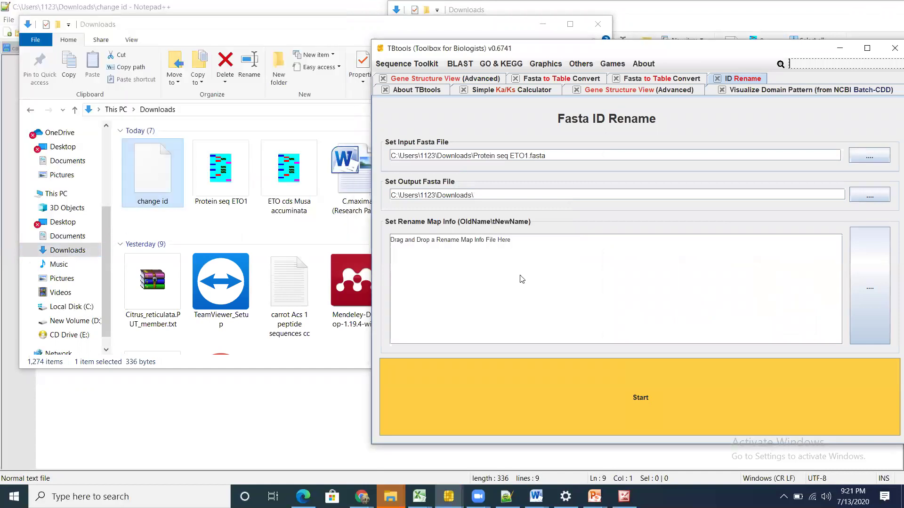
# Step: Load the "change id" file from Downloads as the rename map info
pyautogui.moveTo(521, 279); pyautogui.dragTo(522, 280)
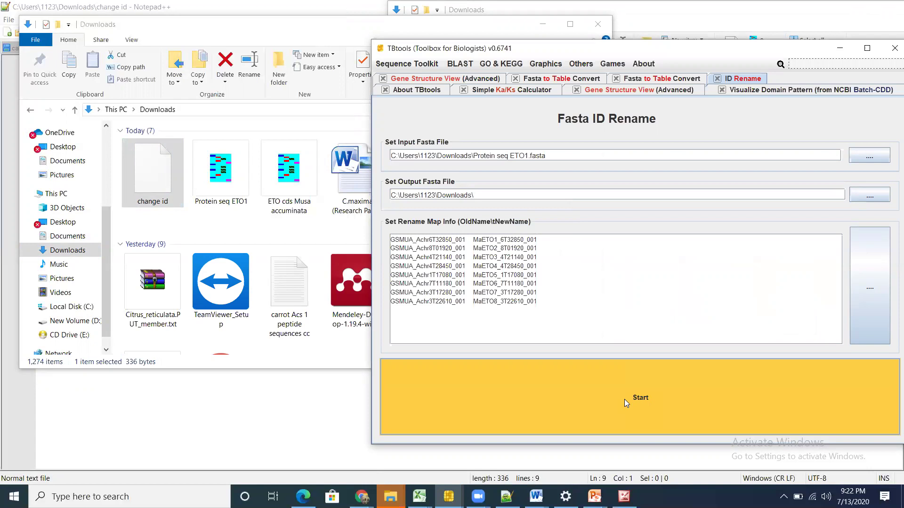
# Step: Try to run the ID rename again with the Downloads folder as output path and dismiss the message and debug log
pyautogui.moveTo(158, 177); pyautogui.dragTo(440, 195)
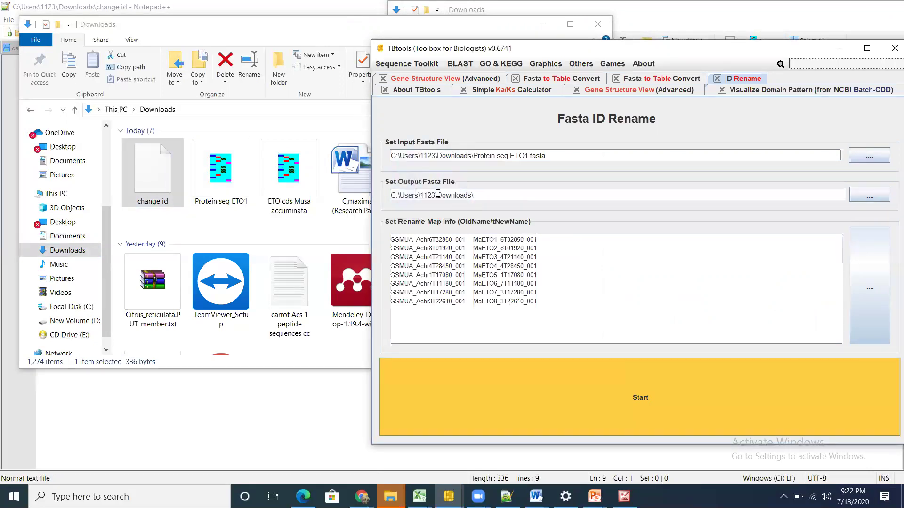
pyautogui.click(541, 404)
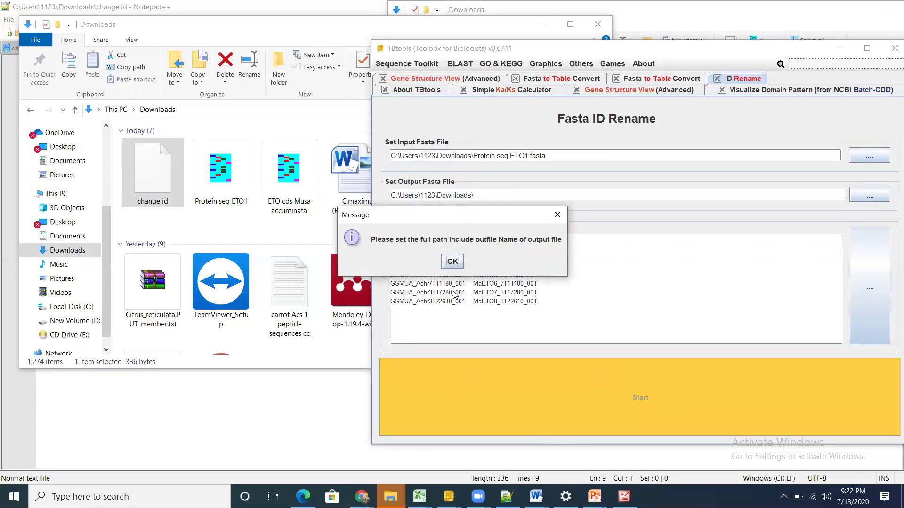
pyautogui.click(452, 262)
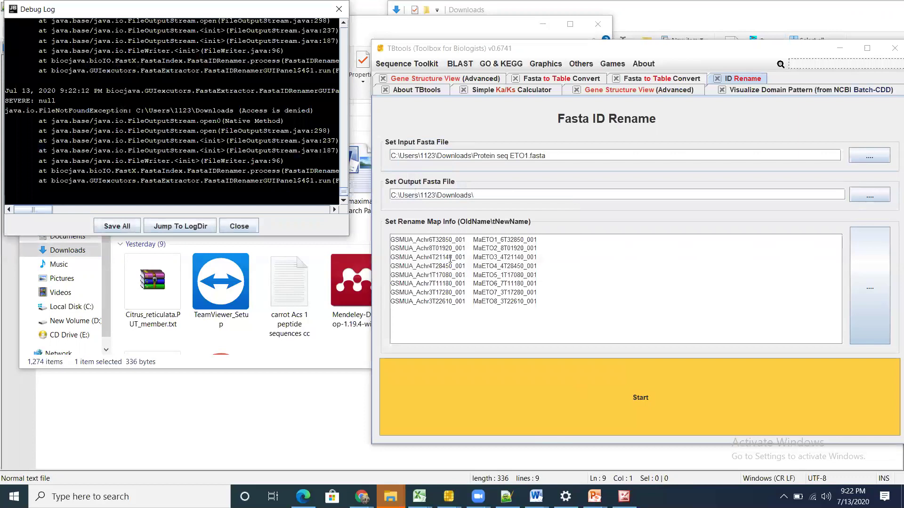
pyautogui.click(239, 226)
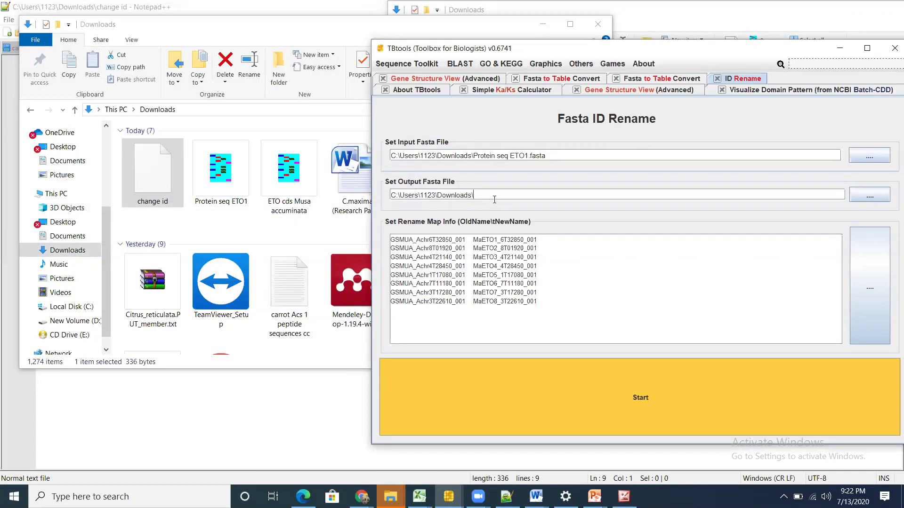
# Step: Set the output FASTA file to "peptide eto banaan" in Downloads and run the ID rename
pyautogui.write('peptide eto banaan')
pyautogui.click(568, 394)
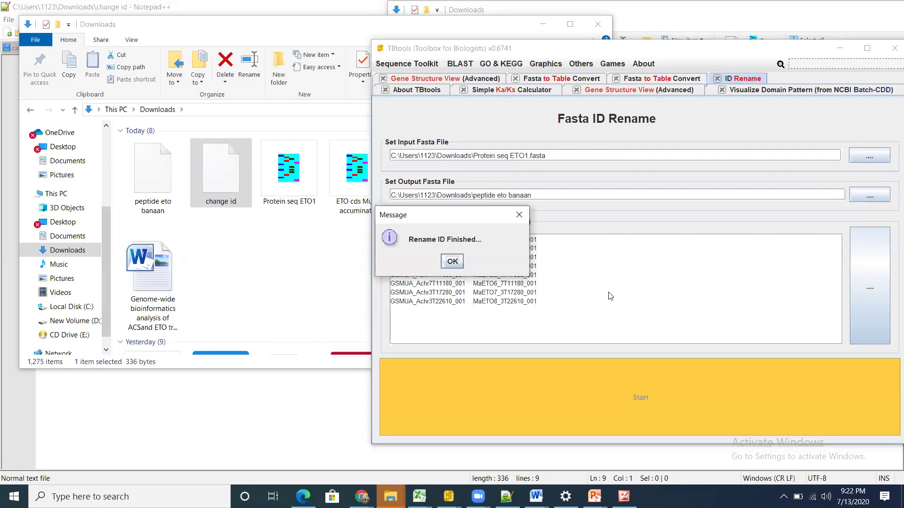
pyautogui.click(456, 261)
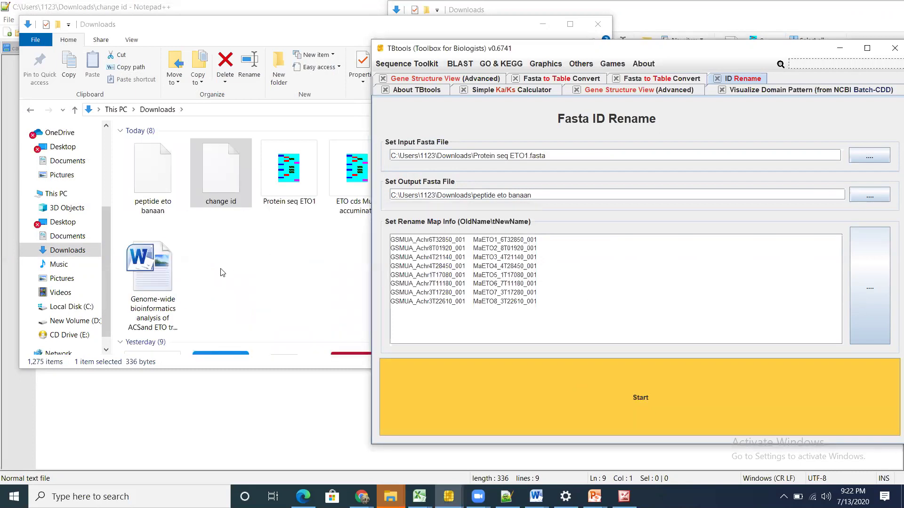
# Step: Open the "peptide eto banaan" file in Notepad++ to check the sequence IDs
pyautogui.click(161, 175)
pyautogui.rightClick(162, 175)
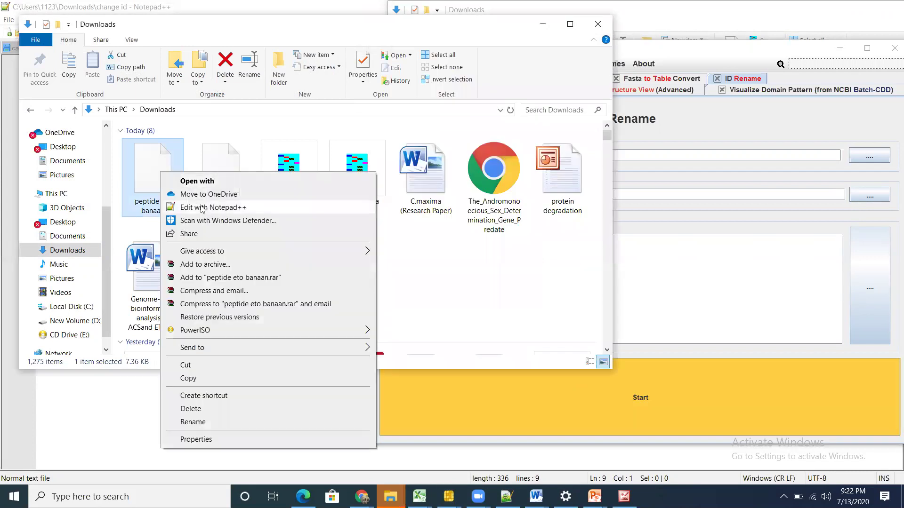
pyautogui.click(204, 207)
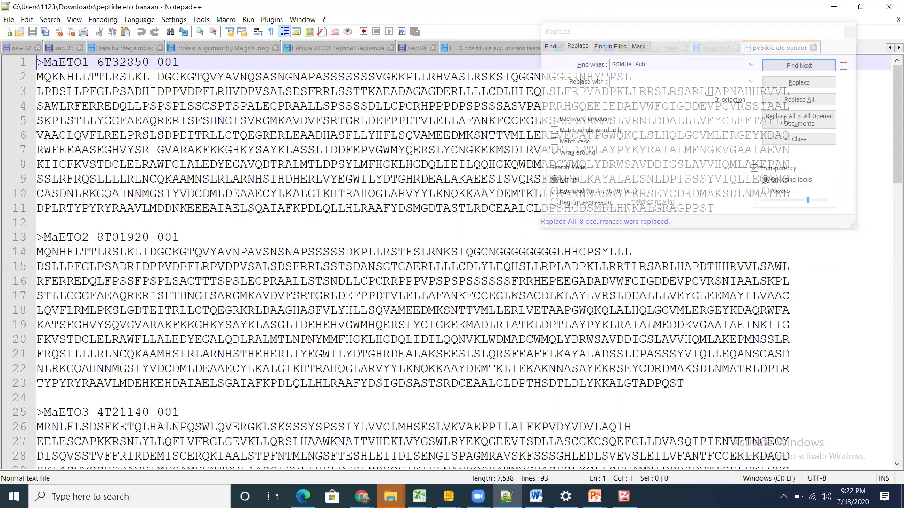
# Step: Switch back to TBtools and open the Simple Ka/Ks Calculator
pyautogui.moveTo(595, 497)
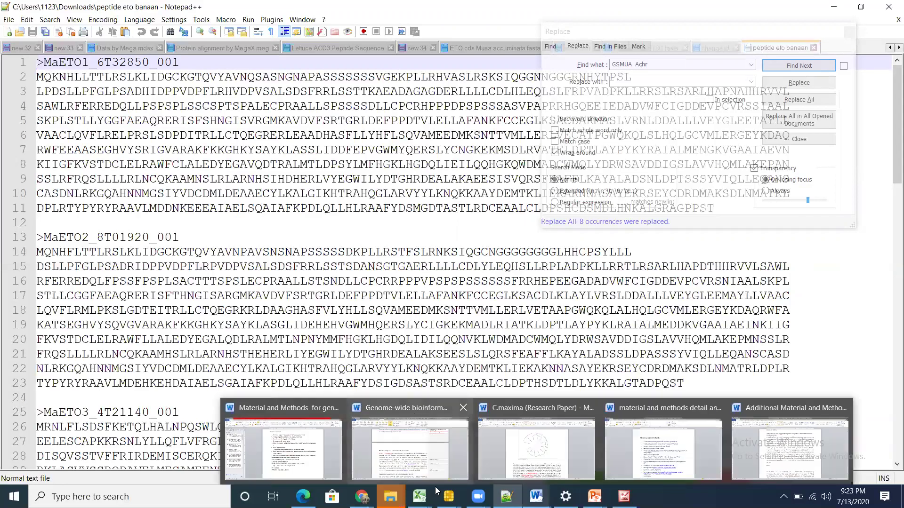
pyautogui.moveTo(449, 497)
pyautogui.click(96, 447)
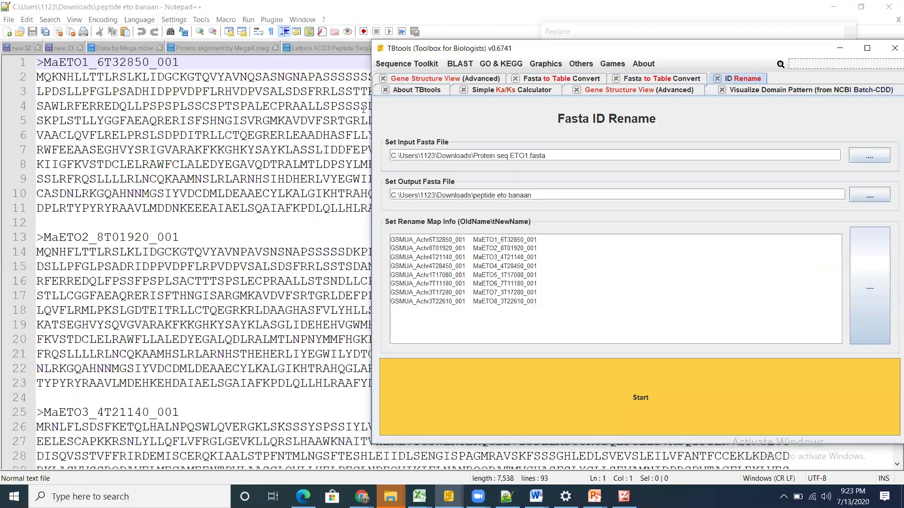
pyautogui.click(572, 66)
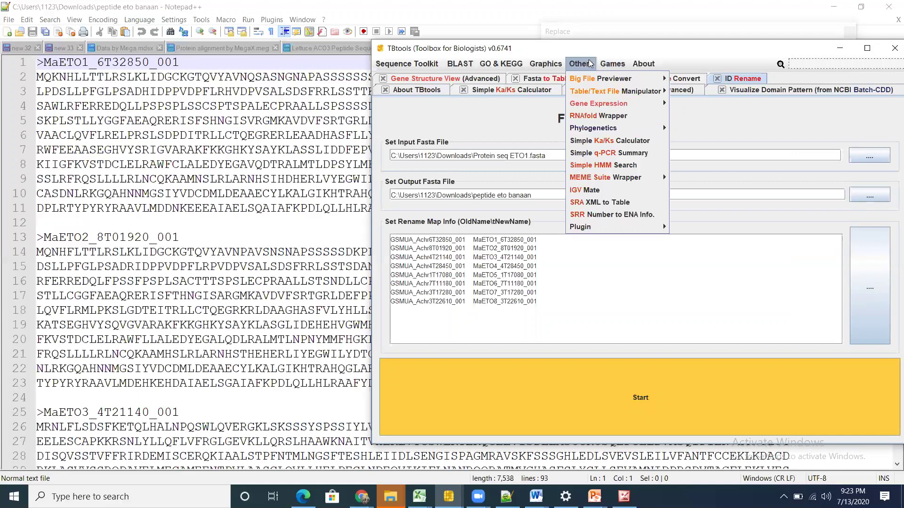
pyautogui.click(616, 140)
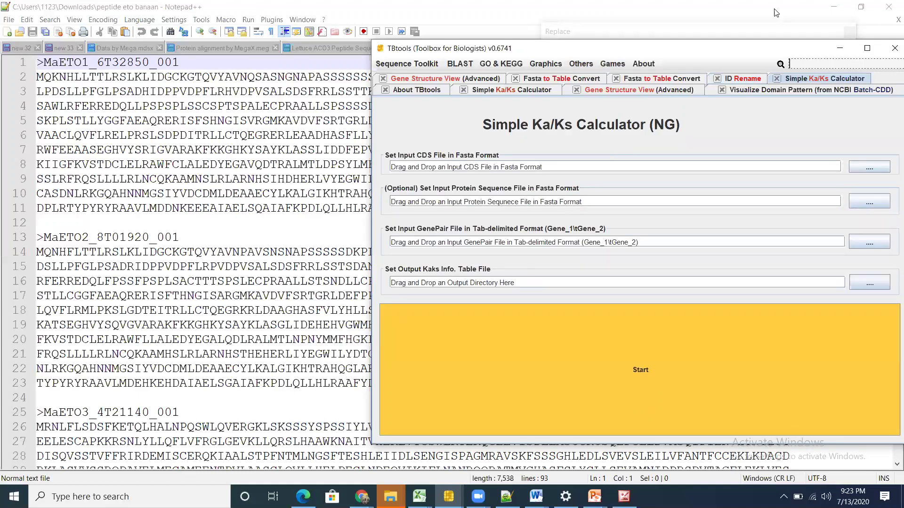
# Step: Load the "peptide eto banaan" file from Downloads as the protein sequence input and close its preview
pyautogui.click(832, 5)
pyautogui.click(833, 6)
pyautogui.click(152, 193)
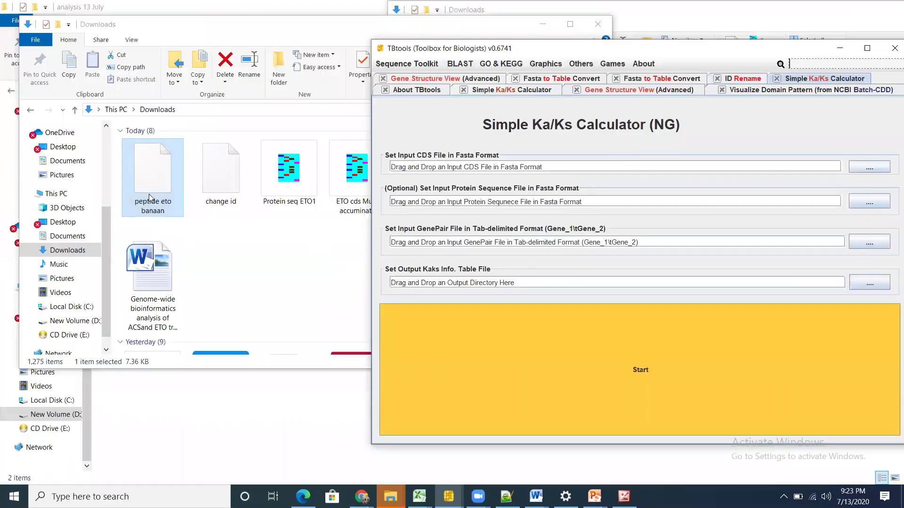
pyautogui.moveTo(174, 193); pyautogui.dragTo(471, 202)
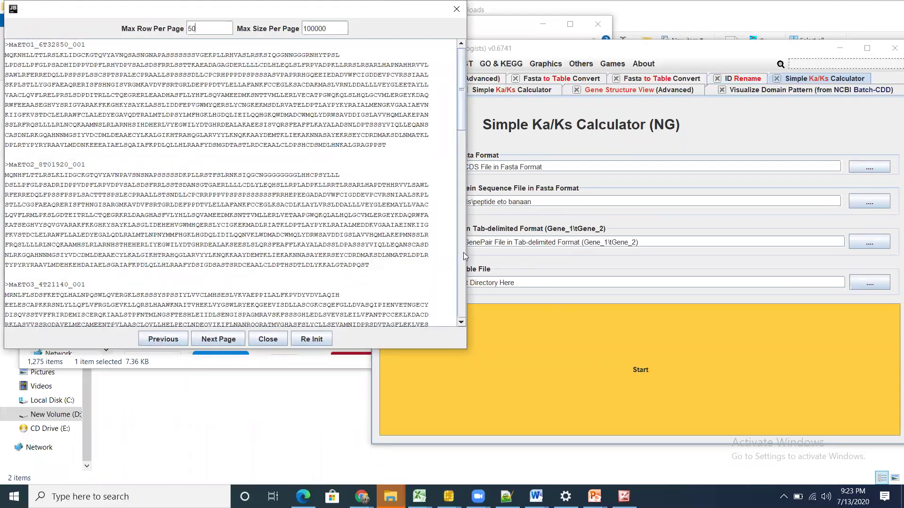
pyautogui.click(457, 9)
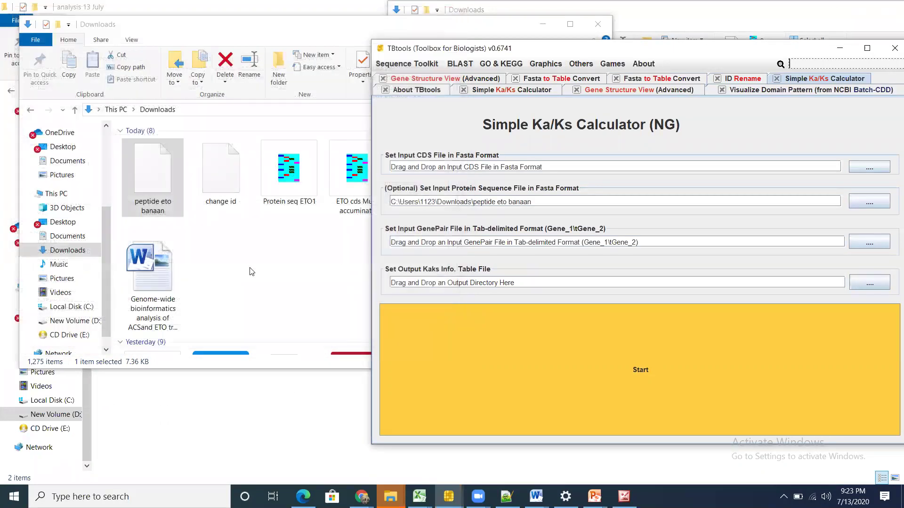
# Step: Load "ETO cds Musa accuminata" as the CDS input and "gene pair" as the GenePair input from the "analysis 13 July" folder
pyautogui.click(391, 497)
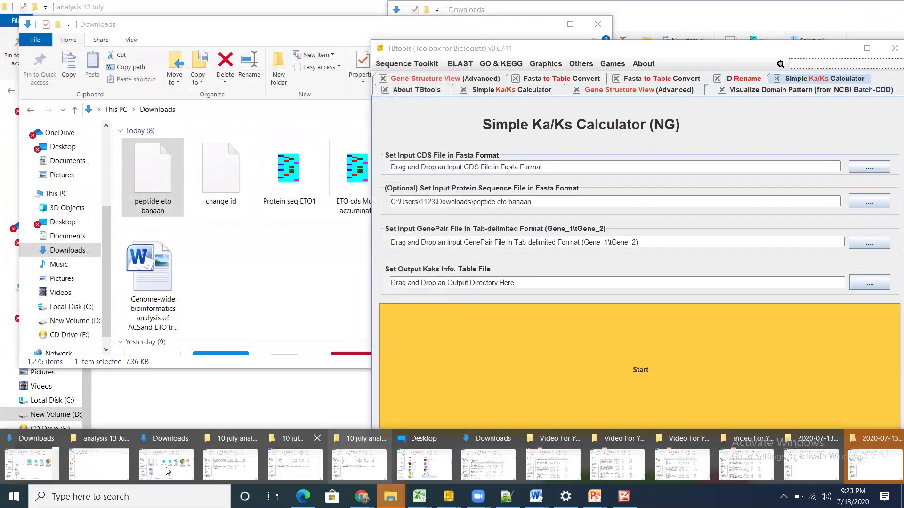
pyautogui.click(113, 461)
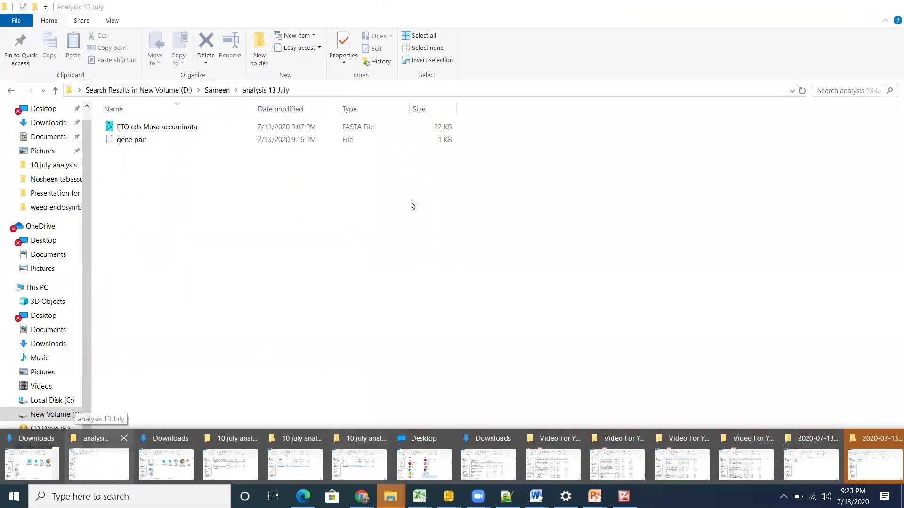
pyautogui.click(869, 7)
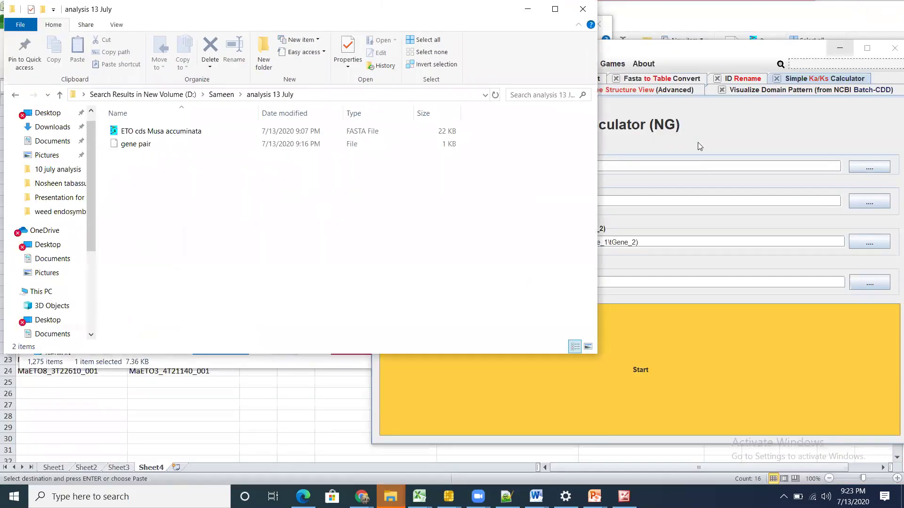
pyautogui.click(698, 137)
pyautogui.moveTo(164, 132); pyautogui.dragTo(448, 167)
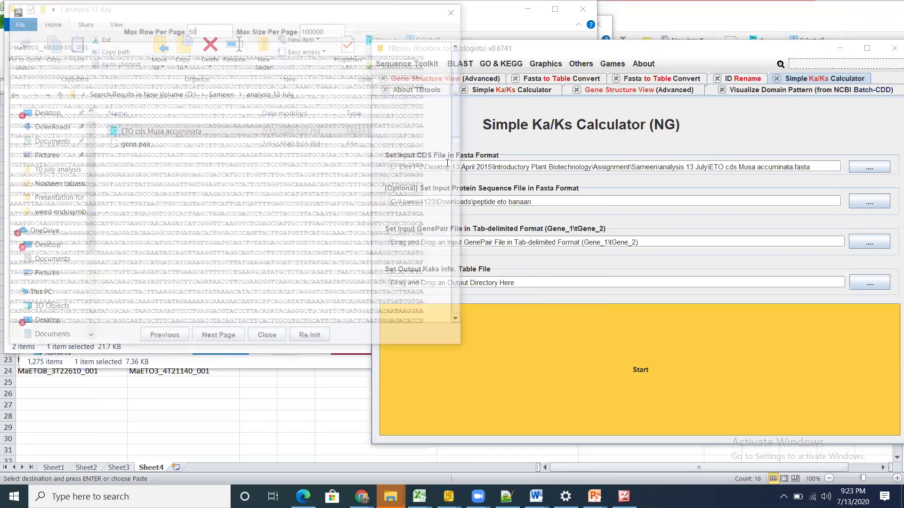
pyautogui.click(267, 340)
pyautogui.moveTo(133, 144); pyautogui.dragTo(447, 241)
pyautogui.click(268, 340)
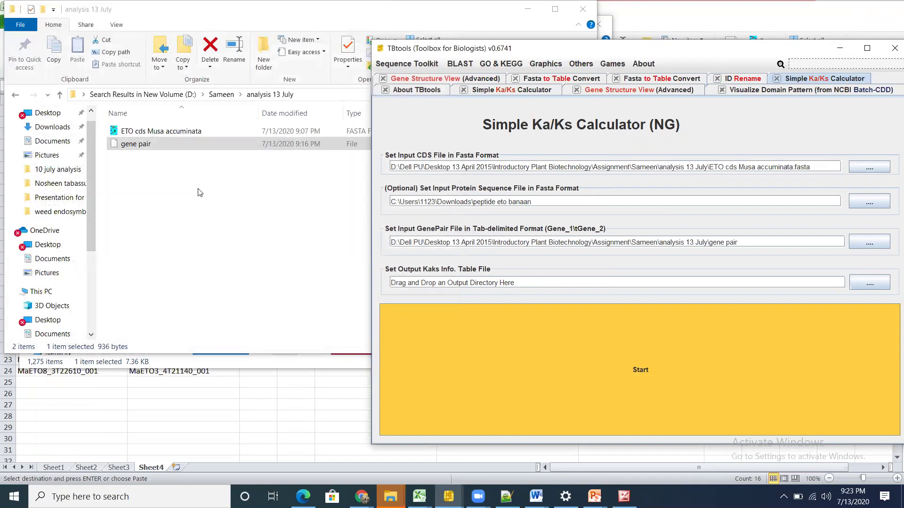
# Step: Set the Ka/Ks output table to "etokaks" in the "analysis 13 July" folder and run the calculation
pyautogui.moveTo(170, 146); pyautogui.dragTo(486, 280)
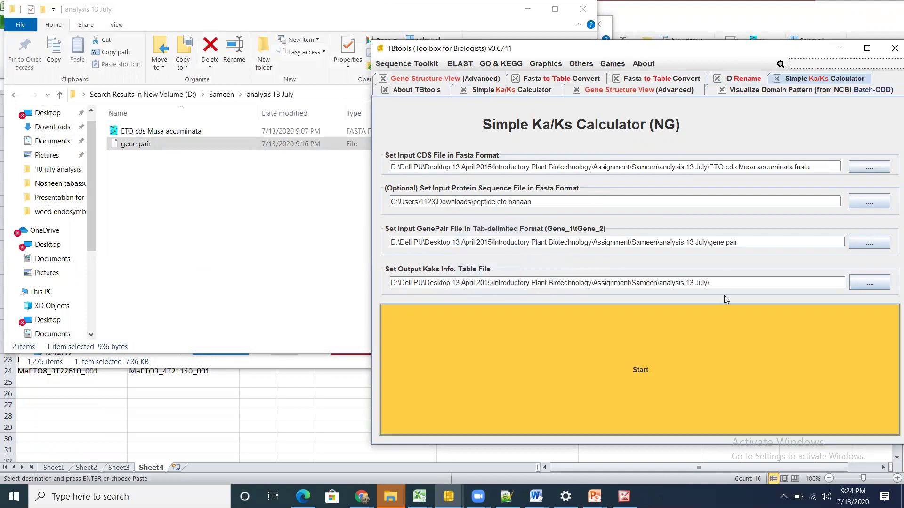
pyautogui.write('etokaka')
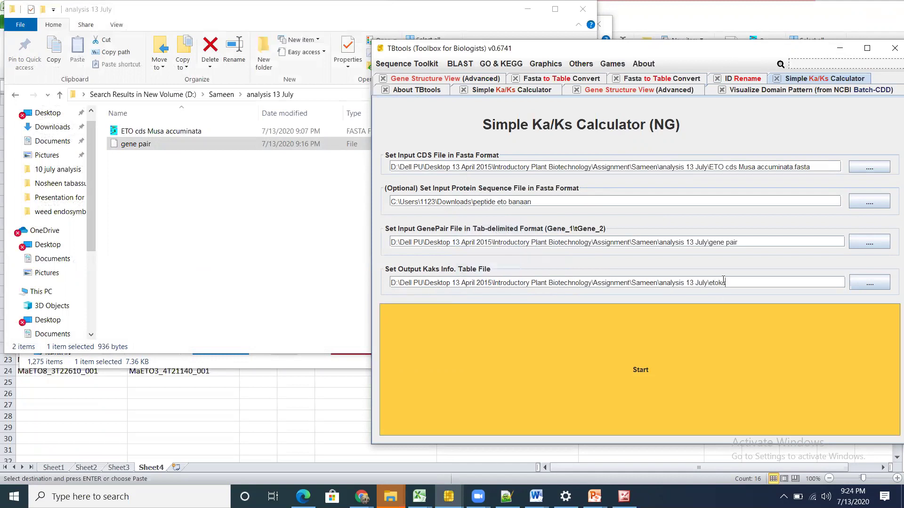
pyautogui.press('BackSpace')
pyautogui.write('s')
pyautogui.click(634, 376)
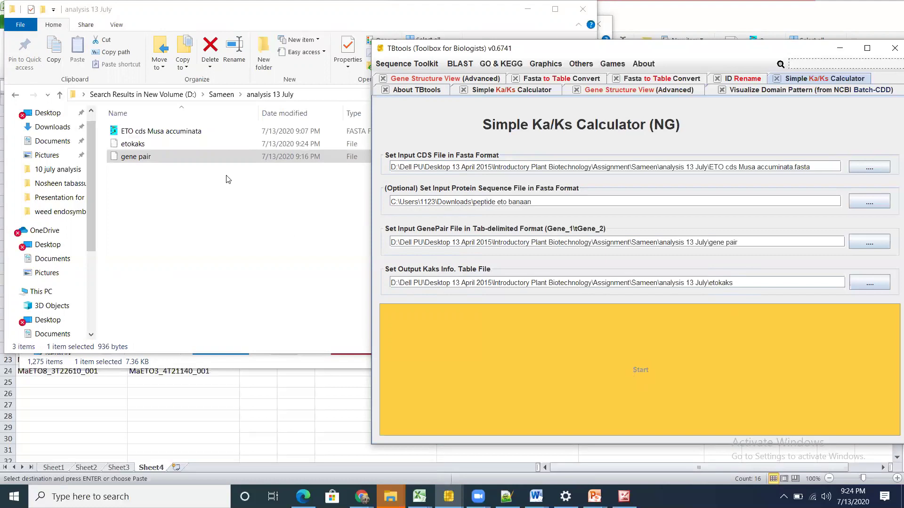
# Step: Open the "etokaks" result file in Notepad++ and copy its entire contents
pyautogui.rightClick(162, 145)
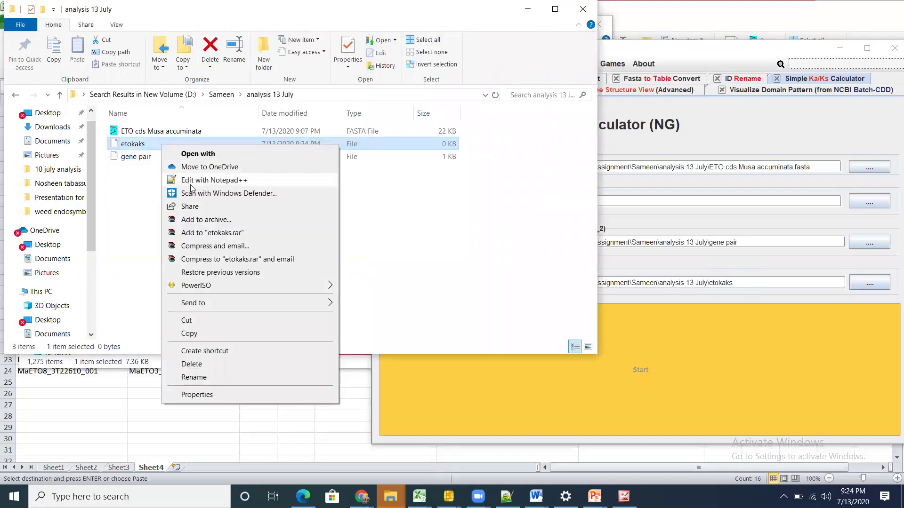
pyautogui.click(209, 179)
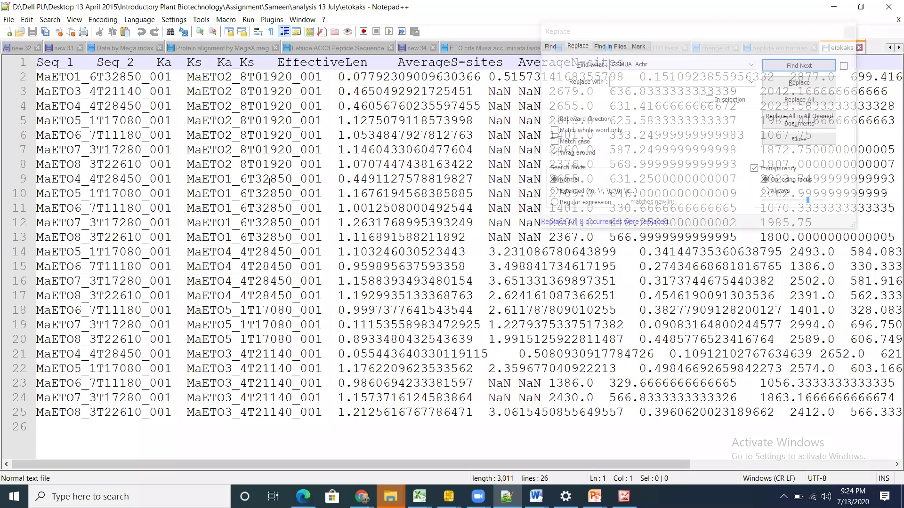
pyautogui.hotkey('ctrl', 'a')
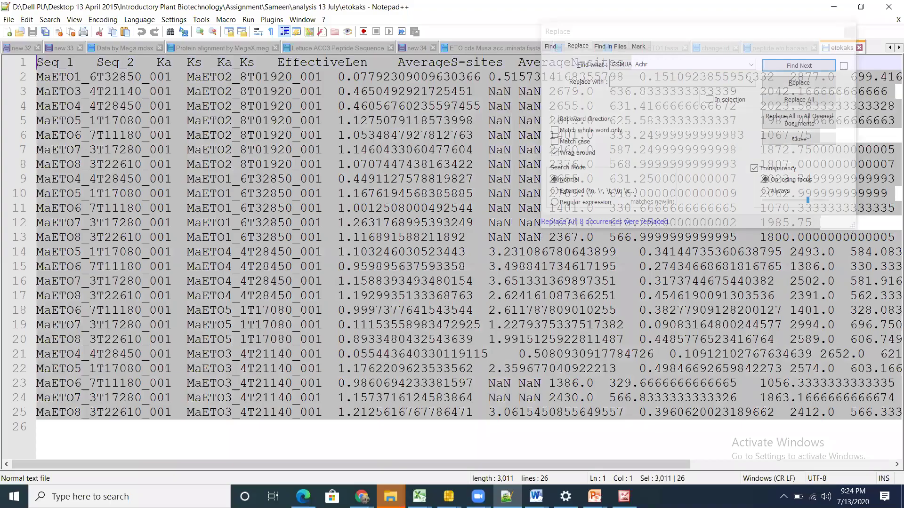
# Step: Switch to the "Ks and Ka Table" workbook in Excel and move the Document Recovery pane away from the sheet tabs
pyautogui.hotkey('alt', 'Tab')
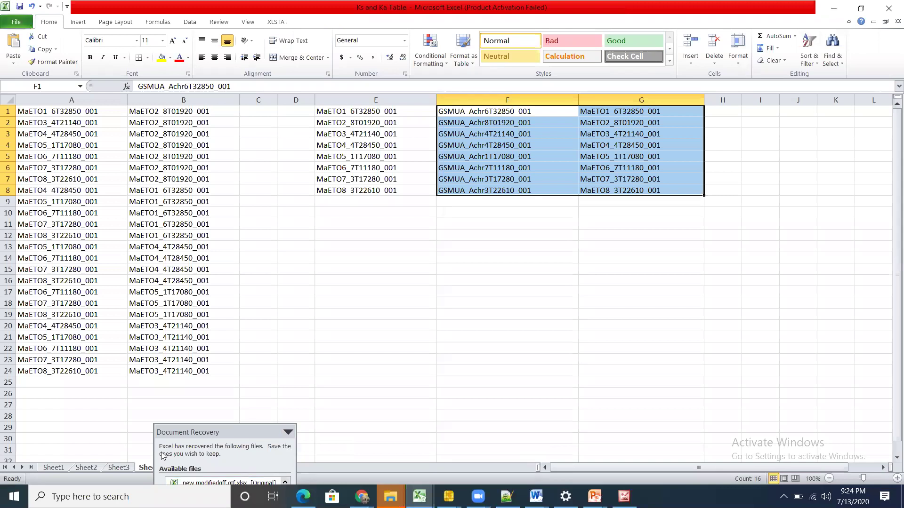
pyautogui.click(56, 468)
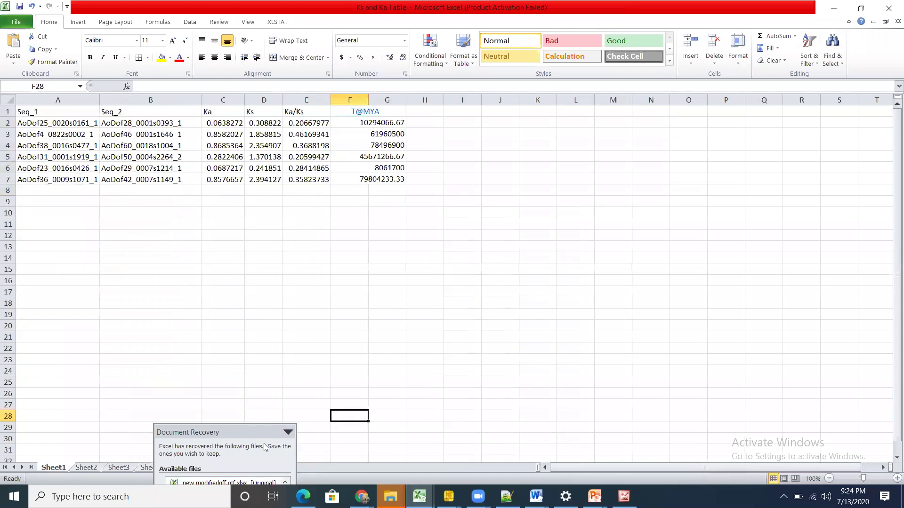
pyautogui.click(288, 432)
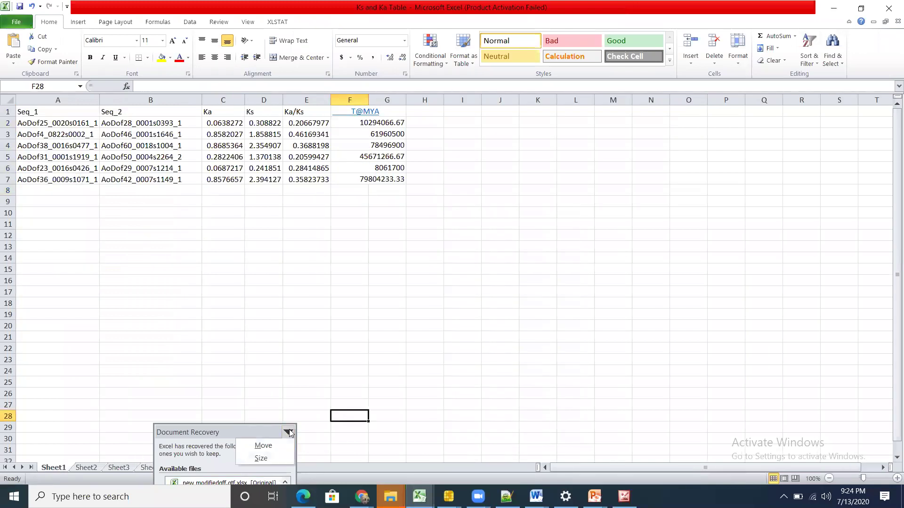
pyautogui.click(262, 446)
pyautogui.moveTo(220, 429); pyautogui.dragTo(630, 202)
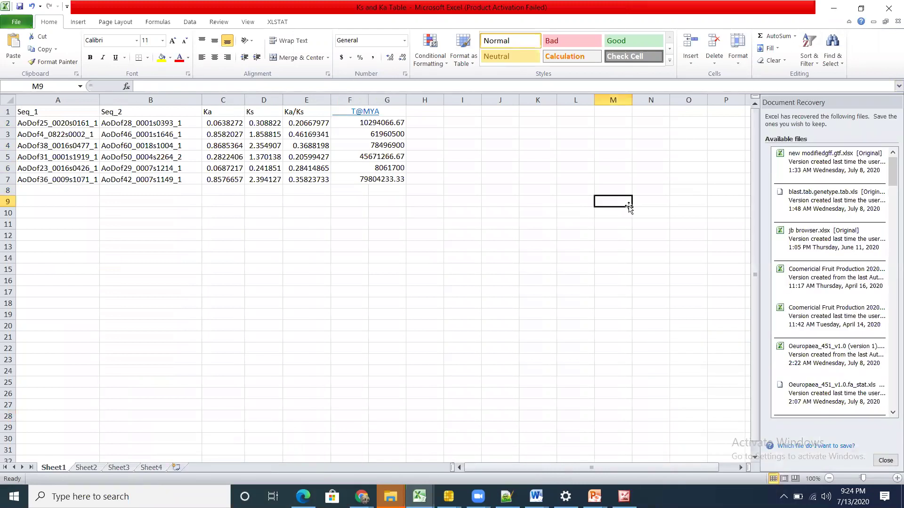
# Step: Add a new worksheet, paste the copied Ka/Ks results at A1, and widen columns A to E
pyautogui.click(176, 467)
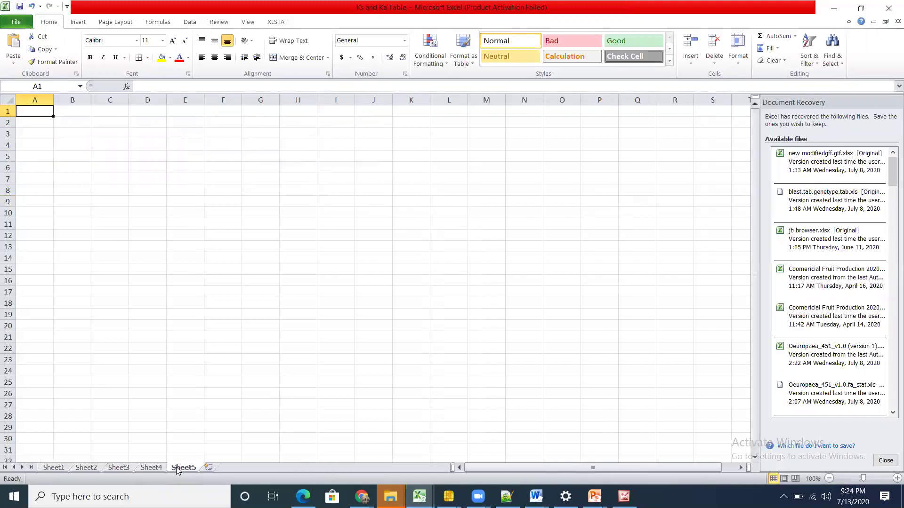
pyautogui.hotkey('ctrl', 'v')
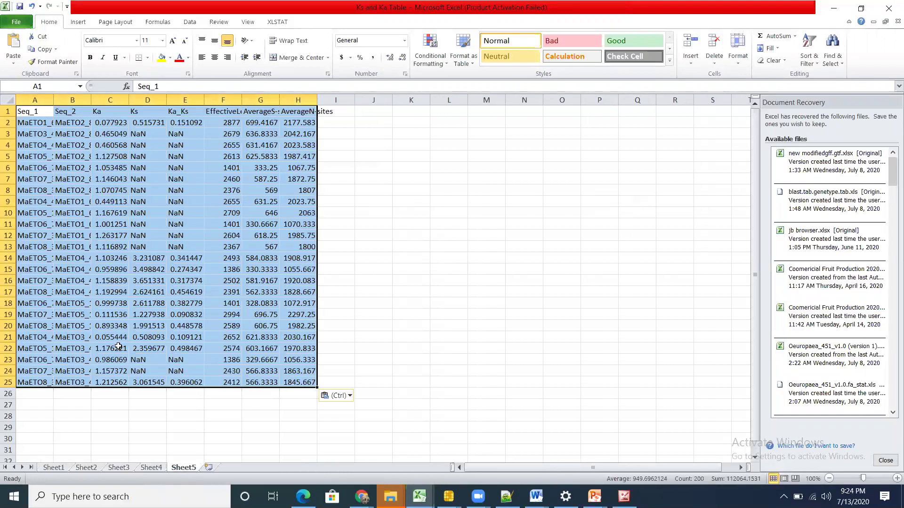
pyautogui.moveTo(52, 96); pyautogui.dragTo(496, 101)
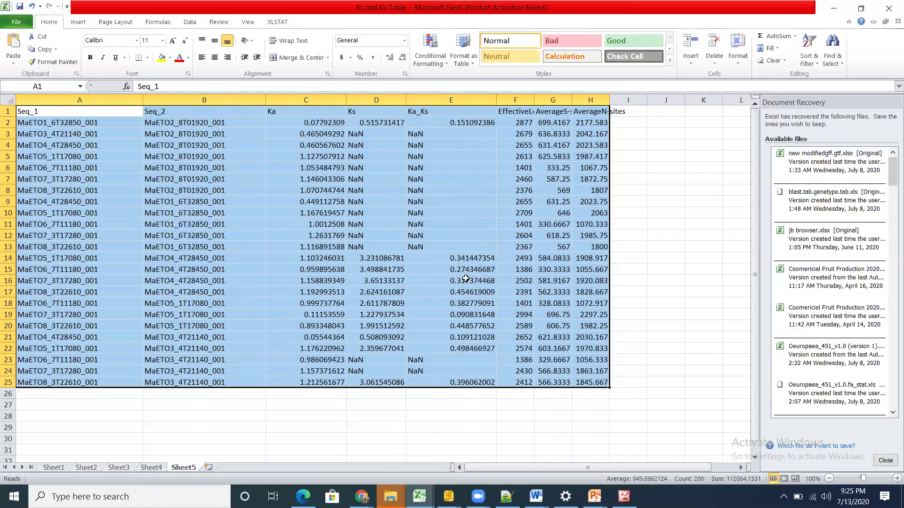
# Step: Delete entire rows 3 to 13, which hold the first block of gene pairs with NaN Ks values
pyautogui.moveTo(62, 134); pyautogui.dragTo(84, 247)
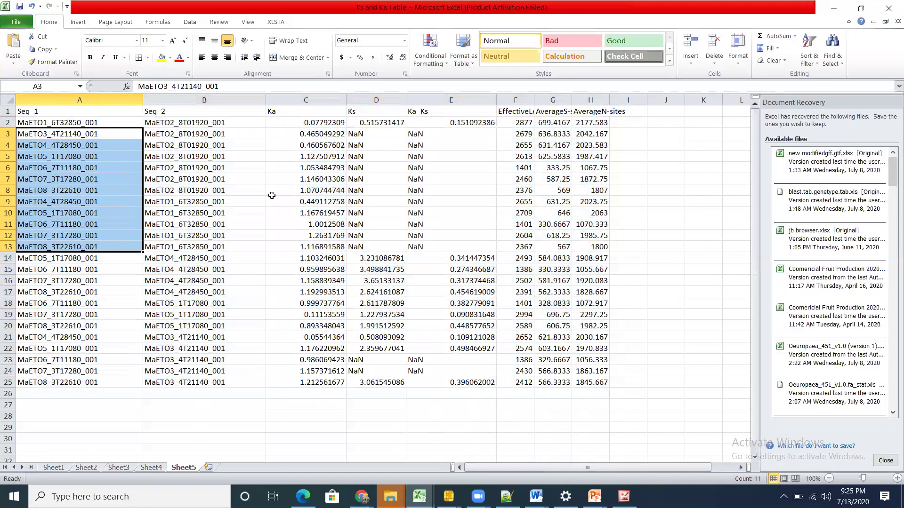
pyautogui.rightClick(105, 138)
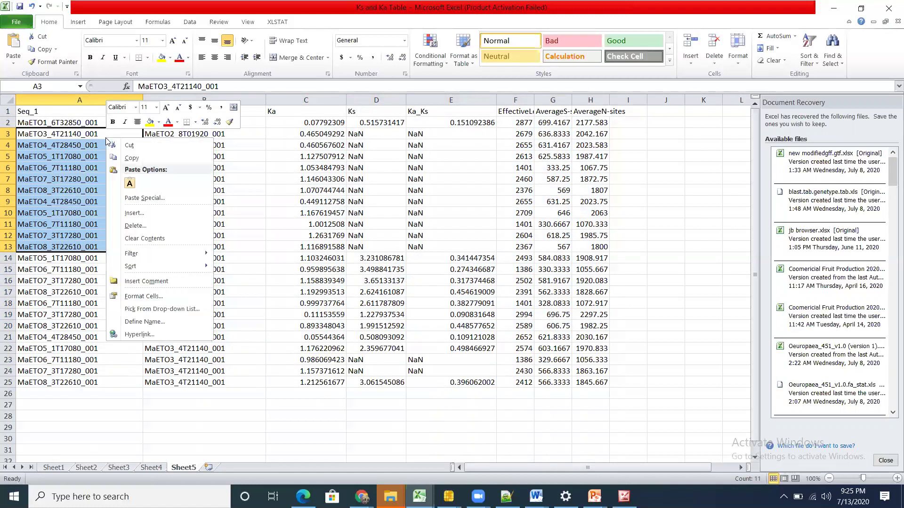
pyautogui.click(155, 226)
pyautogui.click(130, 227)
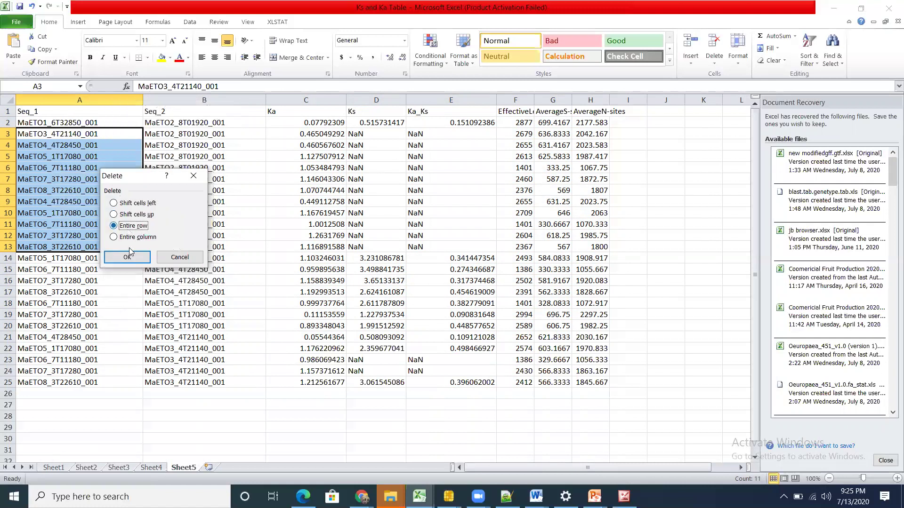
pyautogui.click(130, 257)
pyautogui.click(189, 292)
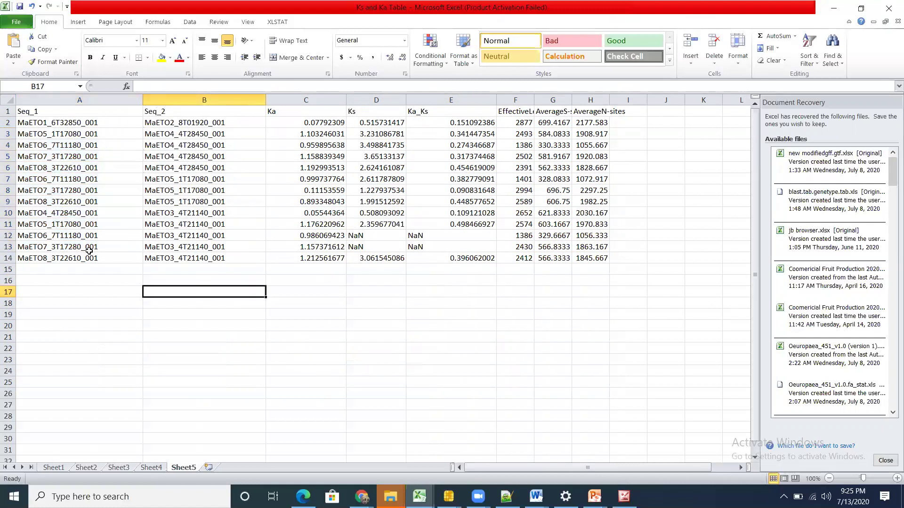
# Step: Delete the remaining two NaN gene-pair rows, 12 and 13, as entire rows
pyautogui.moveTo(73, 237)
pyautogui.mouseDown()
pyautogui.moveTo(79, 259)
pyautogui.moveTo(83, 247)
pyautogui.mouseUp()
pyautogui.rightClick(83, 247)
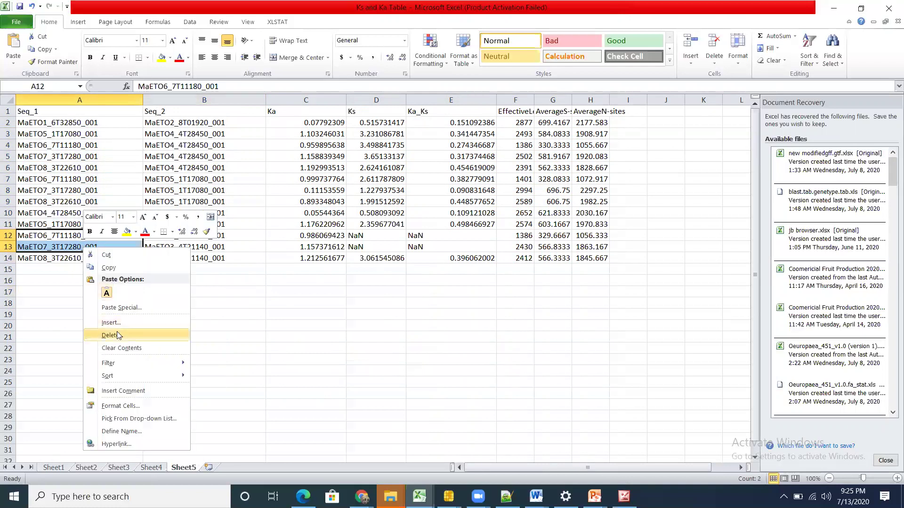
pyautogui.click(118, 336)
pyautogui.click(105, 333)
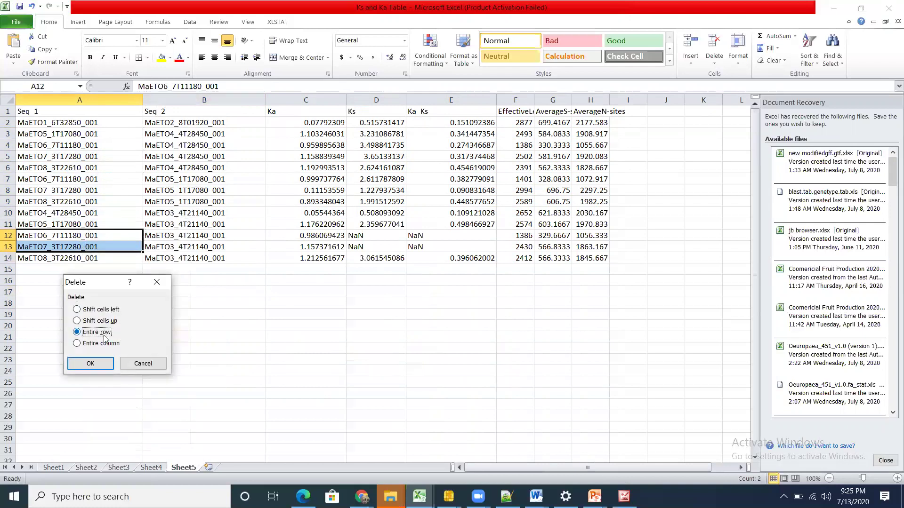
pyautogui.click(99, 363)
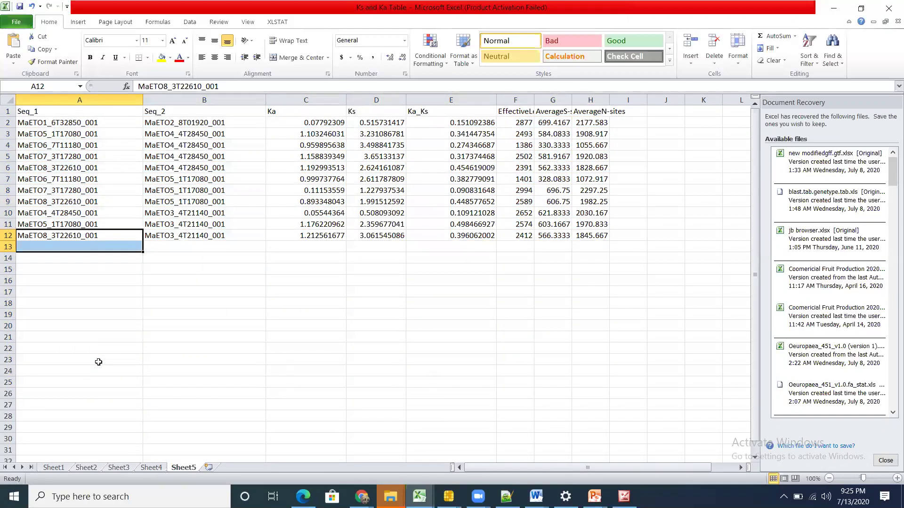
pyautogui.click(379, 415)
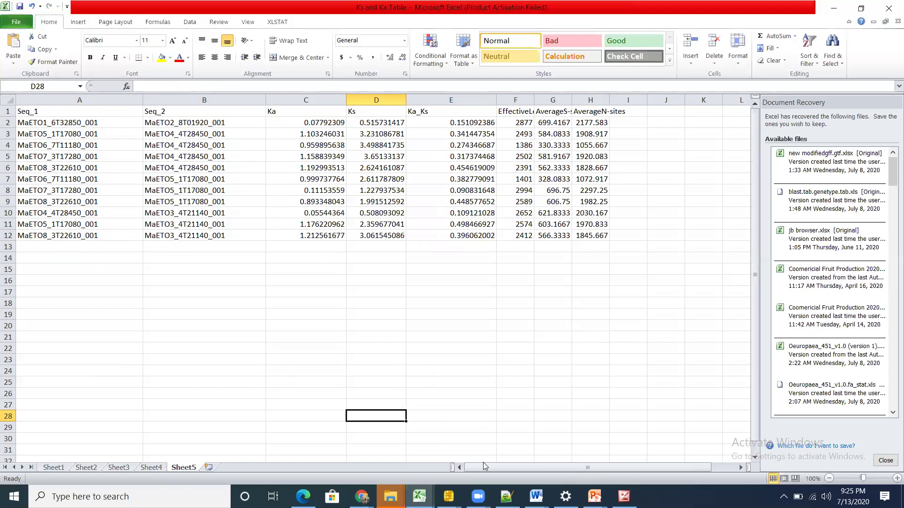
pyautogui.moveTo(423, 492)
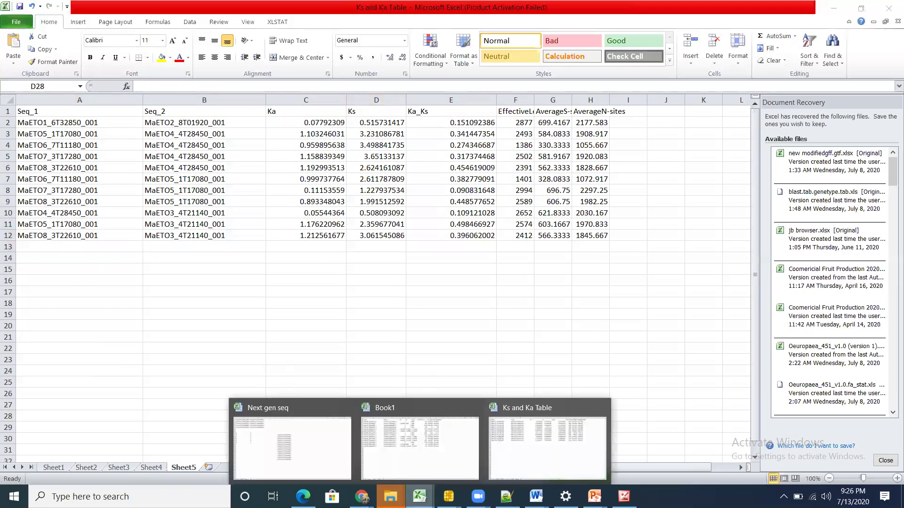
pyautogui.click(566, 496)
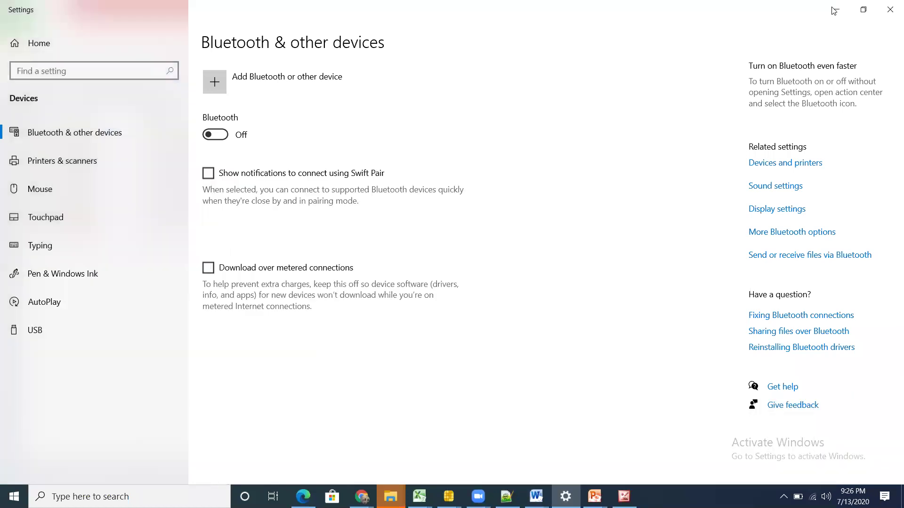
pyautogui.click(834, 10)
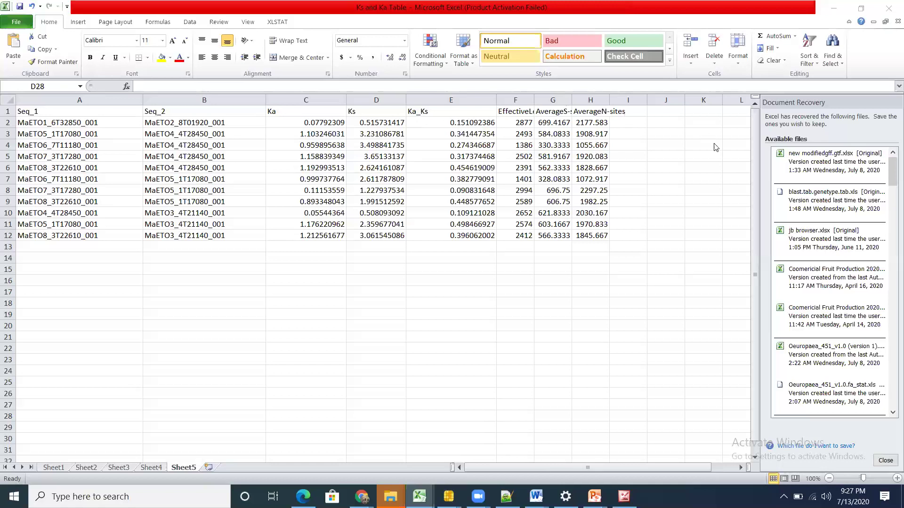
pyautogui.click(755, 189)
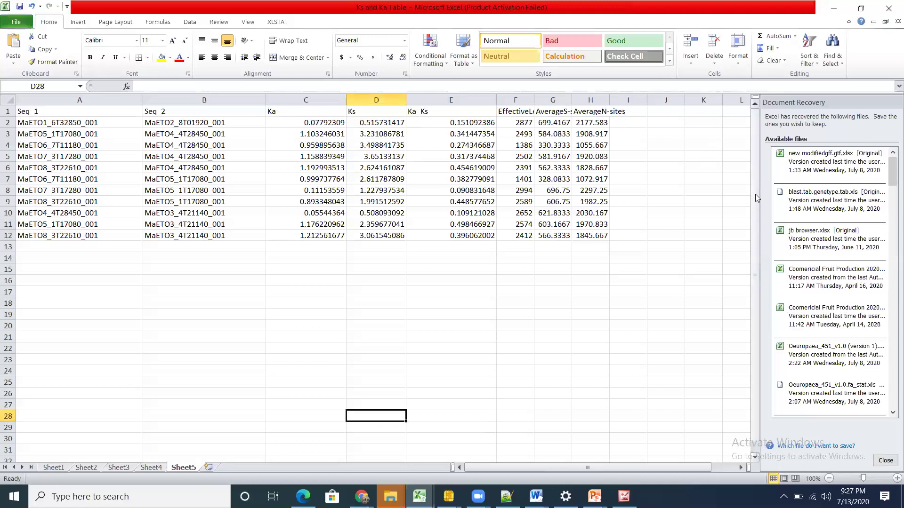
# Step: Switch to Chrome and download the shared tree.pdf from the student's WhatsApp Web chat
pyautogui.moveTo(361, 497)
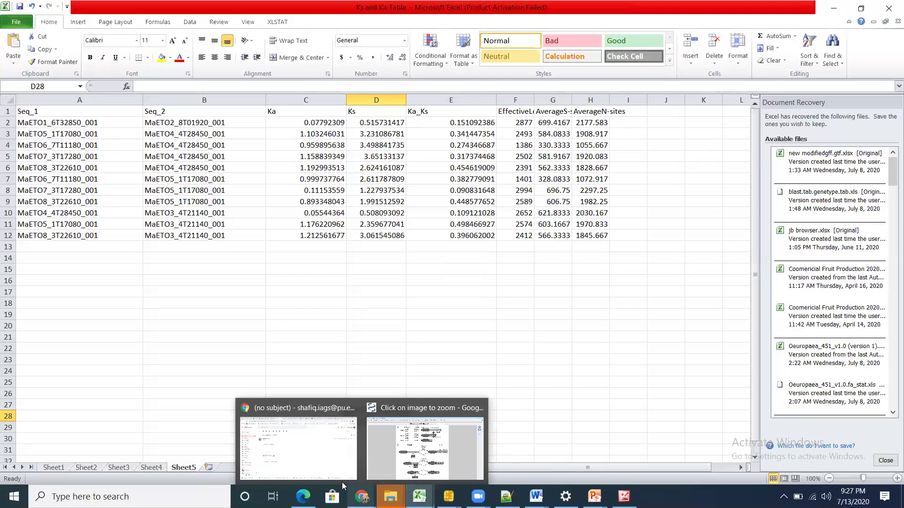
pyautogui.click(325, 473)
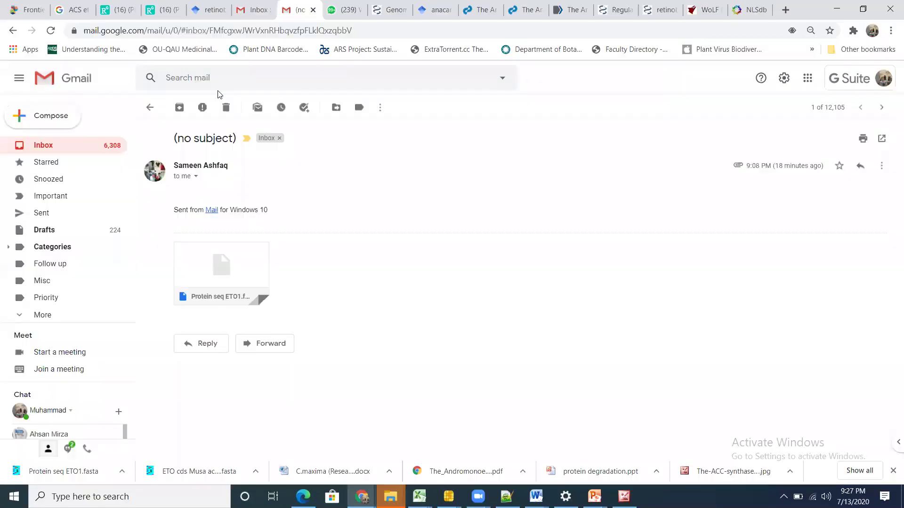
pyautogui.click(347, 5)
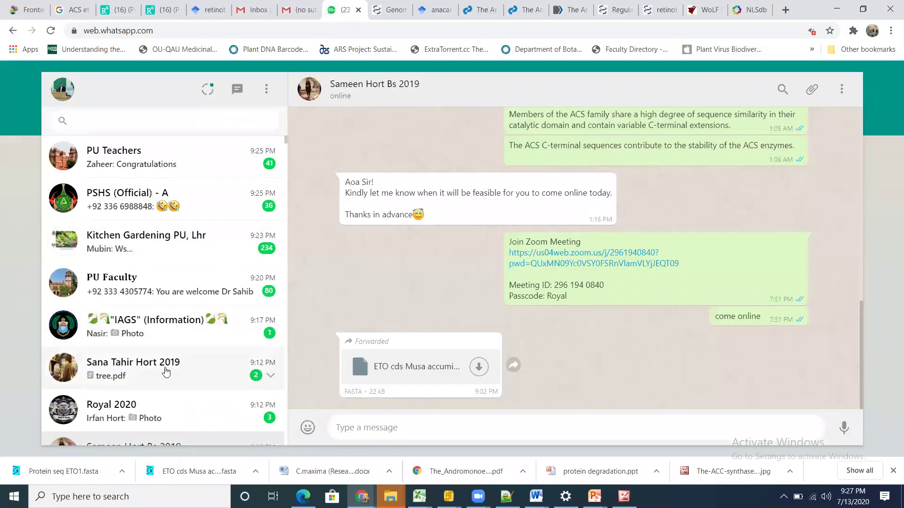
pyautogui.click(168, 370)
pyautogui.click(478, 367)
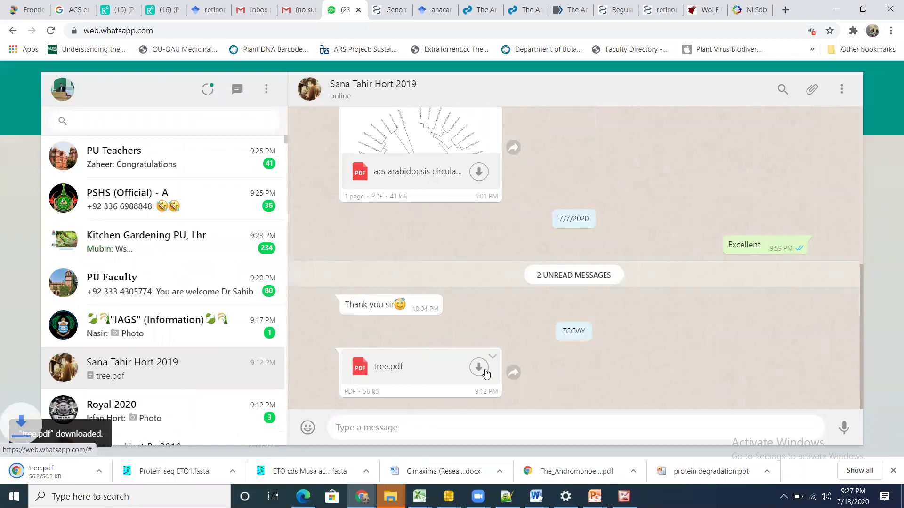
# Step: Open the downloaded tree.pdf and examine how the ACS genes group around the circular phylogenetic tree
pyautogui.click(35, 471)
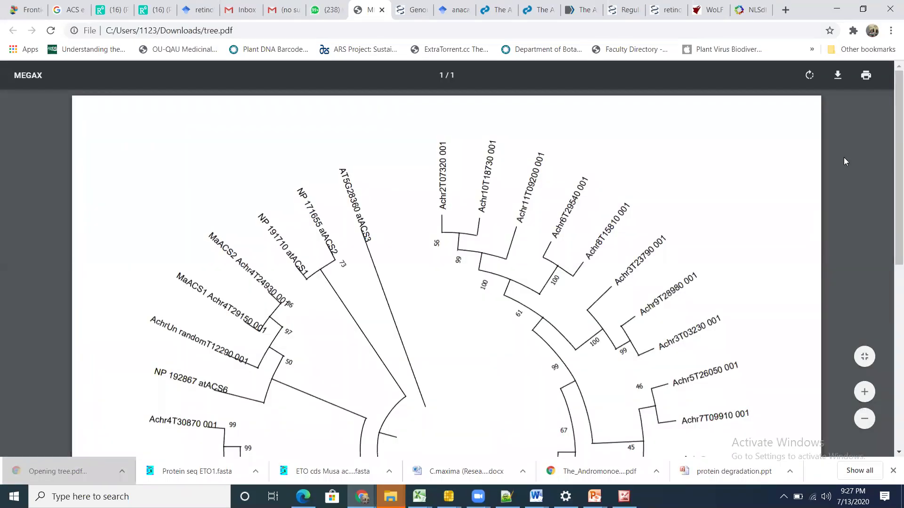
pyautogui.scroll(-3, 890, 171)
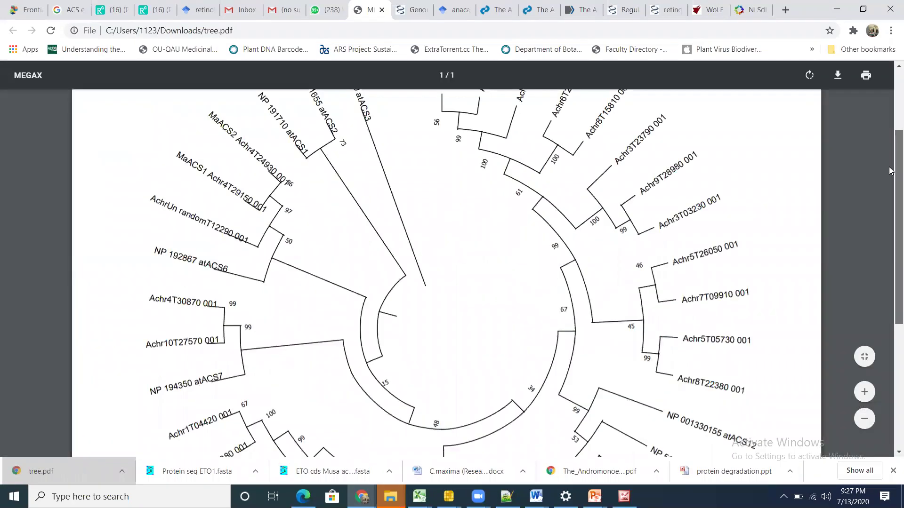
pyautogui.moveTo(890, 170); pyautogui.dragTo(890, 247)
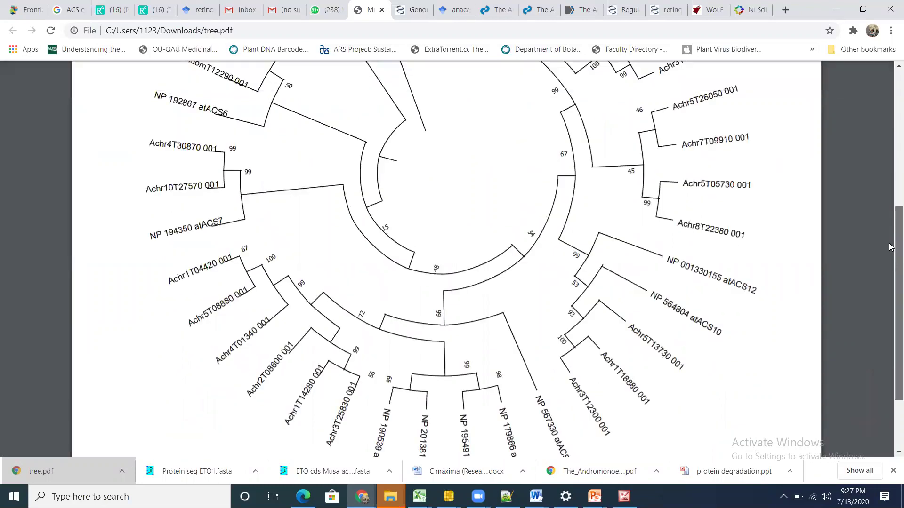
pyautogui.moveTo(891, 247); pyautogui.dragTo(891, 267)
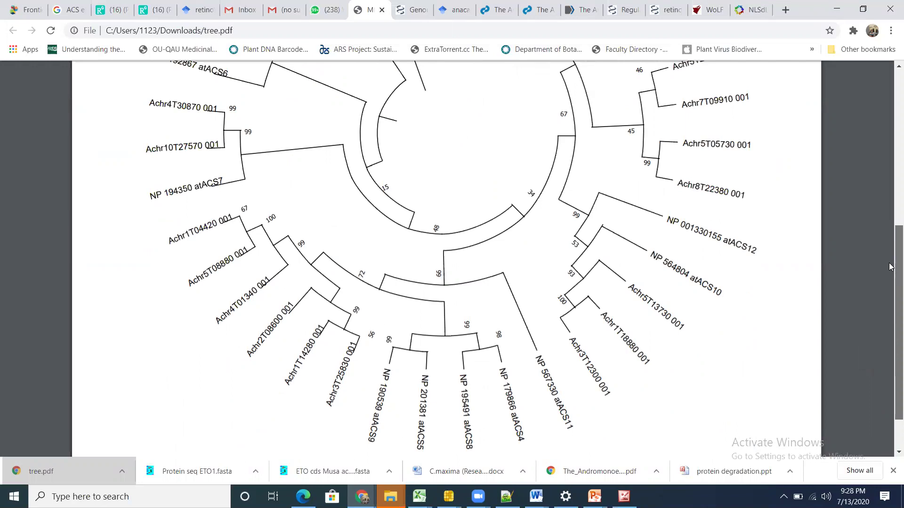
pyautogui.moveTo(890, 266); pyautogui.dragTo(876, 173)
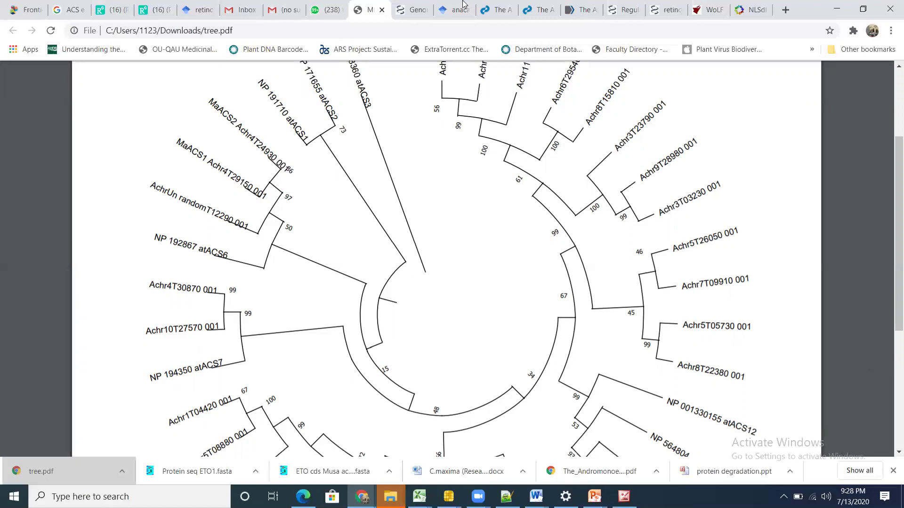
# Step: Leave the tree and switch to the TBtools window with the Simple Ka/Ks Calculator
pyautogui.click(323, 6)
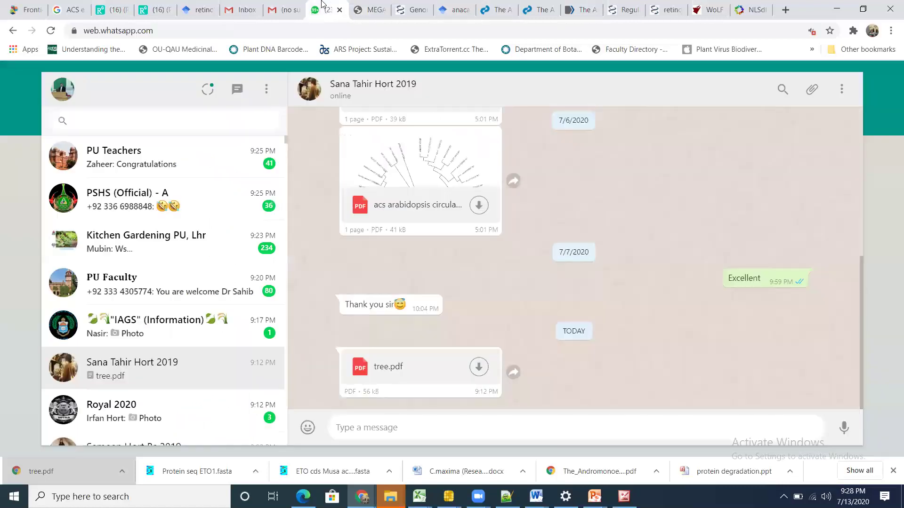
pyautogui.click(283, 9)
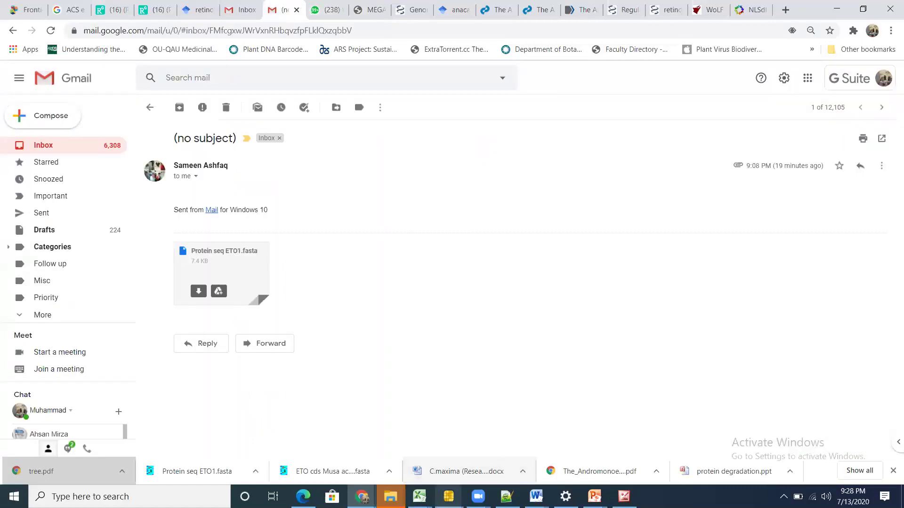
pyautogui.moveTo(448, 497)
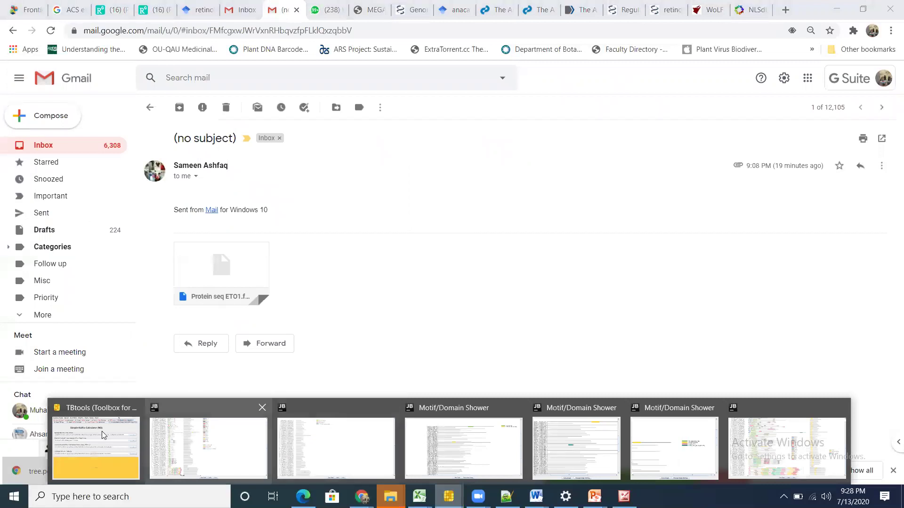
pyautogui.moveTo(102, 431)
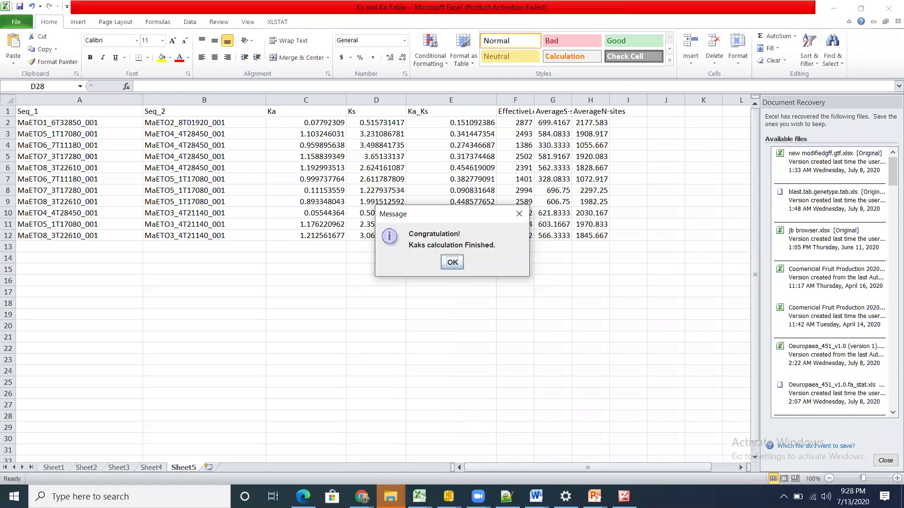
pyautogui.click(448, 497)
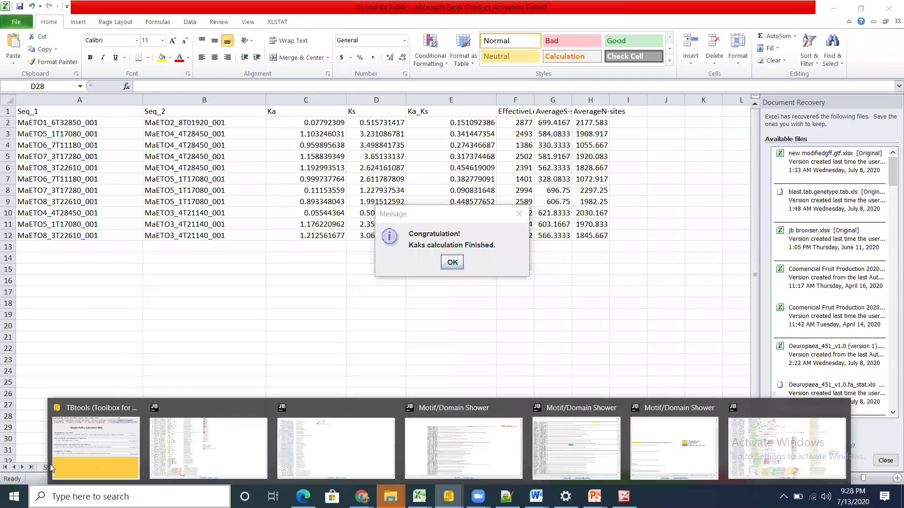